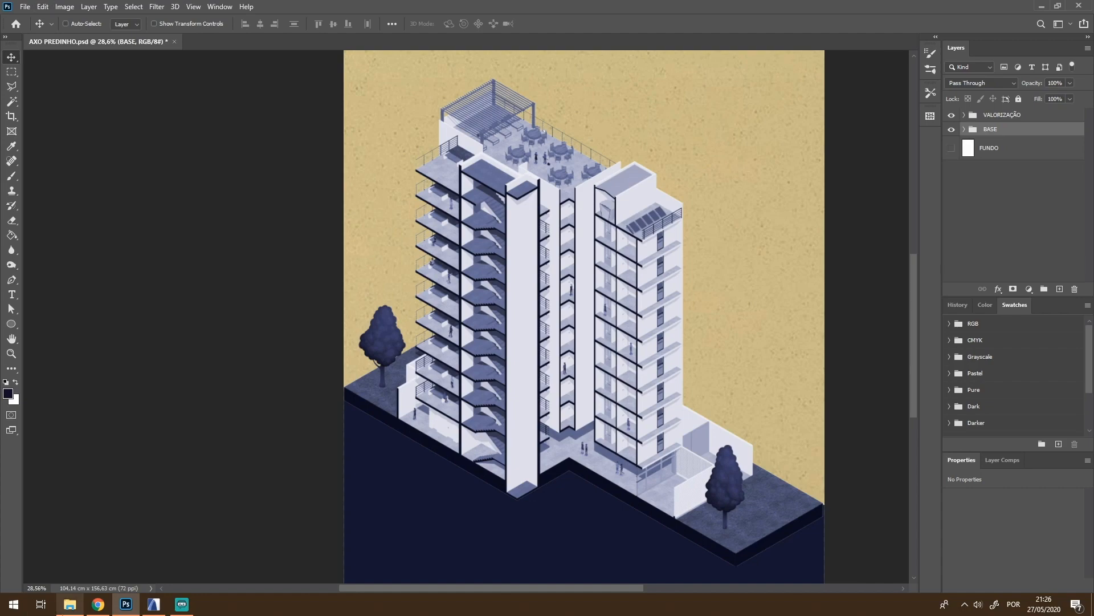
Switch to ARCHICAD and inspect the complete building in the 3D perspective view
left_click(154, 604)
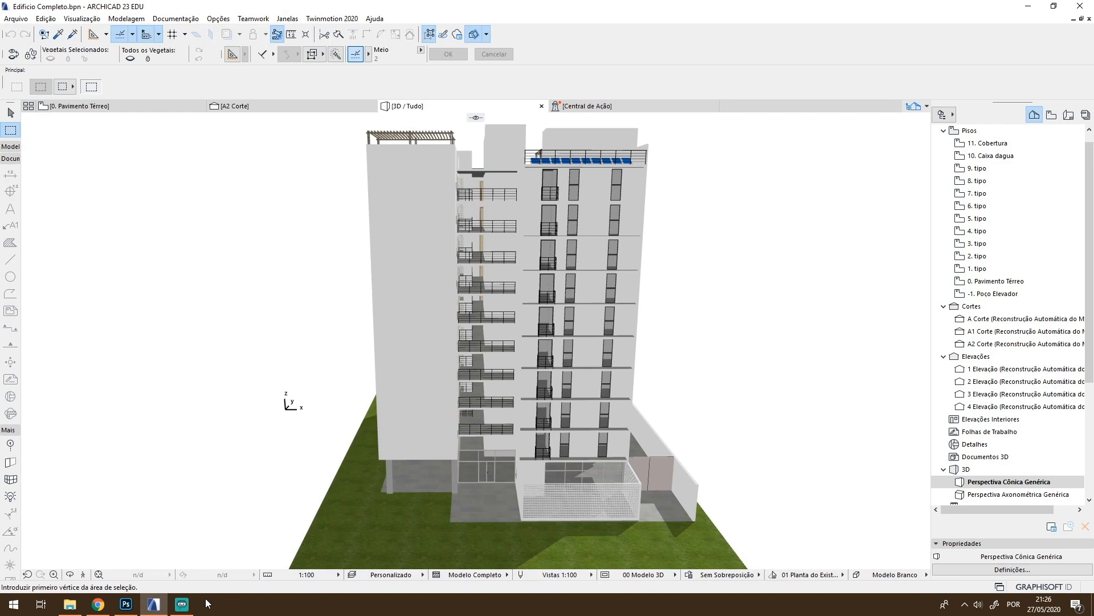
scroll(713, 456, "down", 3)
scroll(599, 419, "up", 4)
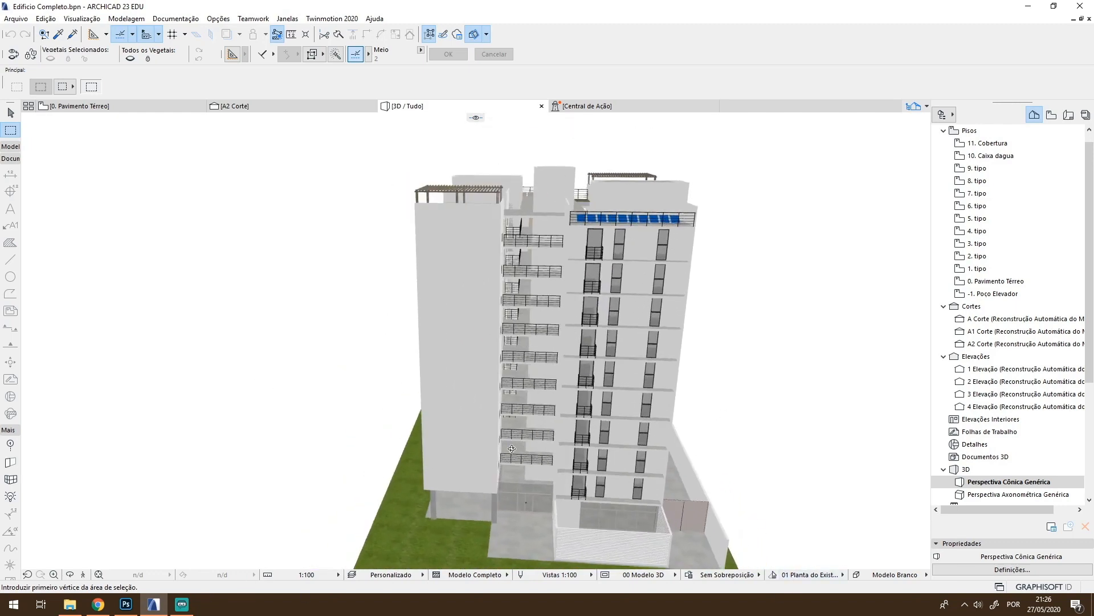
left_click_drag(512, 448, 570, 391)
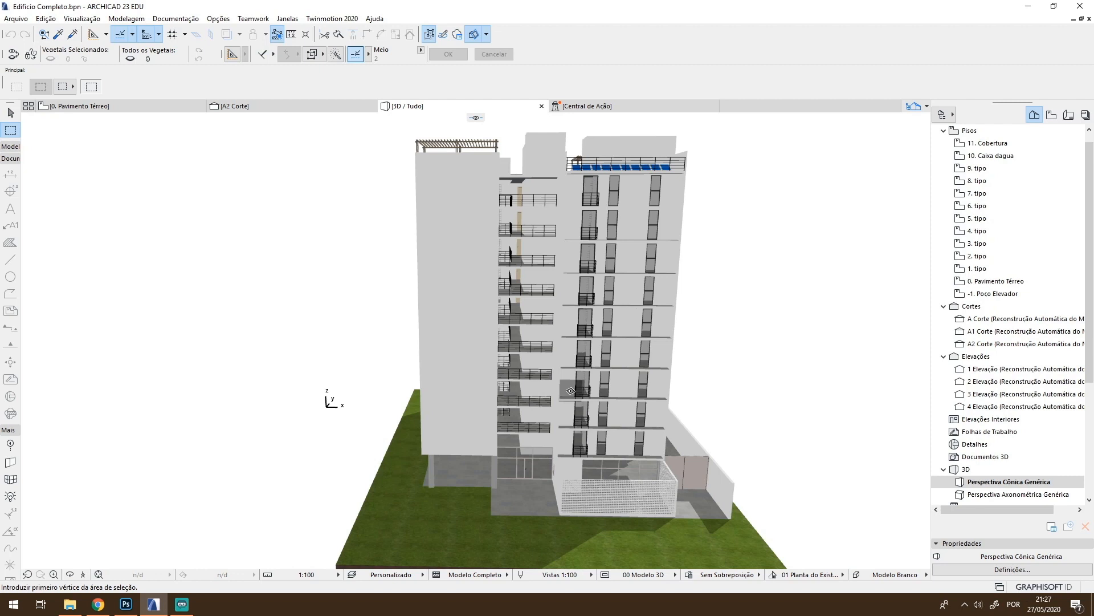
Open the ground-floor plan, clear the existing marquee, and check the cut line on the Photoshop reference illustration before returning to ARCHICAD
key("F2")
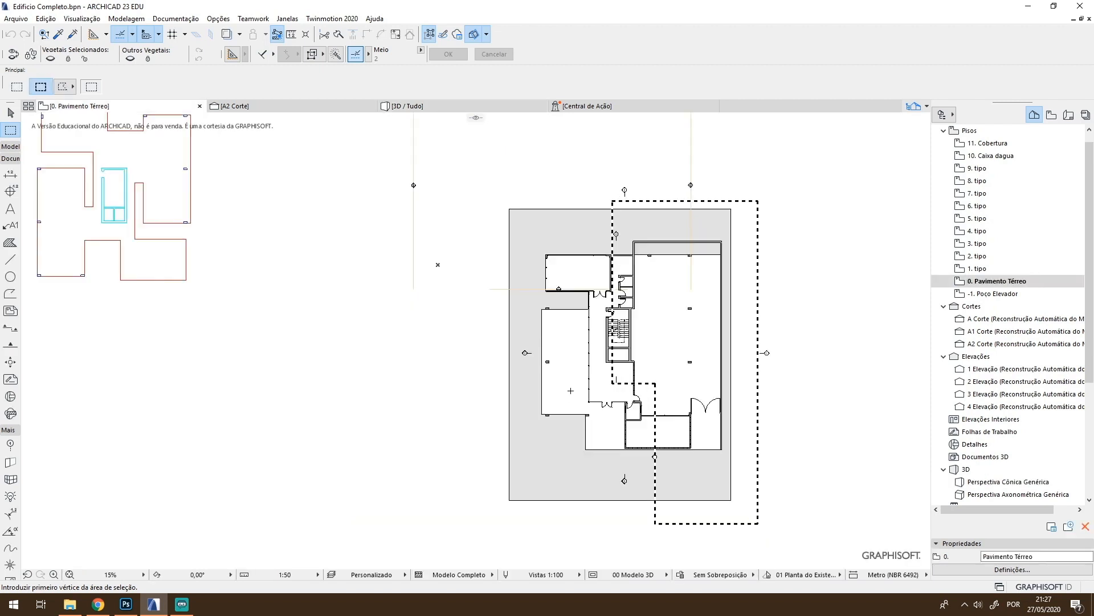
left_click_drag(700, 362, 608, 342)
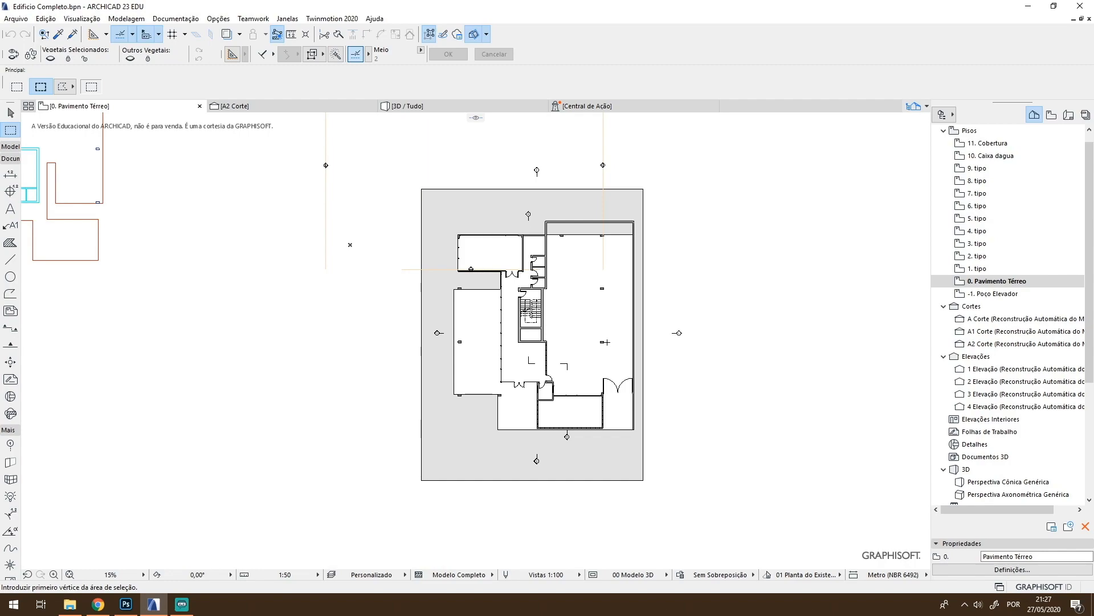
left_click(126, 604)
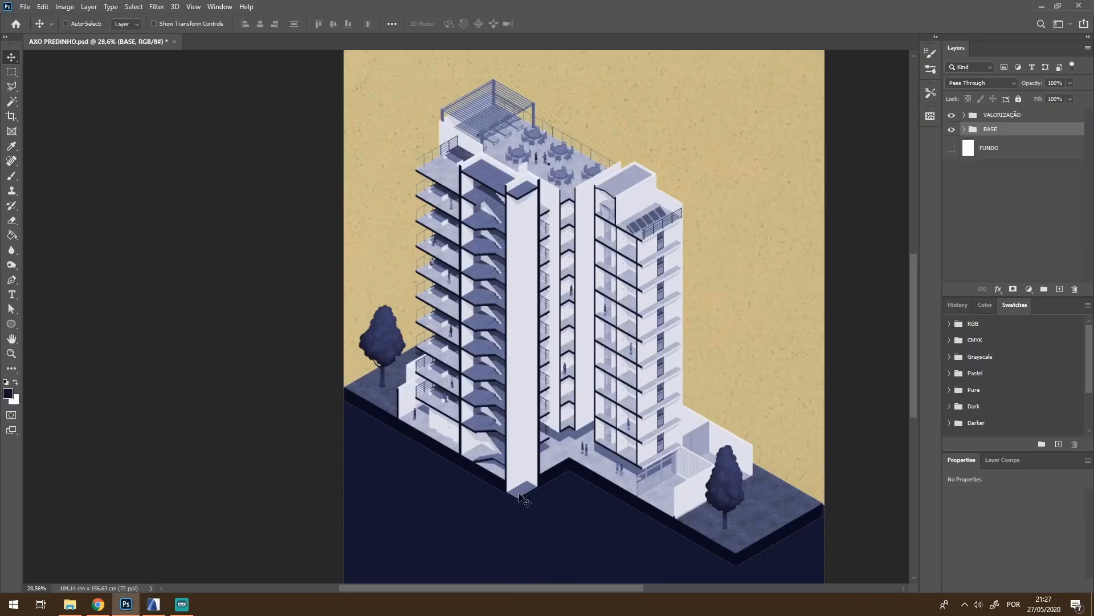
left_click(154, 606)
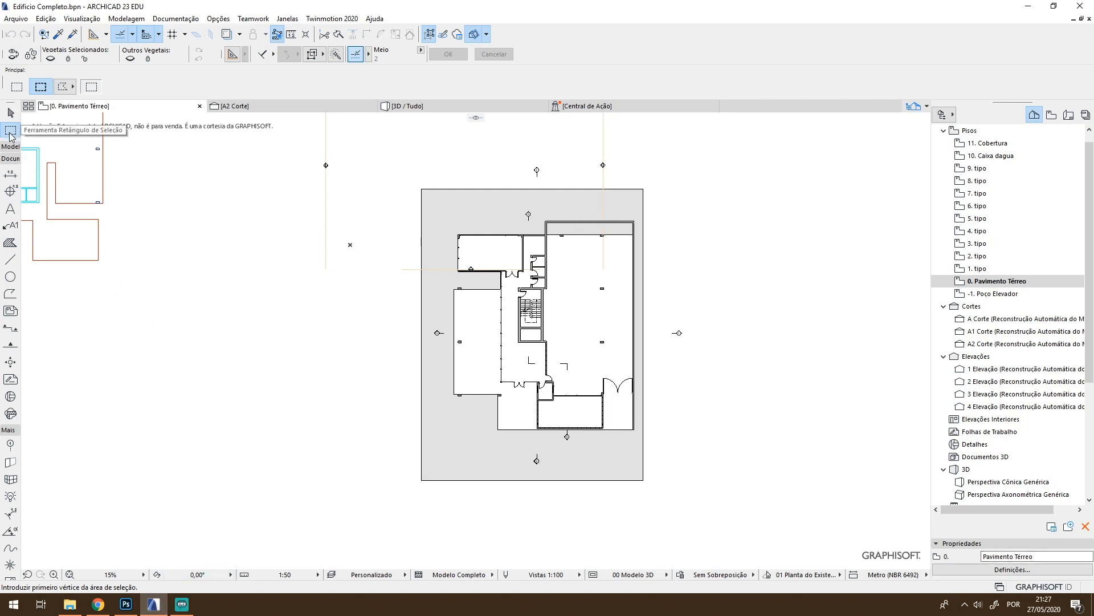
Set the Marquee tool to the polygonal geometry method for the ground-floor plan
left_click(63, 89)
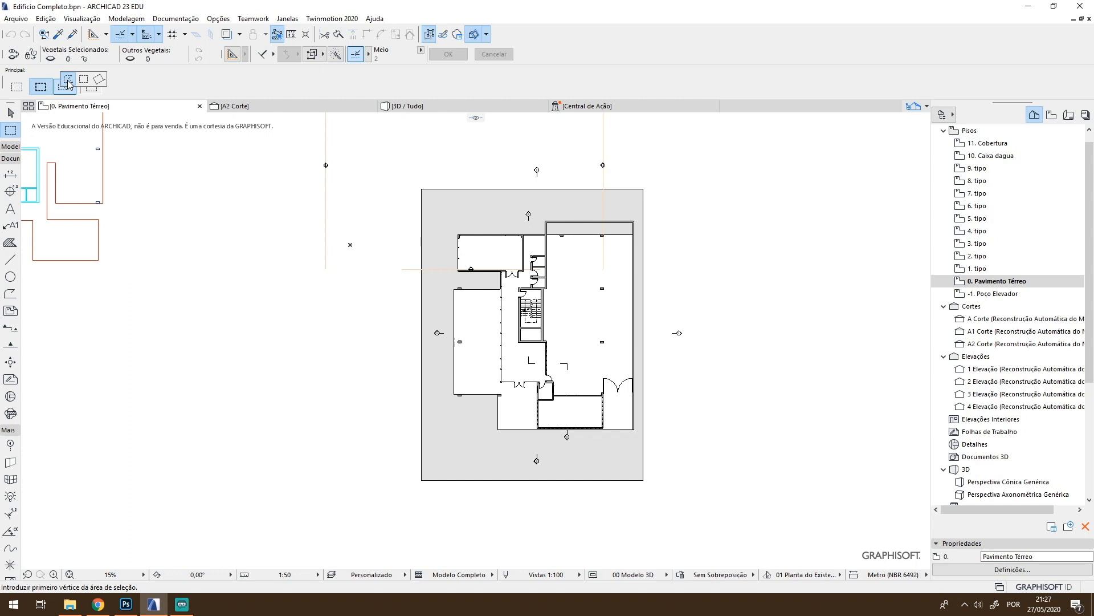
left_click(67, 81)
left_click_drag(591, 361, 574, 369)
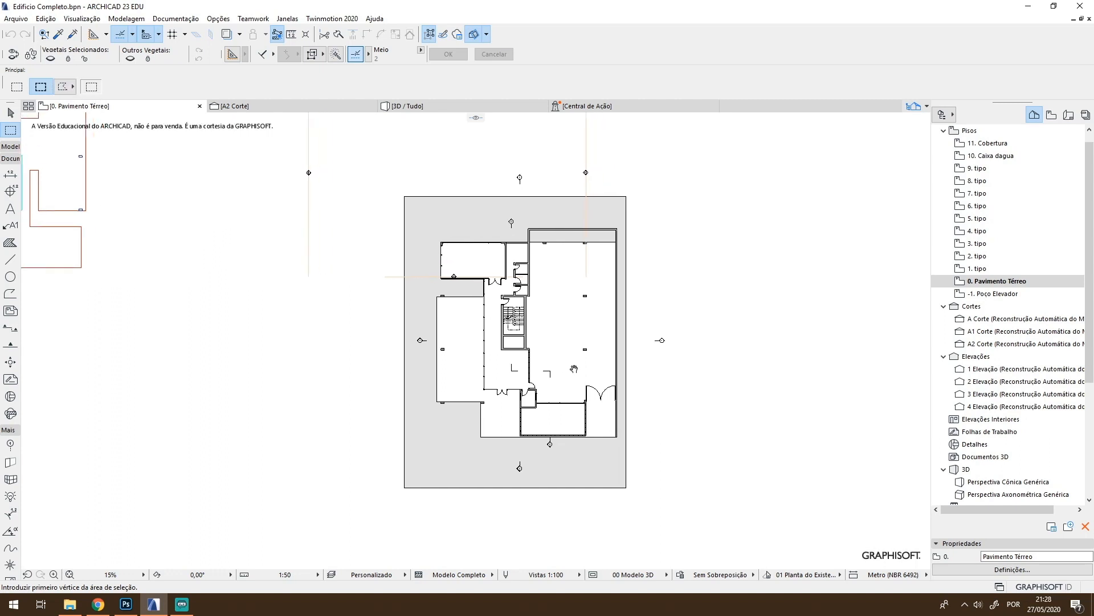
scroll(536, 271, "up", 3)
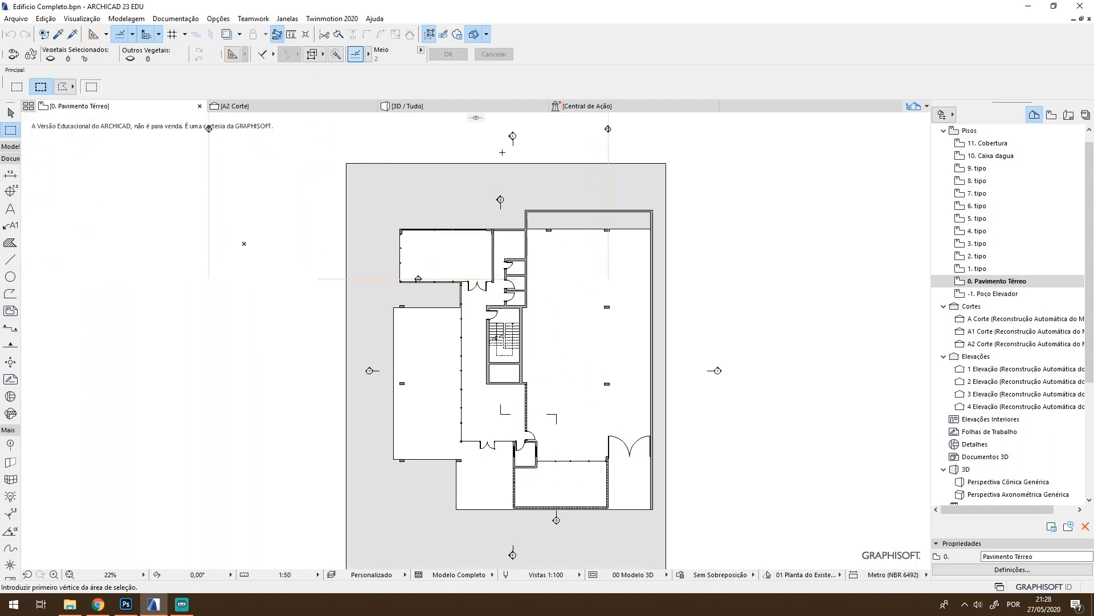
left_click(497, 151)
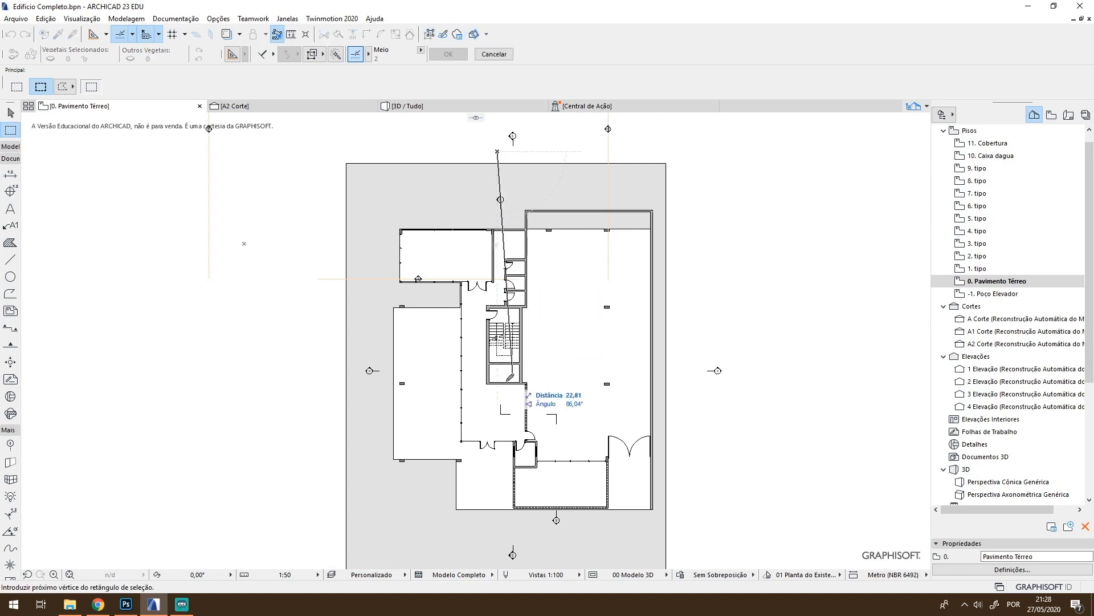
key("Escape")
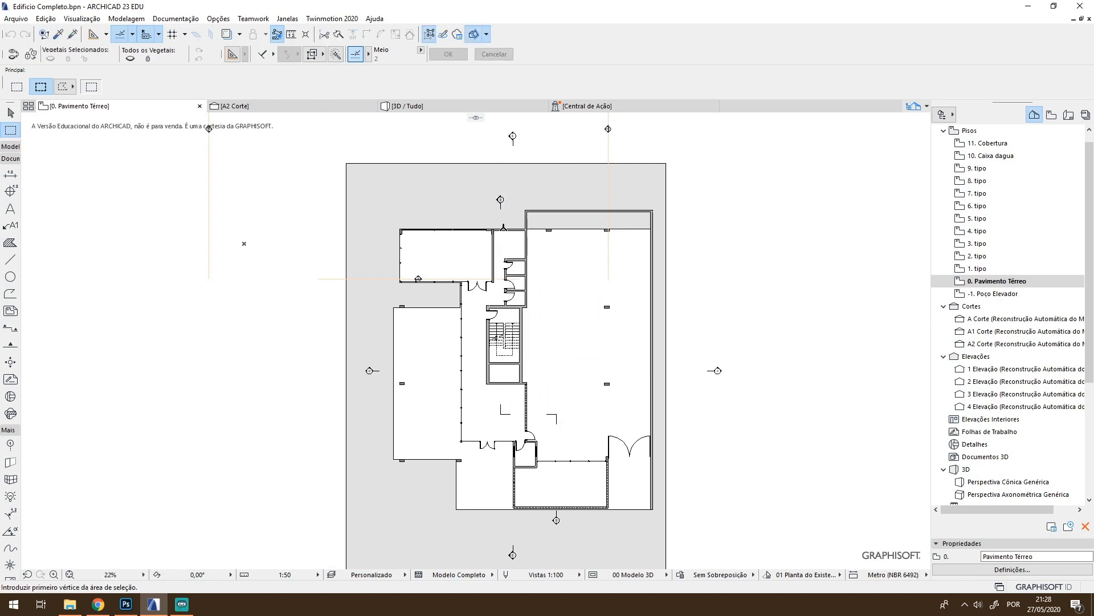
Draw a stepped polygonal marquee through the stair core, jogging outward below the elevator and enclosing the building's side with the double gate
left_click(495, 153)
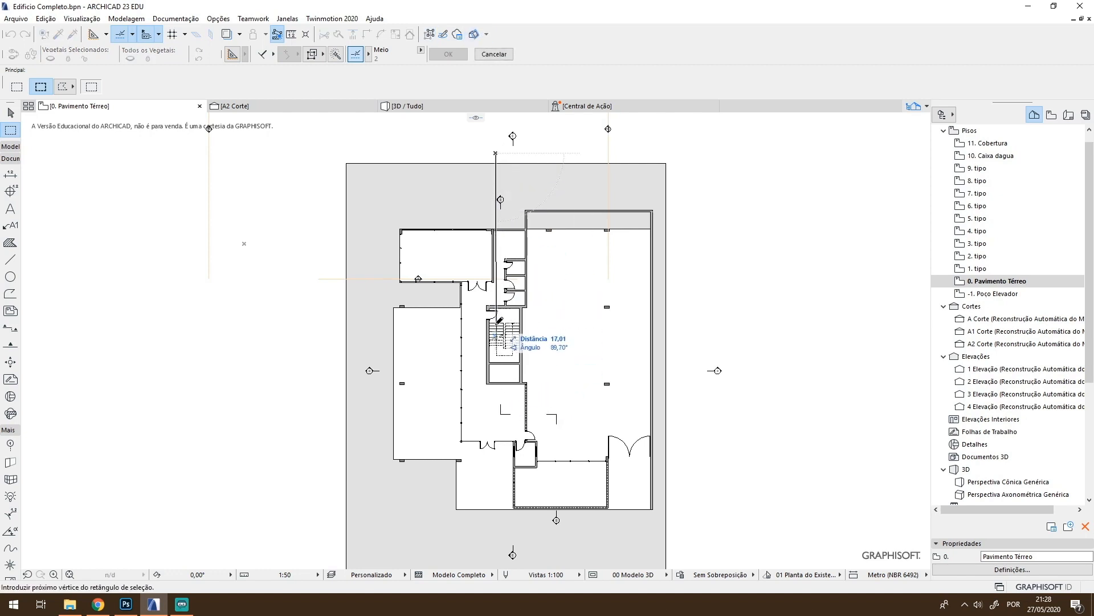
left_click_drag(496, 324, 507, 276)
left_click(508, 370)
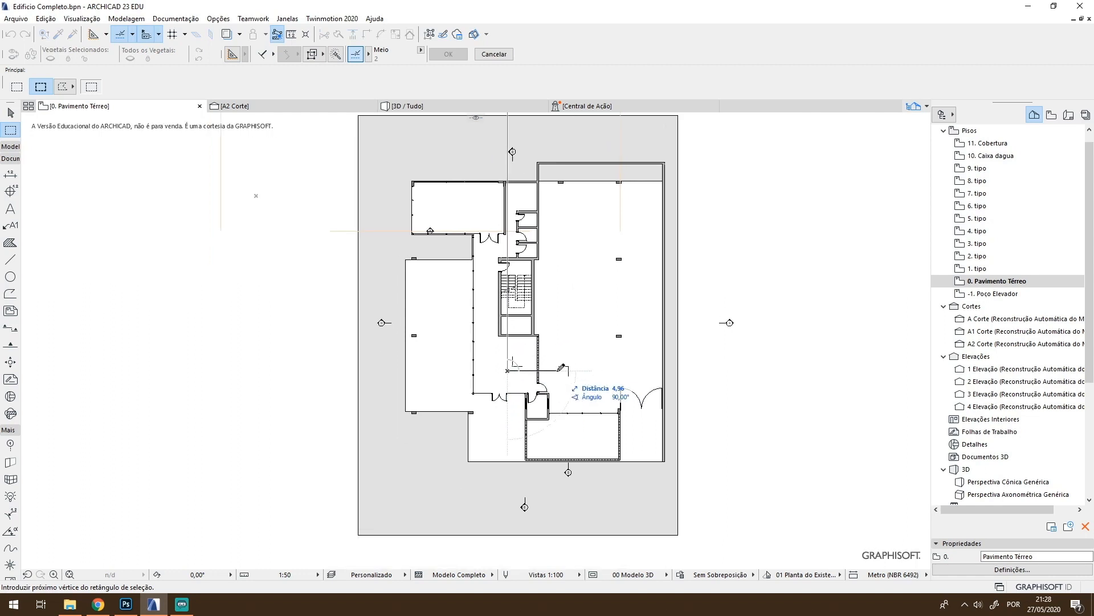
left_click(562, 371)
left_click_drag(559, 522, 565, 464)
scroll(684, 484, "up", 1)
scroll(664, 520, "down", 3)
left_click(562, 544)
left_click(669, 544)
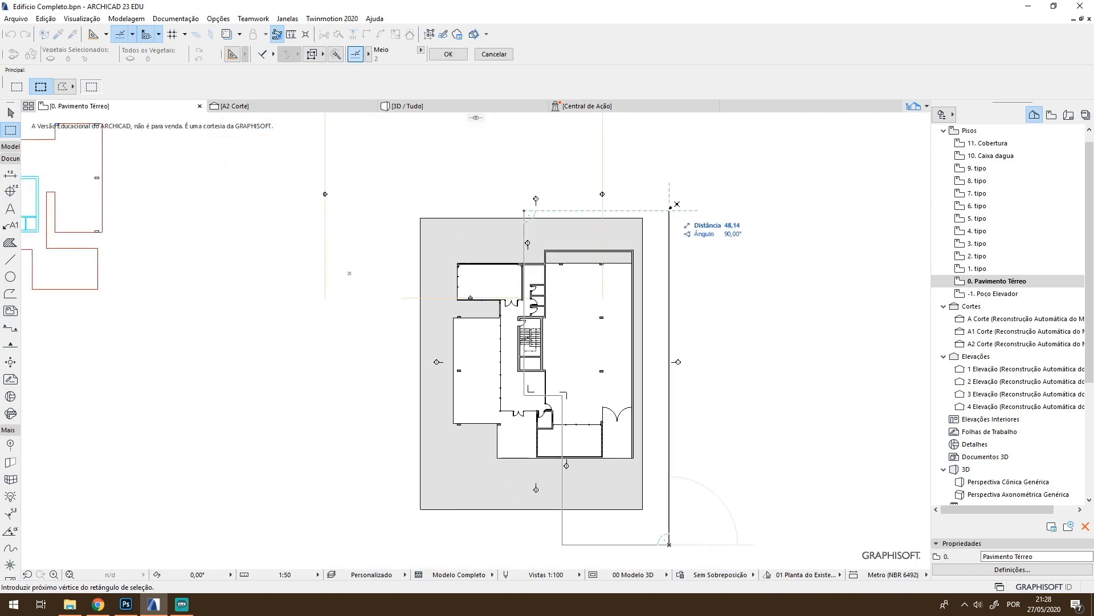
double_click(669, 210)
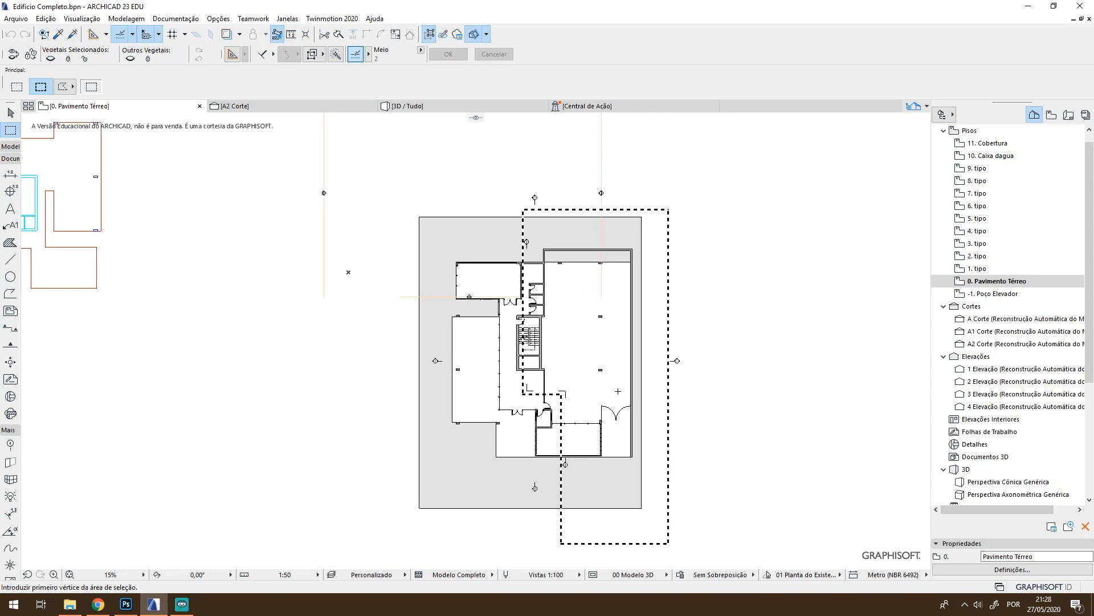
Show only the marquee area in 3D and orbit the model to face the cut through the stairs and floors
key("F5")
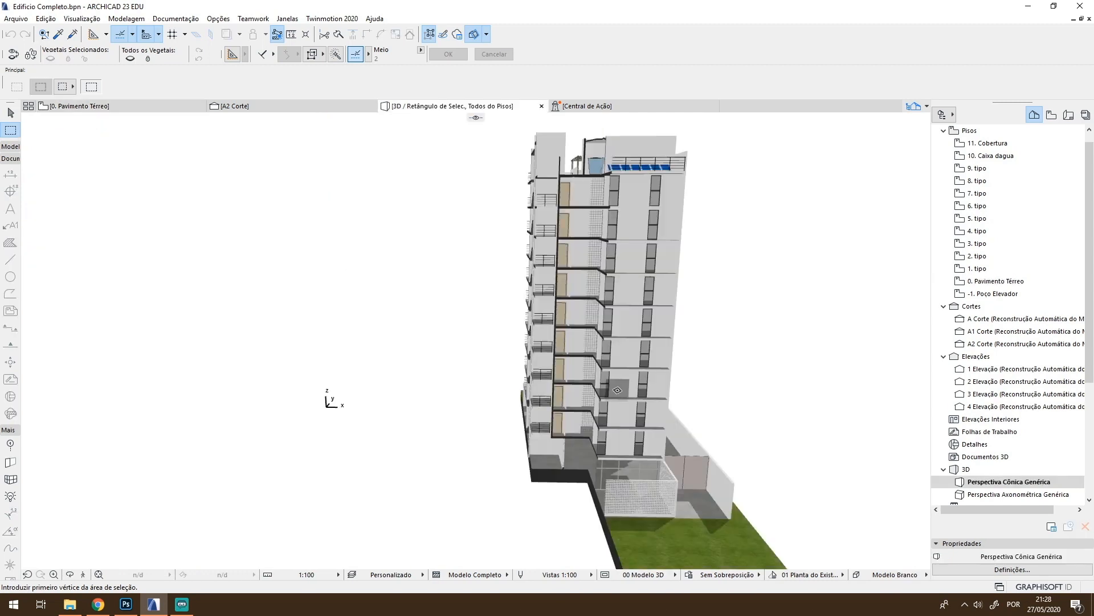
mouse_move(501, 410)
left_mouse_down()
mouse_move(466, 420)
mouse_move(697, 445)
mouse_move(615, 394)
left_mouse_up()
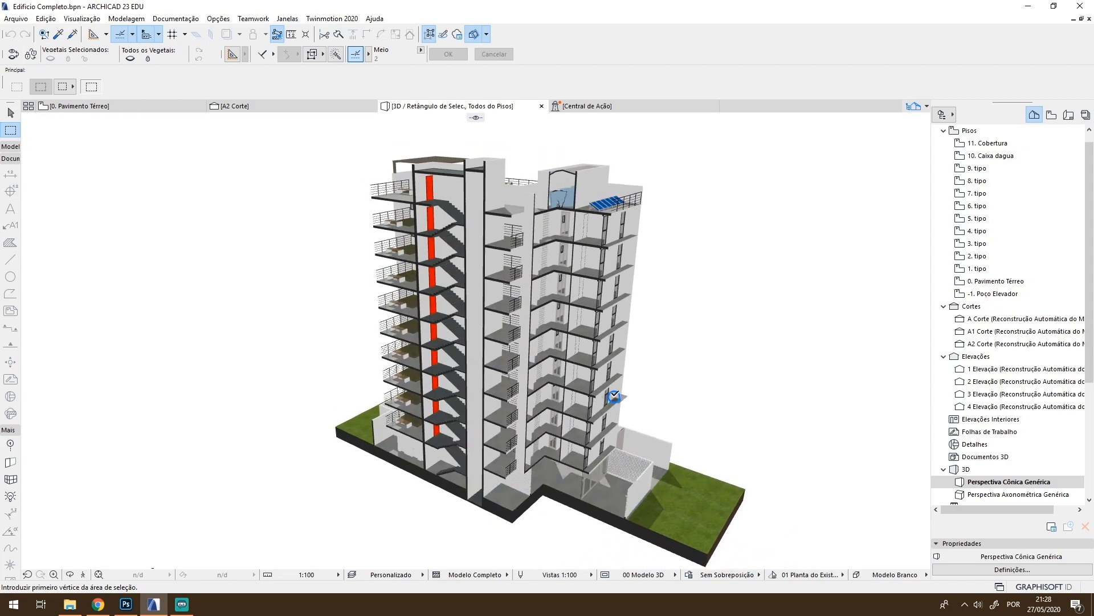
mouse_move(606, 402)
left_mouse_down()
mouse_move(562, 405)
mouse_move(611, 378)
mouse_move(609, 390)
left_mouse_up()
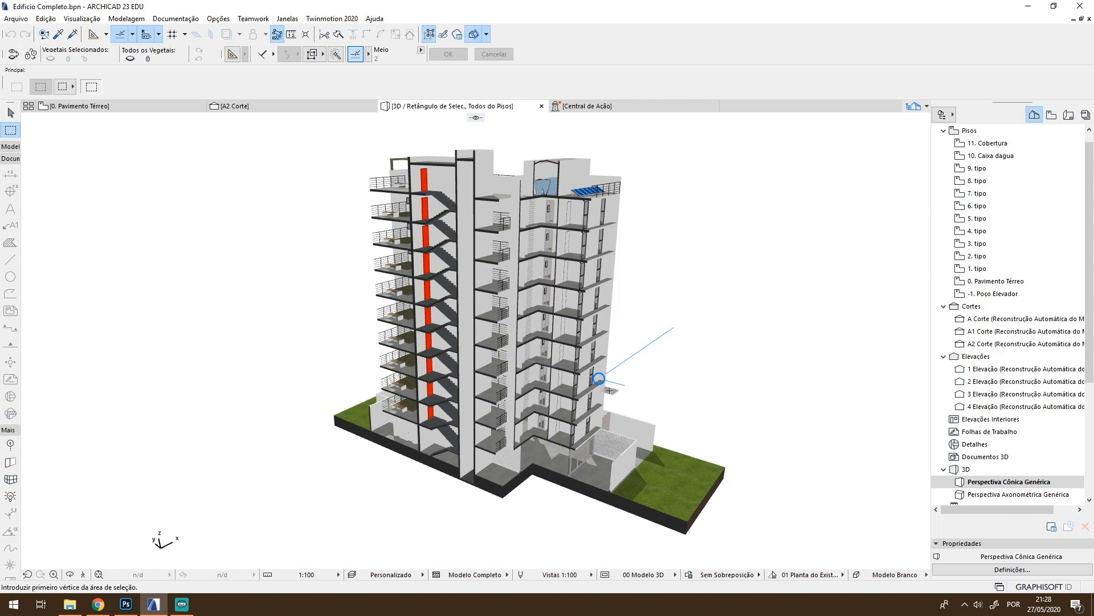
Switch the 3D projection from perspective to axonometric, using the Axonometria Frontal projection type
right_click(505, 108)
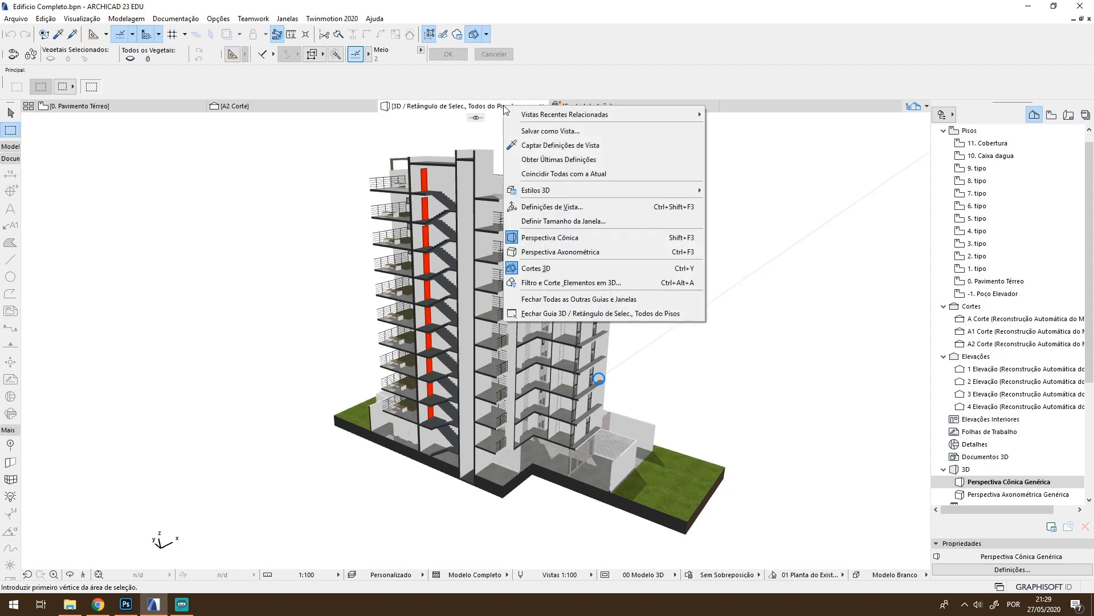
left_click(564, 208)
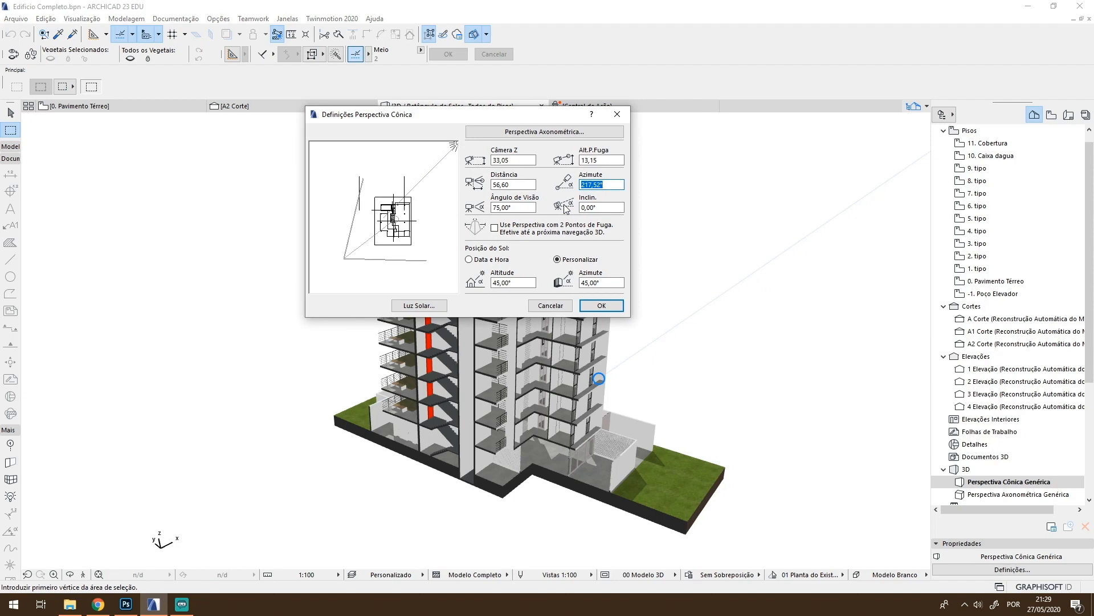
left_click(553, 134)
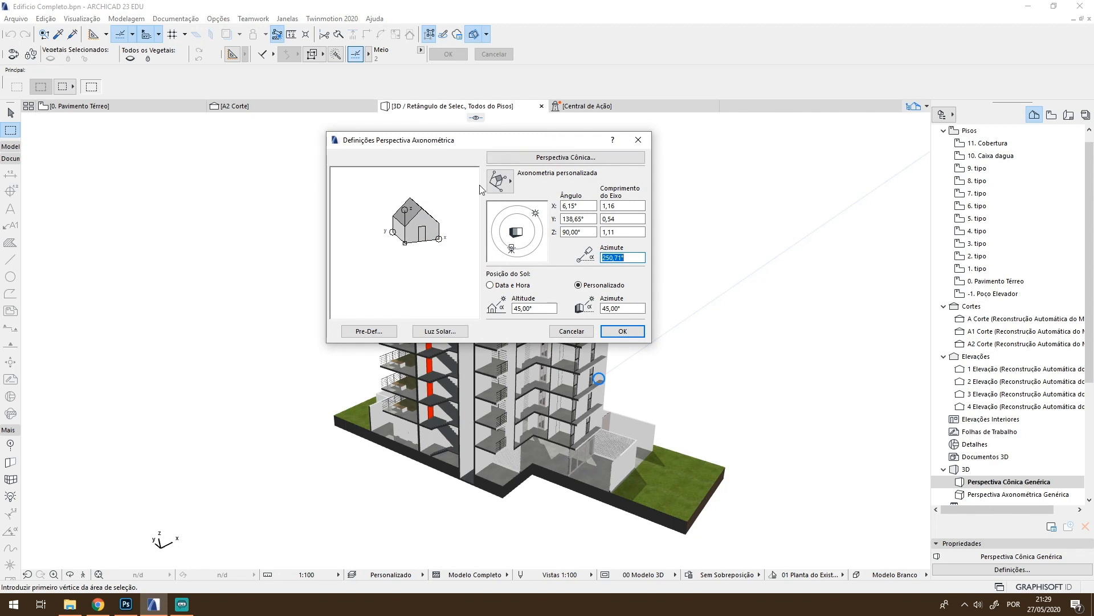
left_click(500, 180)
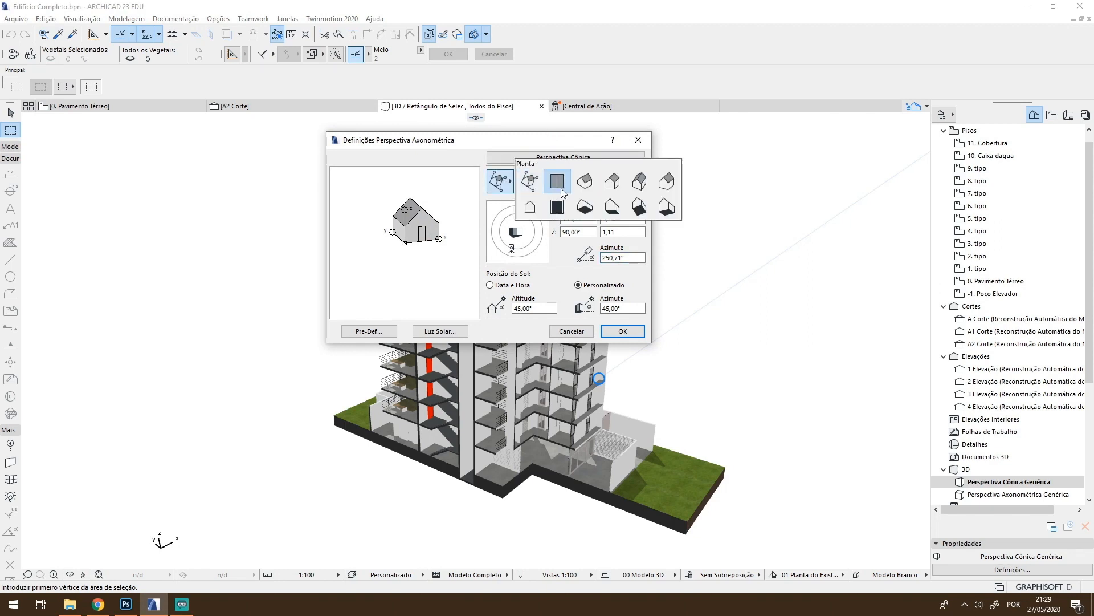
left_click(613, 189)
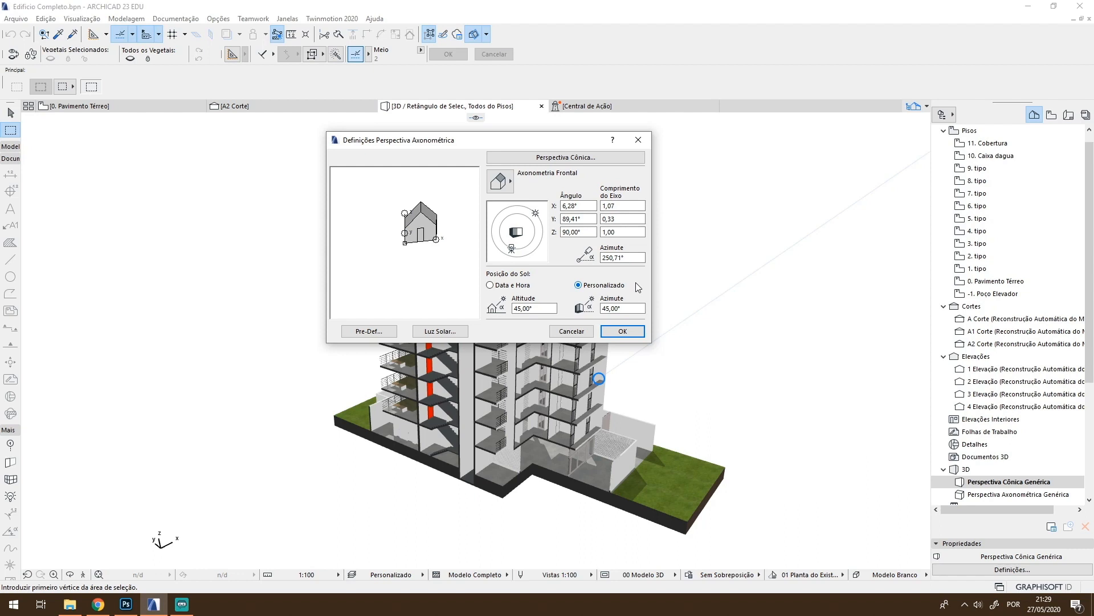
left_click(615, 329)
scroll(533, 399, "down", 4)
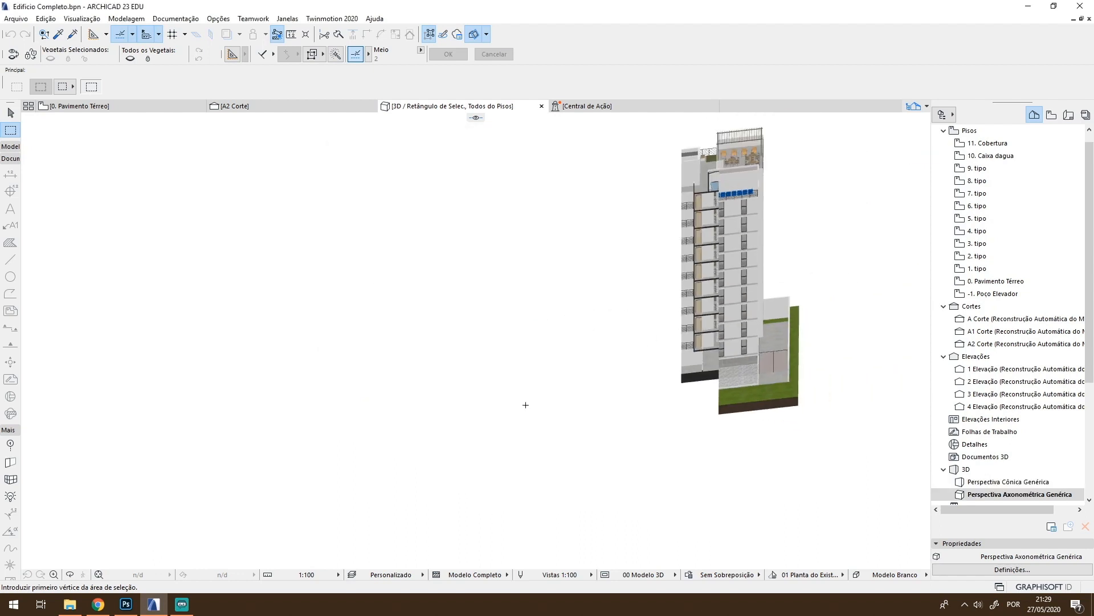
scroll(650, 282, "up", 3)
left_click_drag(722, 235, 623, 233)
Set the axonometric camera azimuth to 220° in the view settings
right_click(497, 110)
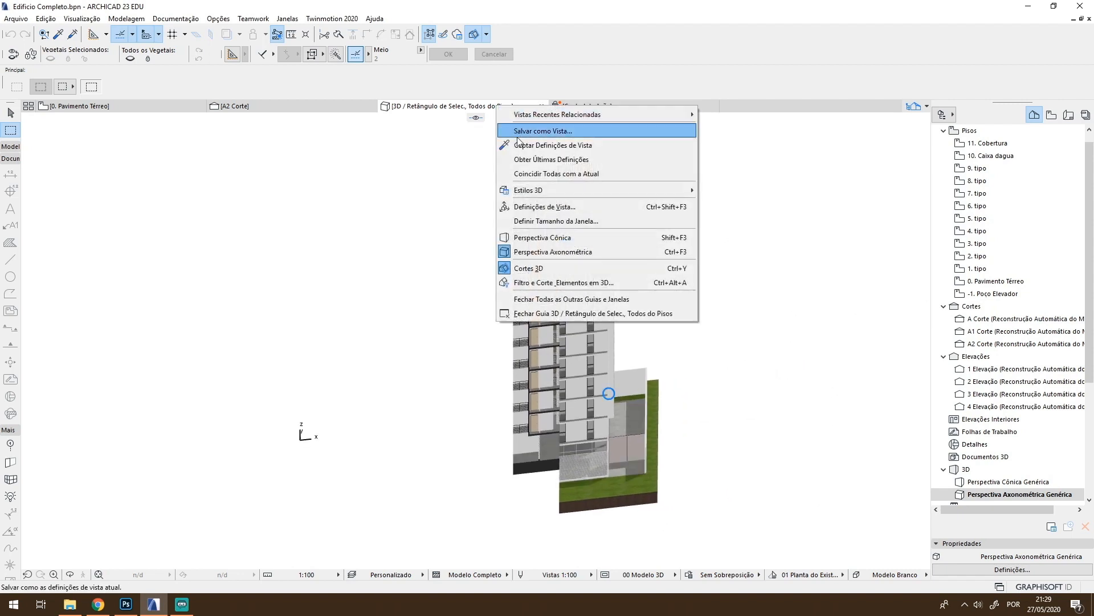
left_click(525, 207)
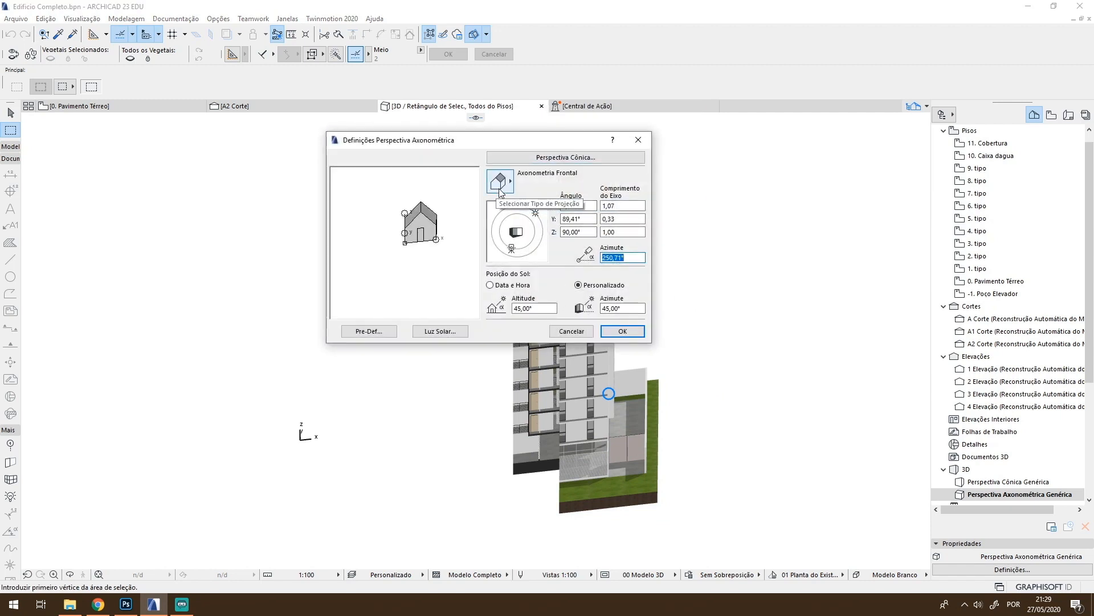
left_click_drag(512, 251, 503, 247)
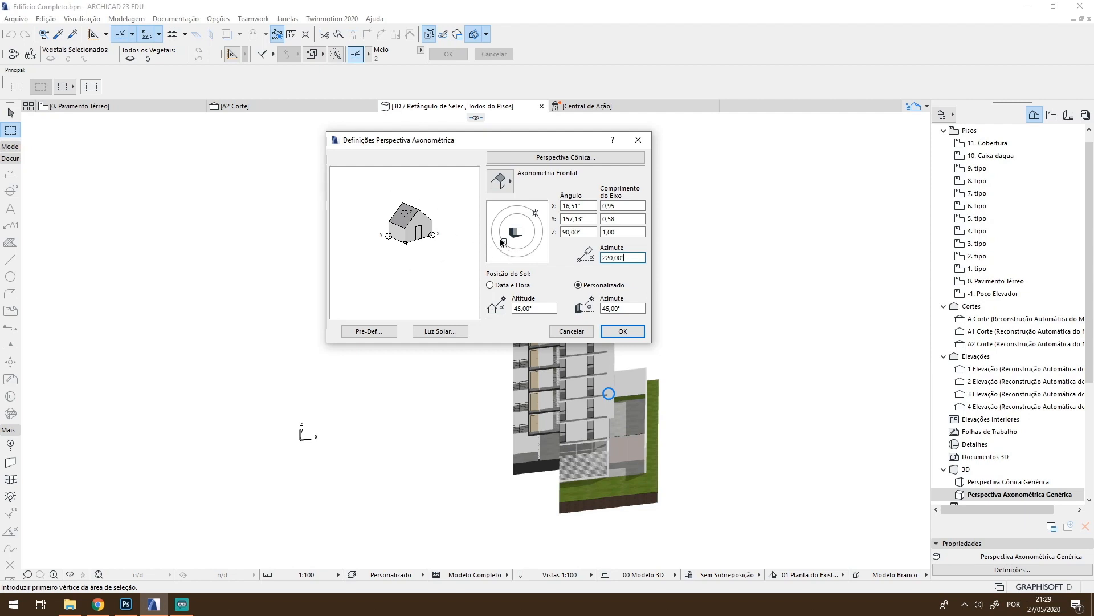
left_click_drag(503, 243, 506, 244)
Set the axonometry's X axis angle to 30° and Y axis angle to 150°
double_click(593, 206)
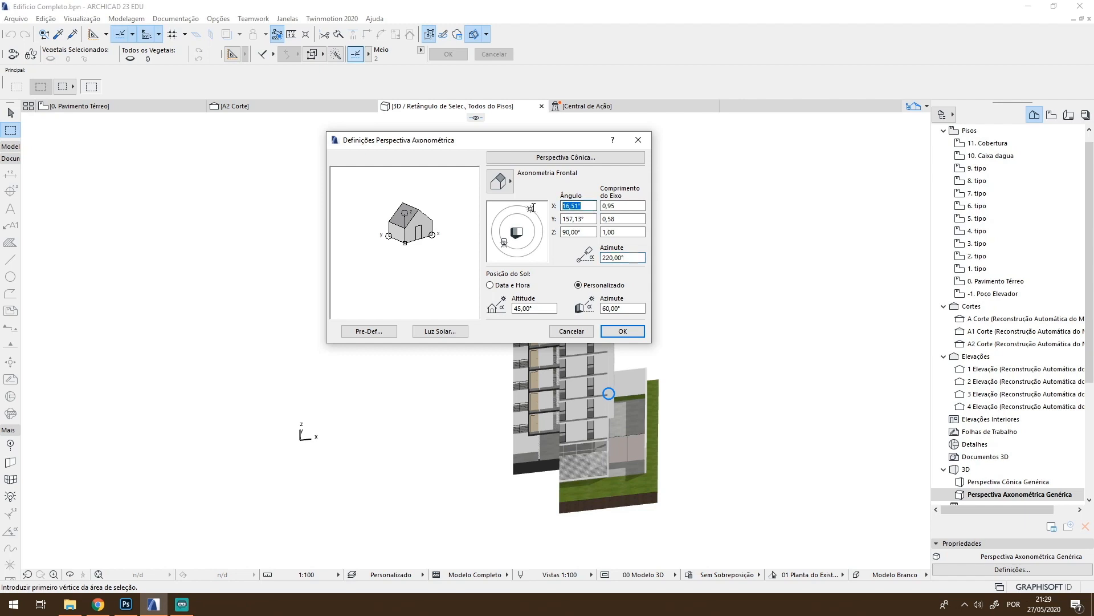
type("30")
key("Tab")
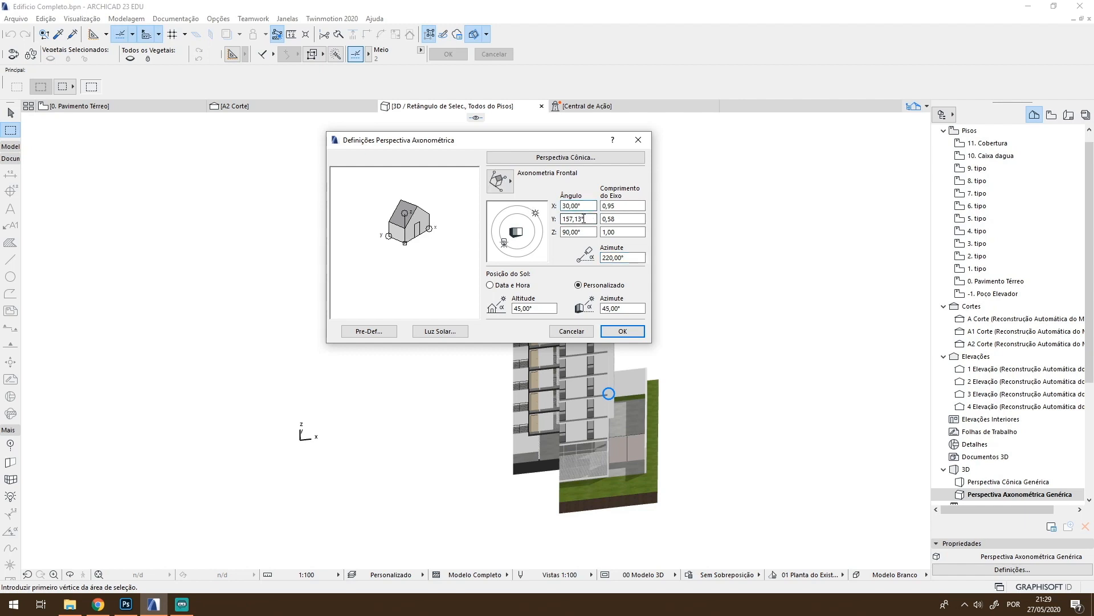
type("150")
key("Tab")
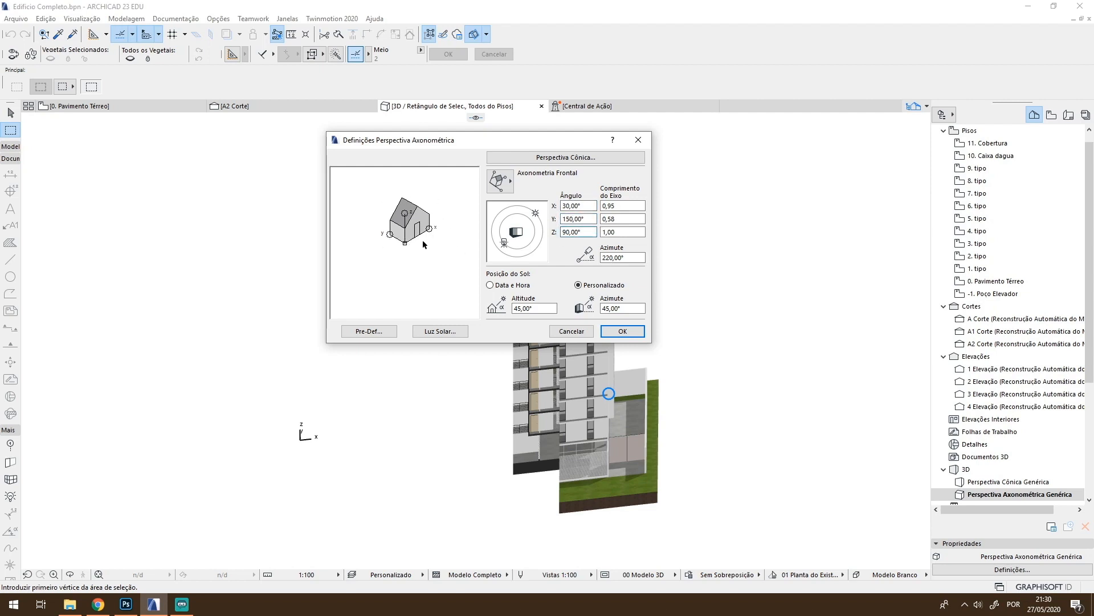
Set the X and Y axis lengths to 1 and apply the axonometric projection settings
left_click(614, 206)
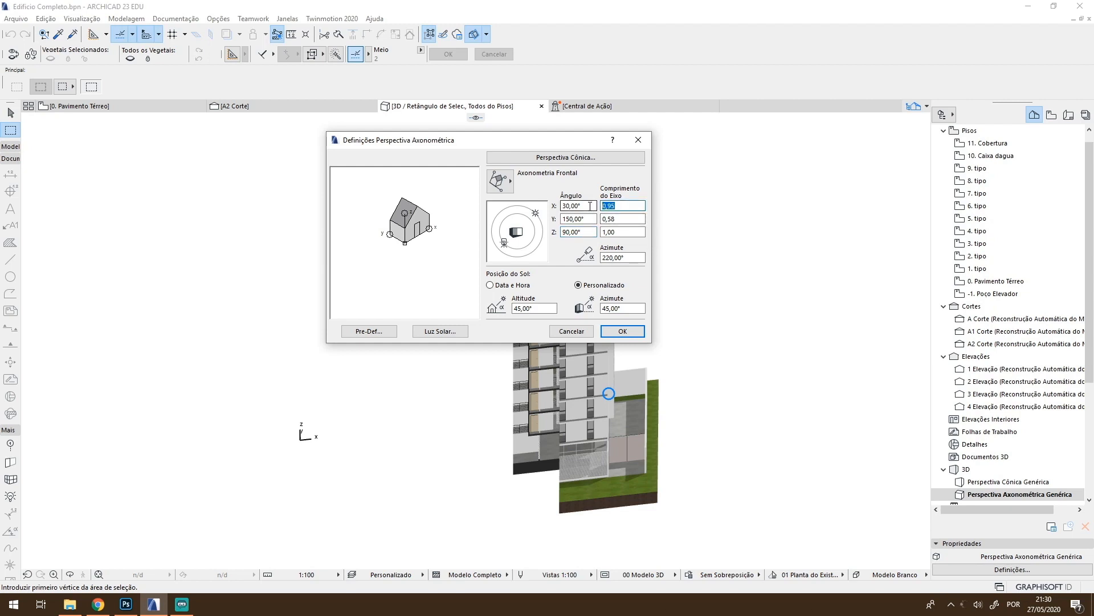
type("1")
left_click(624, 220)
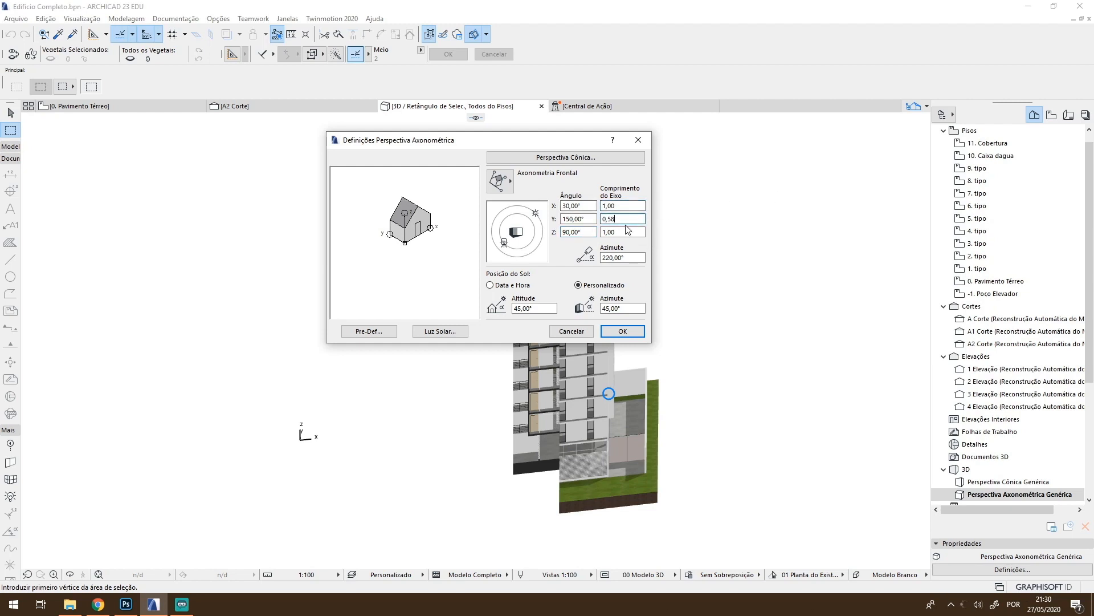
double_click(610, 219)
type("1")
left_click(625, 232)
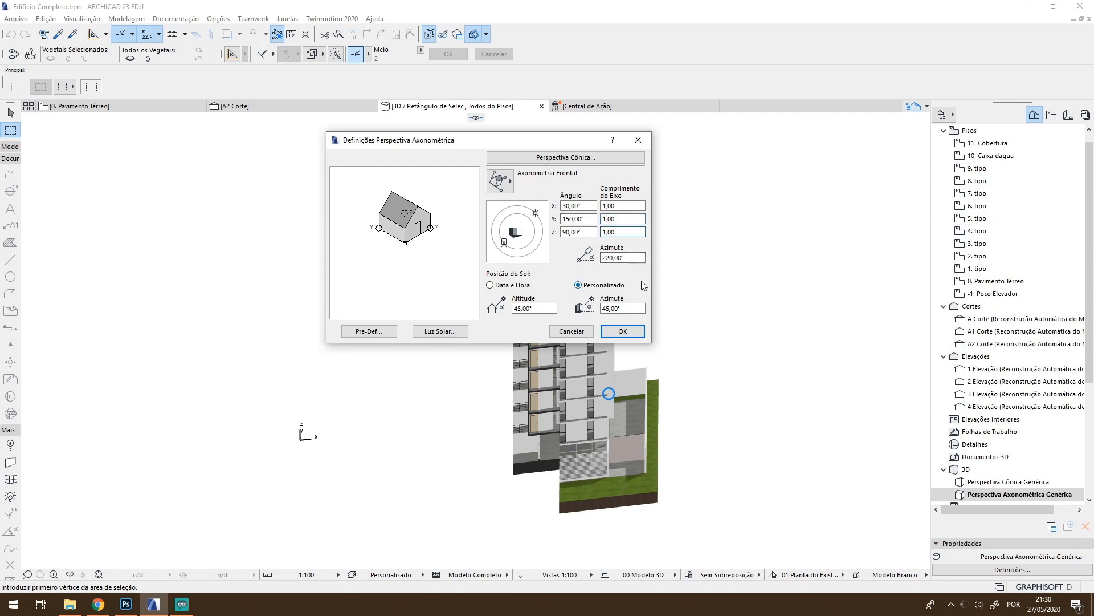
left_click(627, 331)
scroll(539, 391, "down", 2)
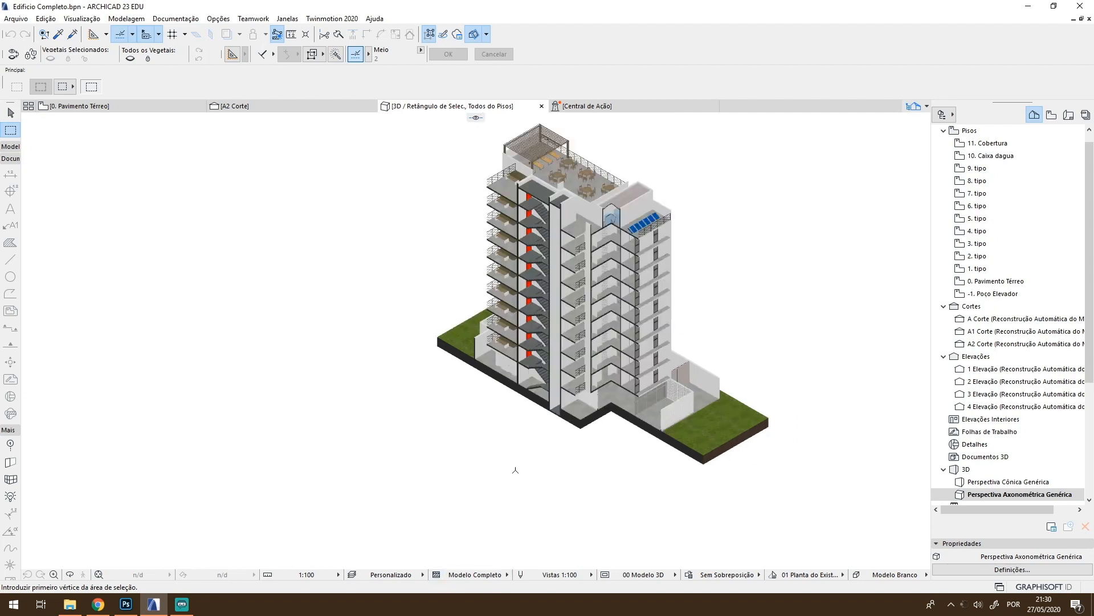
Set the custom sun azimuth to 230° in the axonometric view settings and apply it
left_click_drag(516, 469, 498, 495)
scroll(590, 234, "up", 3)
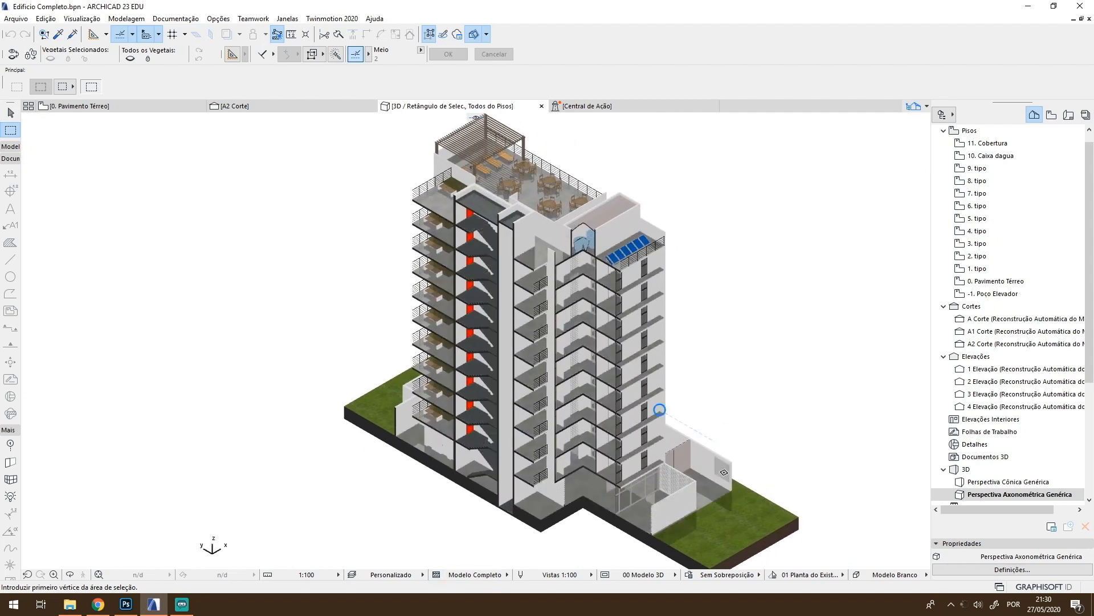
scroll(622, 399, "down", 2)
left_click_drag(609, 391, 597, 386)
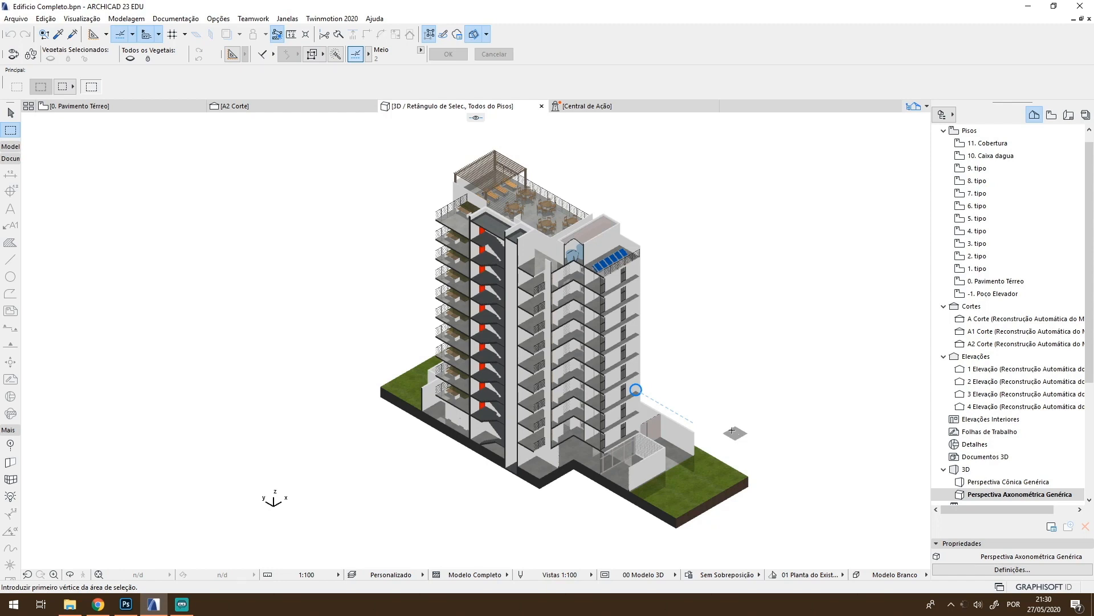
right_click(437, 109)
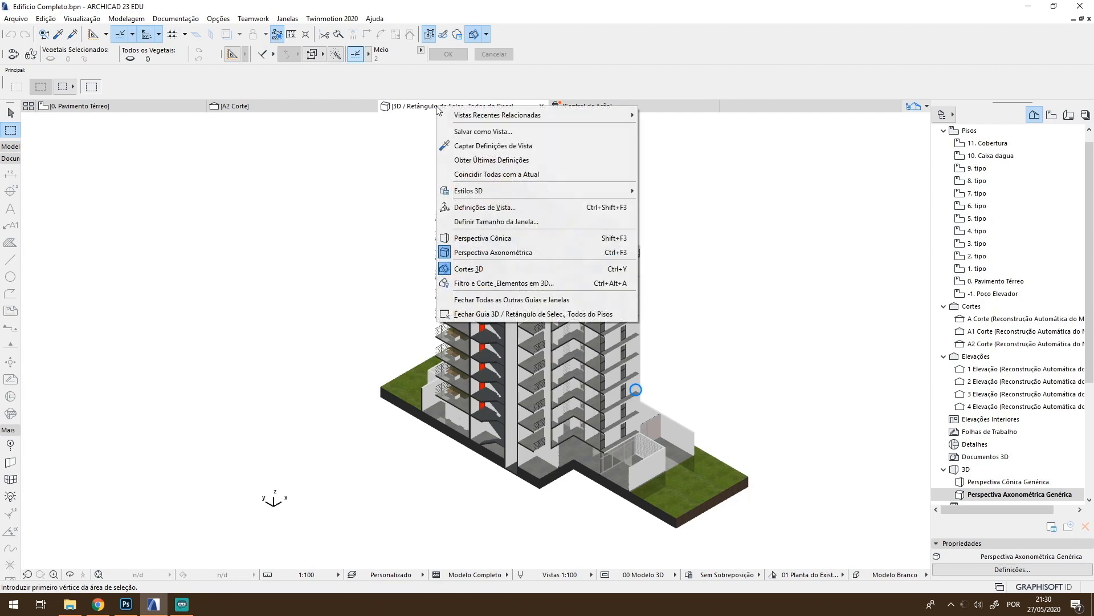
left_click(521, 210)
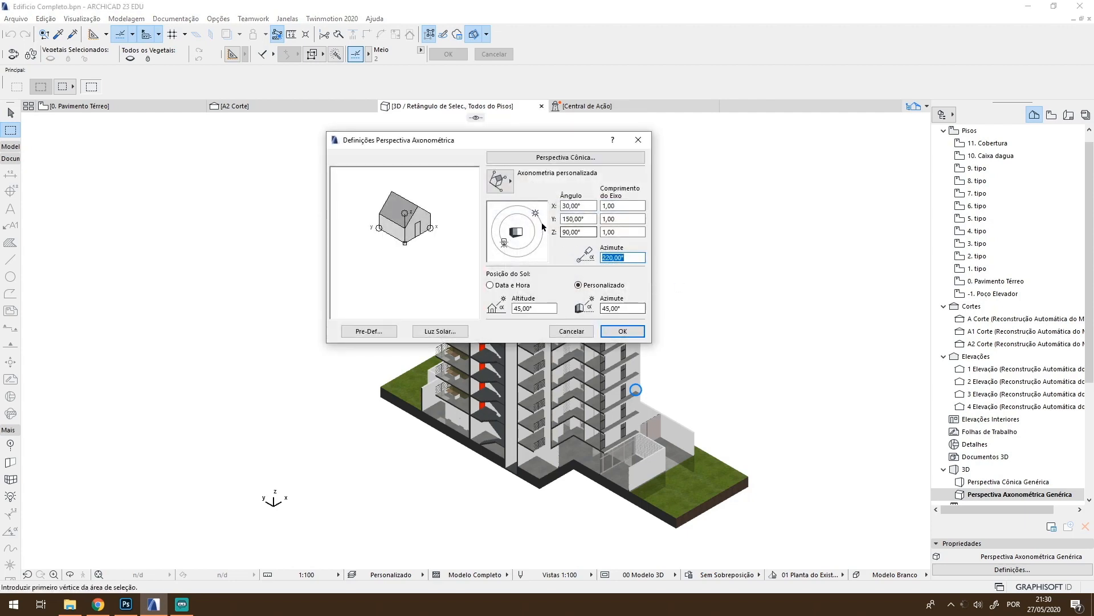
mouse_move(537, 215)
left_mouse_down()
mouse_move(534, 247)
mouse_move(500, 252)
left_mouse_up()
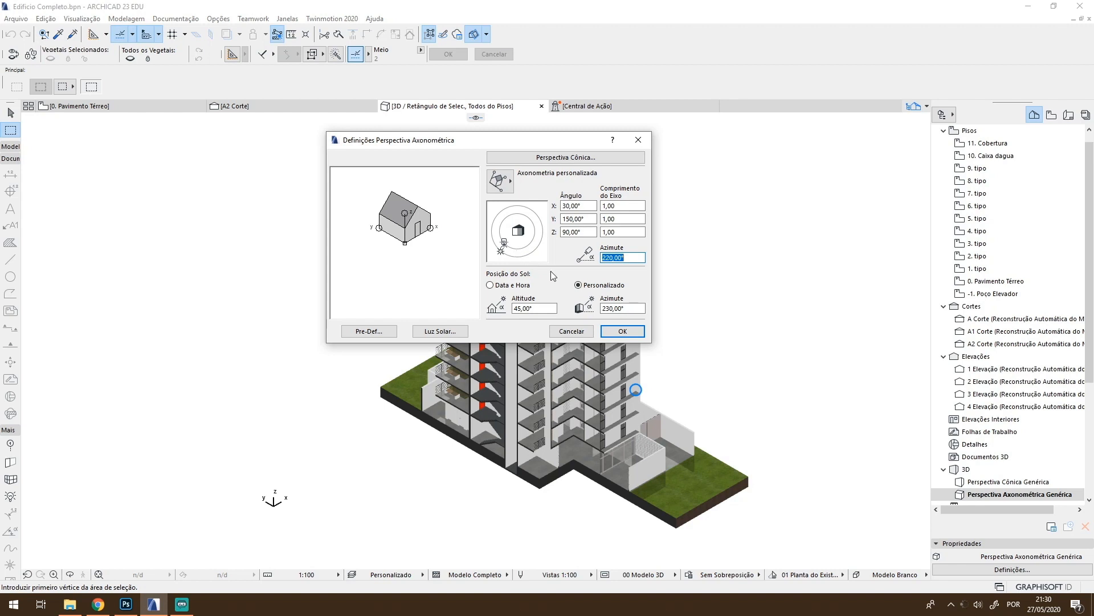
left_click(624, 330)
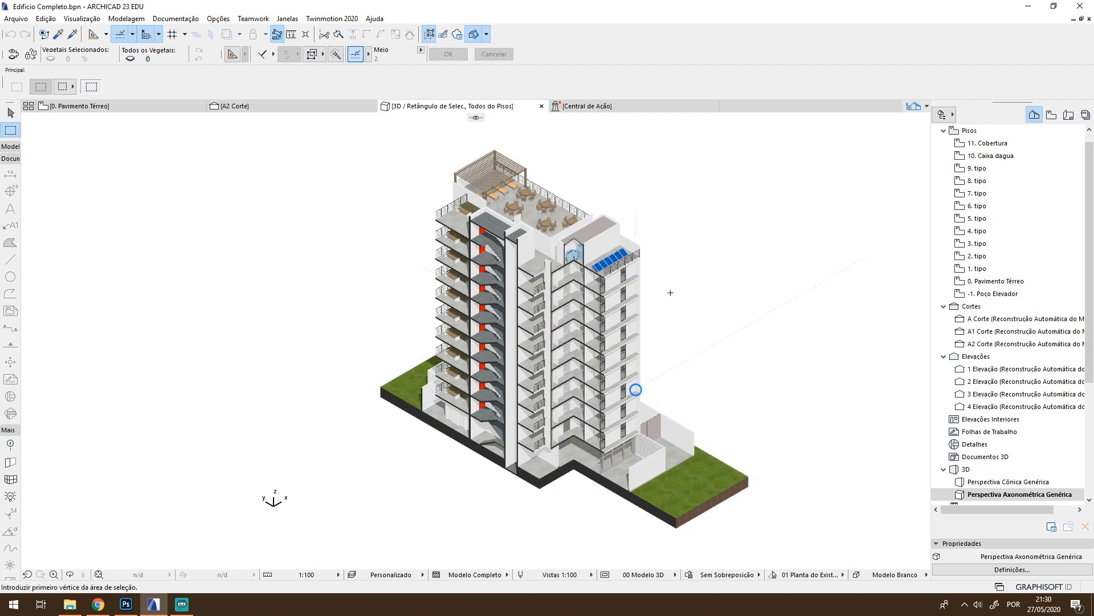
Set the 3D window's width to 6000 pixels with its proportions locked and apply the new size
scroll(740, 320, "up", 2)
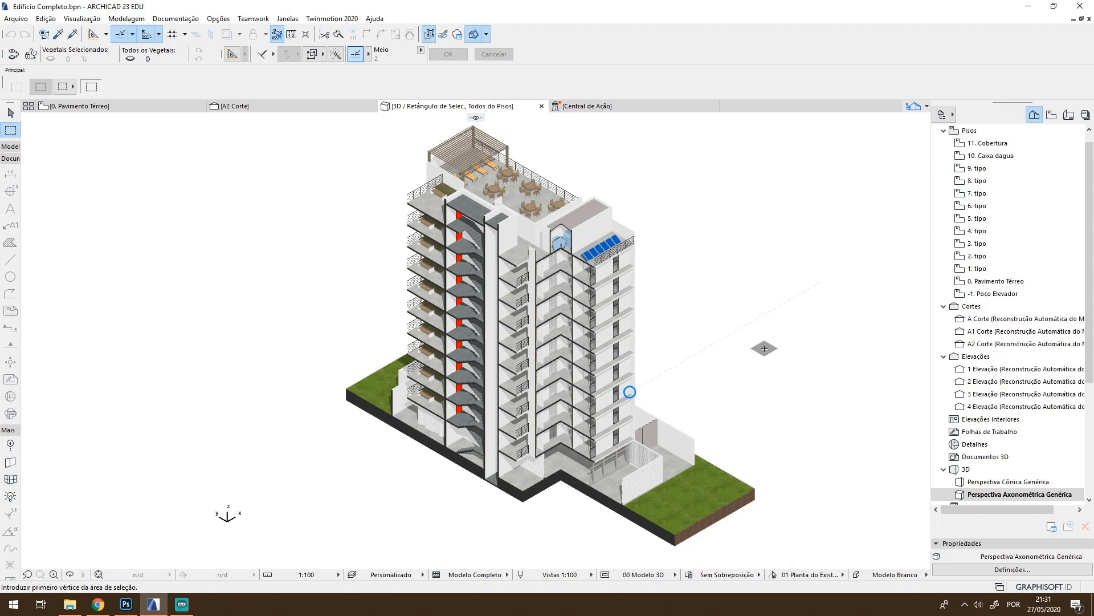
right_click(423, 110)
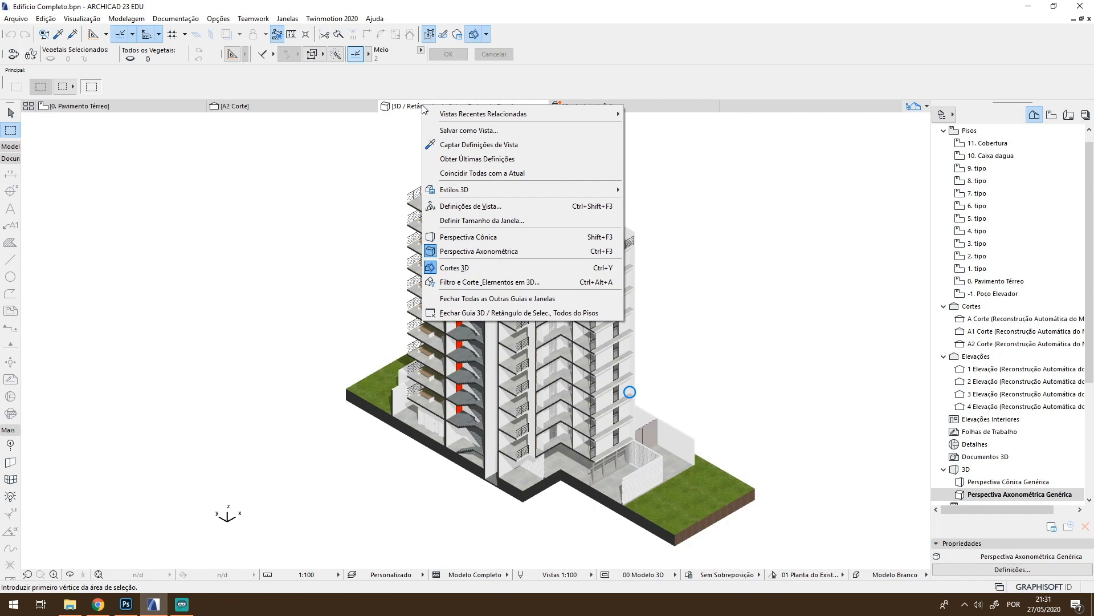
left_click(515, 225)
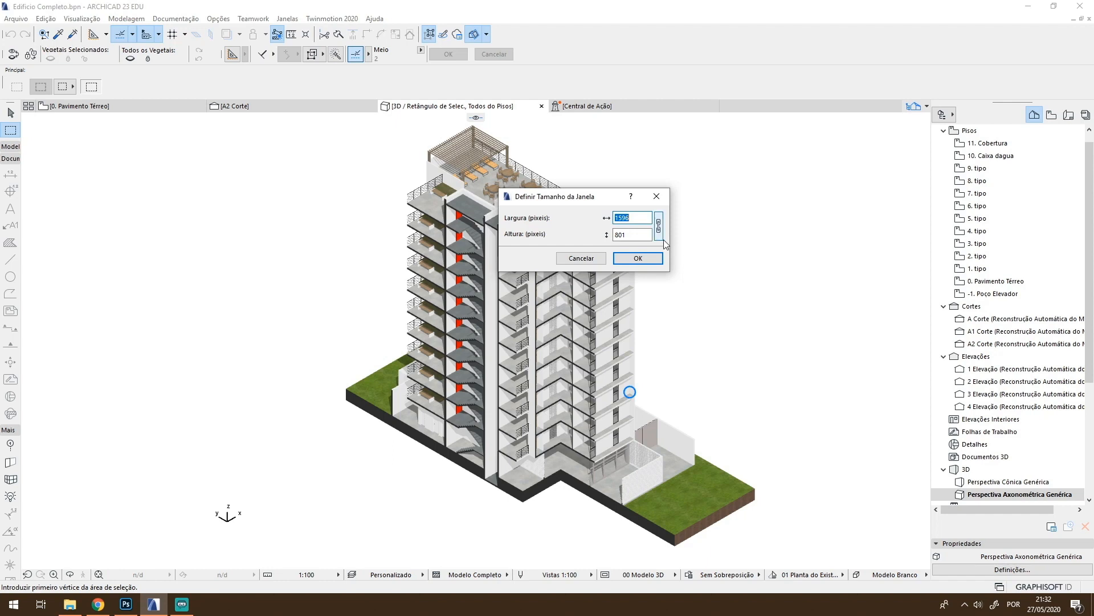
left_click(658, 226)
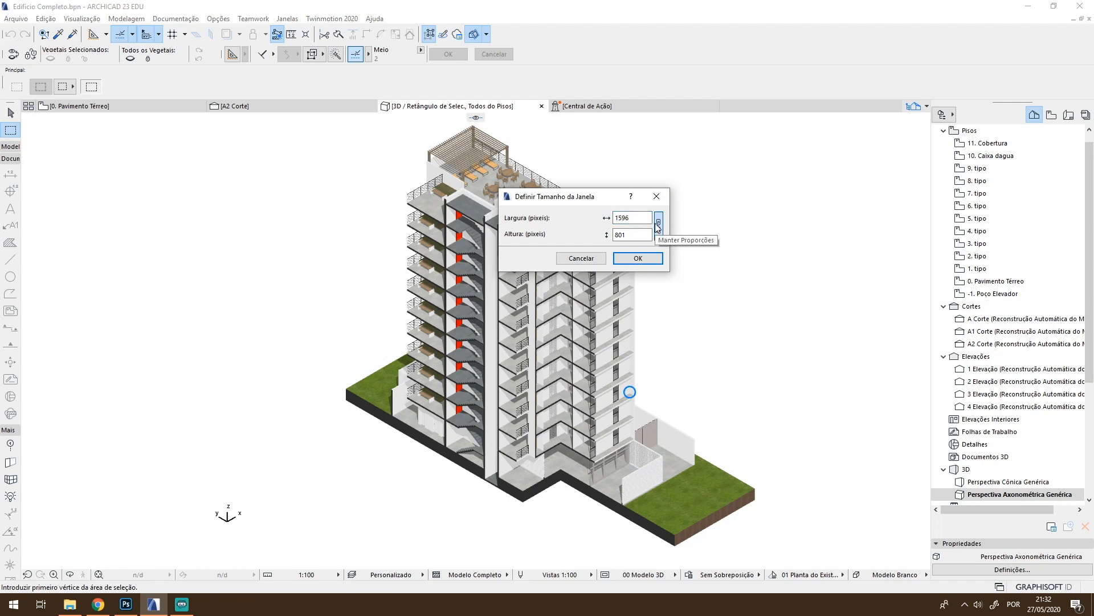
left_click(659, 226)
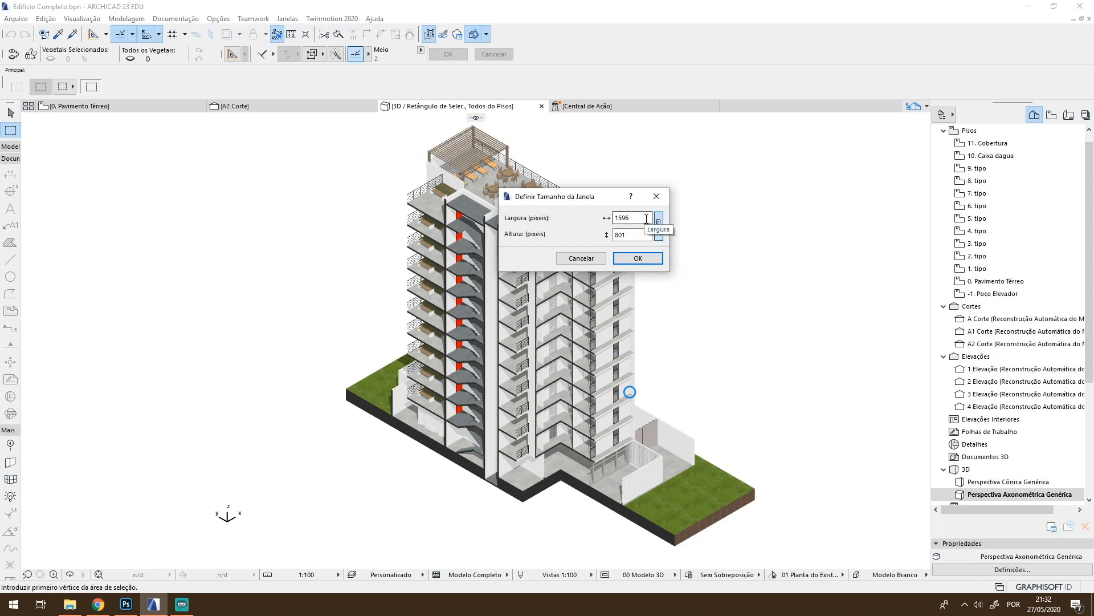
type("6000")
left_click(637, 235)
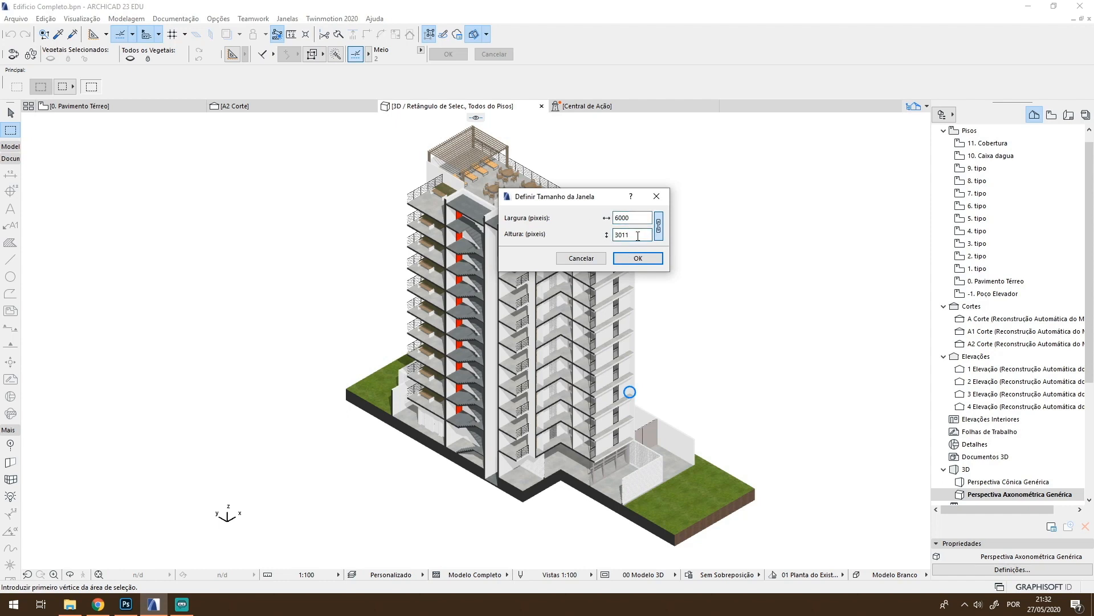
left_click(643, 258)
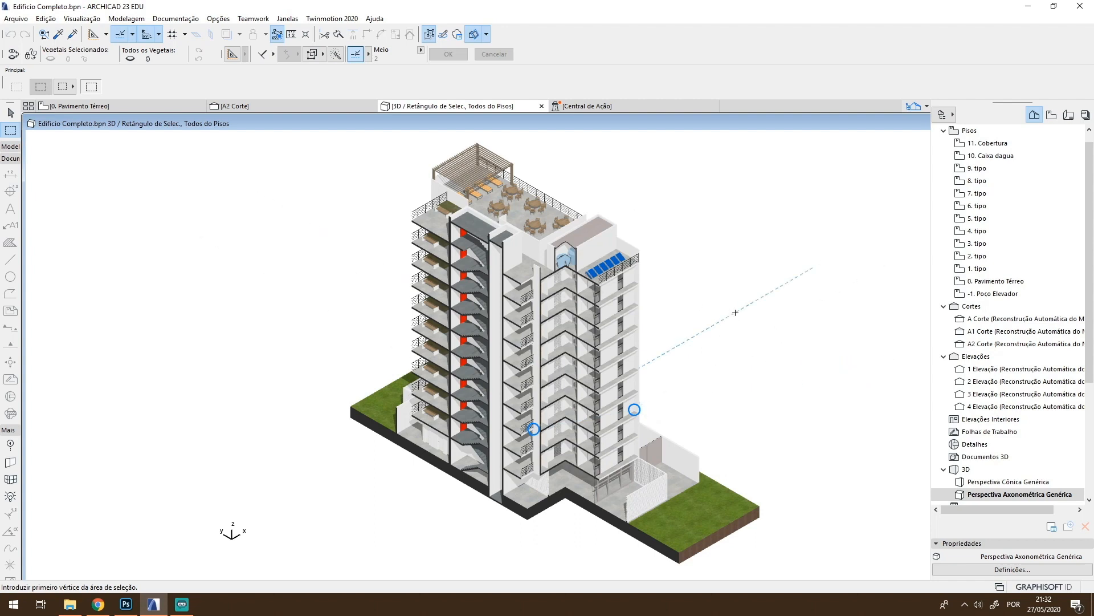
double_click(692, 286)
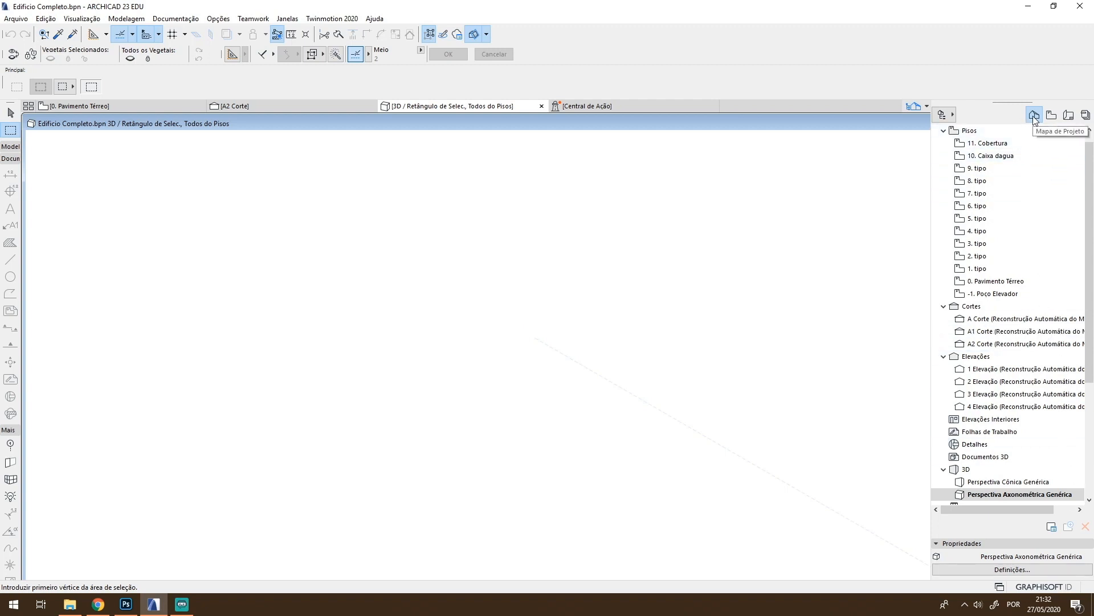
Save the current Perspectiva Axonométrica Genérica as a new view with the default settings
scroll(1011, 239, "down", 2)
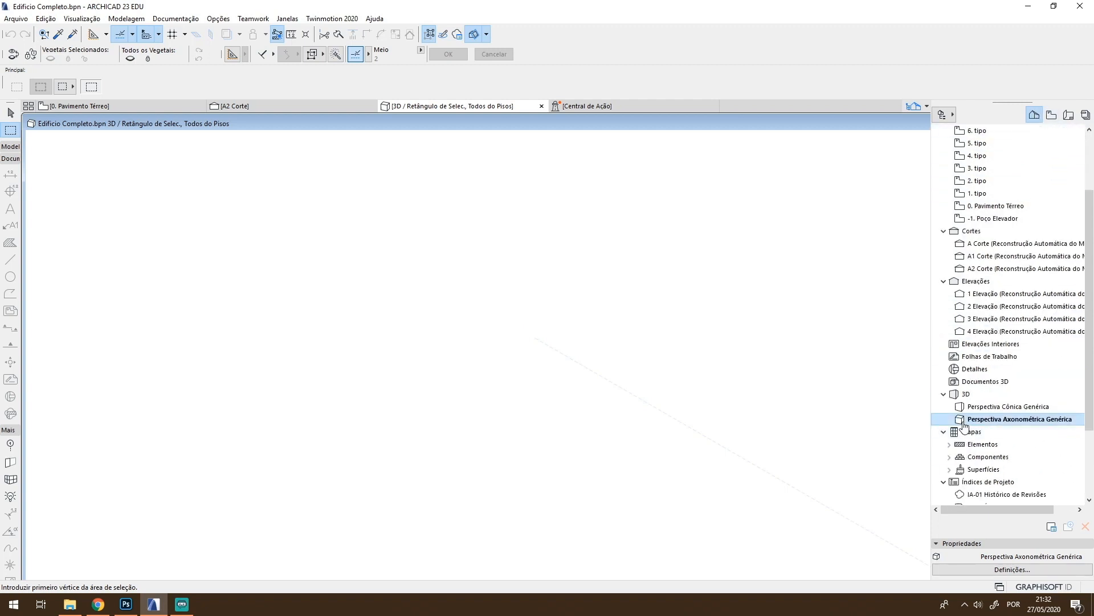
right_click(1007, 420)
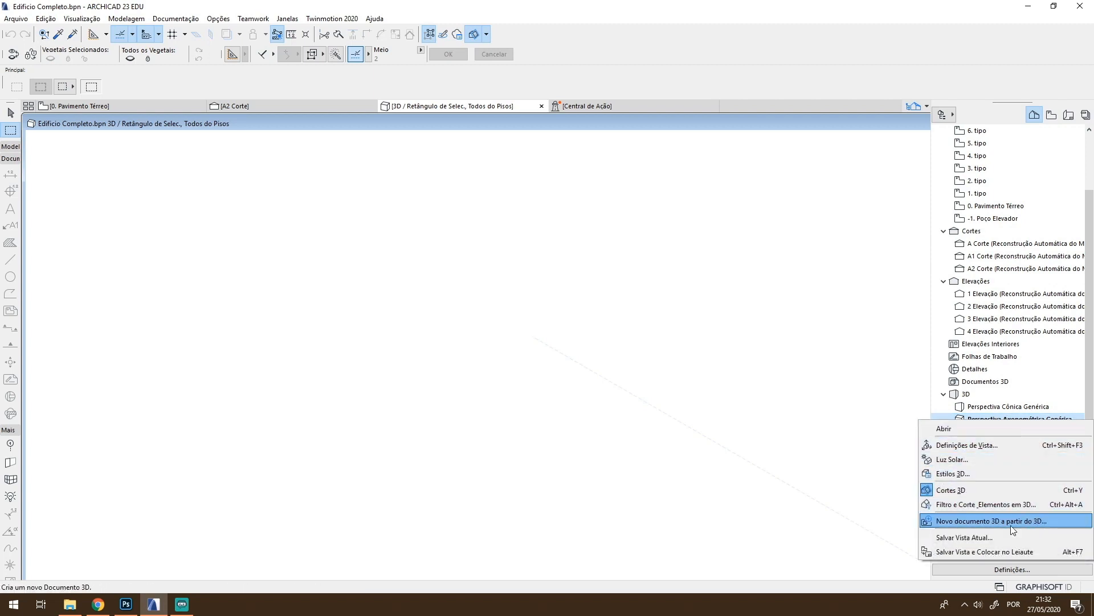
left_click(986, 541)
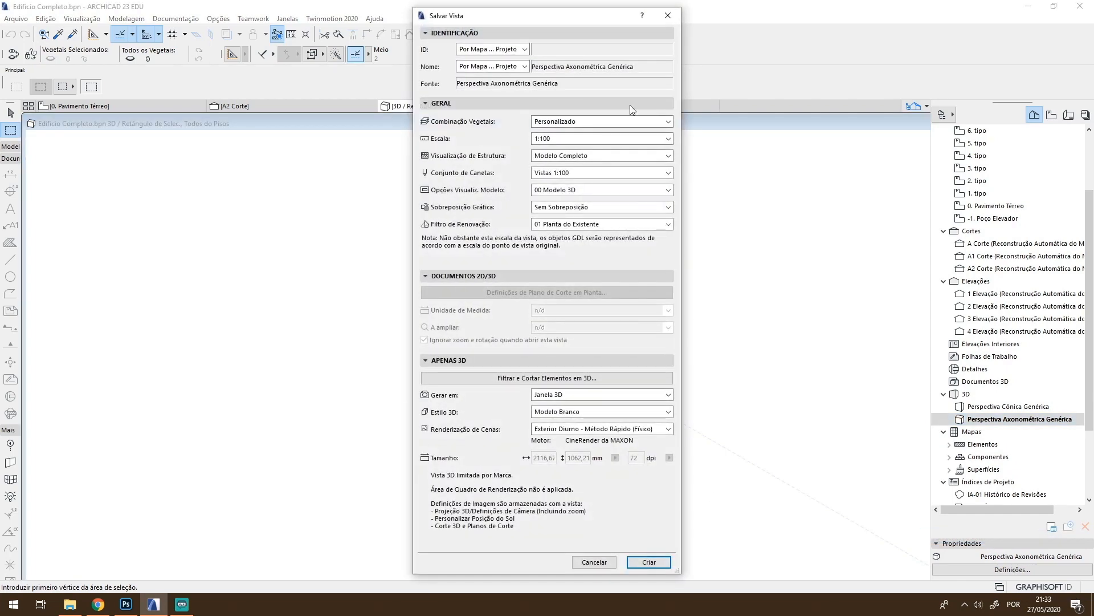
left_click(650, 563)
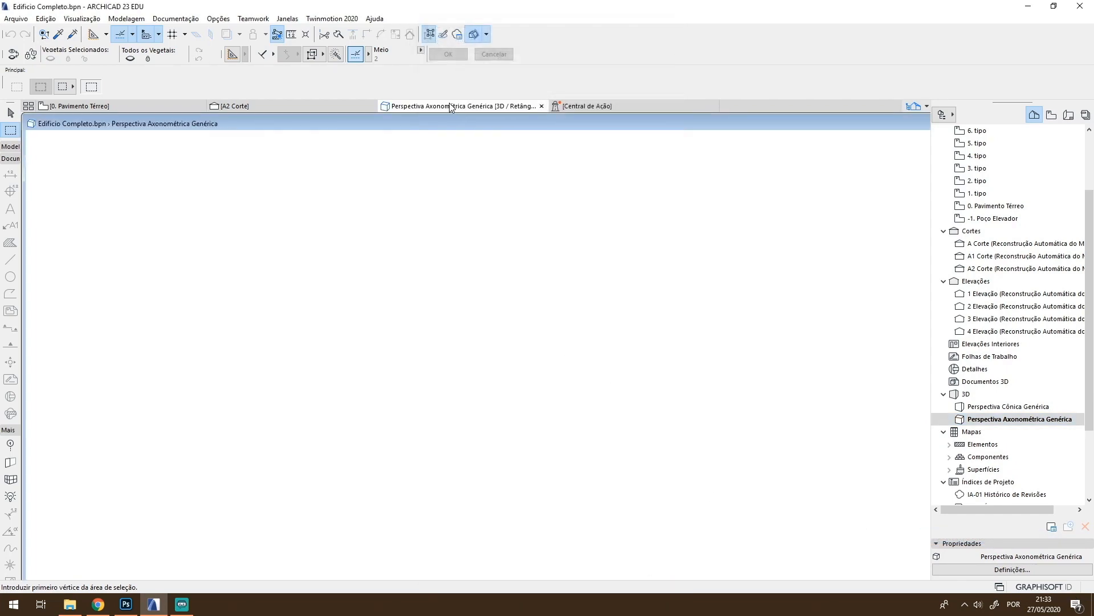
Rename the newly saved axonometric view in the view map as "Exercicio Axonometrica"
left_click(1052, 116)
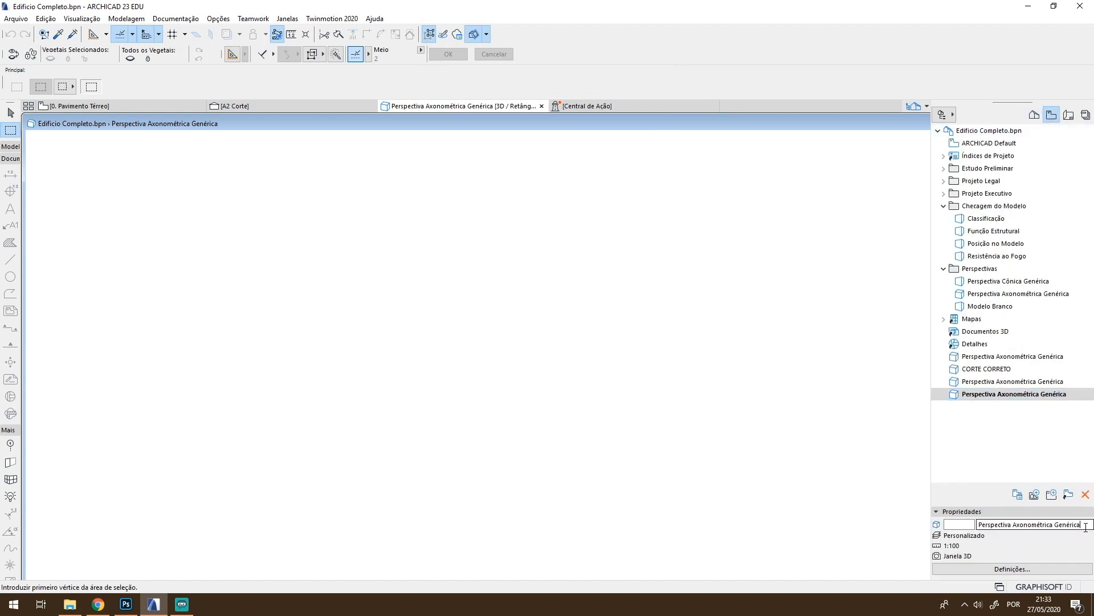
left_click_drag(1086, 527, 956, 531)
type("E")
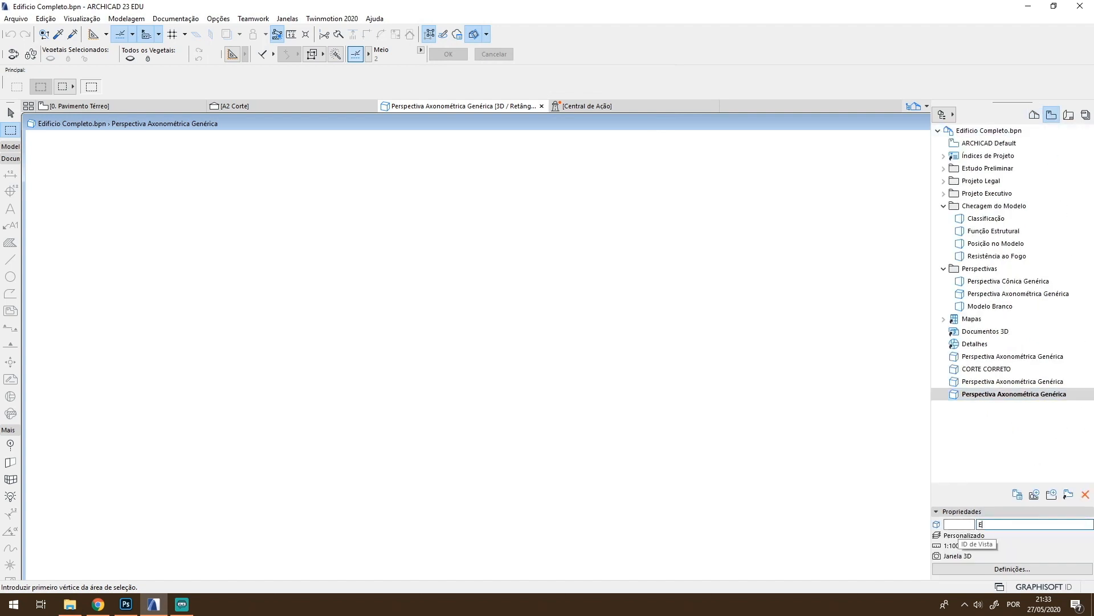
type("xercicio Axonometrica")
key("Return")
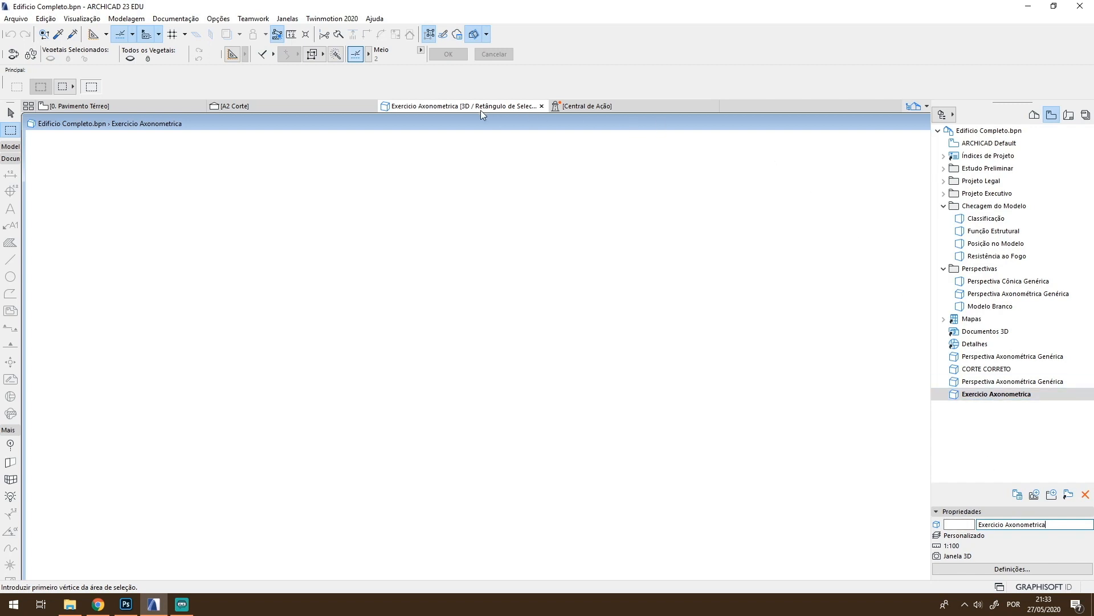
Apply the 3D style "Modelo Sombreado | Sombra do Sol" to the axonometric view
right_click(441, 110)
mouse_move(490, 207)
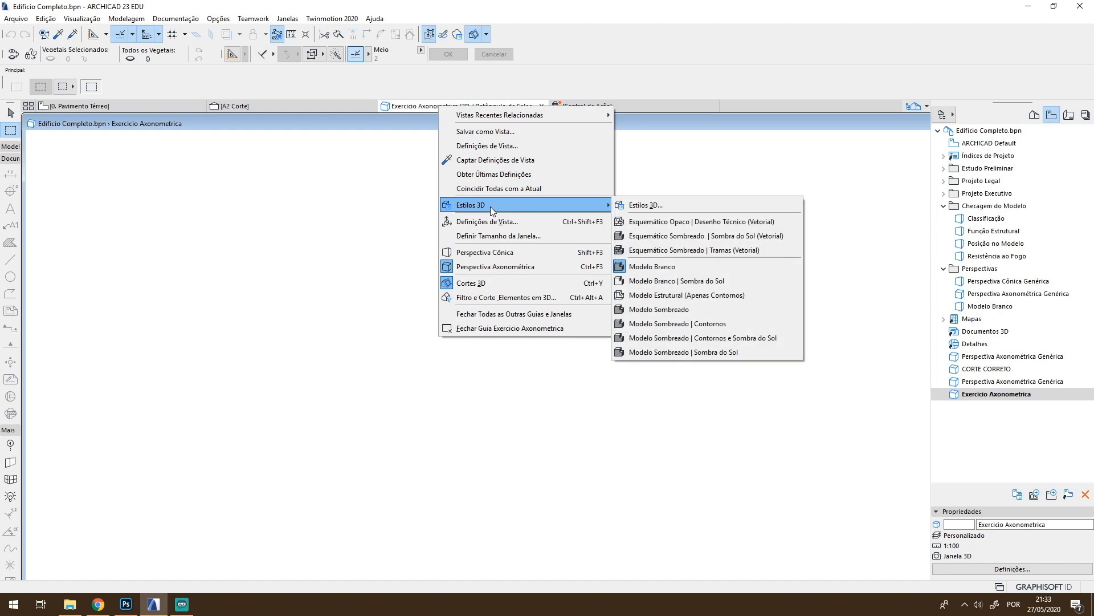
left_click(662, 205)
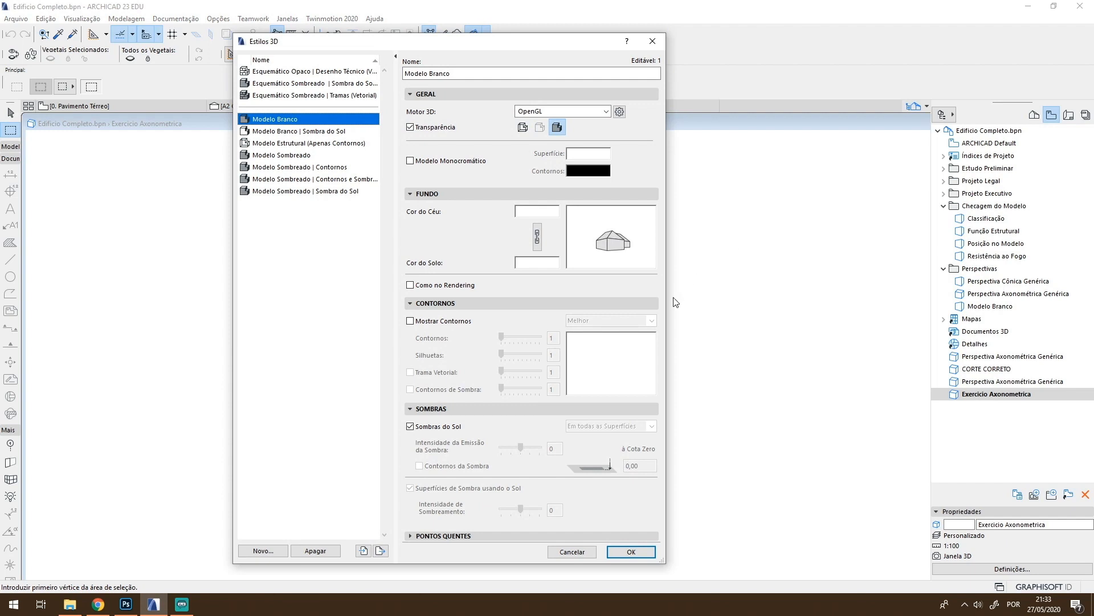
left_click(254, 190)
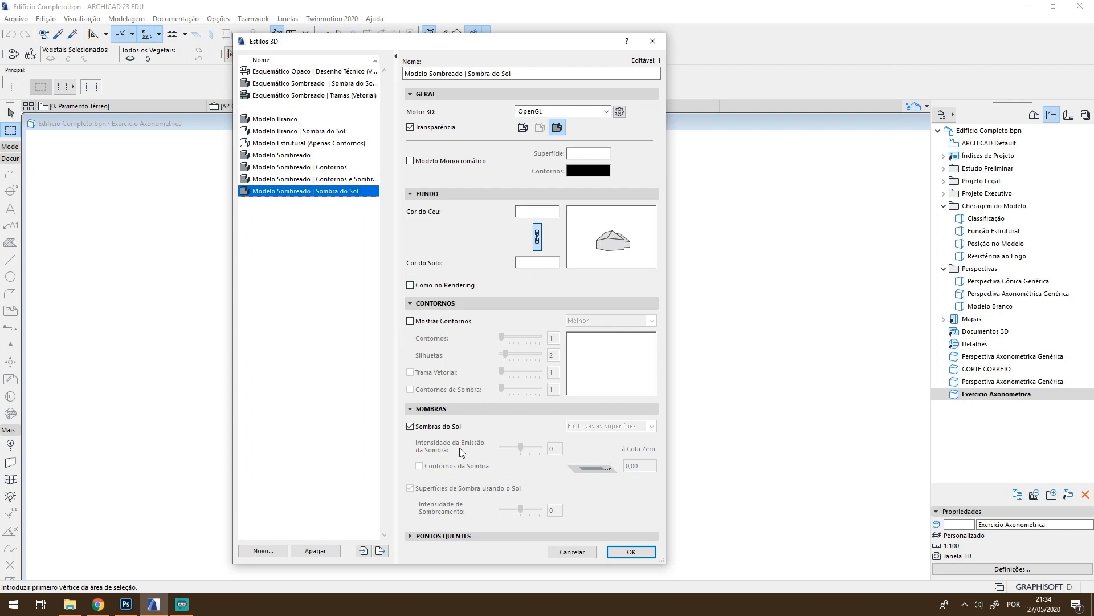
left_click(631, 551)
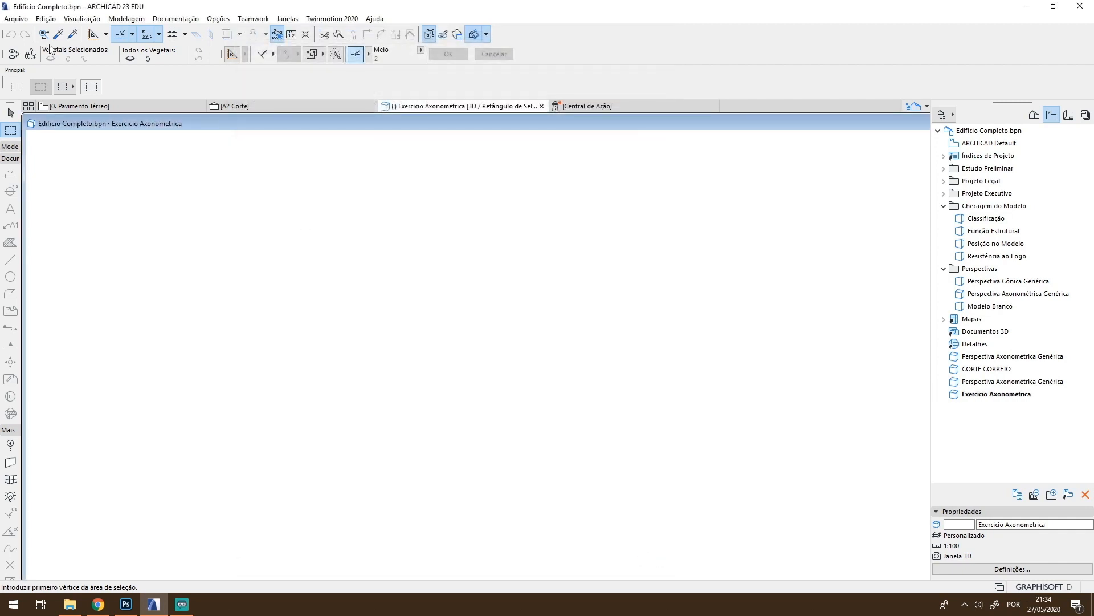
Save the 3D view as a colour TIFF image named "COLORIDO - SEM CONTORNOS" in the Exercício - Axonometrica folder
left_click(16, 18)
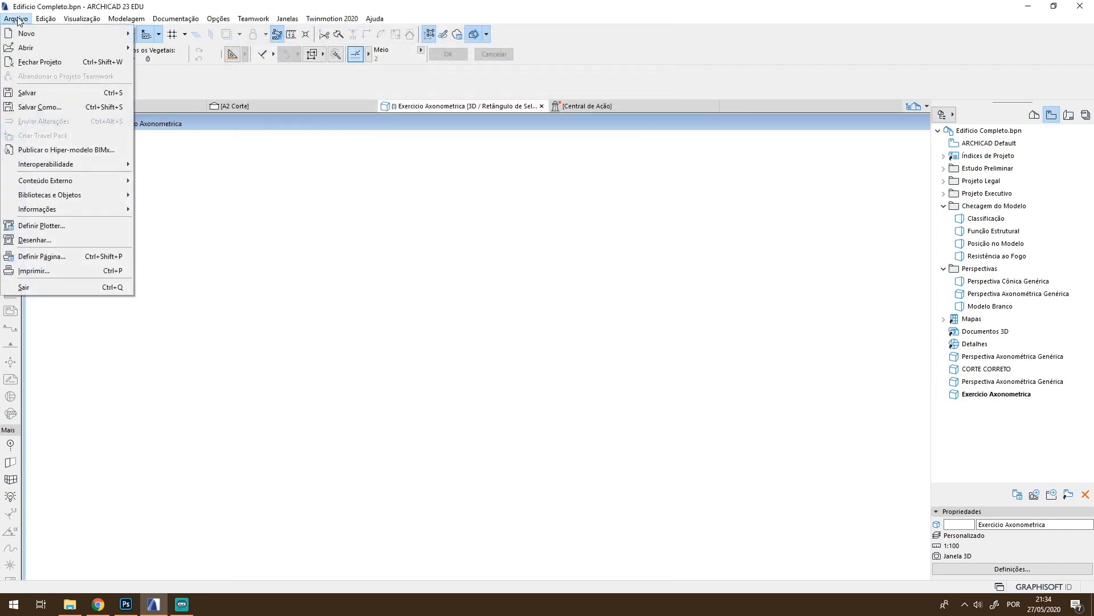
left_click(42, 110)
left_click(146, 571)
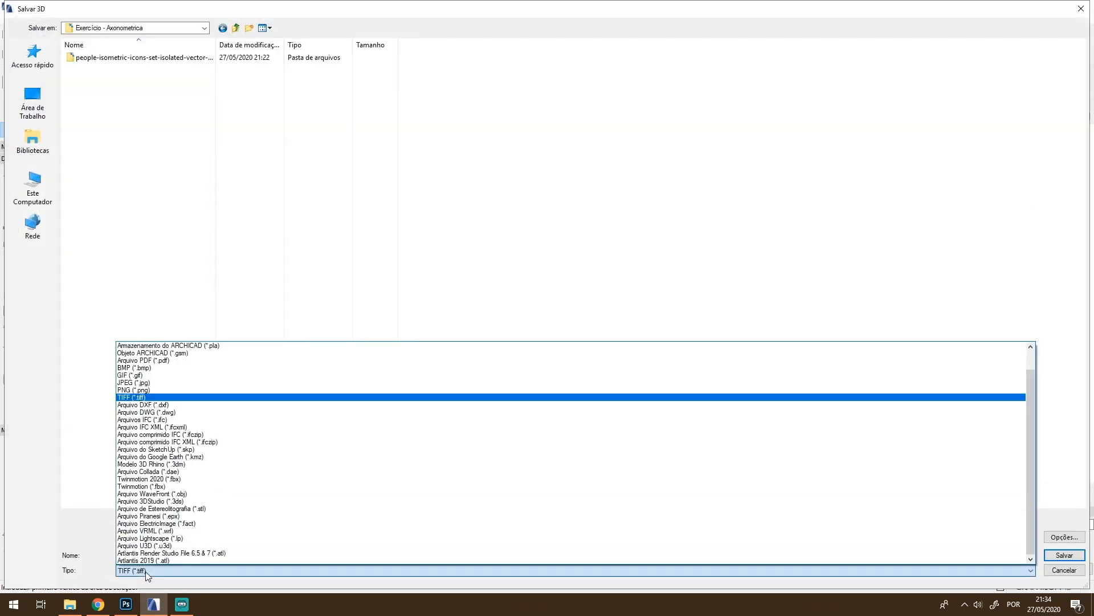
left_click(181, 398)
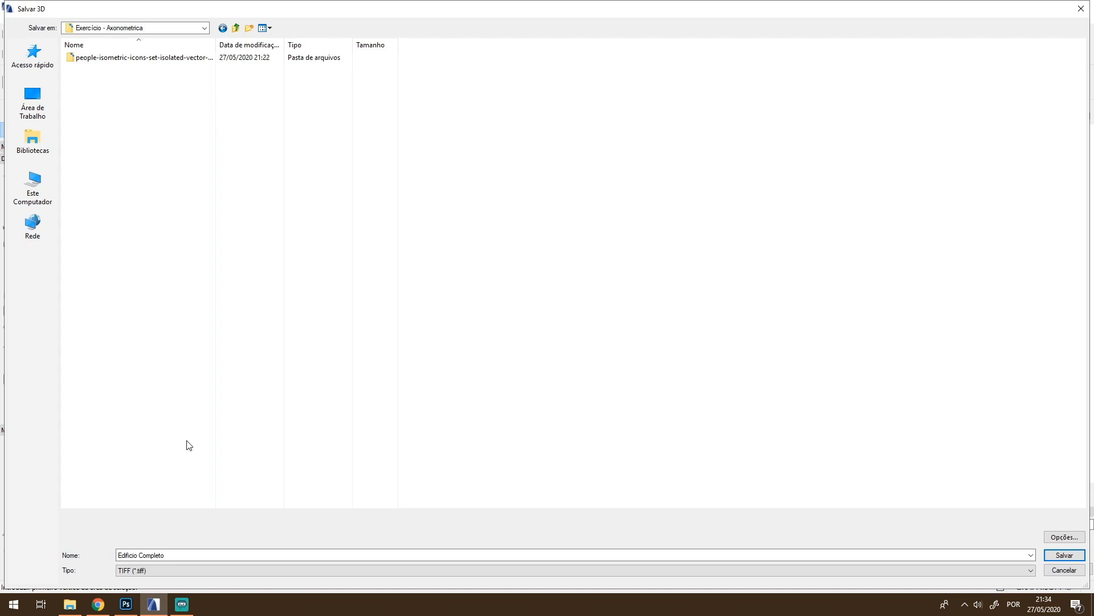
left_click(192, 556)
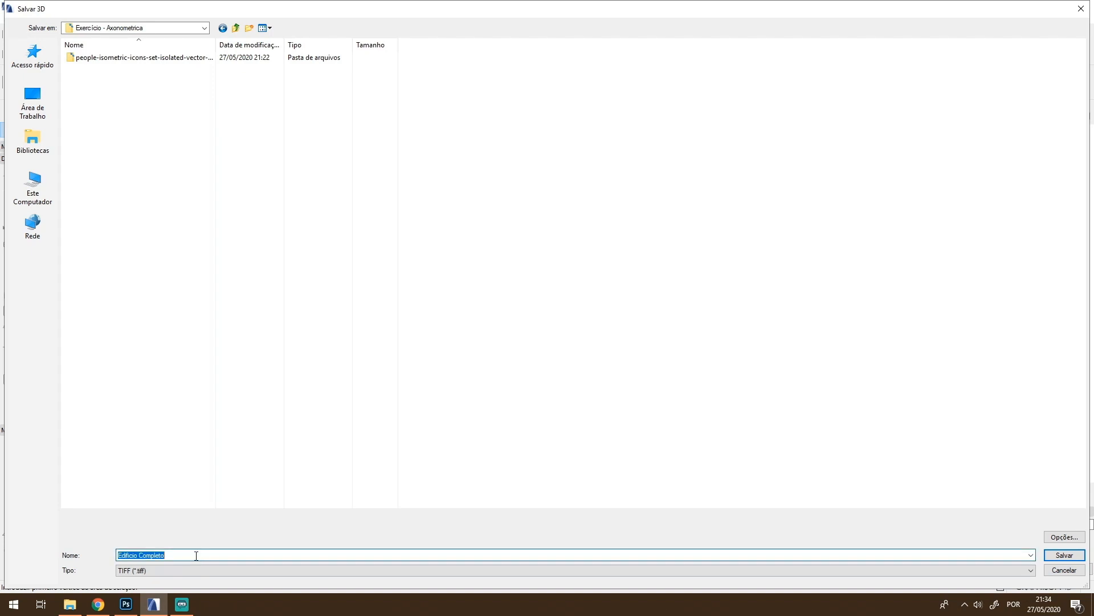
type("COLORIDO - SEM CONTORNOS")
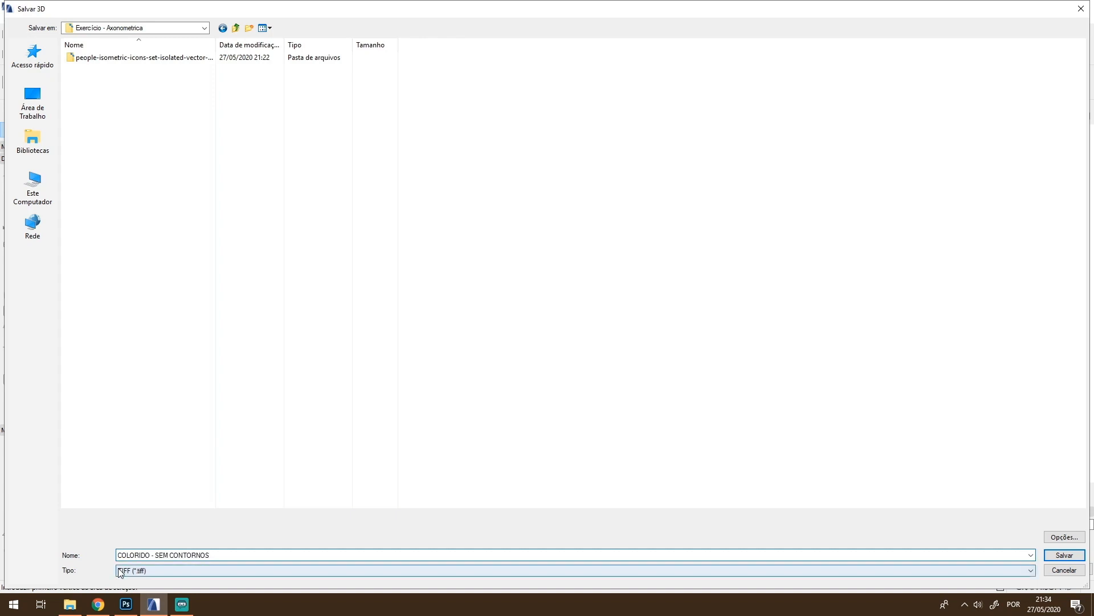
left_click(1062, 535)
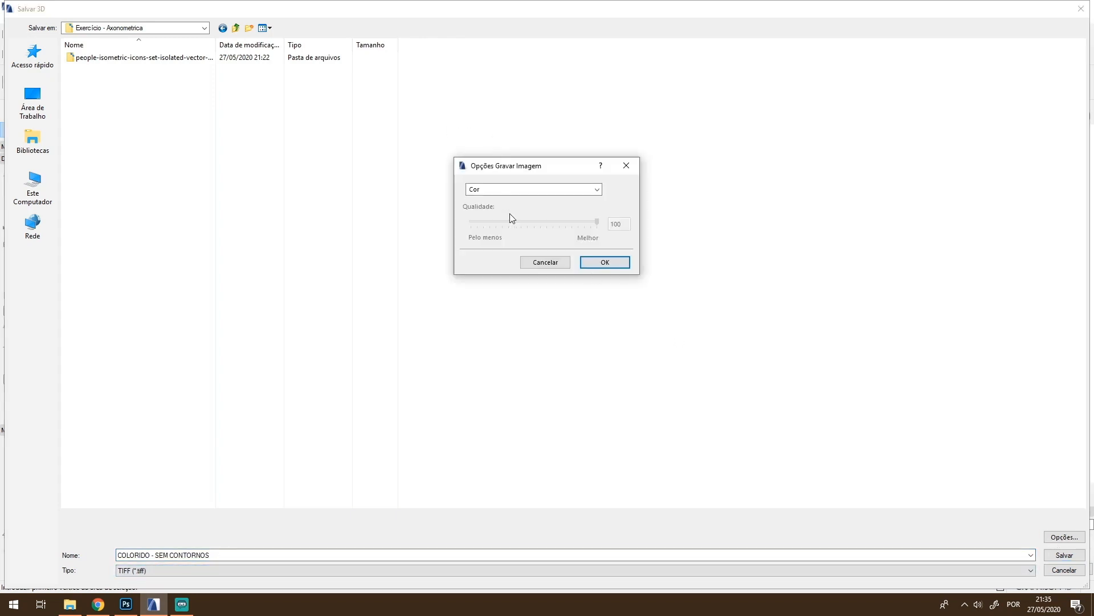
left_click(596, 260)
left_click(1063, 555)
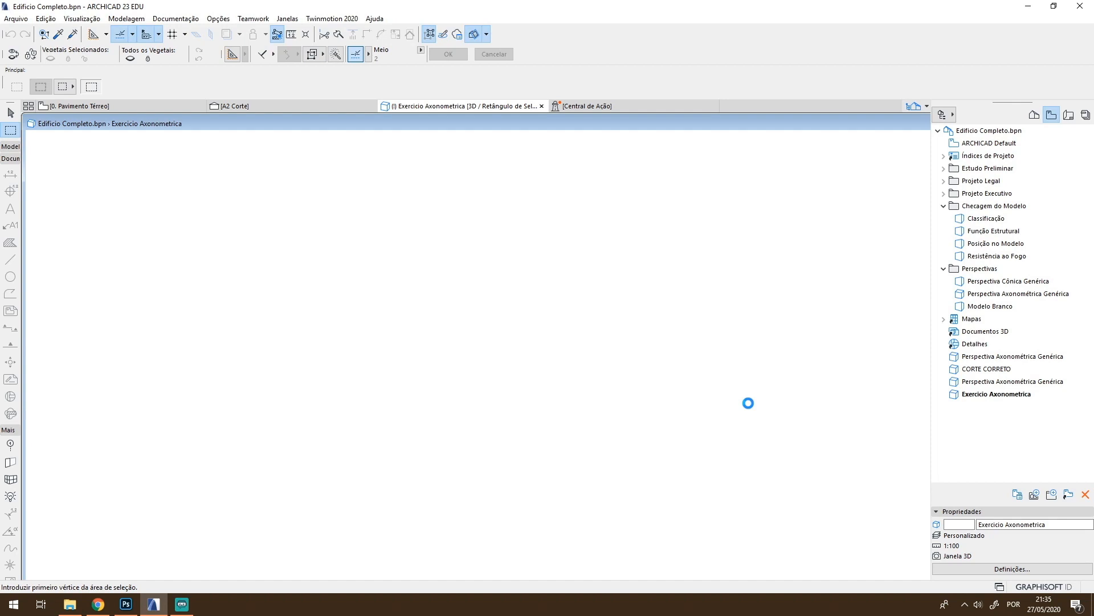
Apply the 3D style "Modelo Branco" with monochrome model and contours enabled, a white ground colour and sun shadows disabled
right_click(436, 110)
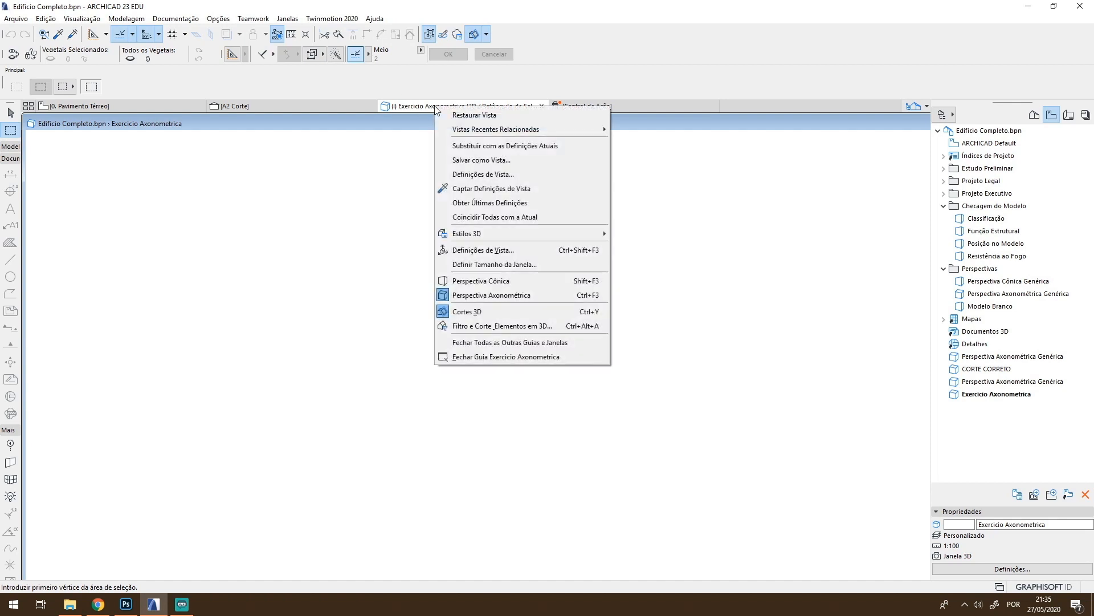
mouse_move(485, 234)
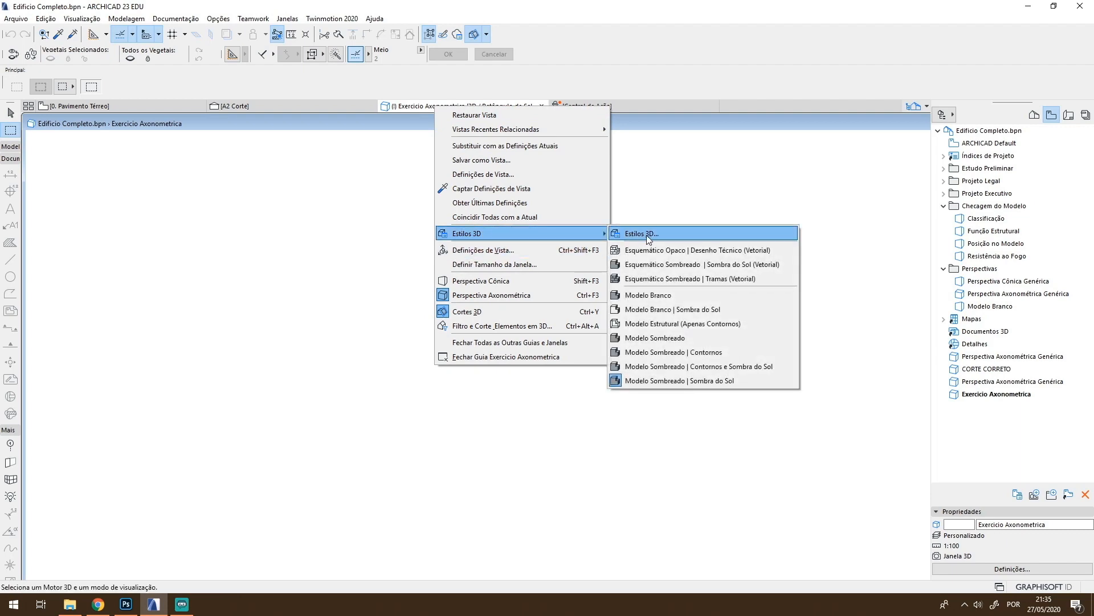
left_click(648, 236)
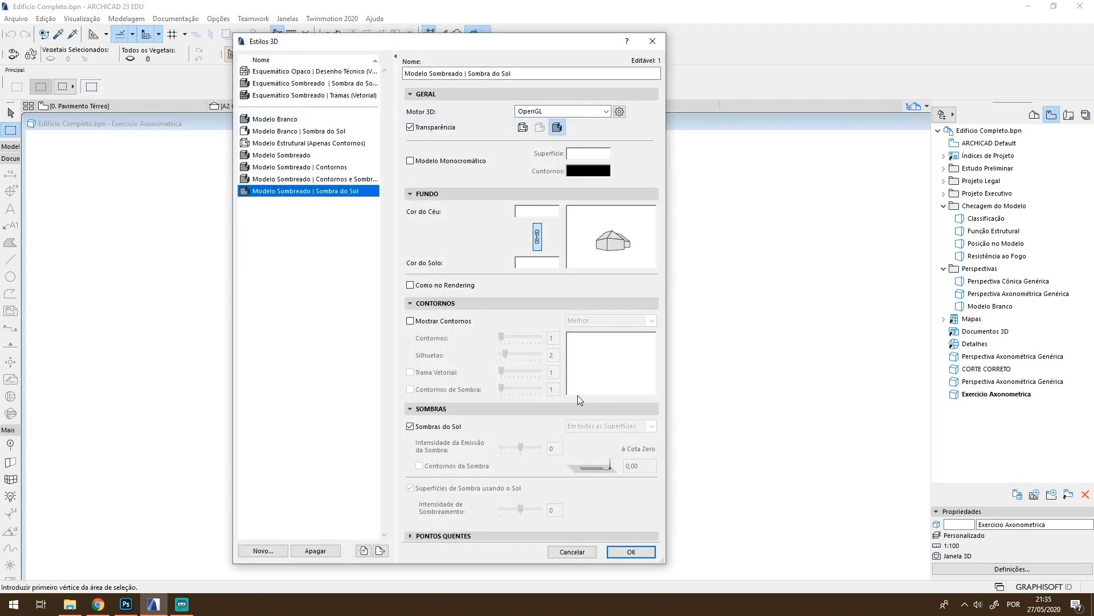
left_click(290, 122)
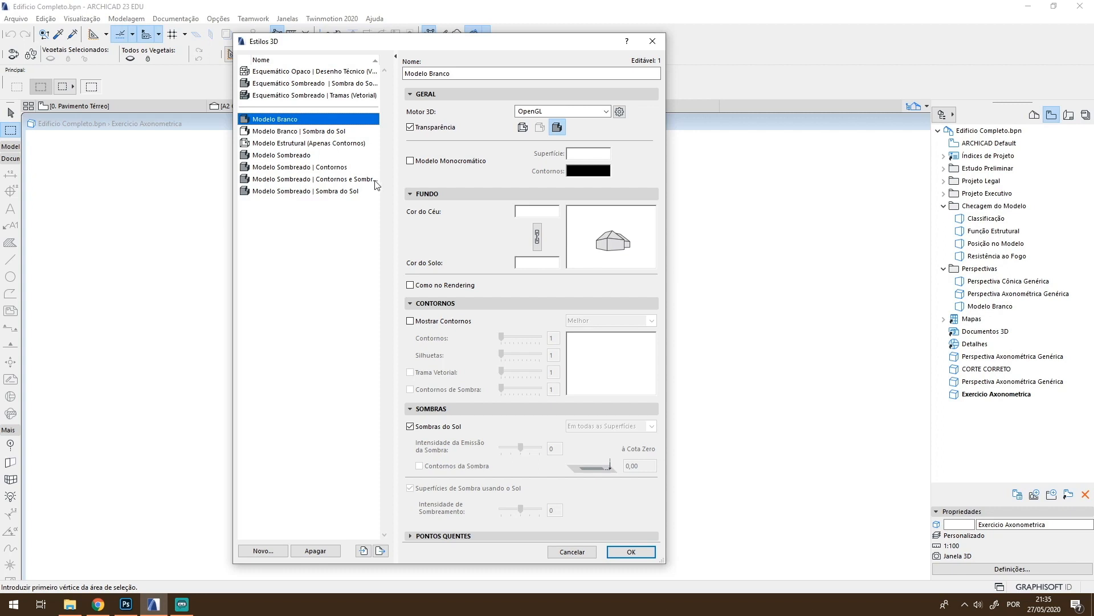
left_click(410, 161)
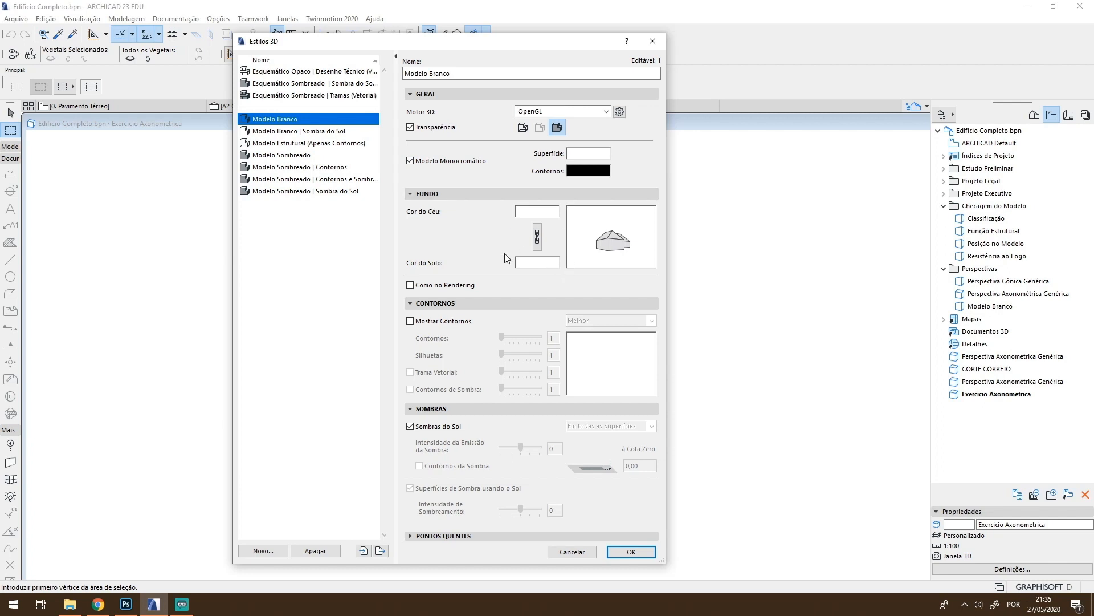
left_click(537, 262)
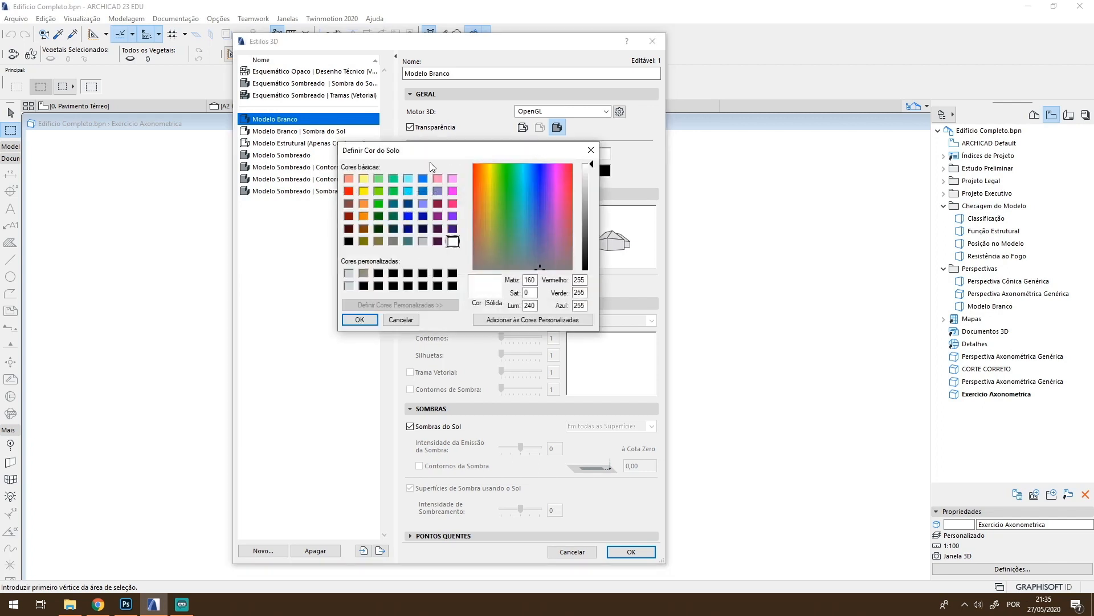
left_click(359, 320)
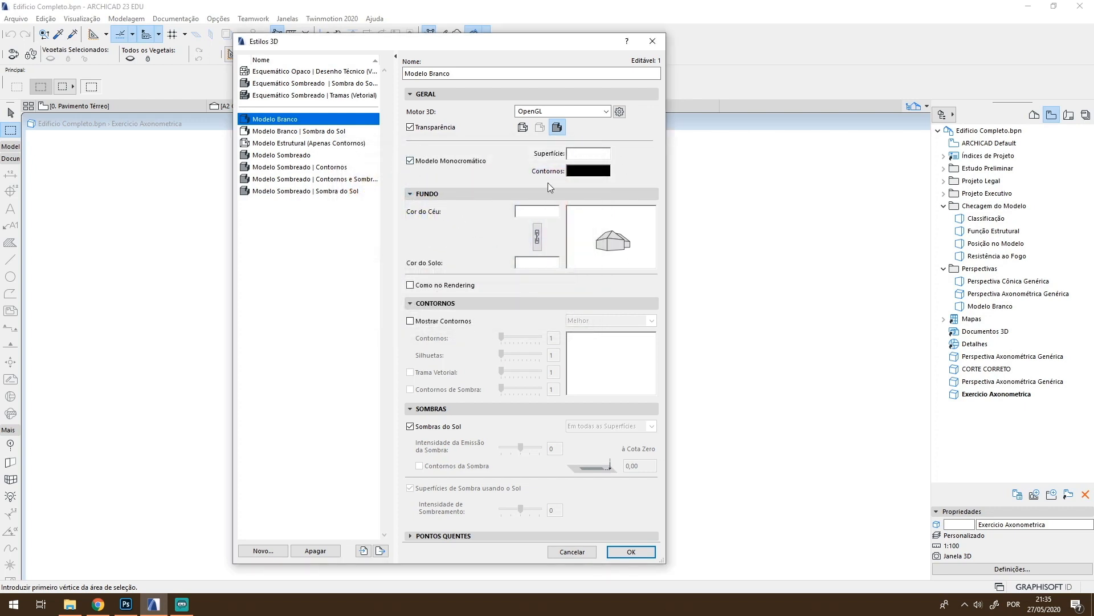
left_click(411, 321)
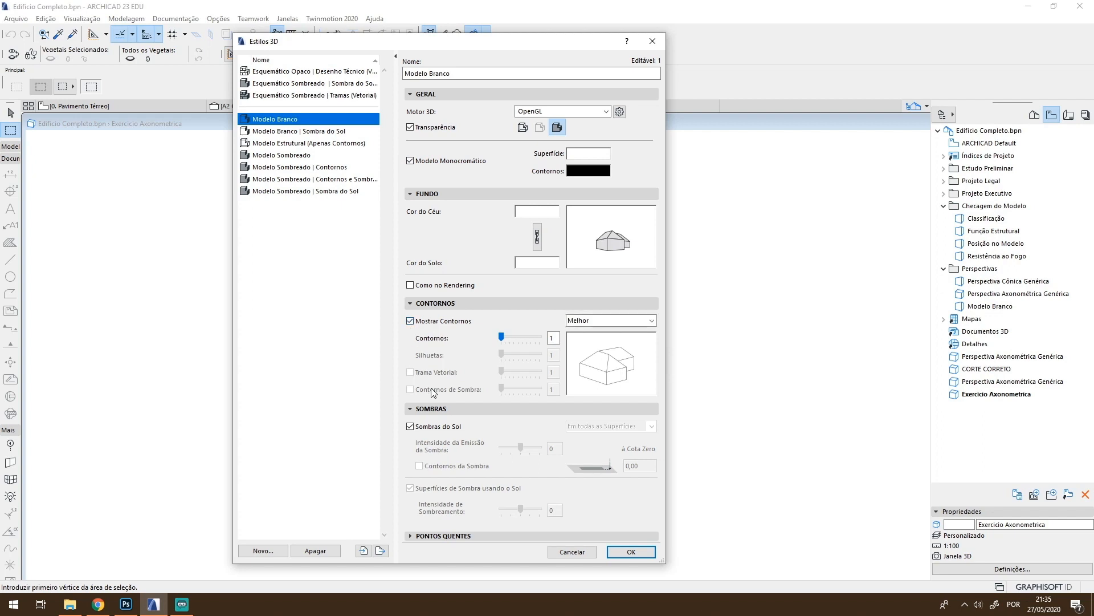
left_click(411, 427)
left_click(631, 552)
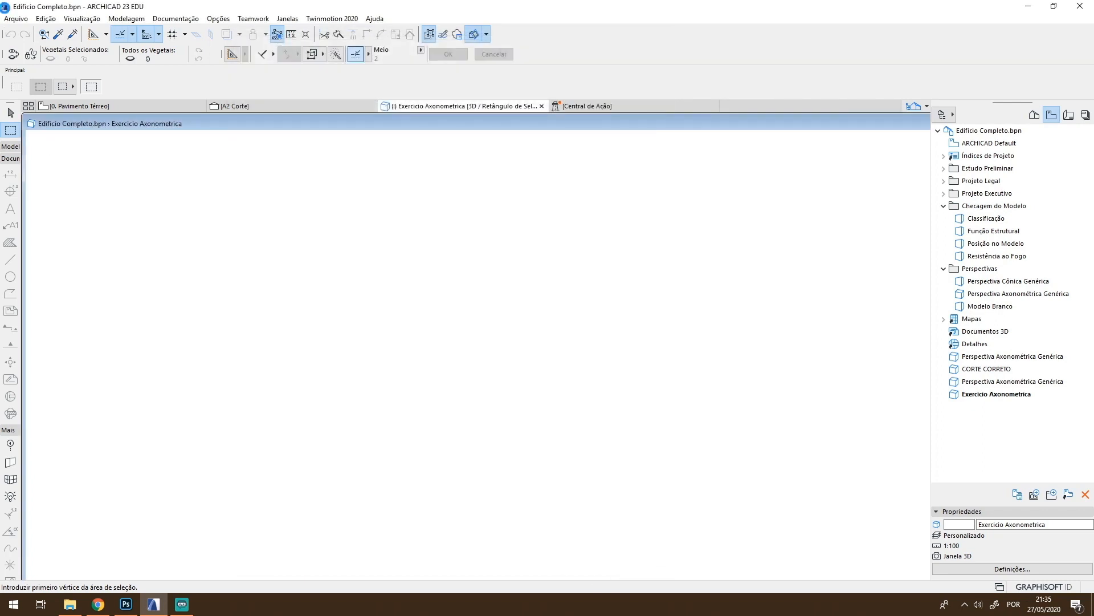
Save the 3D view as a TIFF image named "MODELO BRANCO - SEM SOMBRAS" in the Exercício - Axonometrica folder
left_click(16, 18)
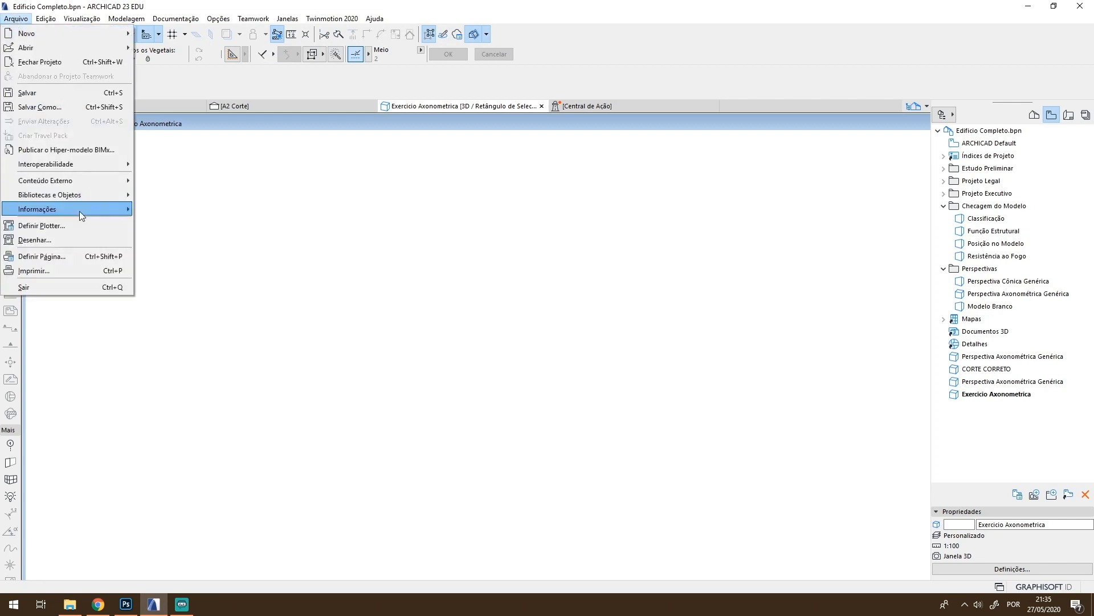
left_click(66, 106)
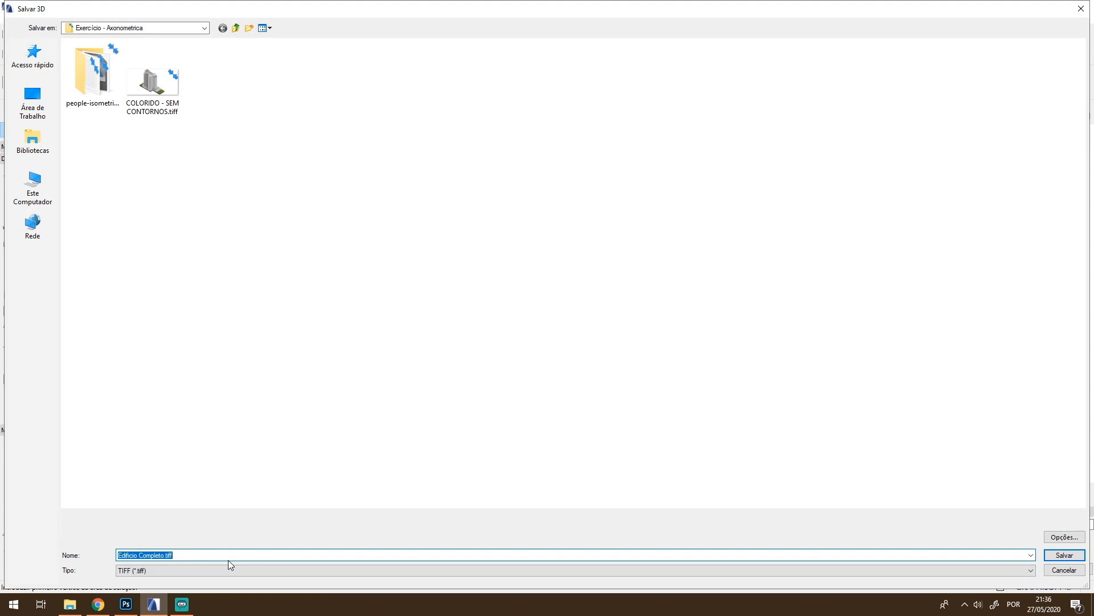
type("MODELO BRANCO - SEM SOMBRAS")
key("Return")
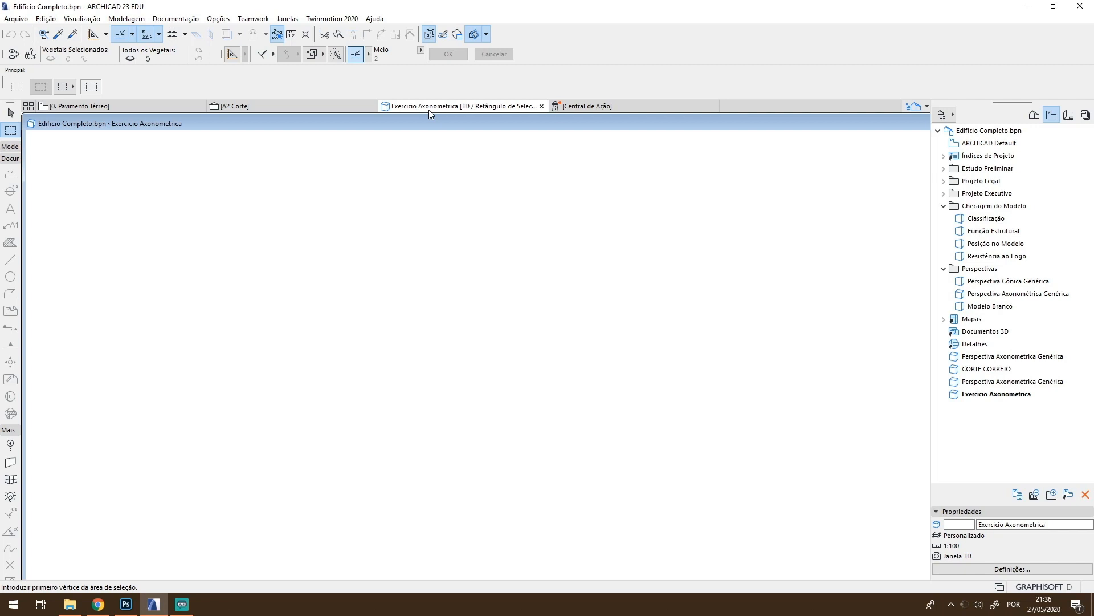
Edit the "Modelo Branco" 3D style to disable the contours and enable the sun shadows
right_click(414, 105)
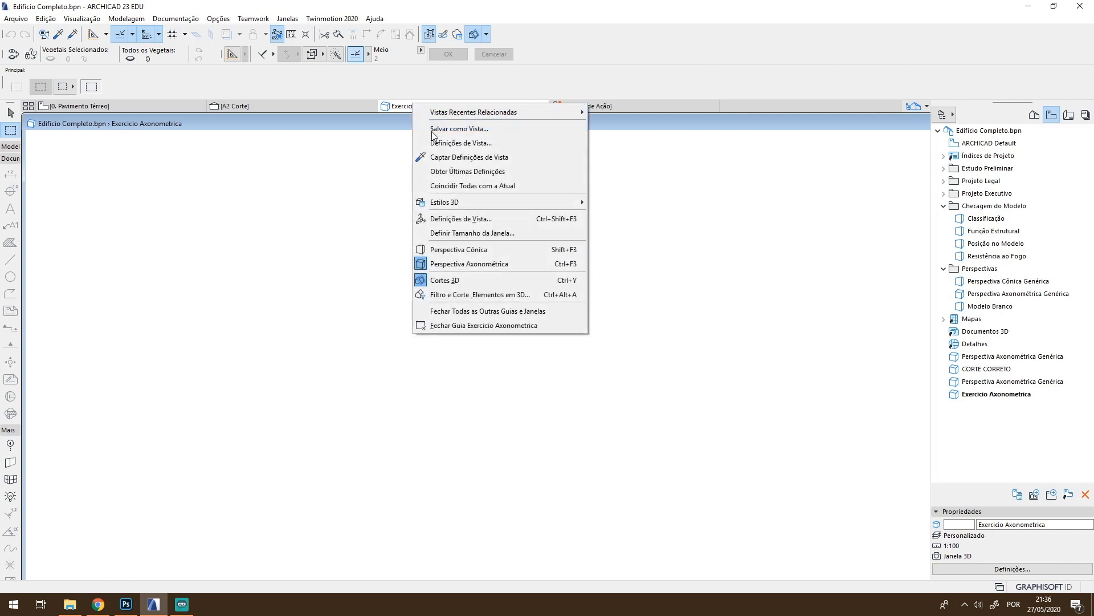
mouse_move(474, 203)
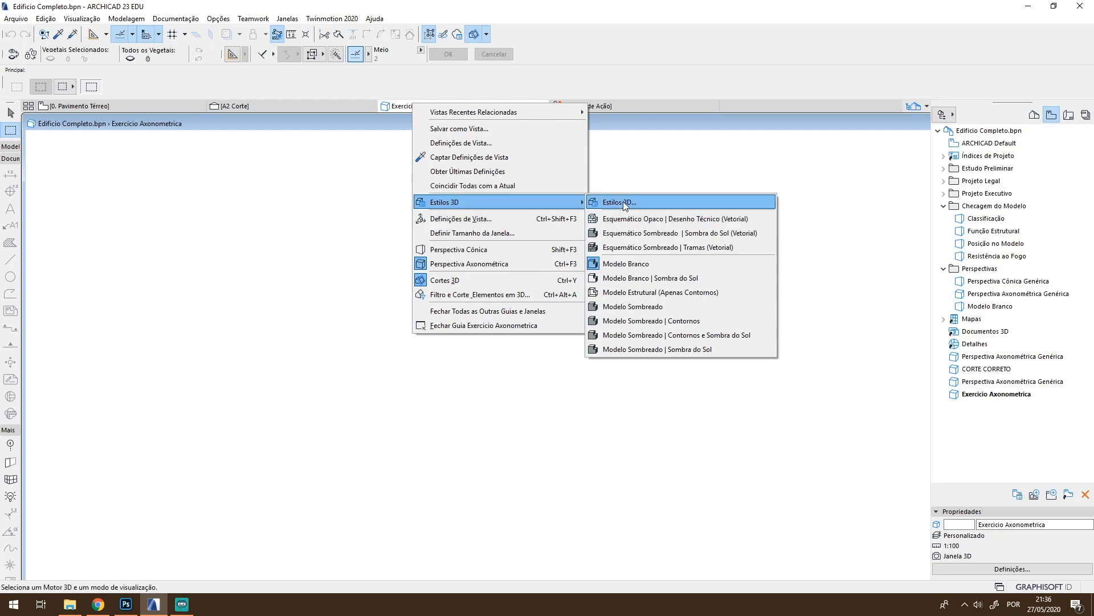
left_click(658, 201)
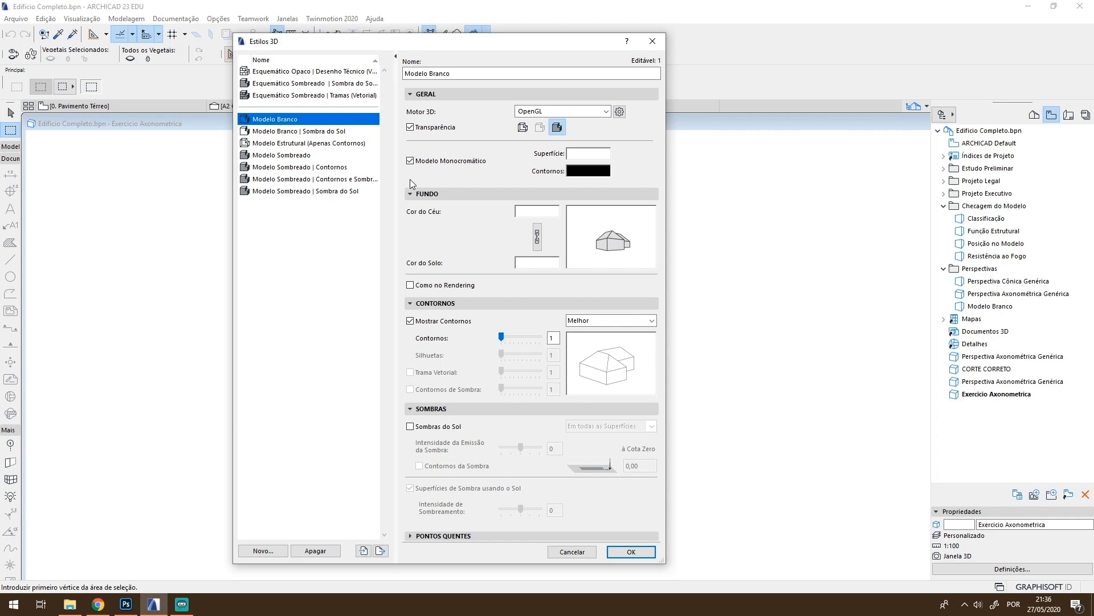
left_click(411, 320)
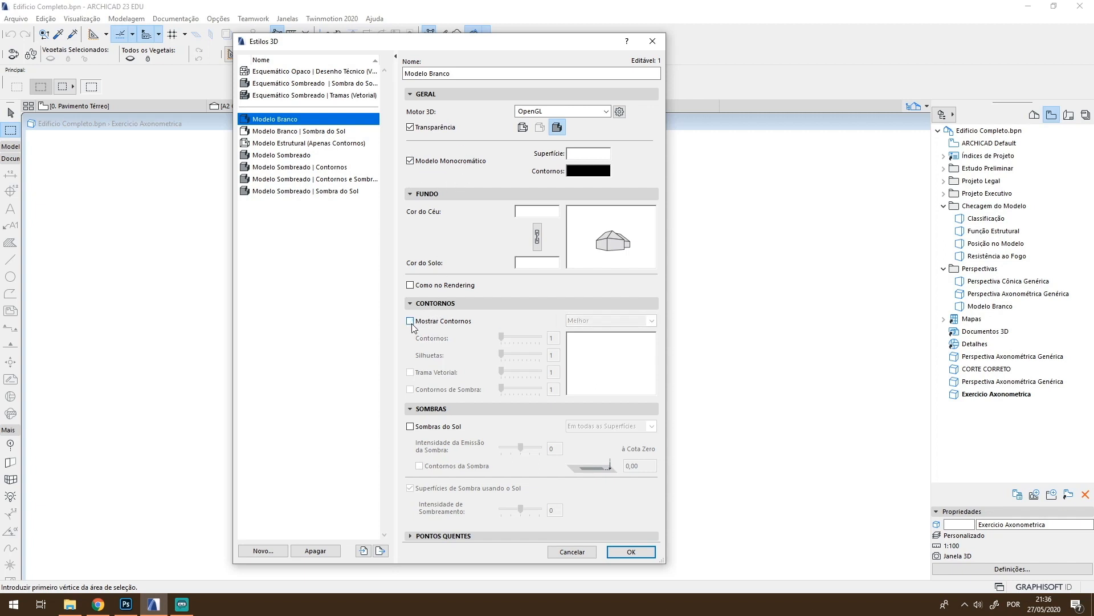
left_click(411, 426)
left_click(631, 551)
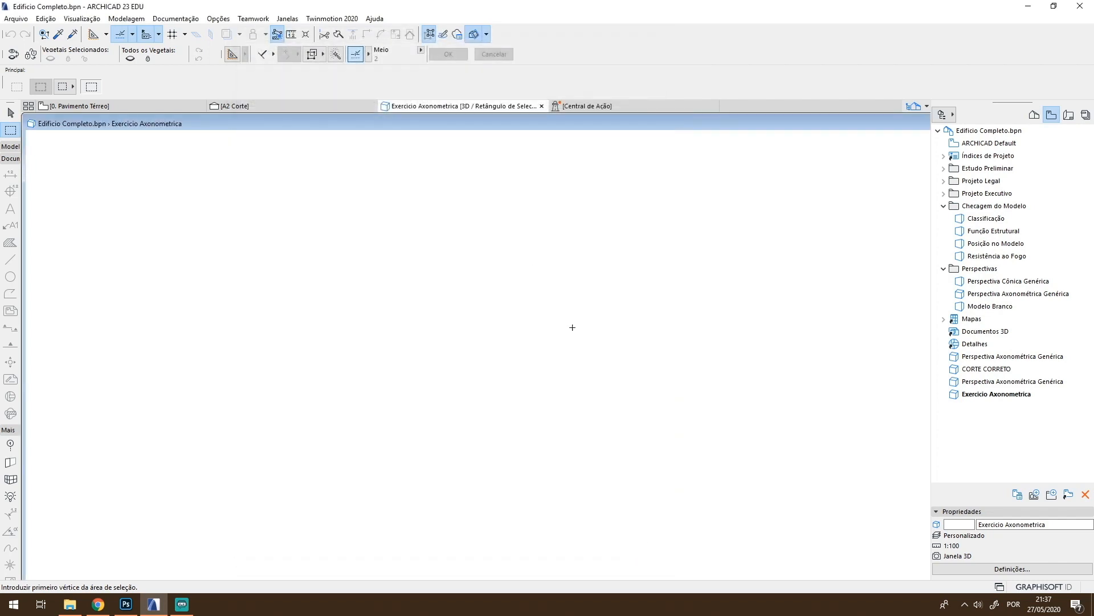
Save the shadow-only 3D view as a TIFF image named "APENAS SOMBRAS" in the Exercício - Axonometrica folder
left_click(16, 19)
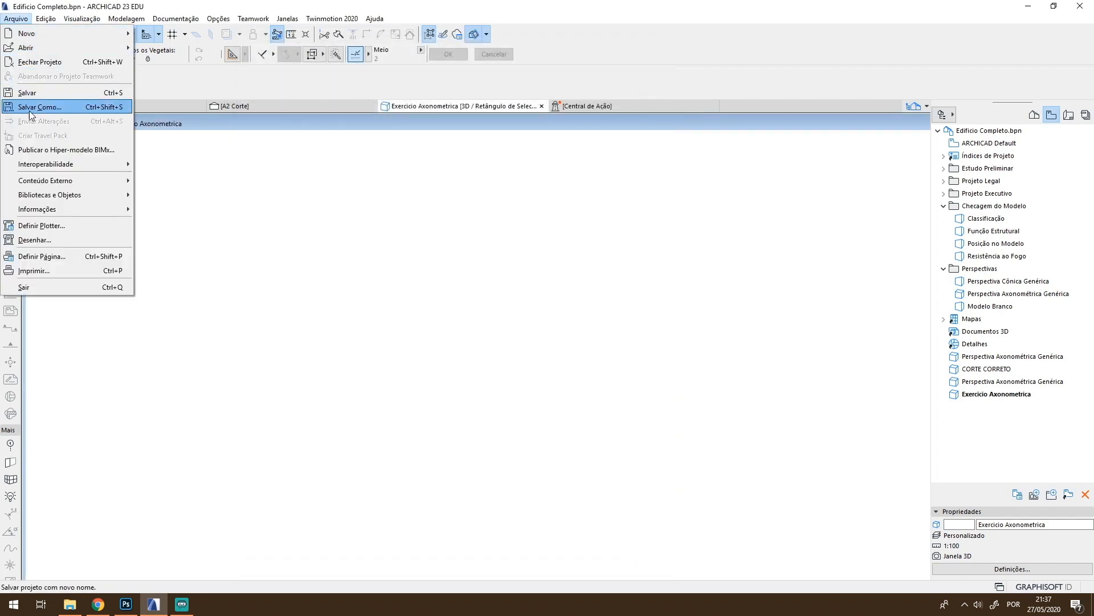
left_click(49, 107)
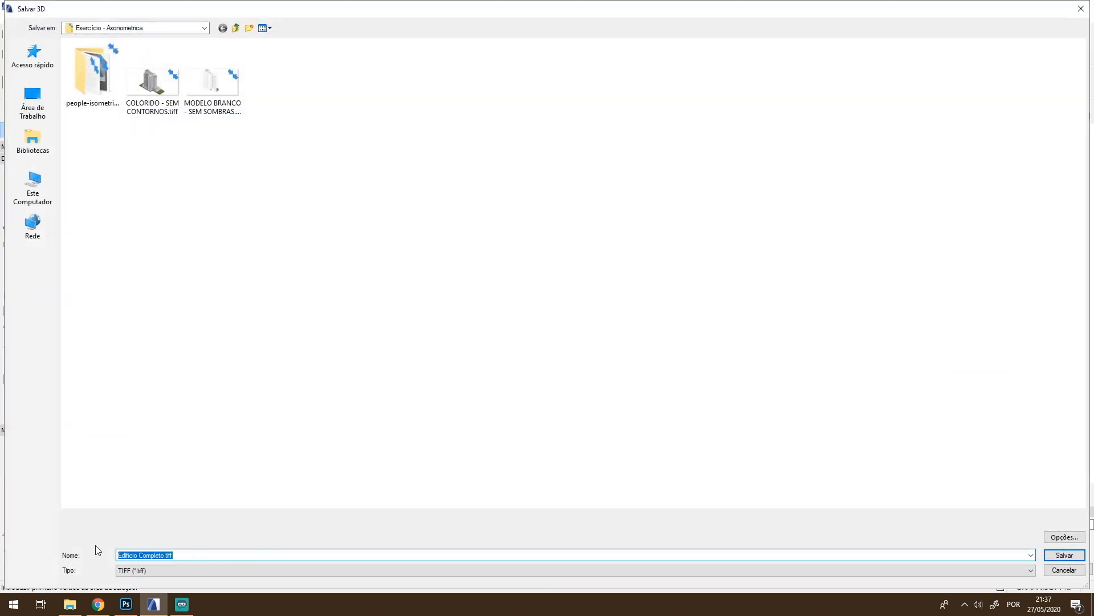
type("APENAS SOMBRAS")
key("Return")
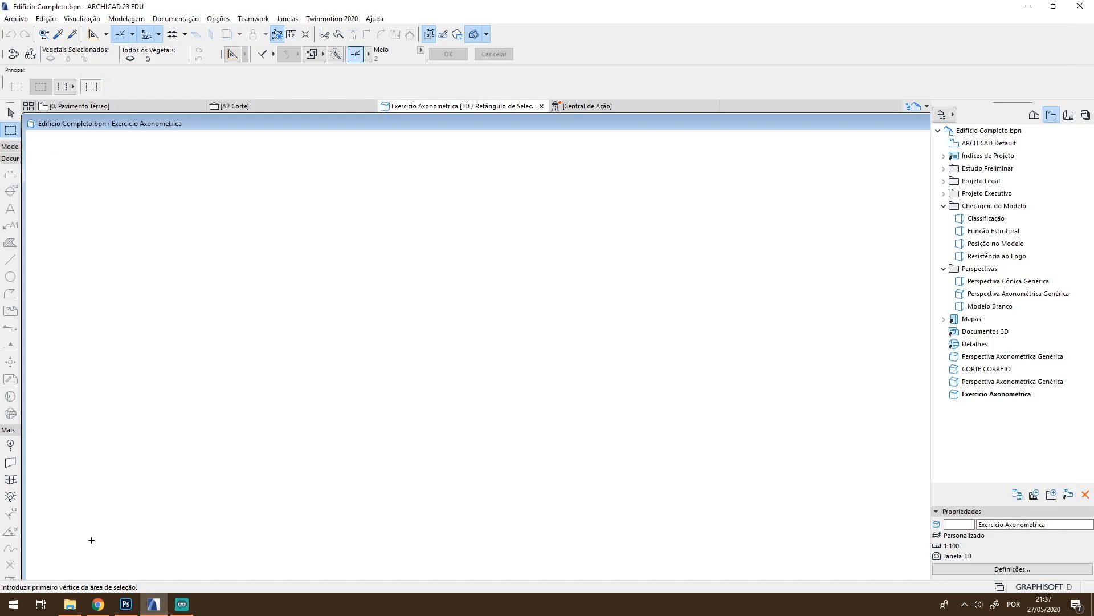
Switch to Photoshop and load APENAS SOMBRAS.tiff, COLORIDO - SEM CONTORNOS.tiff and MODELO BRANCO - SEM SOMBRAS.tiff as layers into one stack
left_click(127, 607)
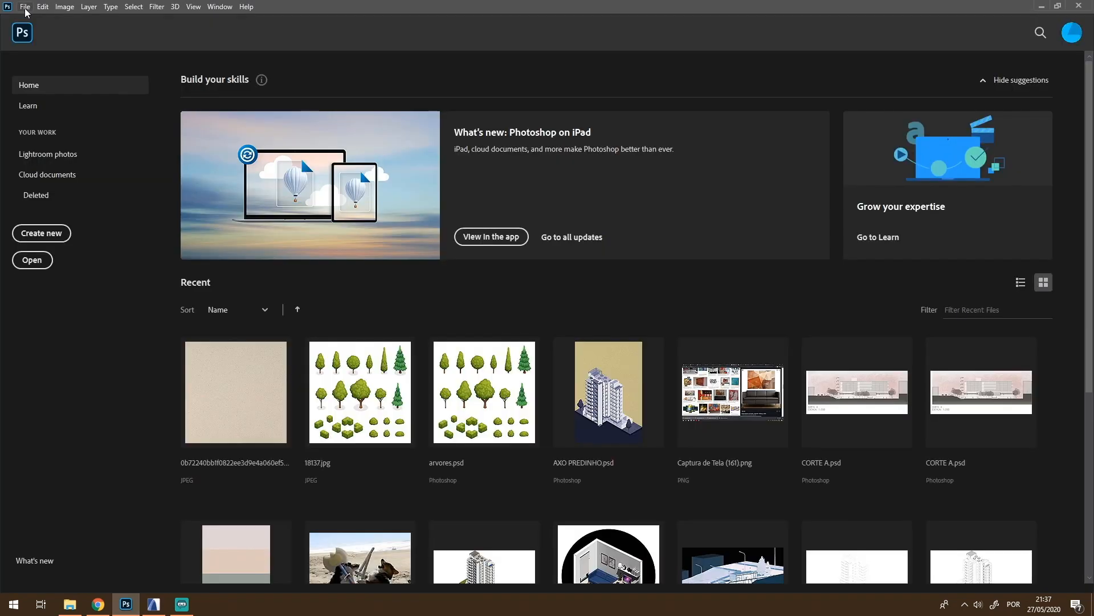
left_click(25, 7)
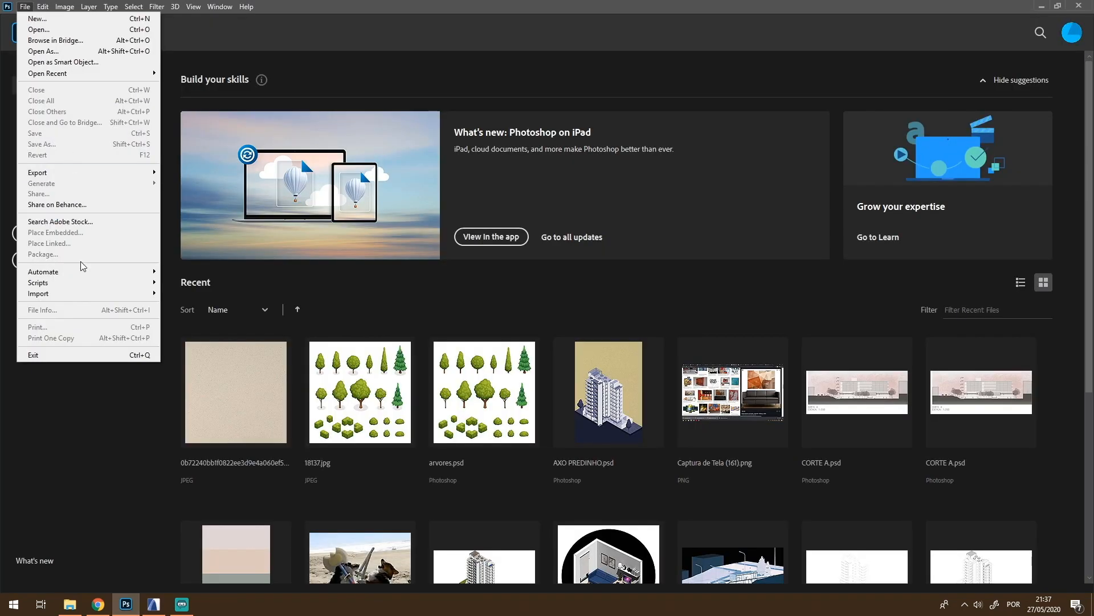
mouse_move(85, 285)
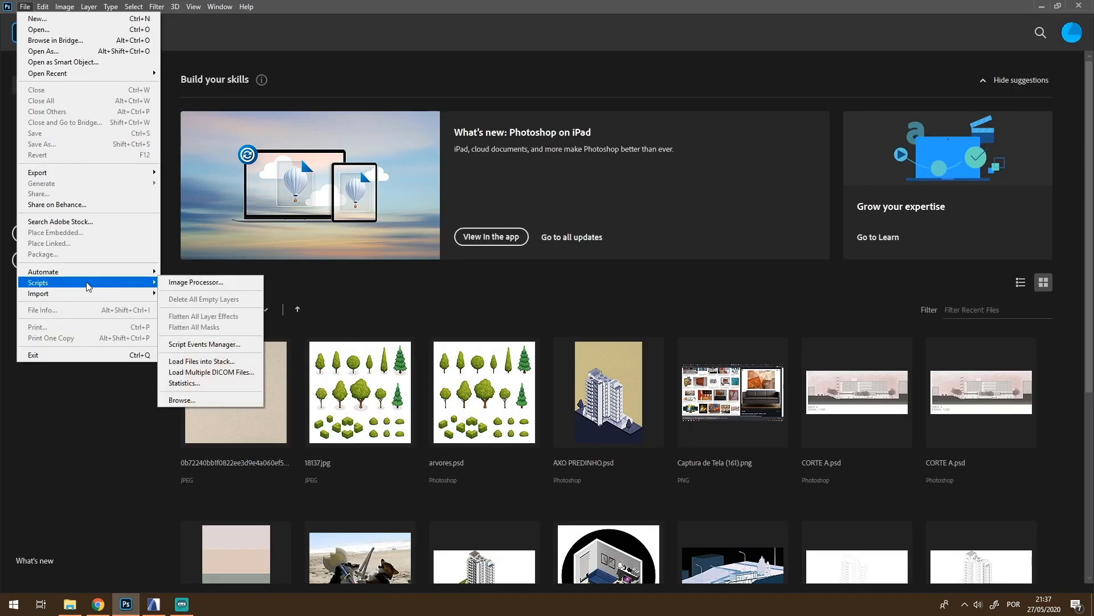
left_click(233, 362)
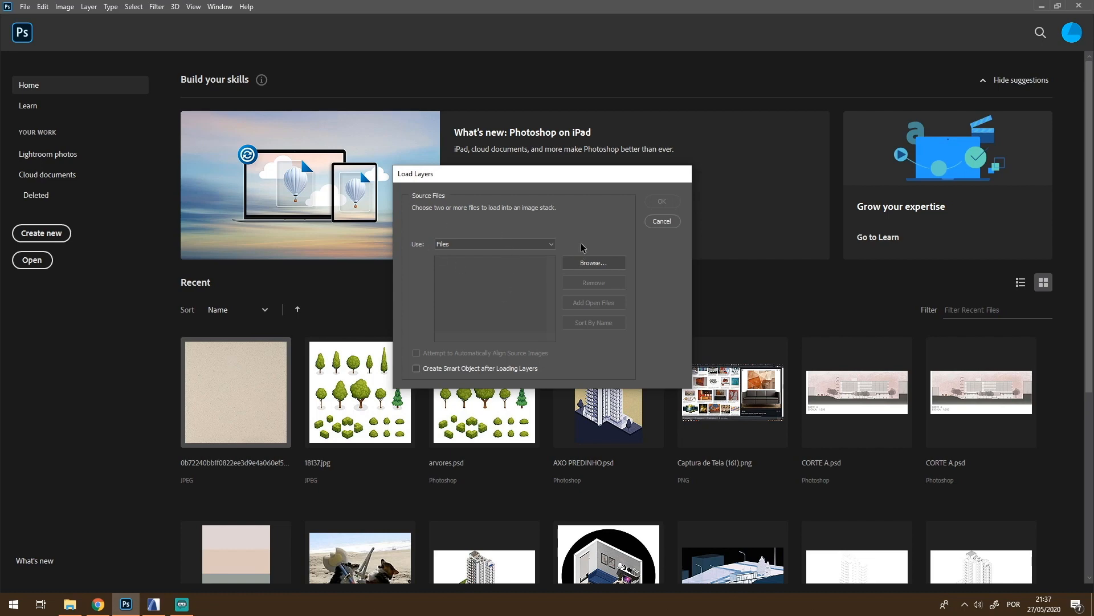
left_click(596, 263)
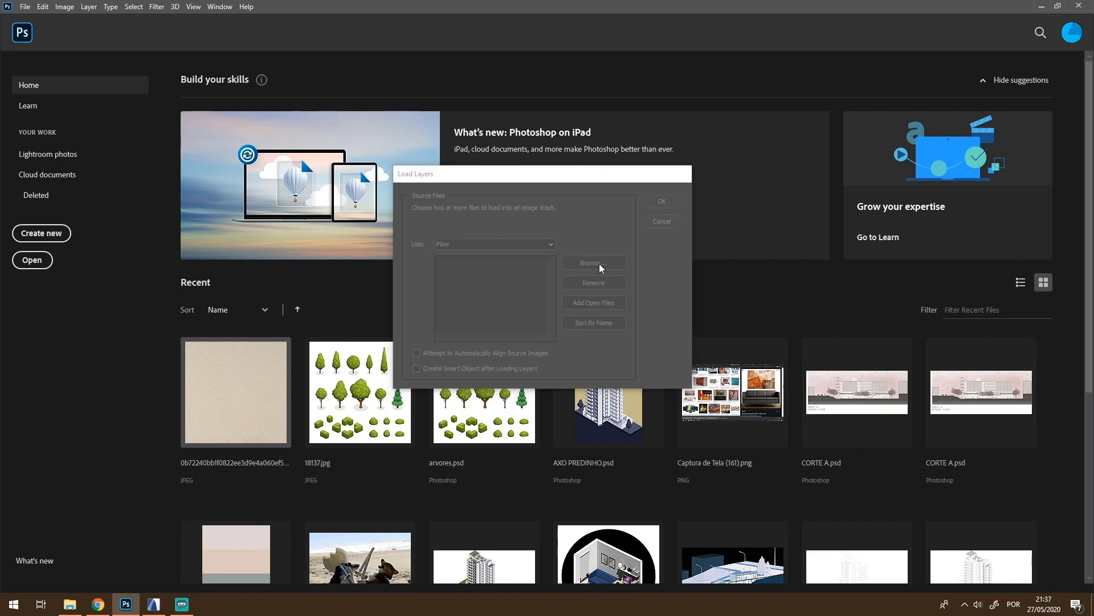
left_click(614, 183, "ctrl")
left_click(736, 182, "ctrl")
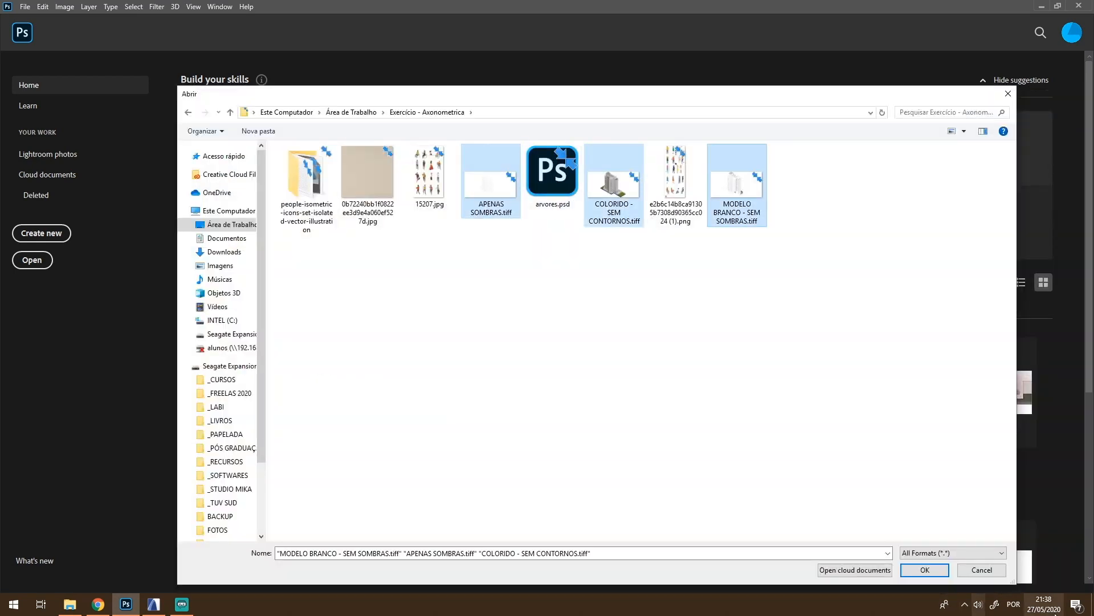
left_click(925, 569)
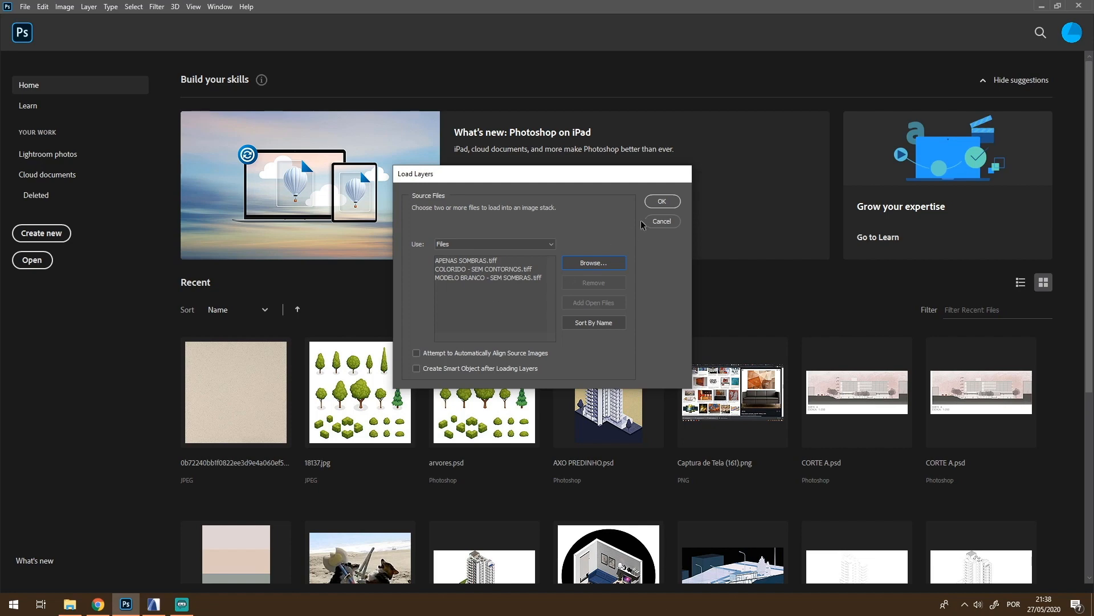
left_click(662, 202)
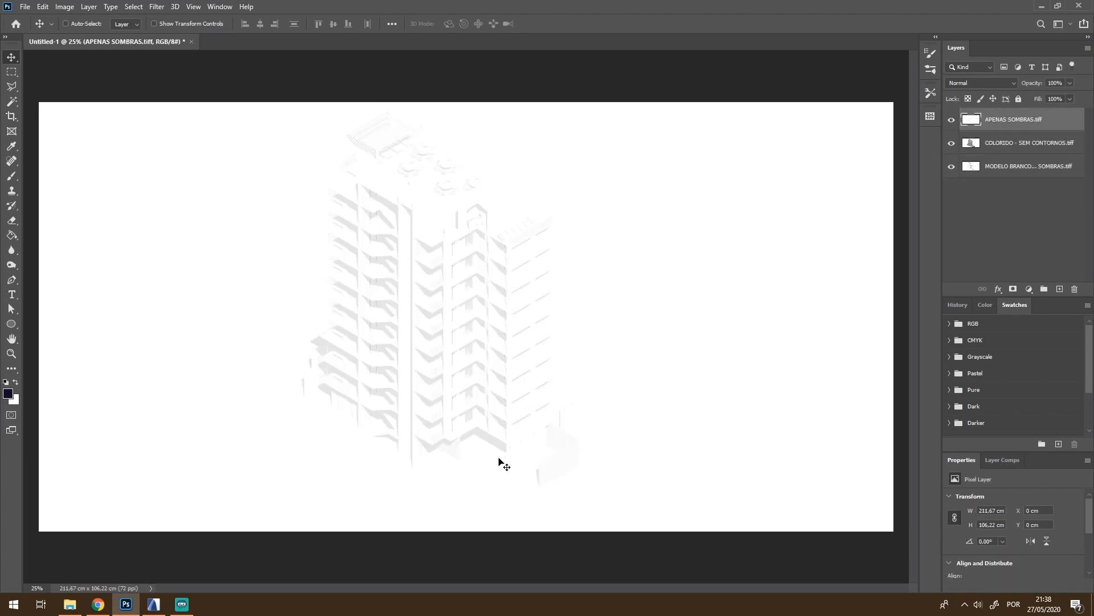
Examine the coloured, white-model and shadow layers one at a time by toggling their visibility, and show all three again
left_click(951, 119)
left_click(951, 166)
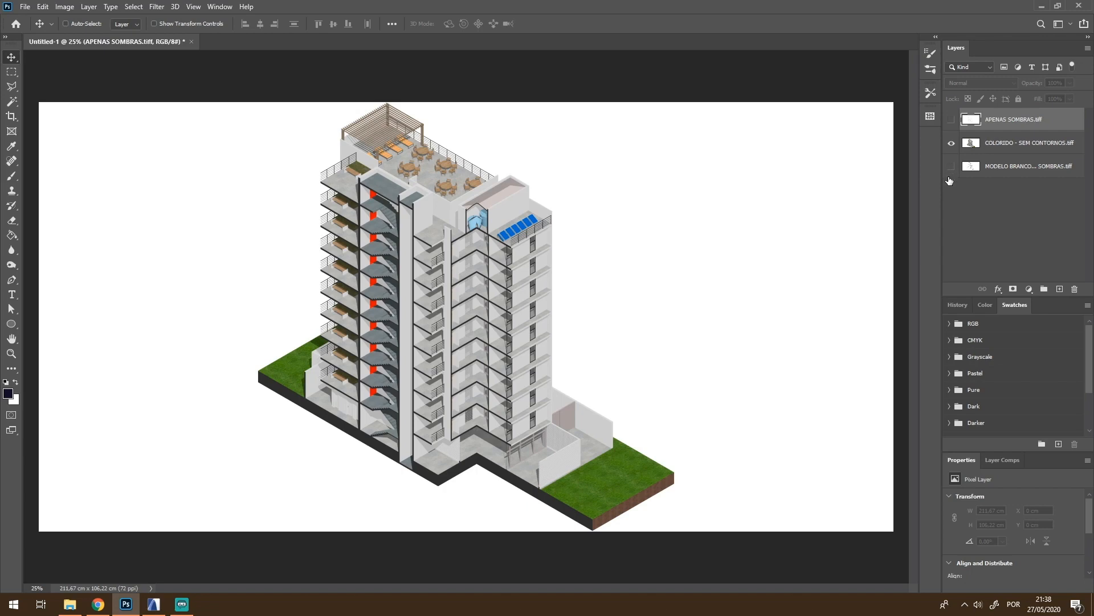
left_click(951, 143)
left_click(952, 166)
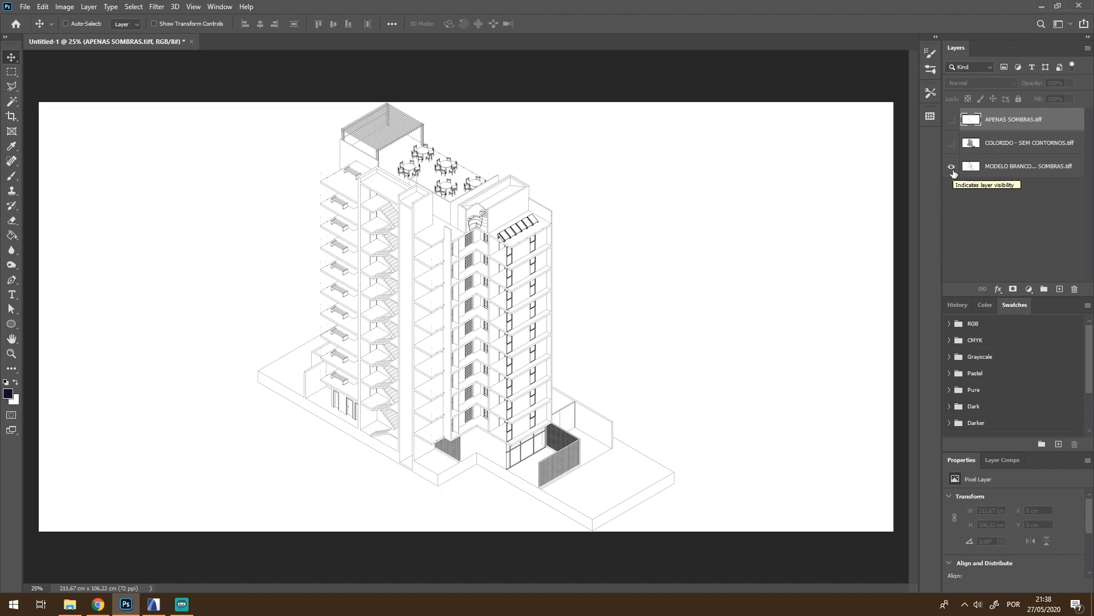
left_click(951, 167)
left_click(951, 119)
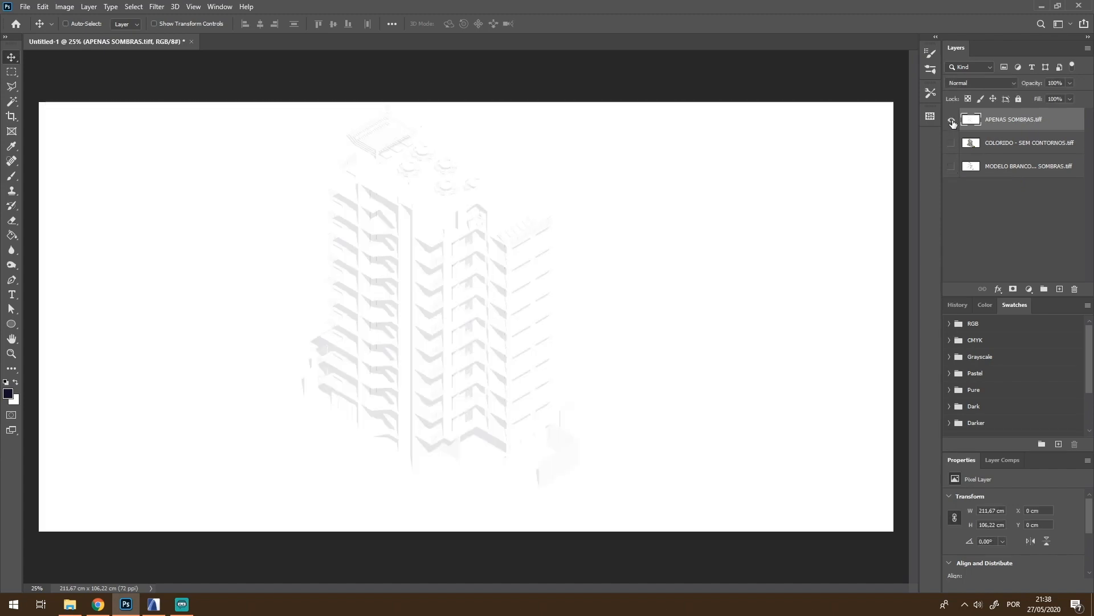
left_click(951, 121, "alt")
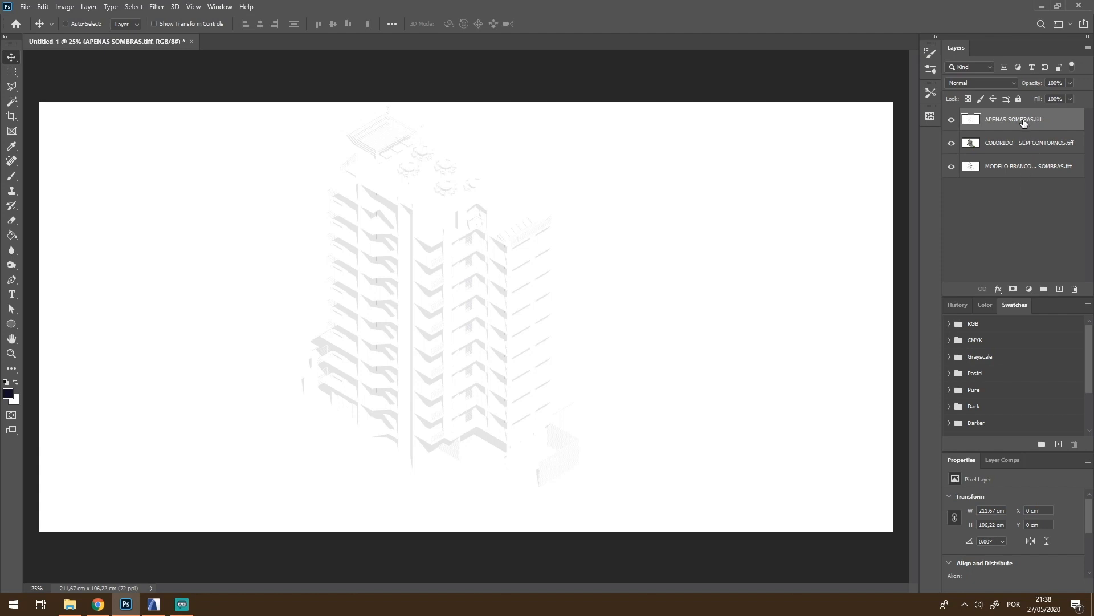
Move the APENAS SOMBRAS layer below COLORIDO - SEM CONTORNOS and put all three image layers into a group
left_click_drag(1024, 122, 1023, 155)
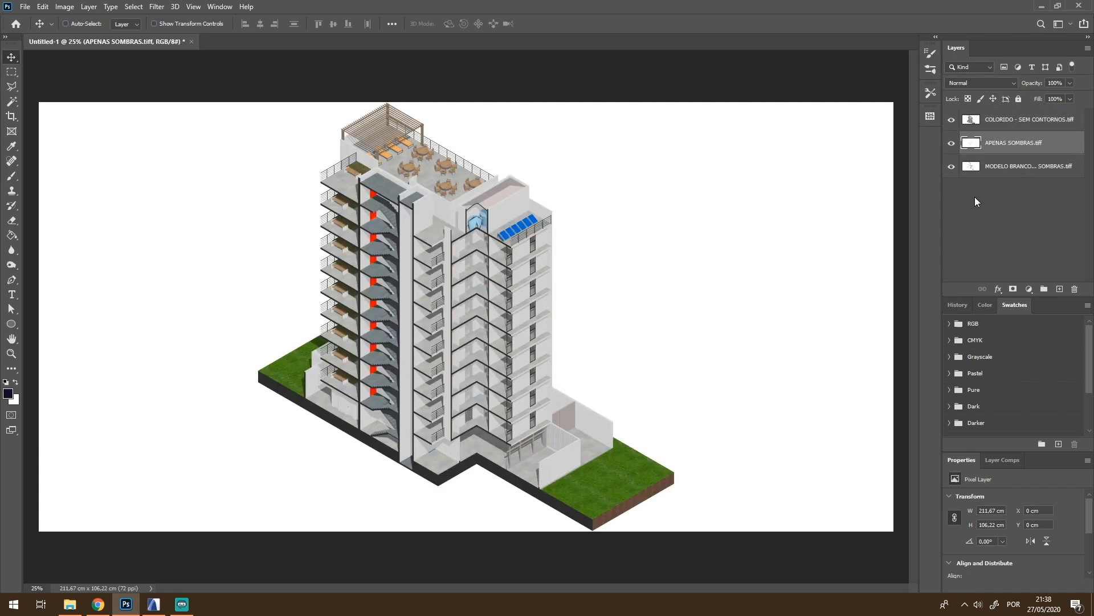
left_click(1008, 118)
left_click(1009, 167, "shift")
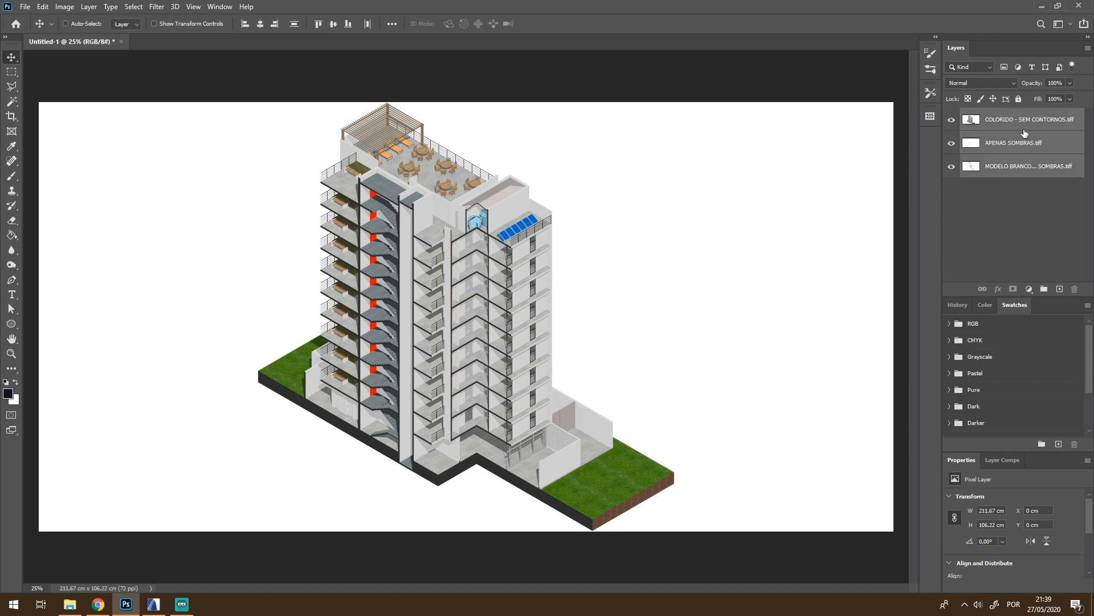
left_click(1044, 290)
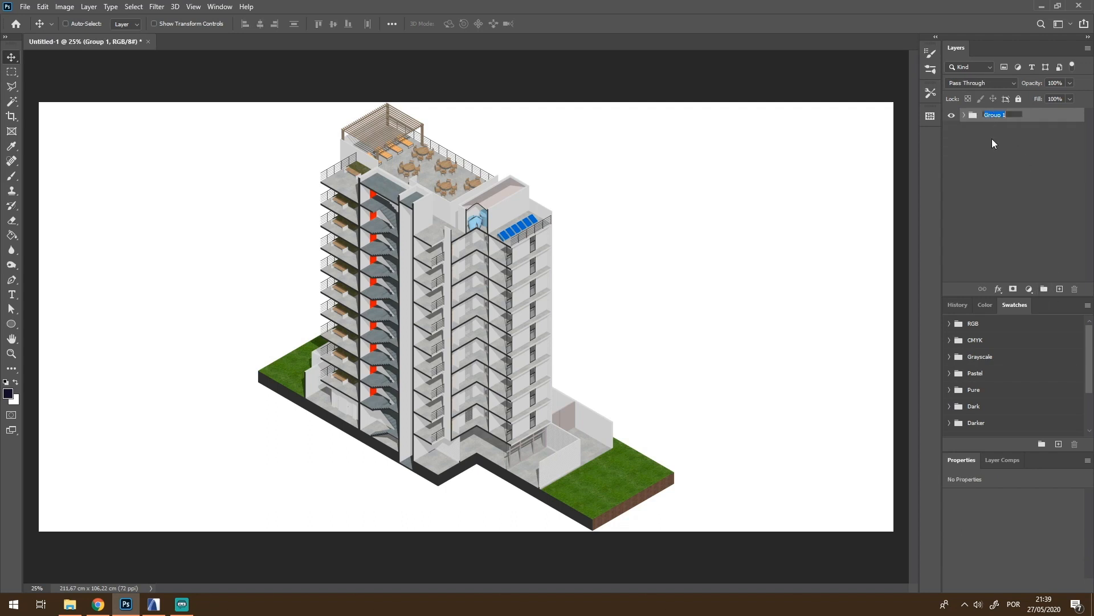
Name the new layer group BASES
type("BASES")
key("Return")
Crop the canvas sides close to the building and extend it upward, giving a canvas of about 103.58 × 139.07 cm
key("c")
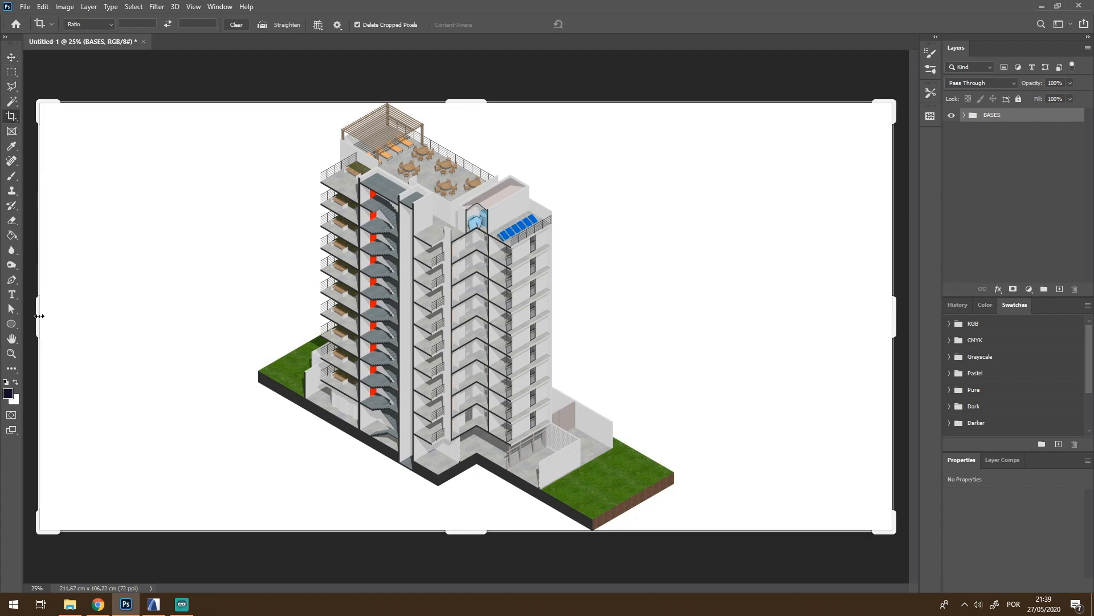
left_click_drag(43, 319, 149, 338)
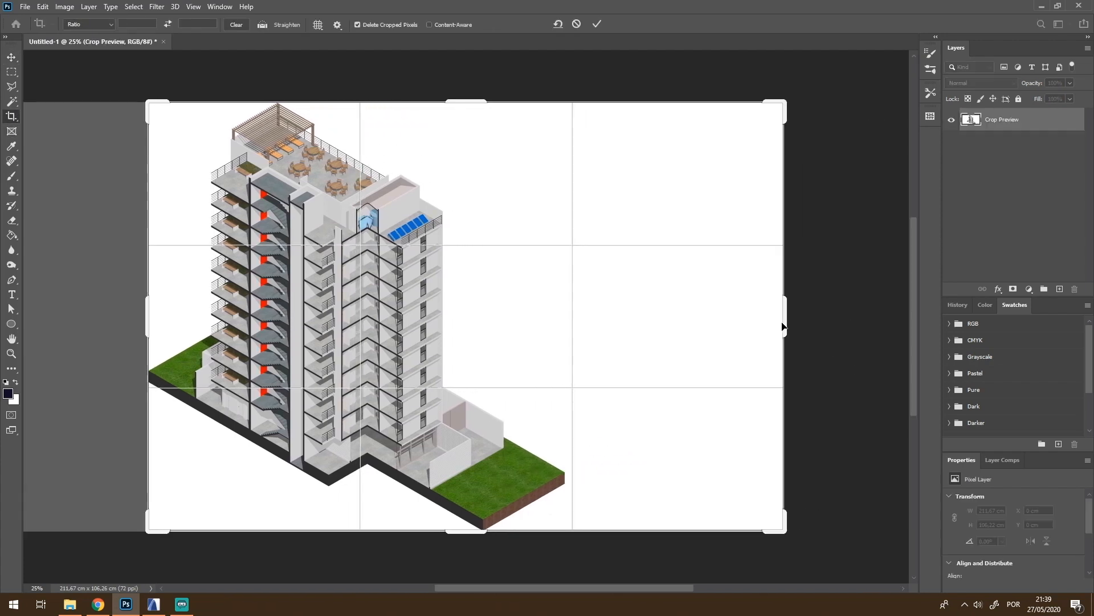
left_click_drag(785, 325, 677, 337)
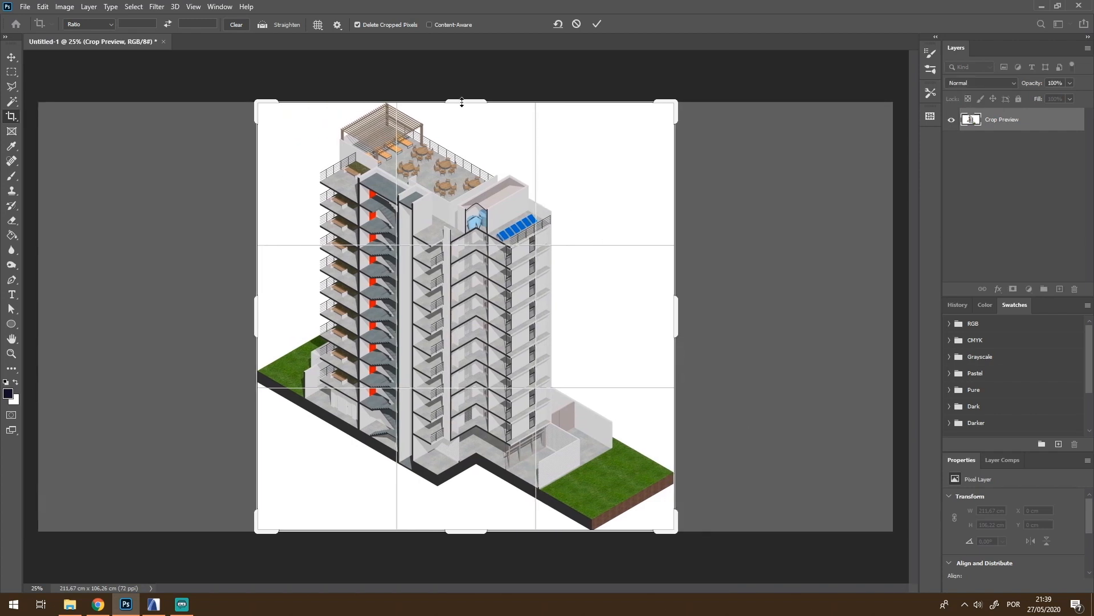
left_click_drag(461, 102, 457, 127)
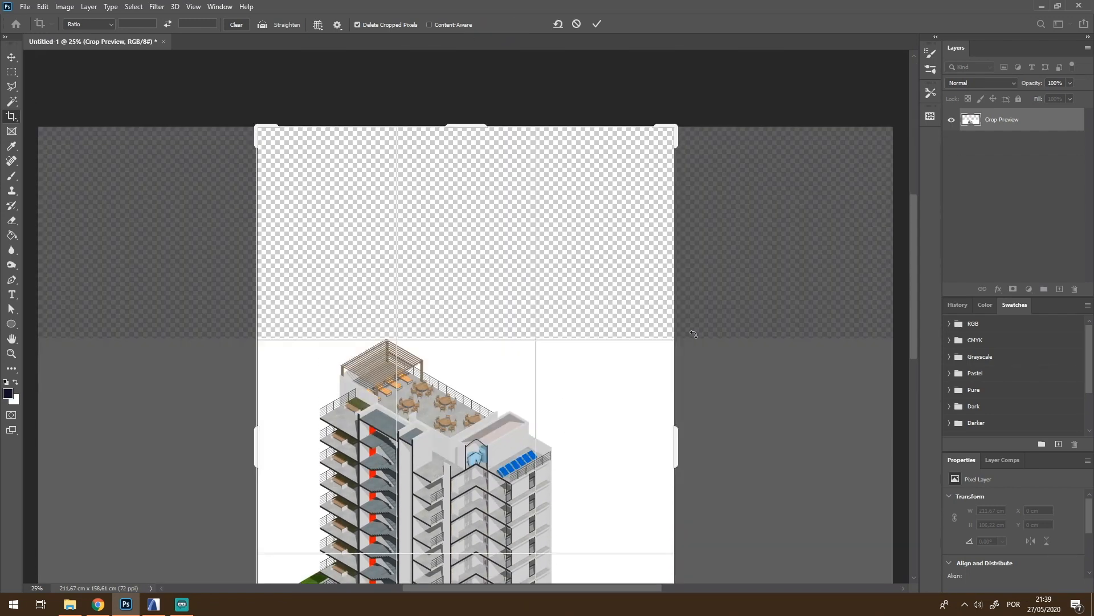
key("Return")
left_click_drag(461, 74, 459, 106)
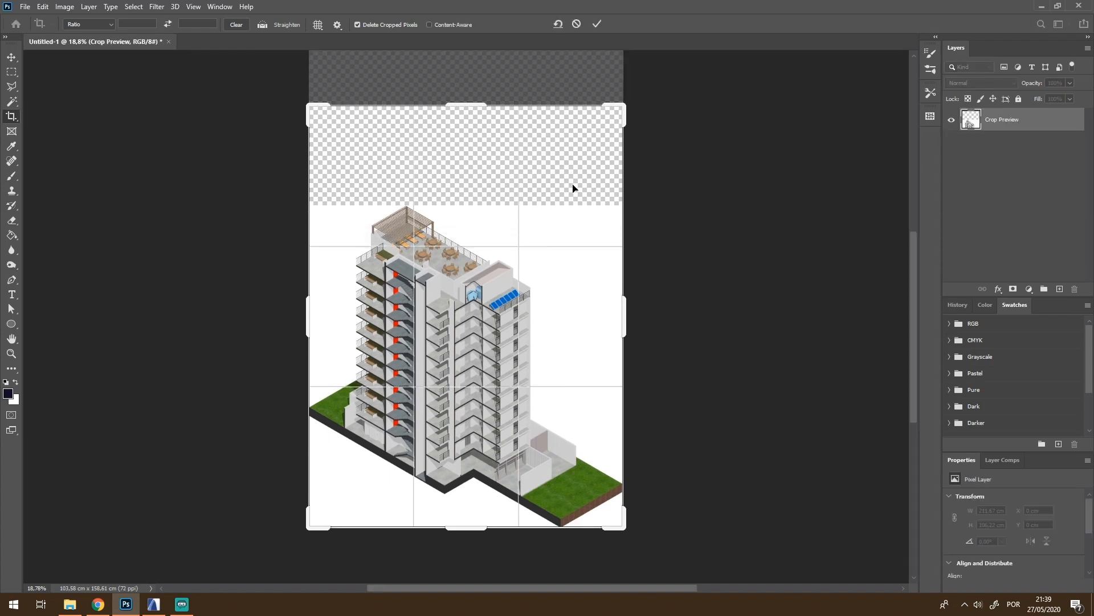
key("Return")
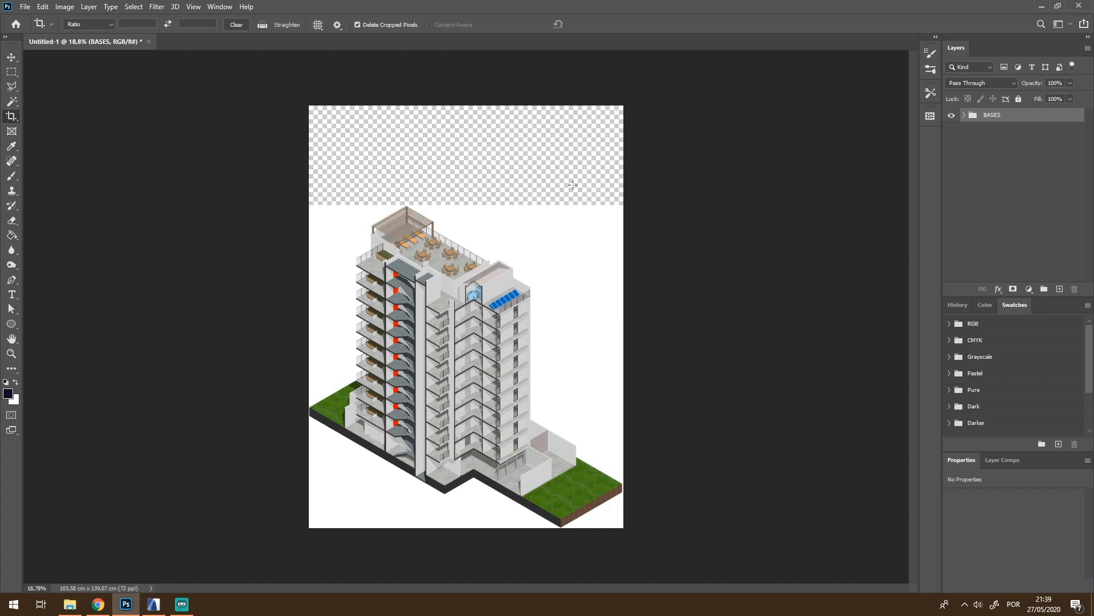
left_click(964, 115)
left_click(964, 115)
left_click(964, 116)
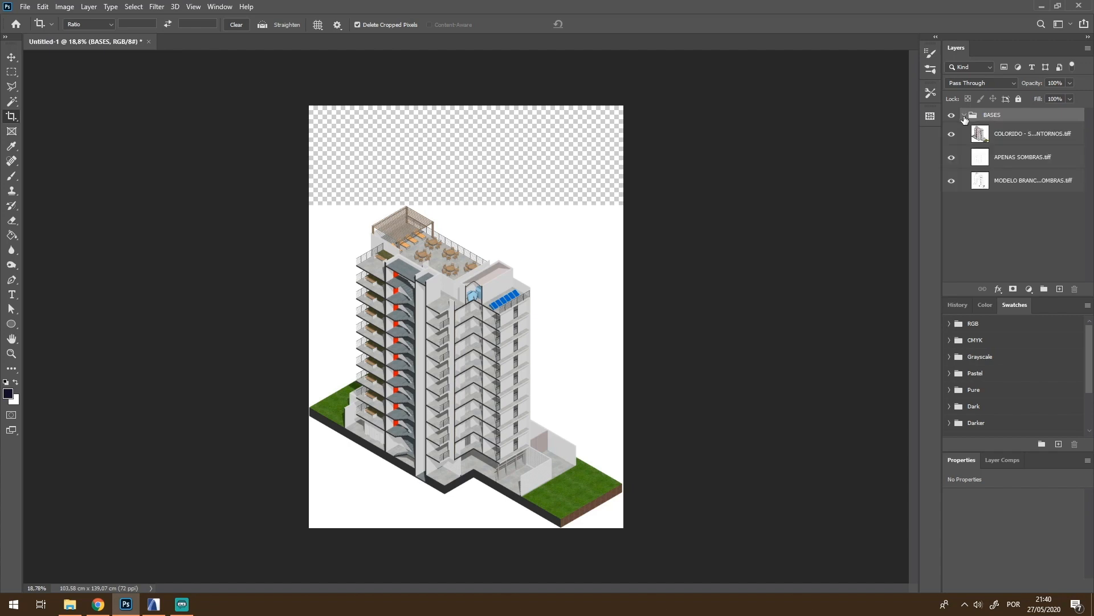
left_click(966, 116)
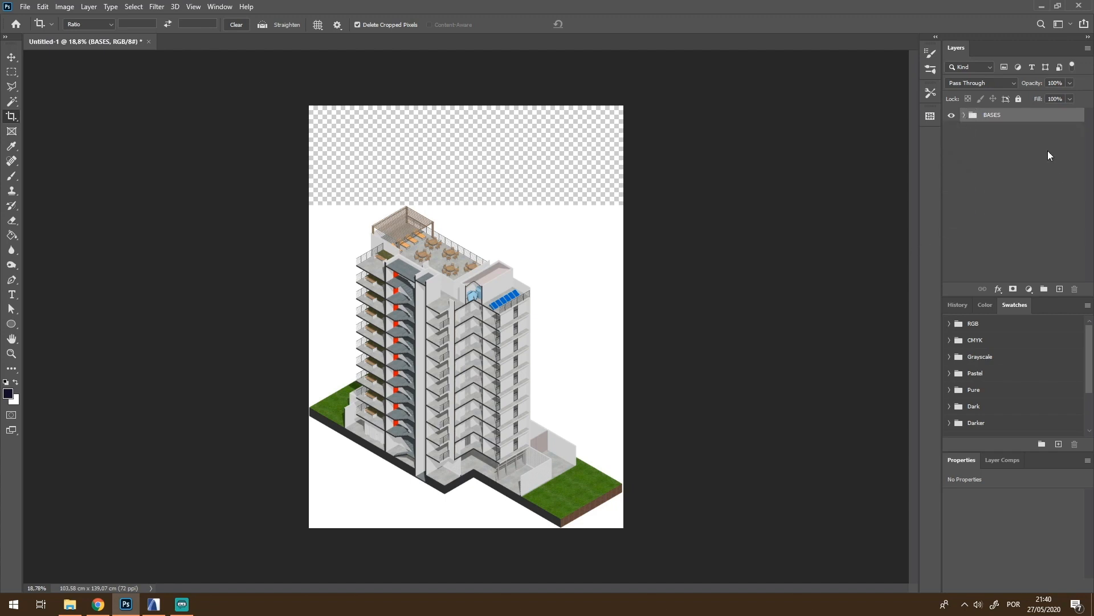
Create a new group above BASES and name it VALORIZAÇÃO
left_click(1045, 291)
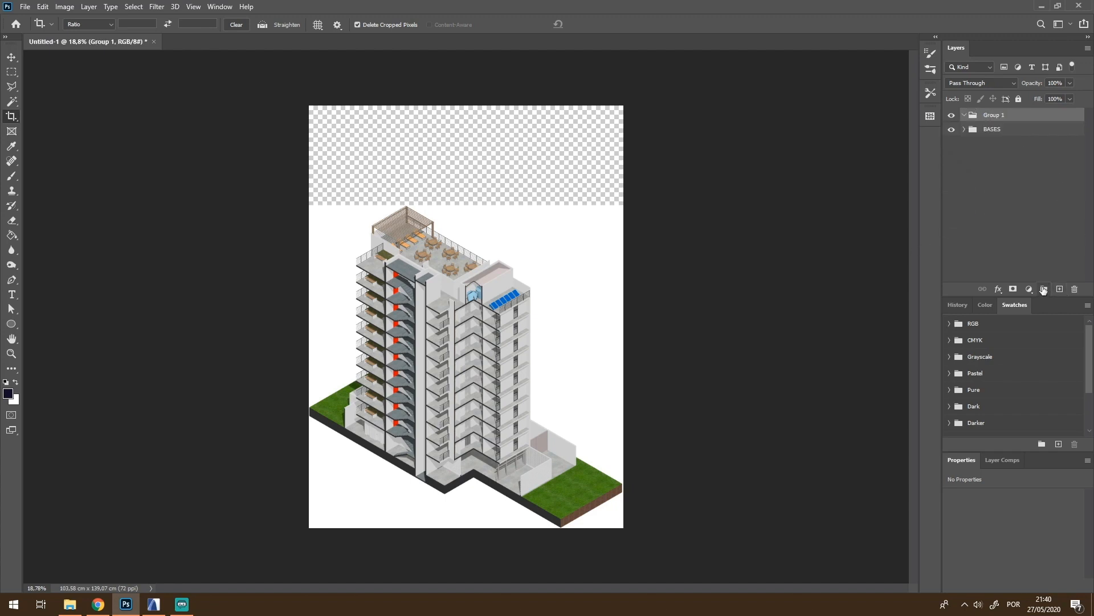
double_click(995, 115)
type("VALORIZAÇÃO")
Hide the COLORIDO - SEM CONTORNOS and APENAS SOMBRAS layers in BASES and make the MODELO BRANCO - SEM SOMBRAS layer active
left_click(964, 129)
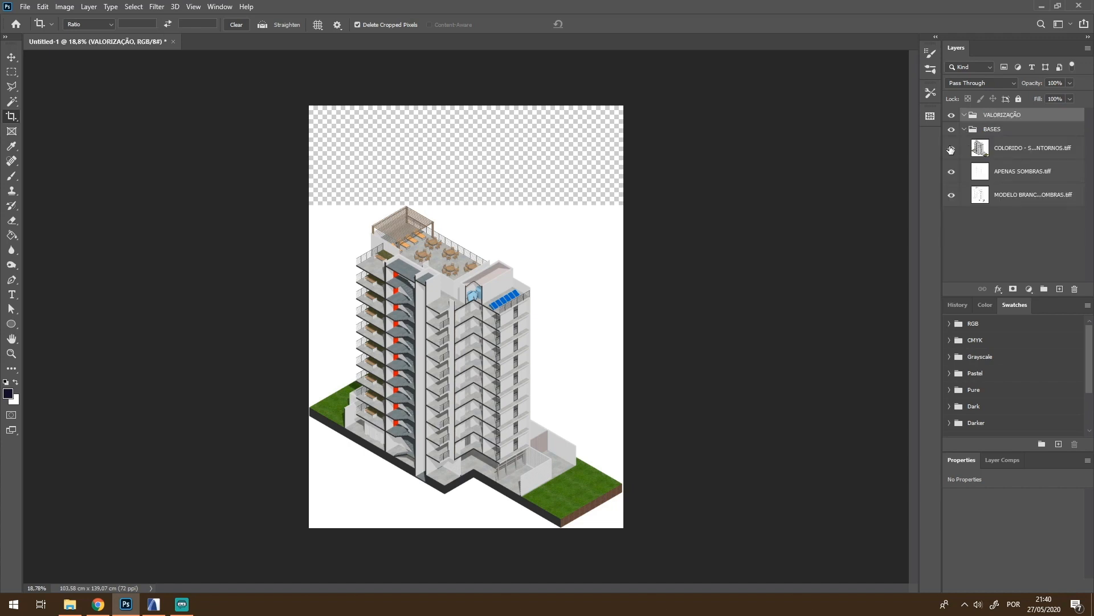
left_click(951, 149)
left_click(952, 171)
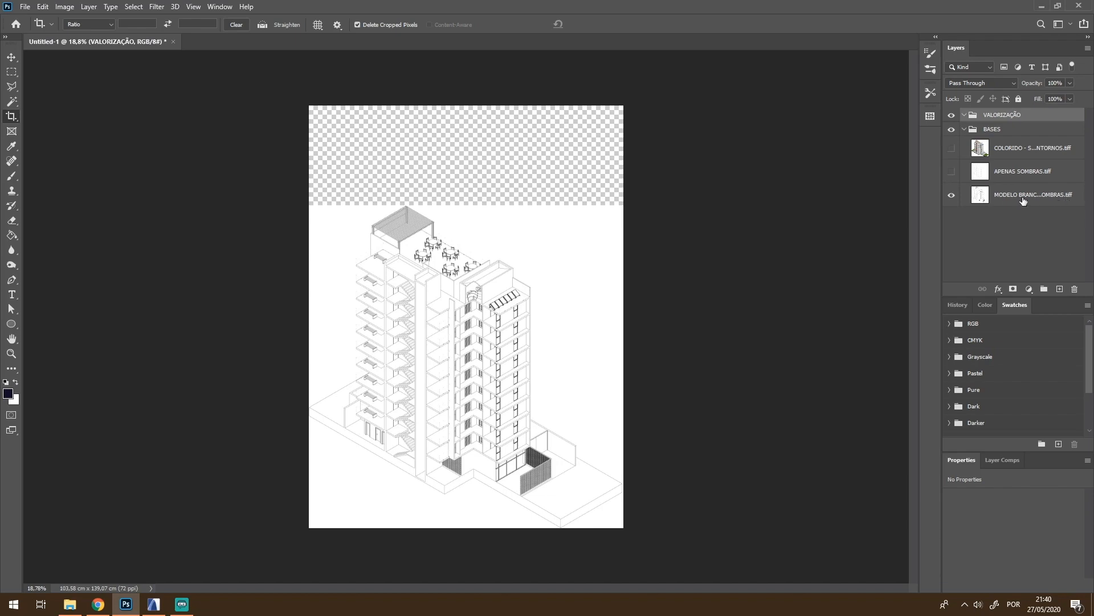
left_click(1000, 202)
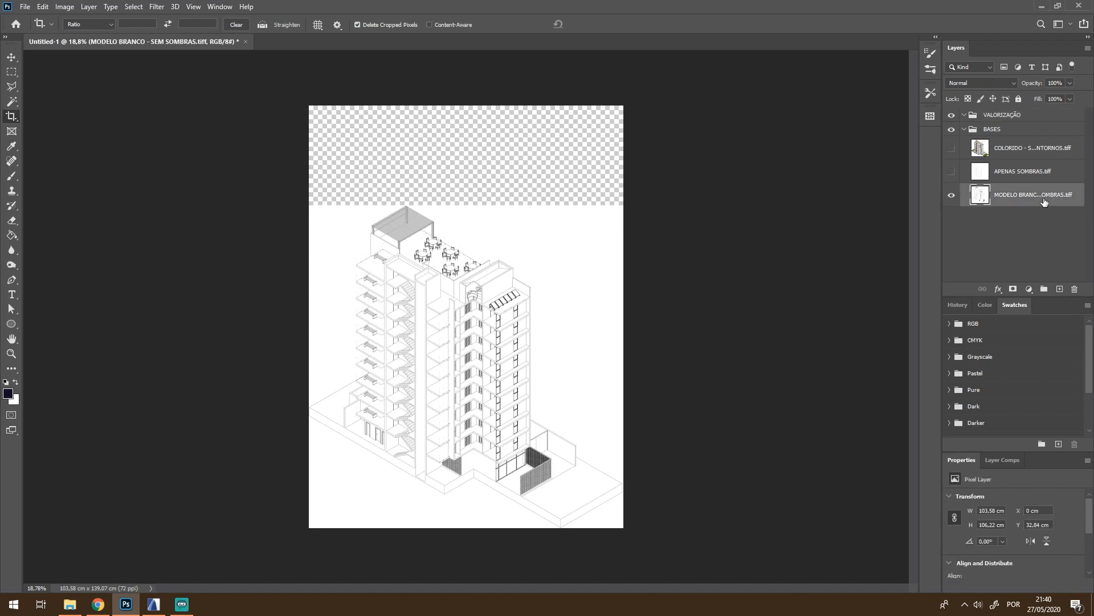
Set the Magic Wand tolerance to 32 and select the connected cut face of the balcony slabs, stairs and walls
scroll(390, 282, "up", 5)
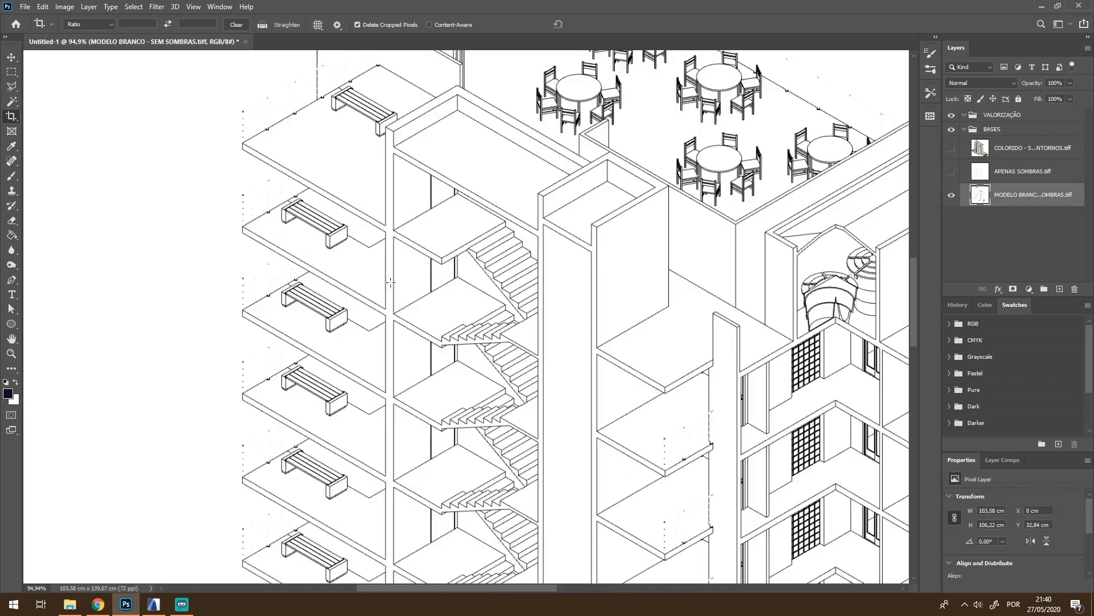
left_click(12, 102)
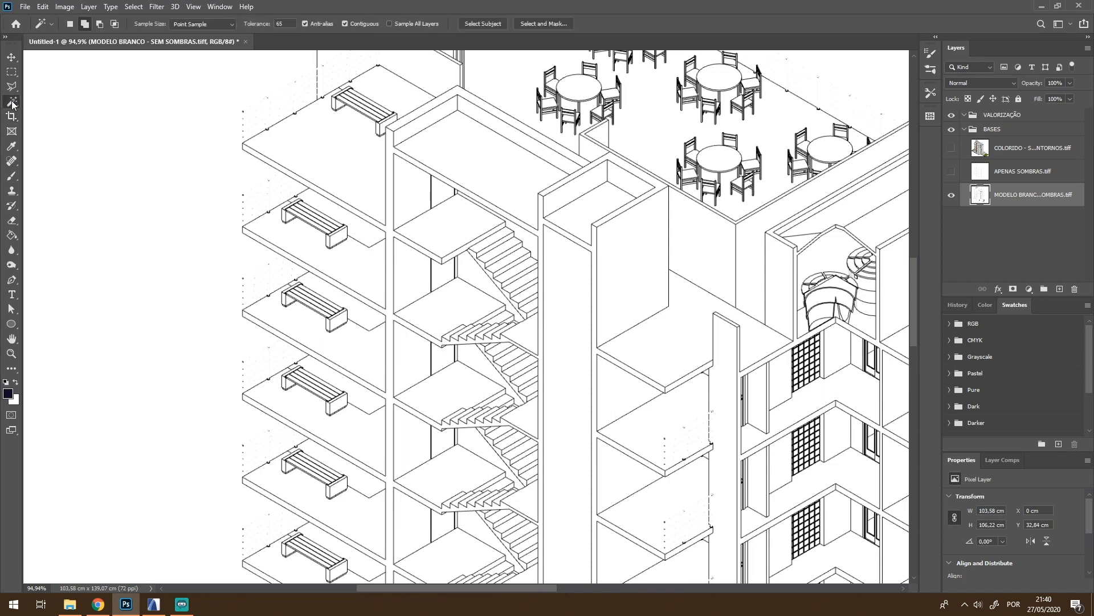
left_click(279, 23)
key("Return")
scroll(378, 242, "down", 2)
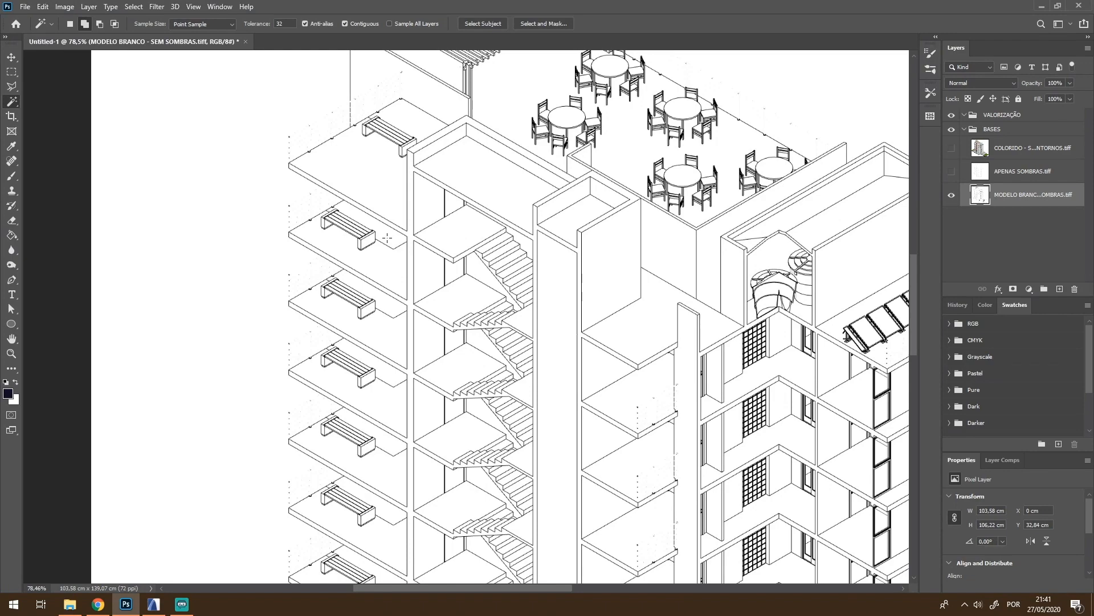
scroll(411, 231, "up", 2)
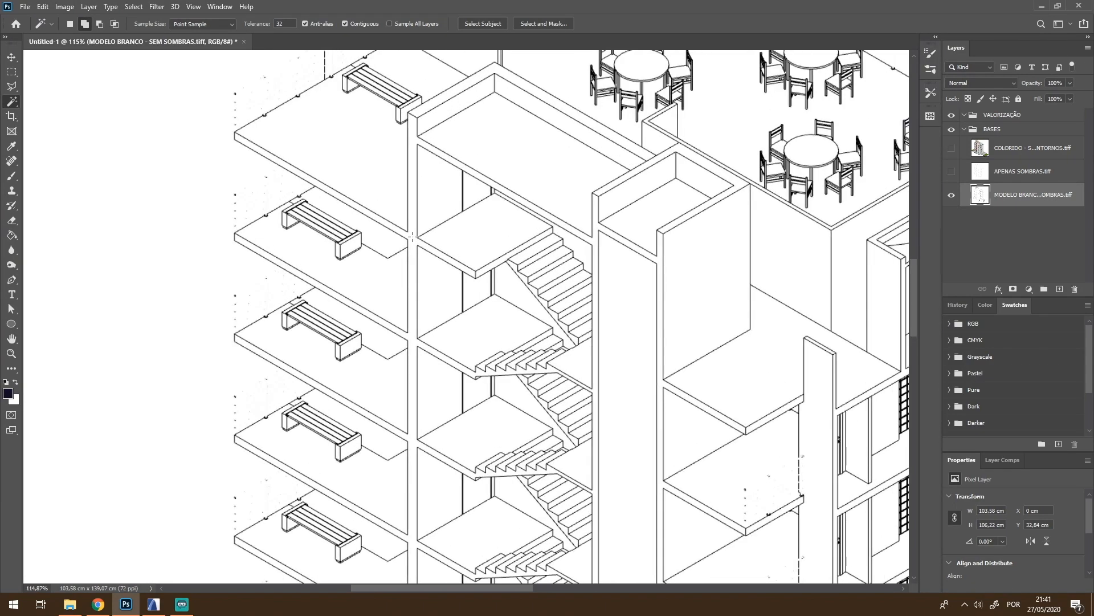
left_click(412, 239)
Add the cut edges of the slabs beside the stair and elevator core to the selection, floor by floor
scroll(413, 240, "down", 4)
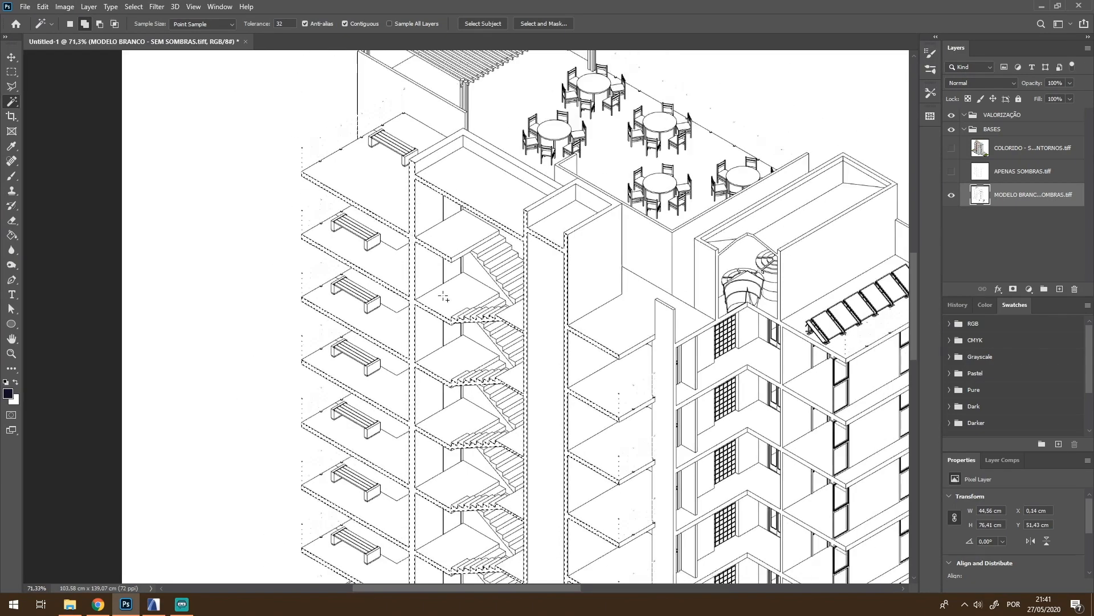
scroll(410, 230, "down", 2)
scroll(433, 216, "up", 3)
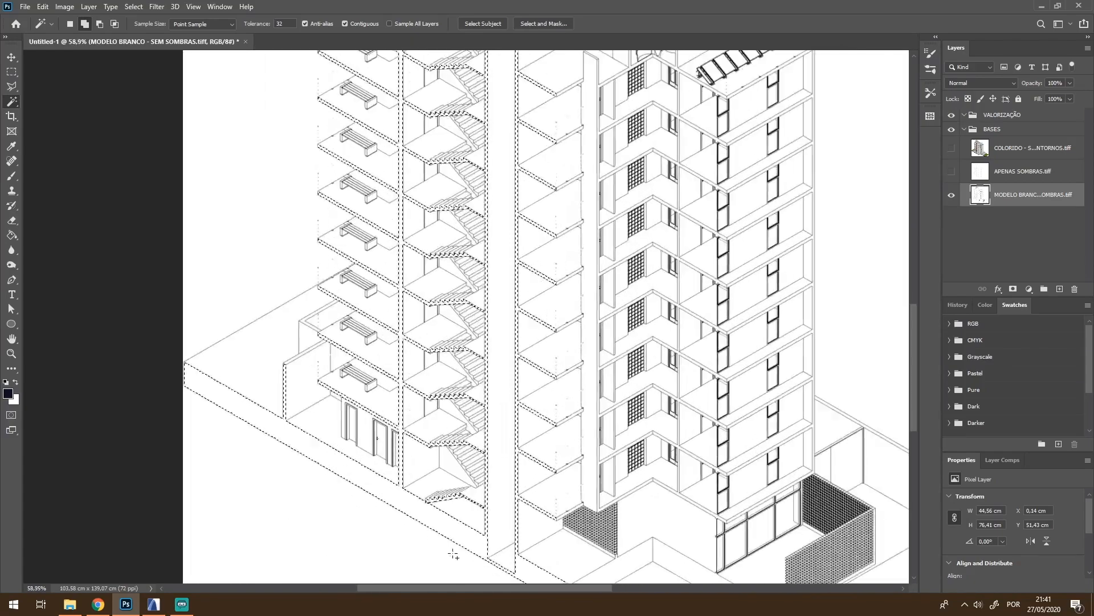
scroll(450, 205, "down", 2)
scroll(465, 194, "up", 3)
scroll(495, 198, "up", 3)
left_click(518, 192)
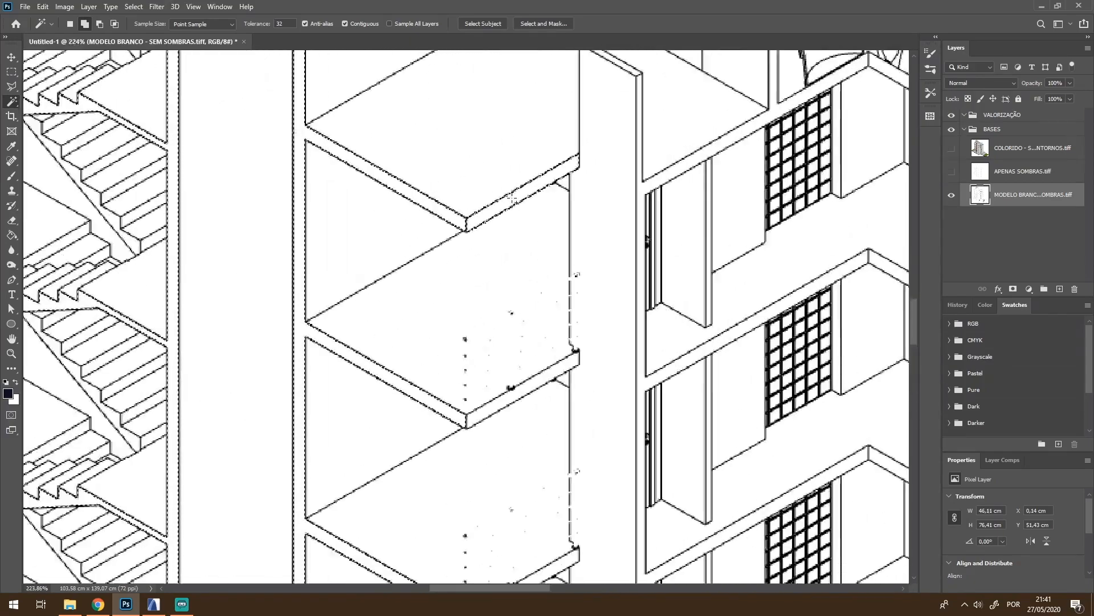
left_click(525, 385)
scroll(540, 212, "down", 5)
scroll(544, 245, "up", 3)
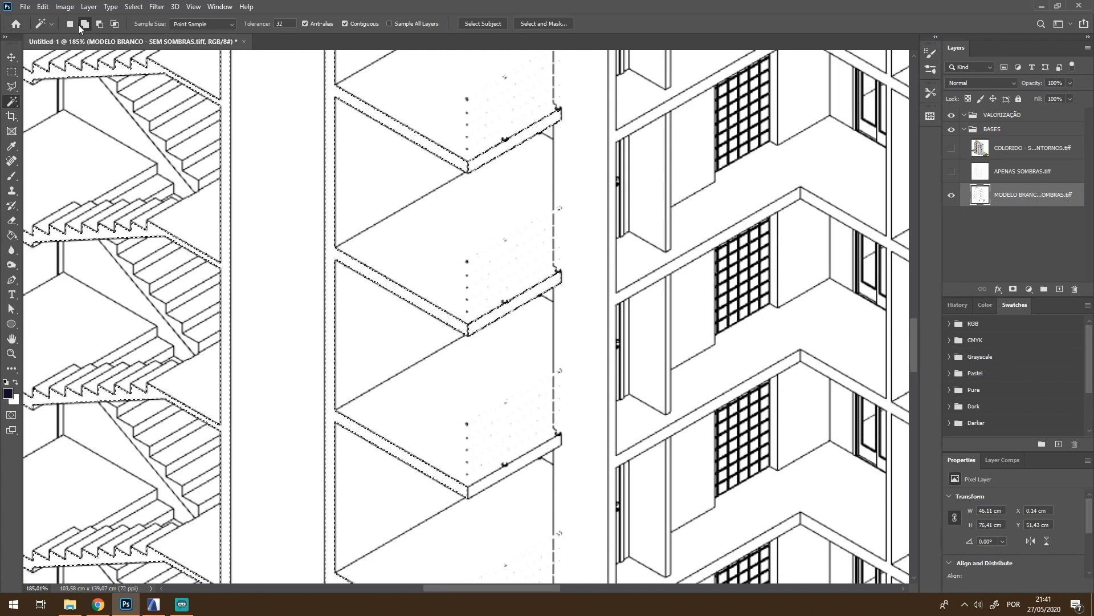
scroll(520, 473, "up", 3)
scroll(520, 473, "down", 5)
scroll(524, 485, "up", 5)
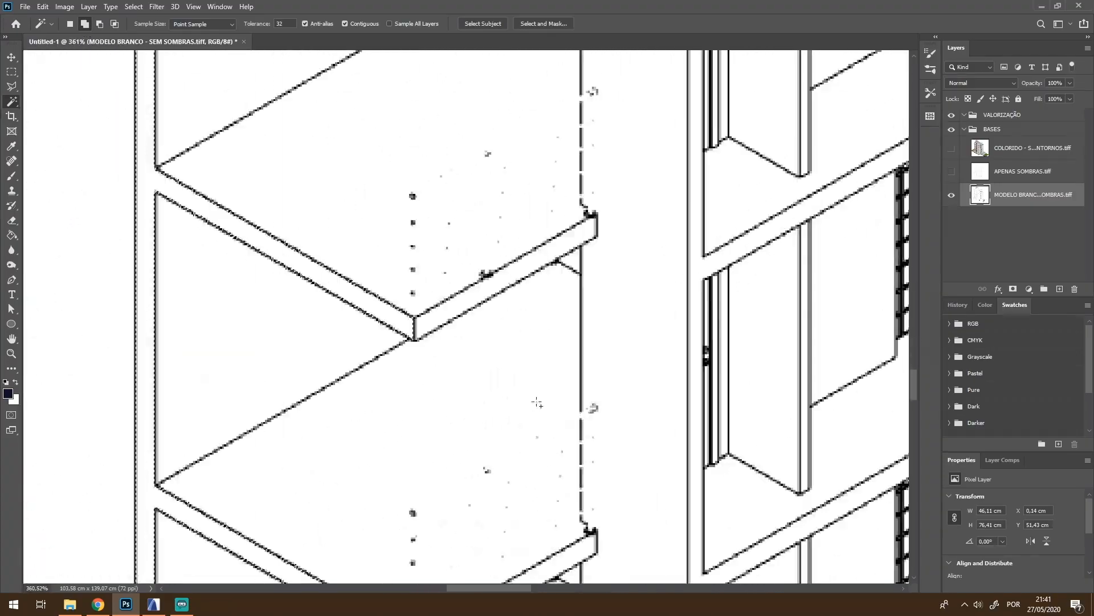
scroll(527, 496, "down", 3)
scroll(531, 509, "up", 3)
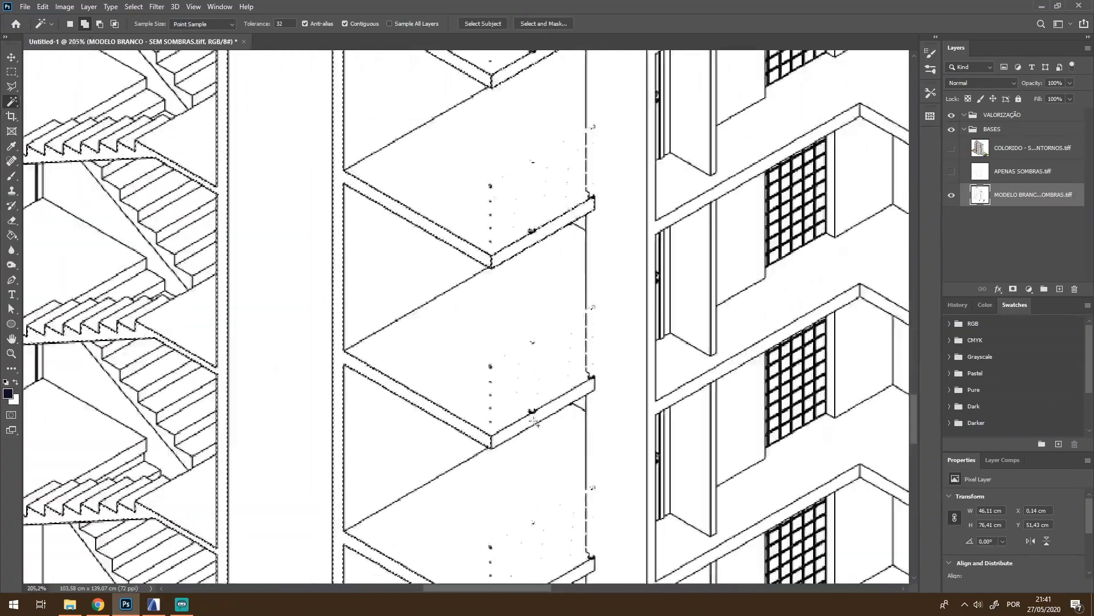
scroll(536, 468, "down", 3)
scroll(542, 426, "up", 2)
Add the cut zigzag slabs and walls of the apartment section and the rooftop water tank enclosure to the selection
scroll(541, 426, "down", 10)
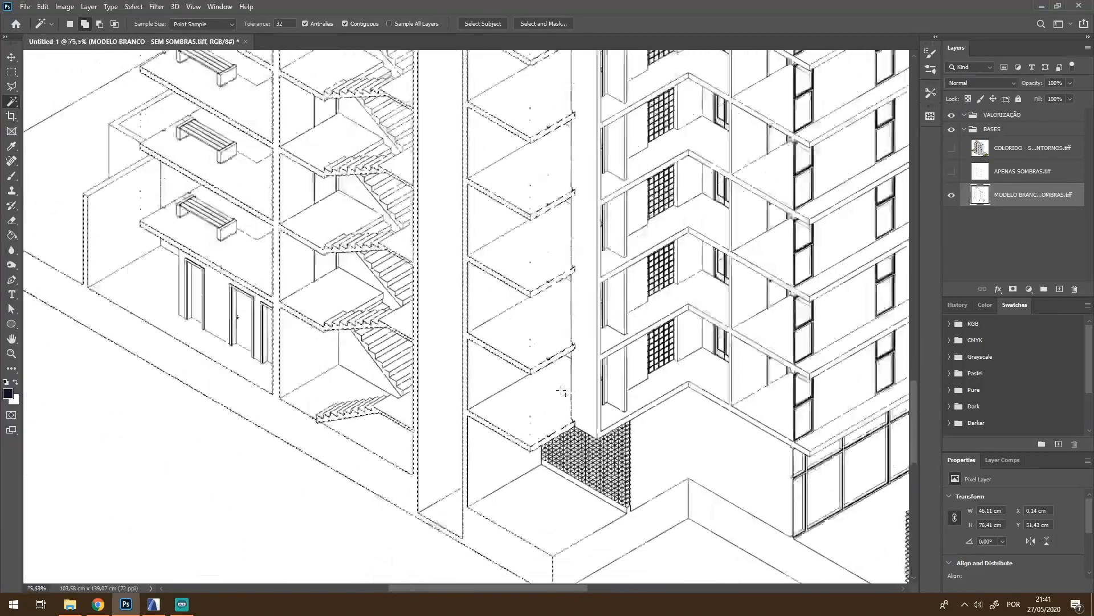
scroll(701, 520, "up", 9)
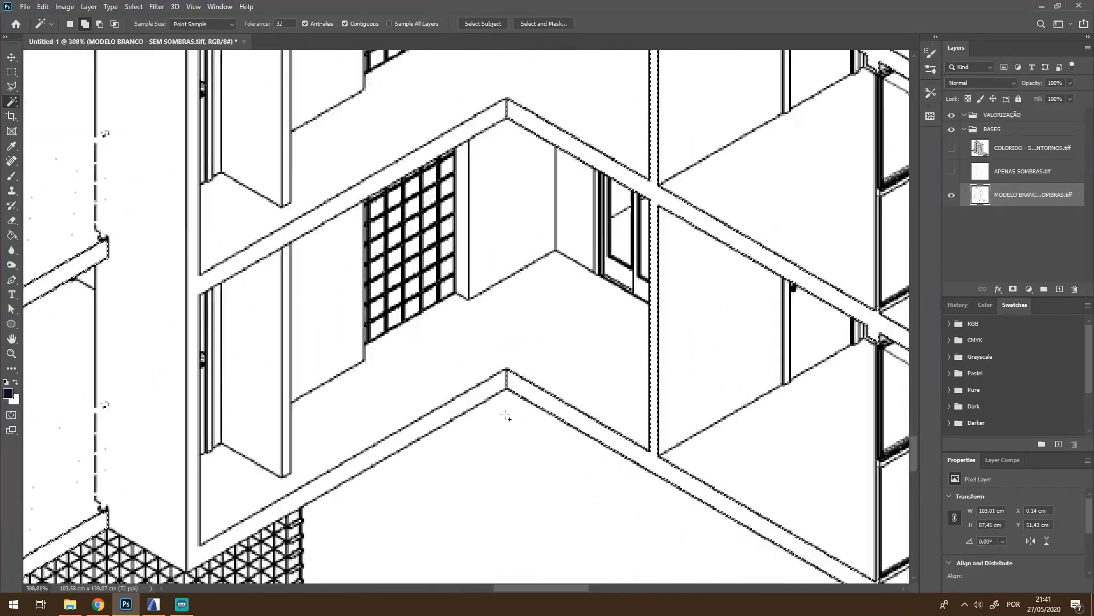
scroll(501, 410, "down", 3)
scroll(354, 521, "up", 2)
scroll(353, 521, "down", 6)
scroll(558, 215, "up", 3)
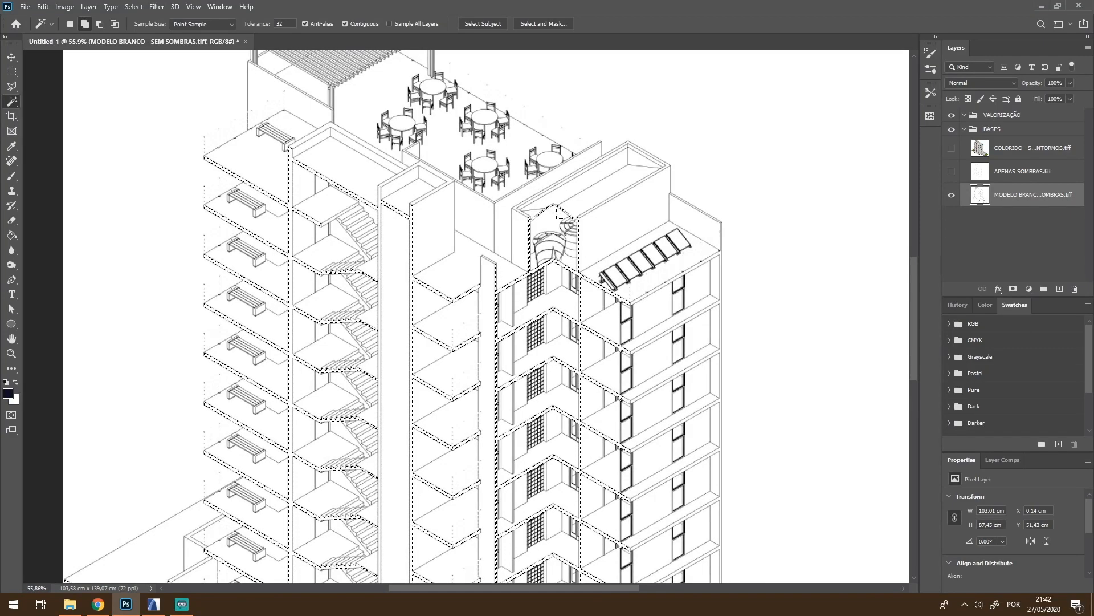
Create a layer inside VALORIZAÇÃO, fill the selected cut faces with black, and deselect
left_click(1036, 118)
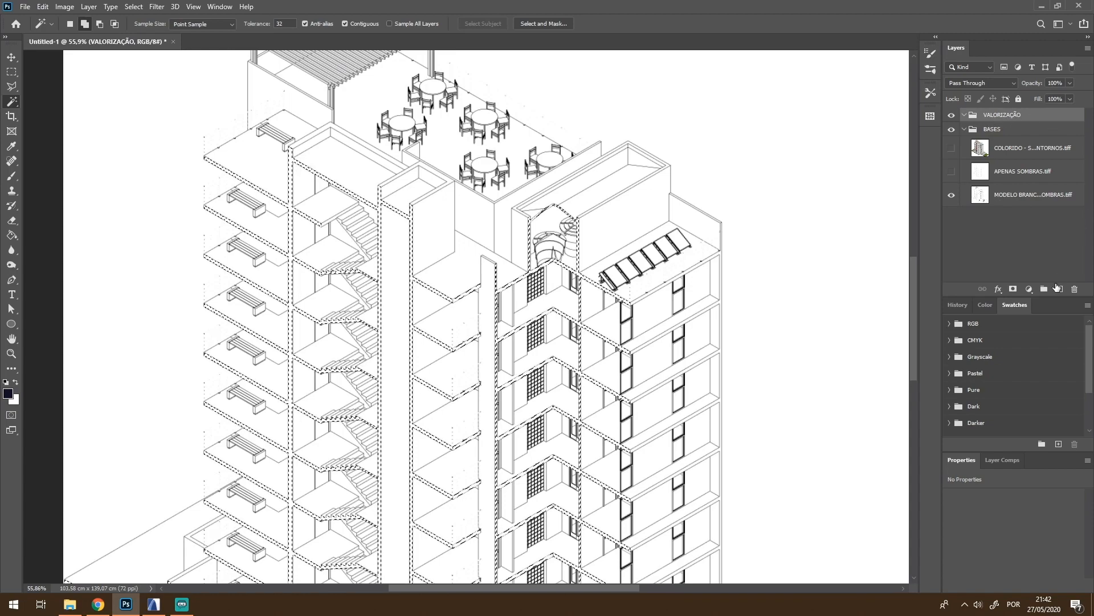
left_click(1060, 289)
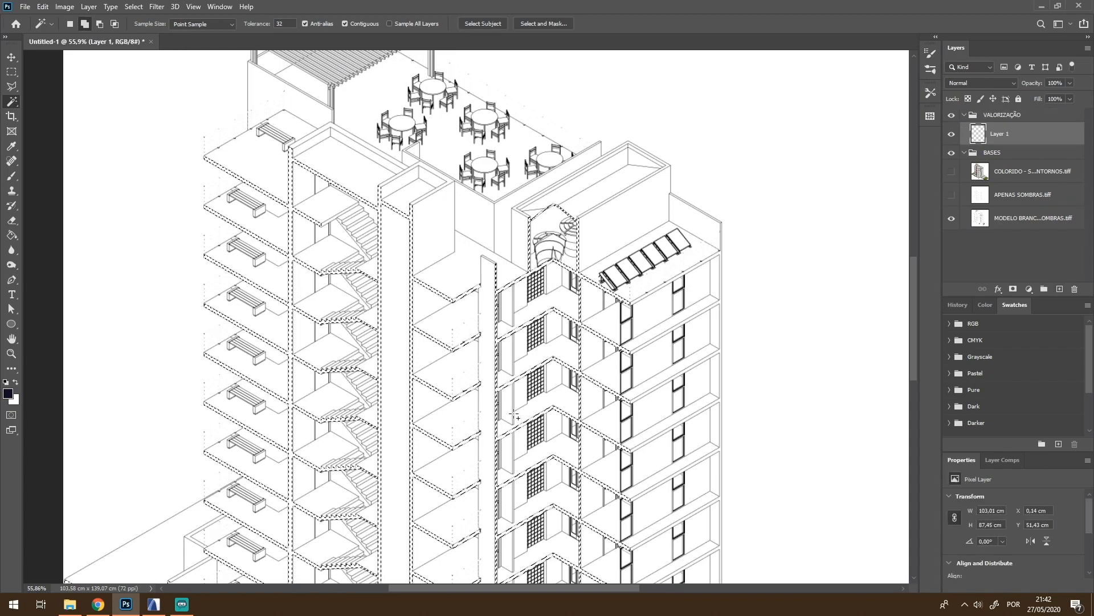
key("d")
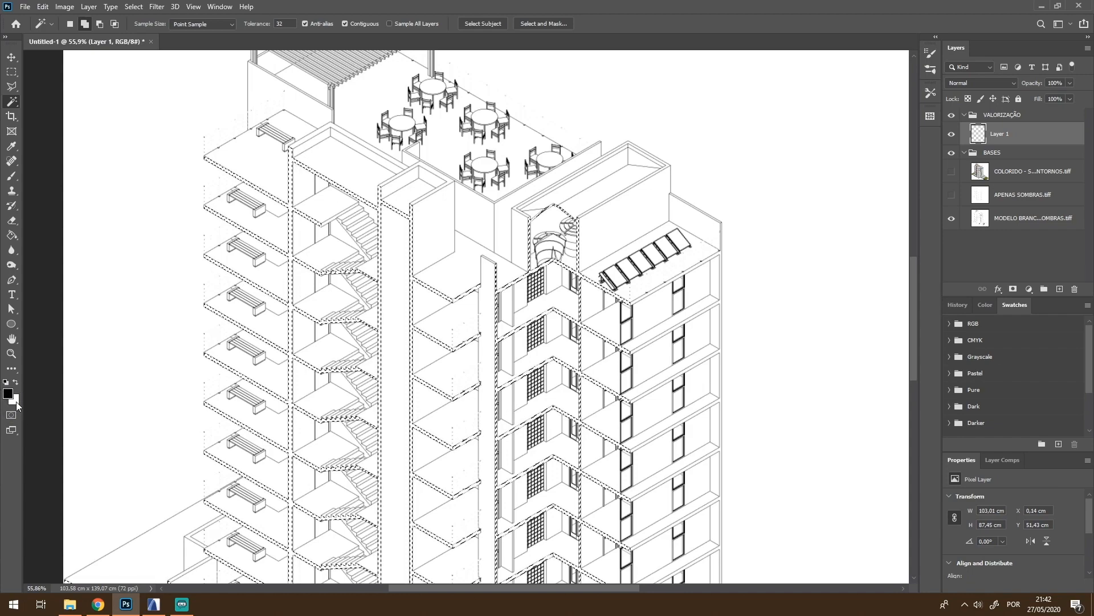
key("alt+BackSpace")
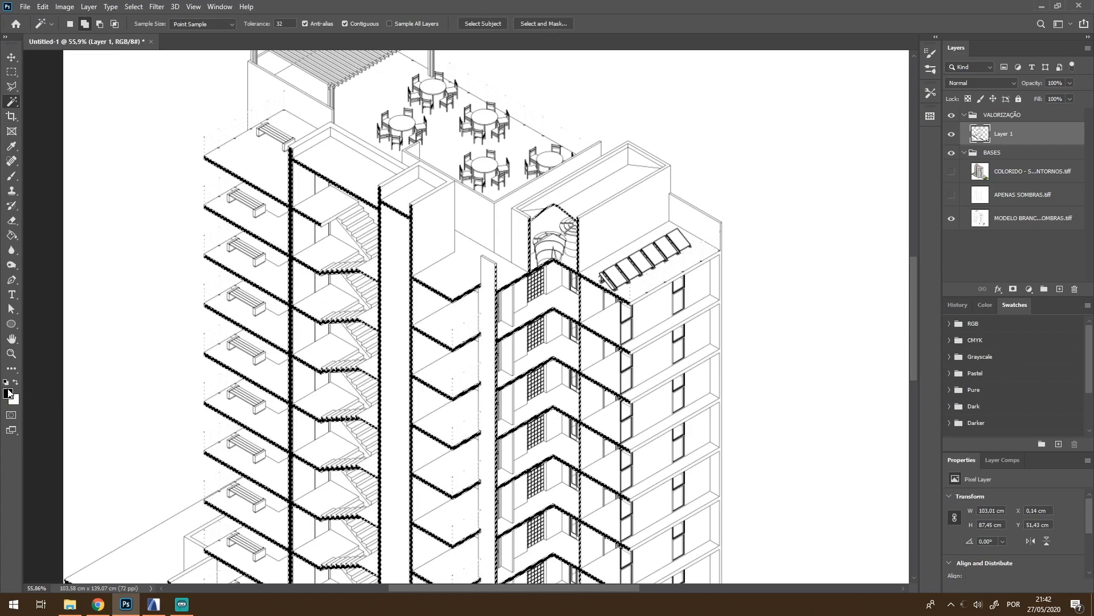
right_click(143, 220)
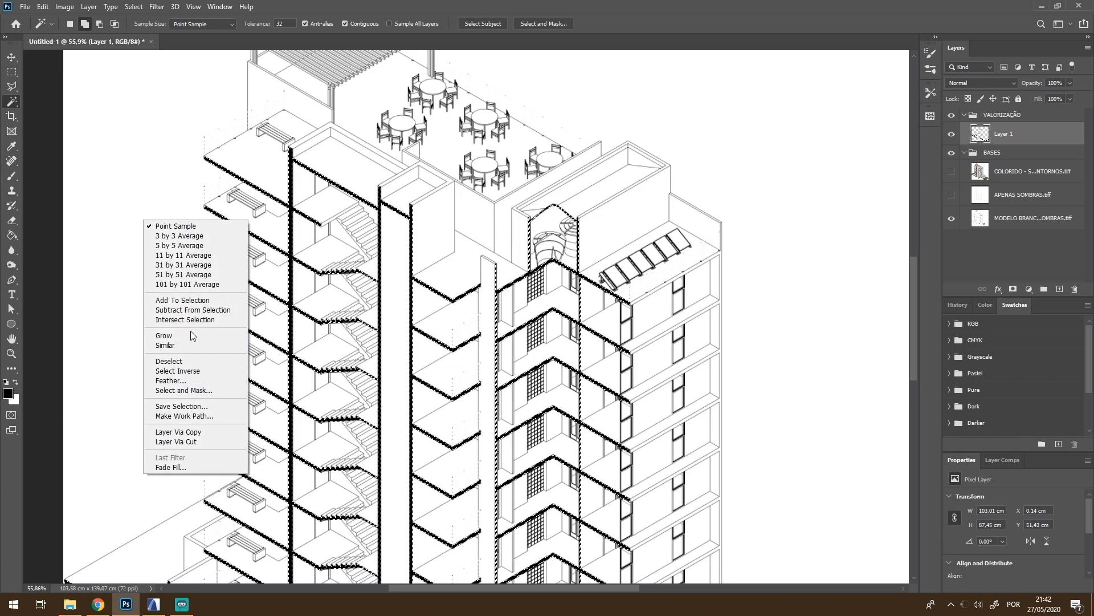
left_click(182, 362)
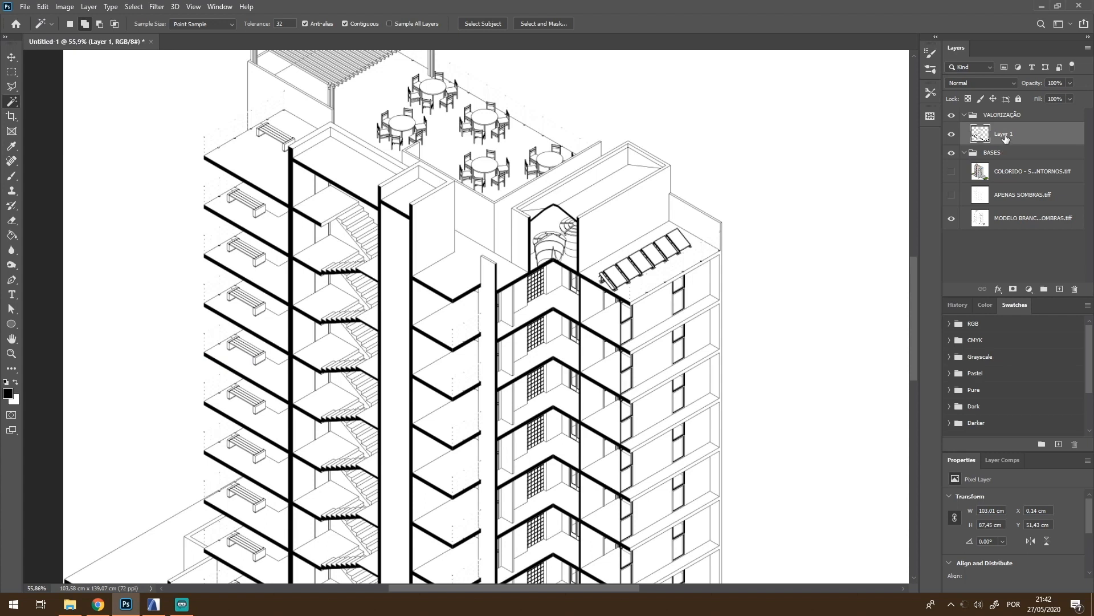
Rename the black fill layer PARTE CORTADA
double_click(1005, 135)
type("PARTE CORTADA")
key("Return")
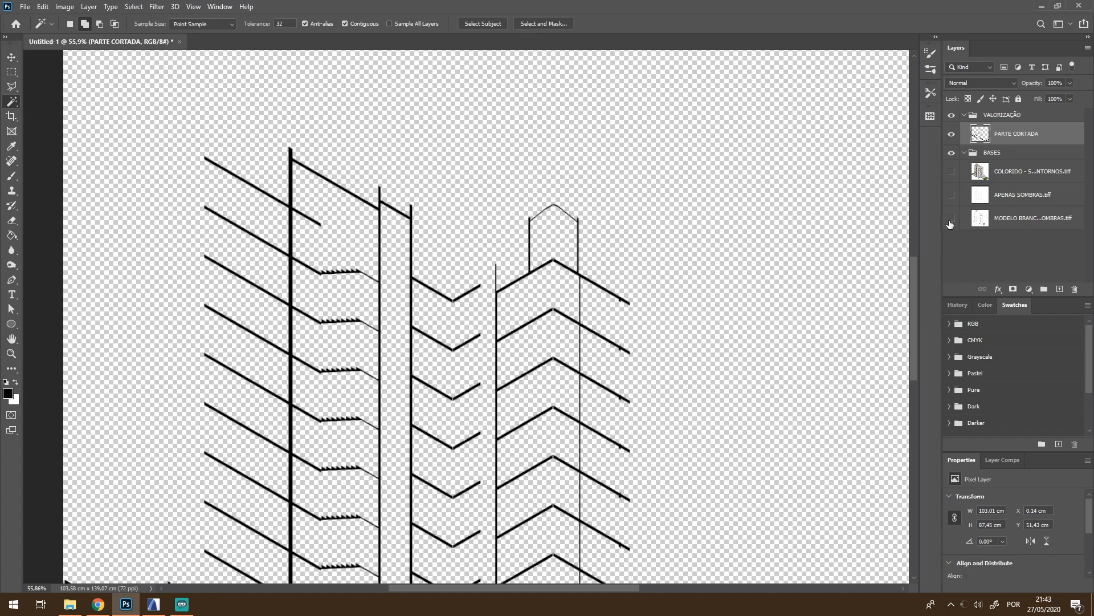
Check the black fill with the white model hidden, and turn all three BASES layers back on
left_click(951, 220)
left_click(951, 218)
left_click(950, 195)
left_click(952, 172)
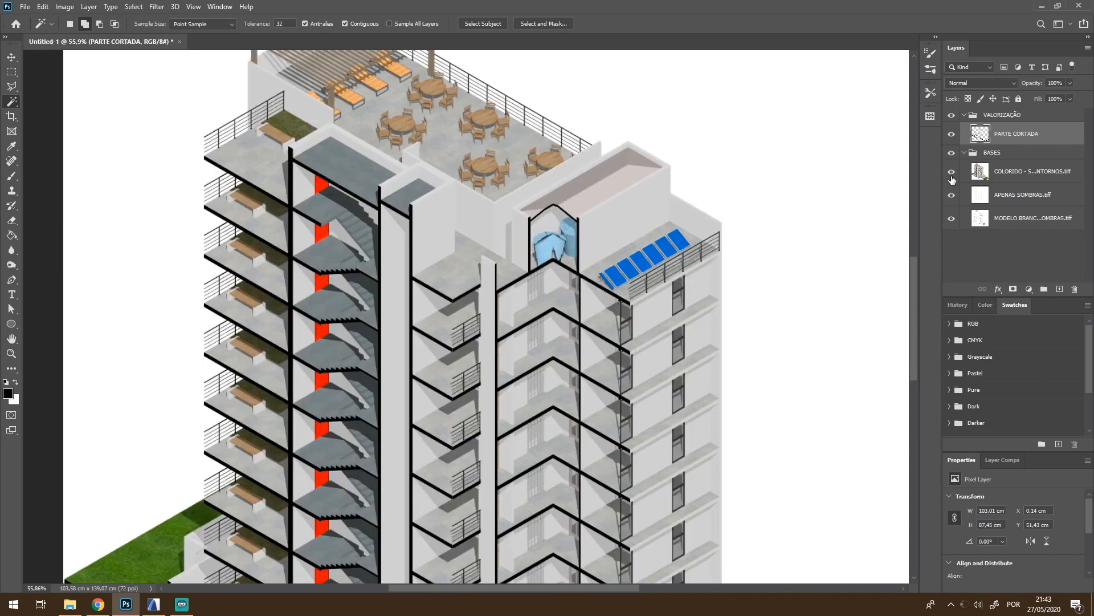
Make the COLORIDO - SEM CONTORNOS layer active and select the white background around the building
scroll(765, 215, "down", 1)
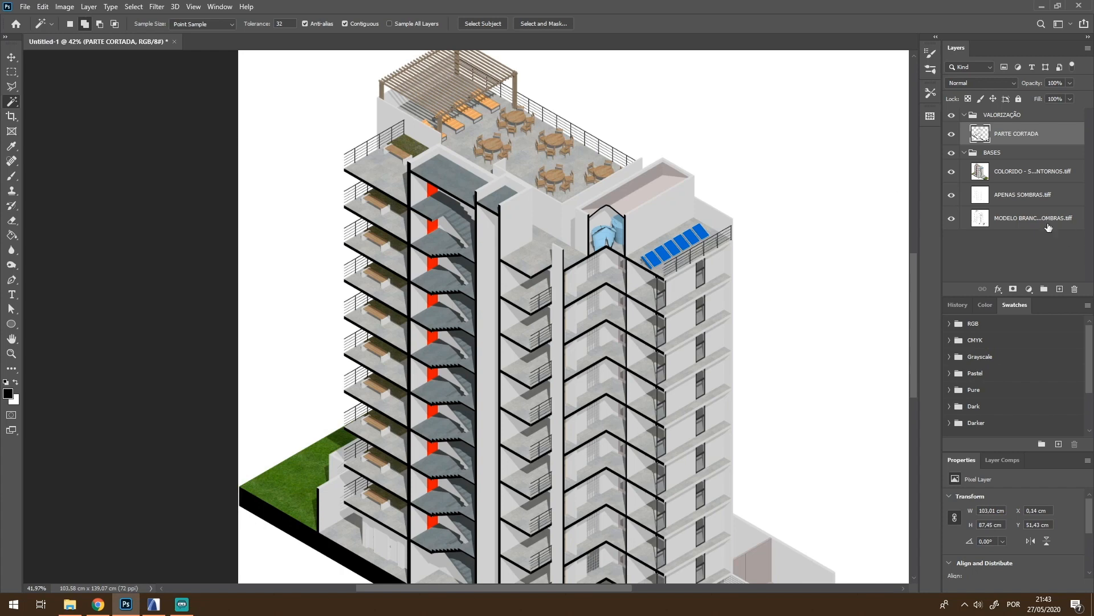
left_click(1025, 171)
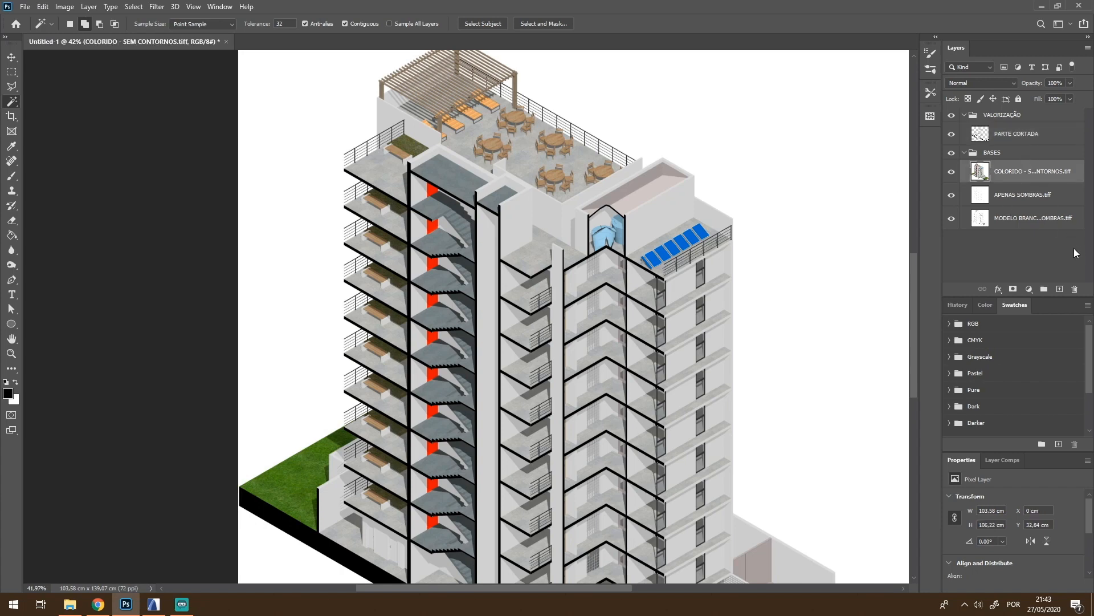
left_click(1035, 218)
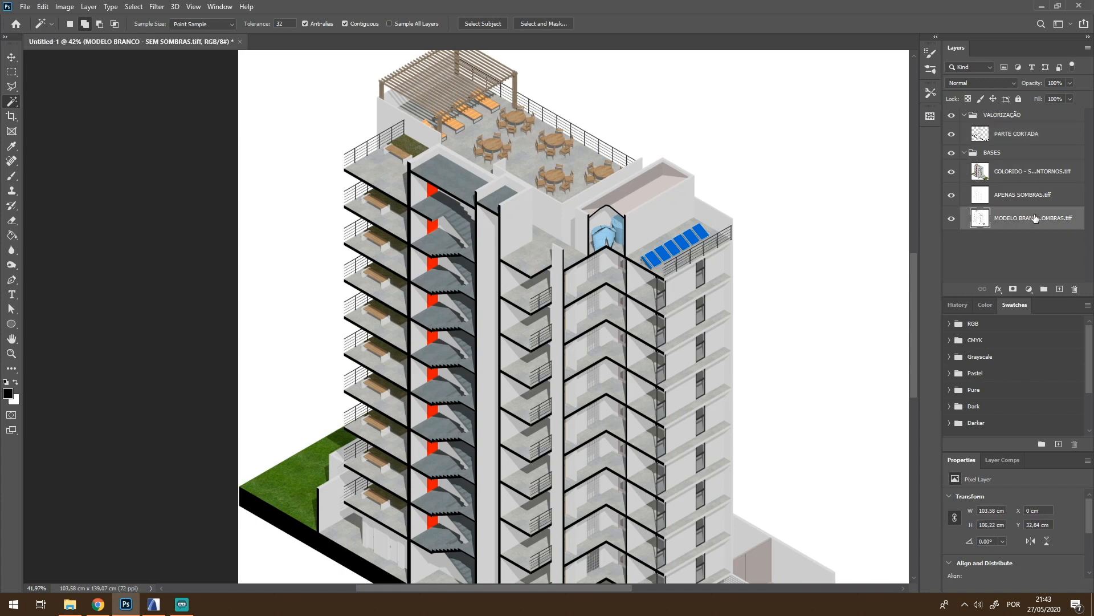
left_click(1037, 178)
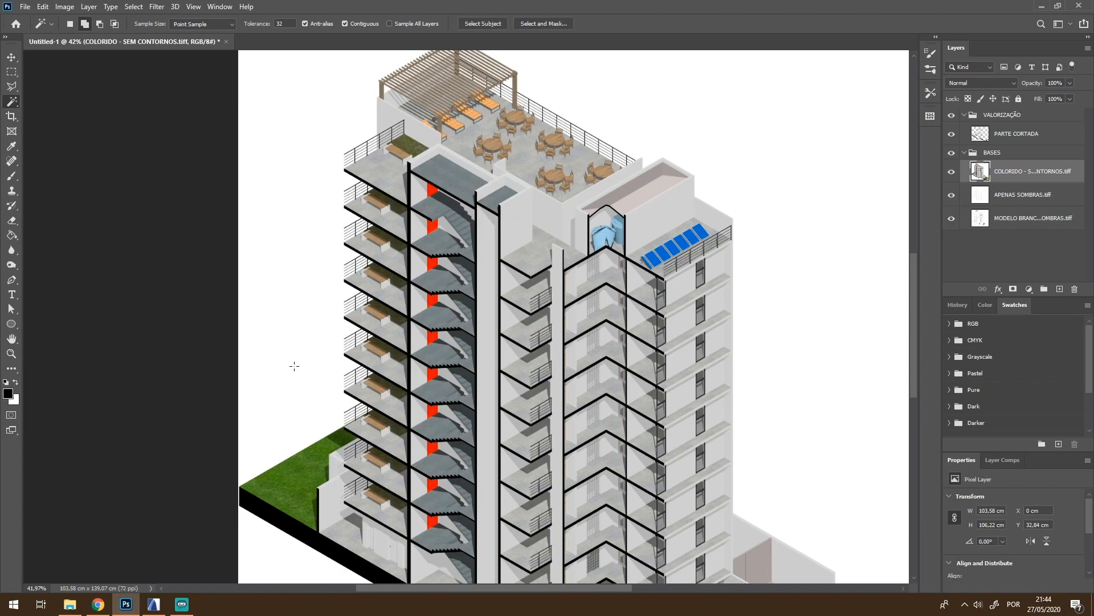
scroll(719, 191, "down", 8)
scroll(247, 422, "up", 5)
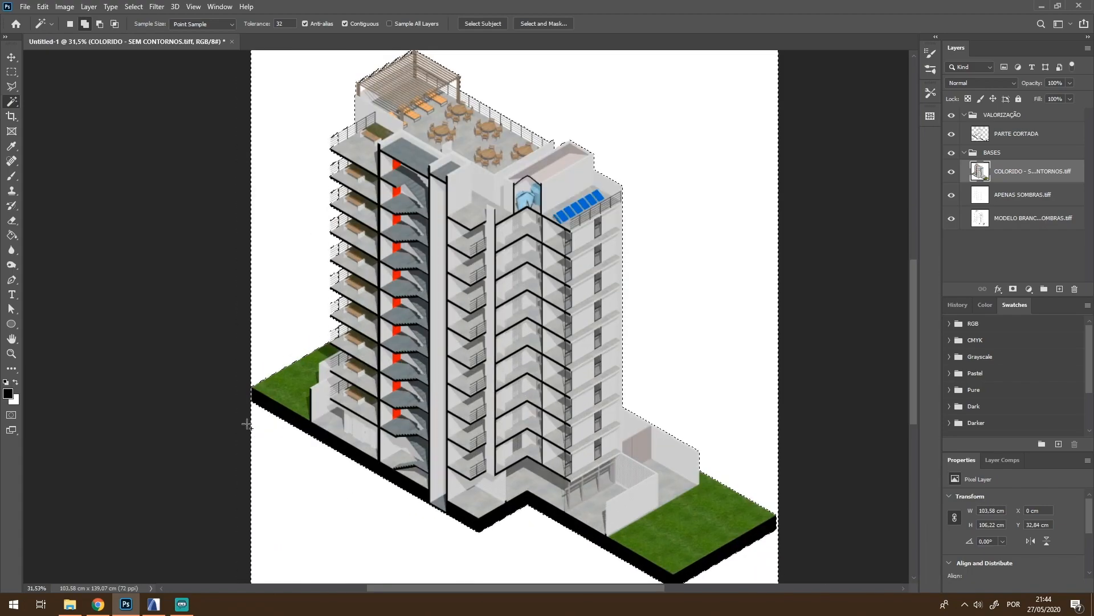
Add the white gaps beside the pergola's front corner post and between its first slats to the selection
scroll(310, 127, "up", 17)
scroll(378, 165, "down", 10)
scroll(594, 203, "up", 8)
scroll(593, 203, "down", 6)
scroll(530, 137, "up", 6)
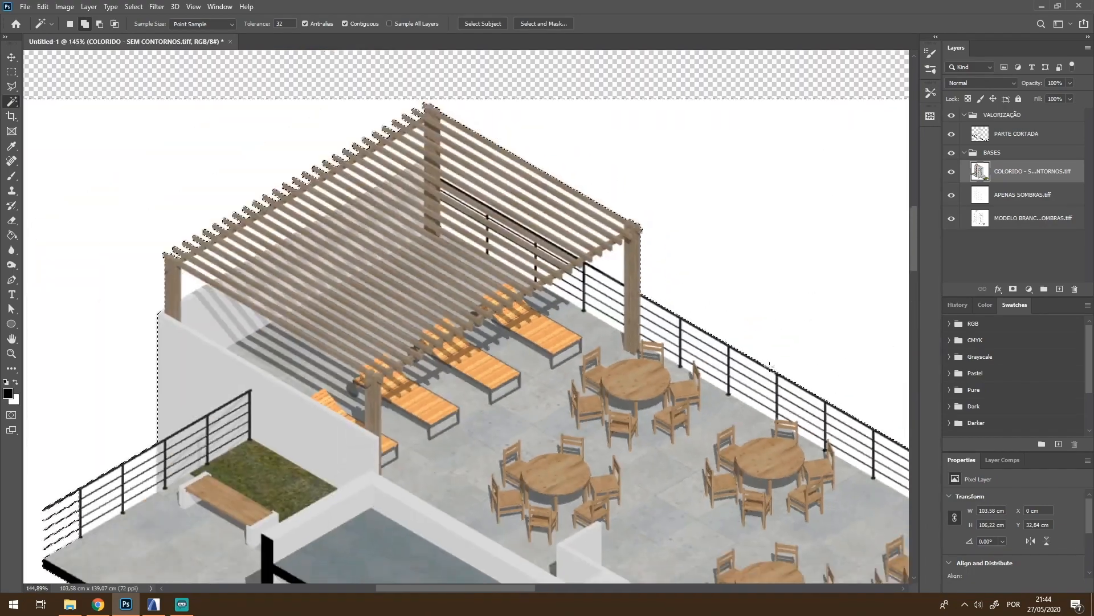
scroll(513, 308, "down", 5)
scroll(366, 302, "up", 8)
scroll(366, 307, "down", 3)
scroll(367, 308, "up", 8)
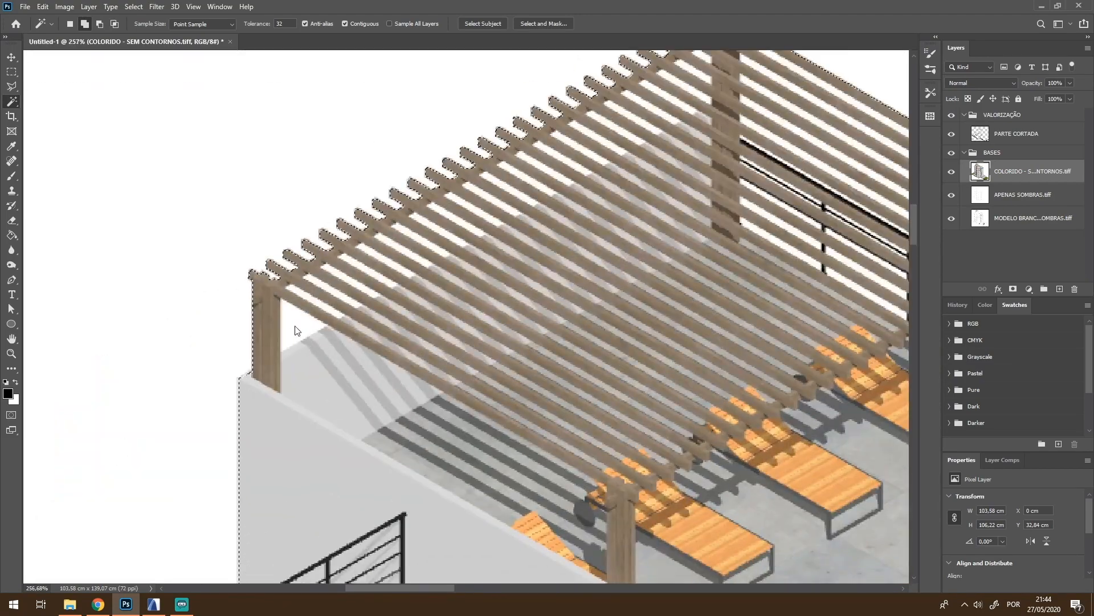
scroll(362, 287, "down", 6)
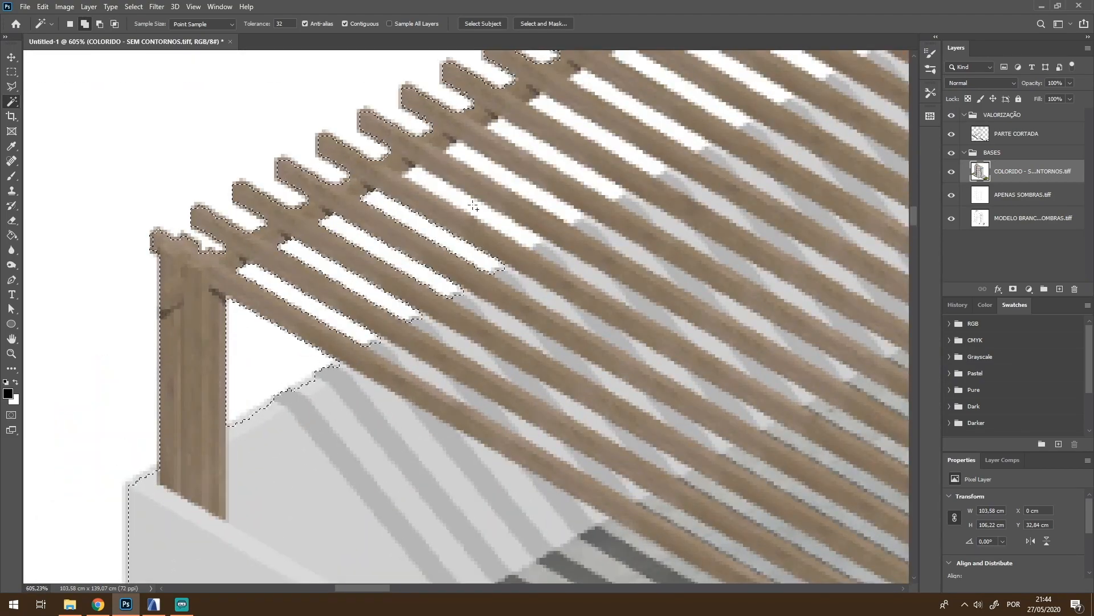
scroll(105, 391, "down", 1)
scroll(353, 303, "up", 6)
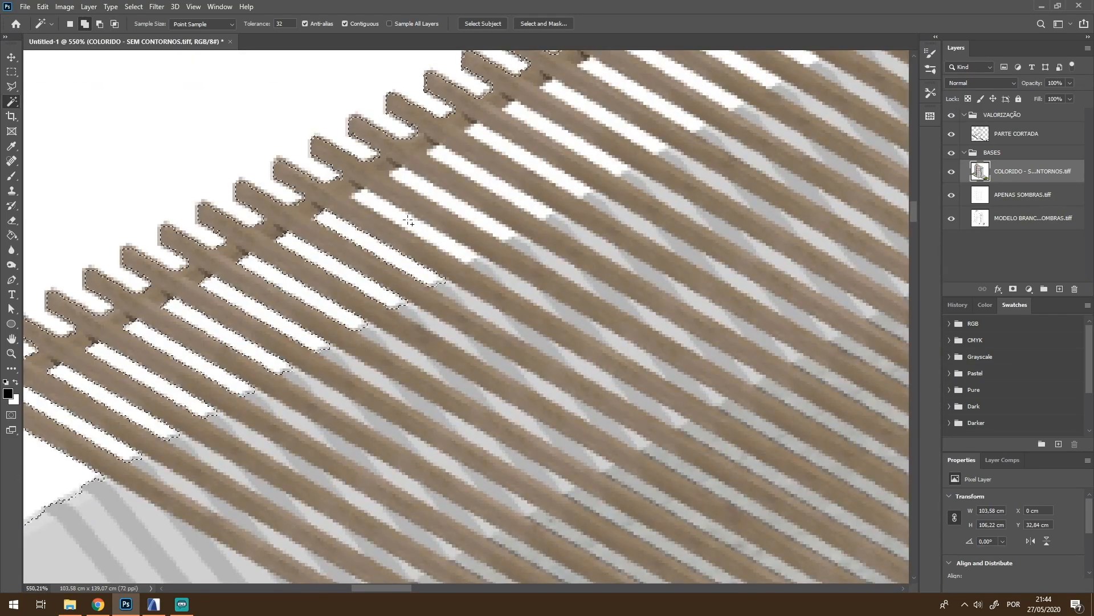
Add the remaining white gaps between the pergola slats up to the back post to the selection
scroll(369, 280, "up", 1)
left_click(368, 280)
left_click(383, 242)
left_click(422, 218)
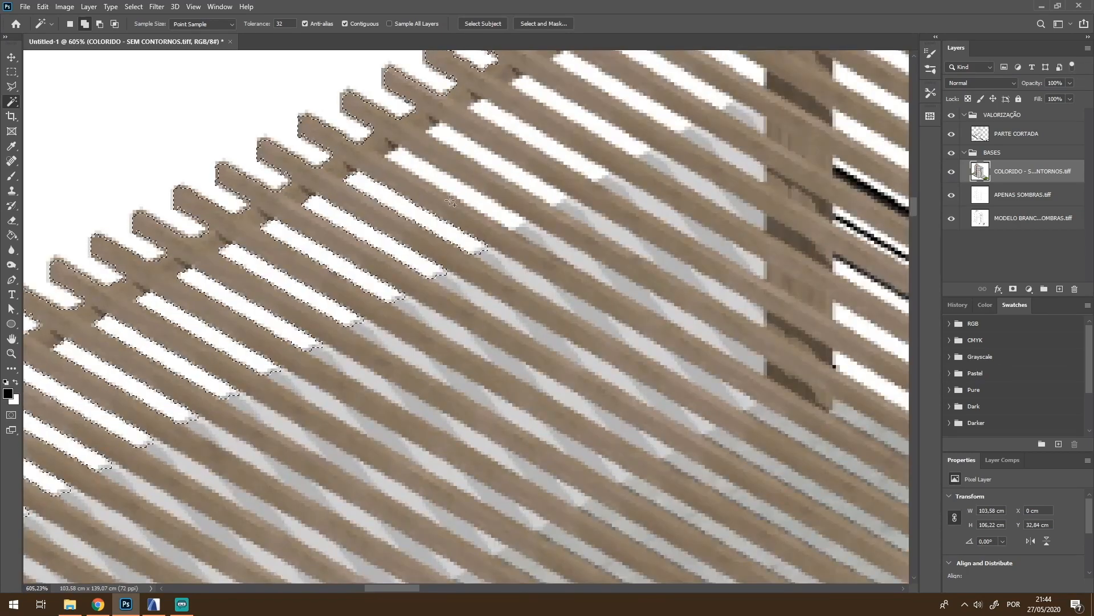
left_click(462, 192)
left_click(506, 167)
left_click(542, 140)
scroll(582, 114, "down", 6)
scroll(546, 230, "up", 7)
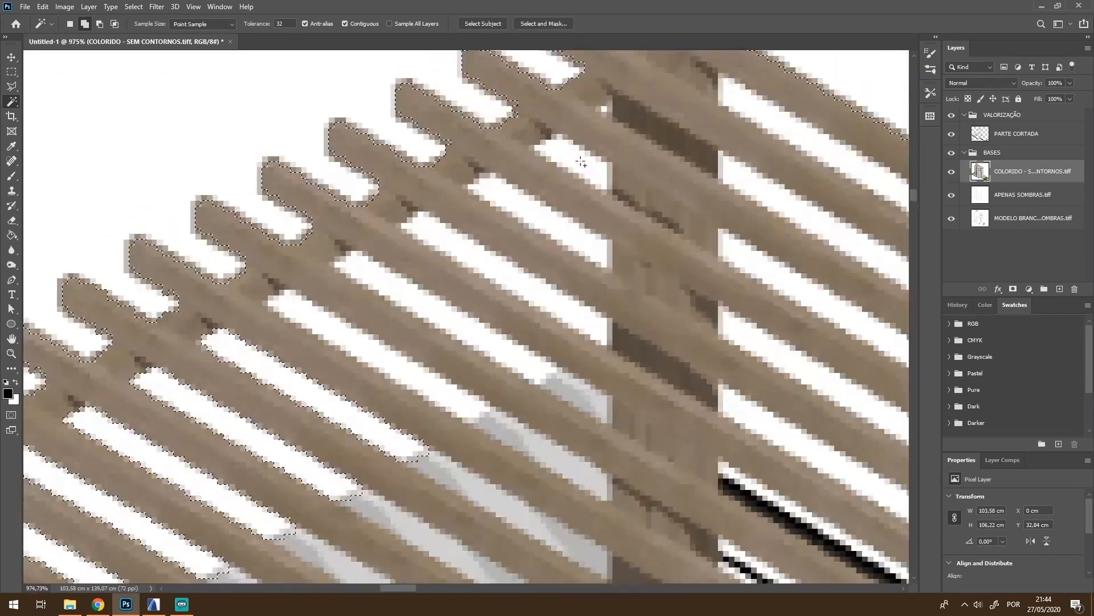
scroll(513, 285, "down", 4)
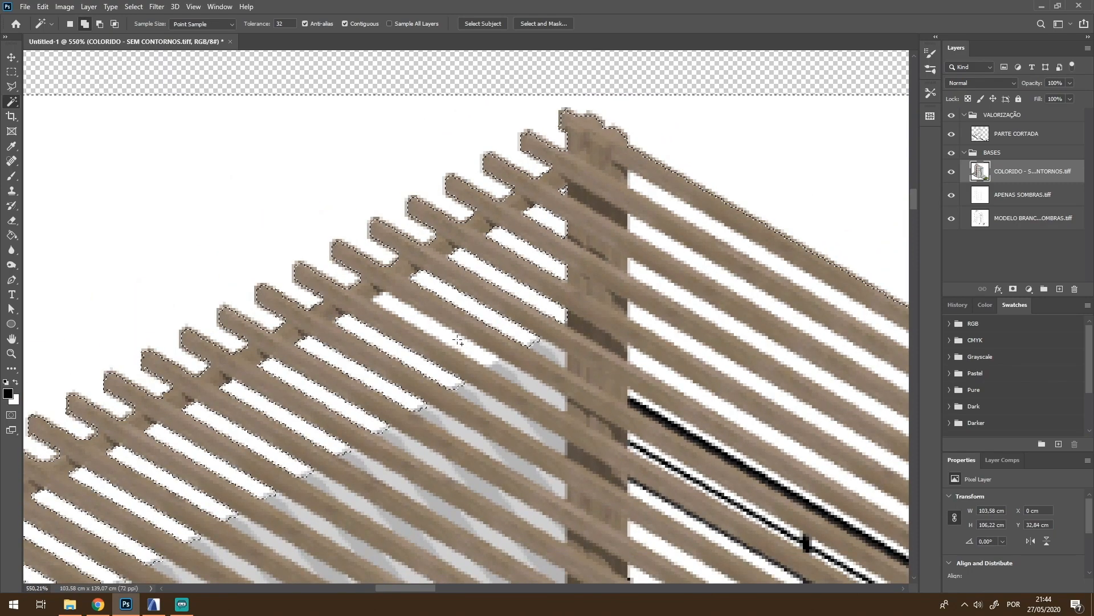
scroll(460, 325, "down", 2)
scroll(516, 273, "down", 2)
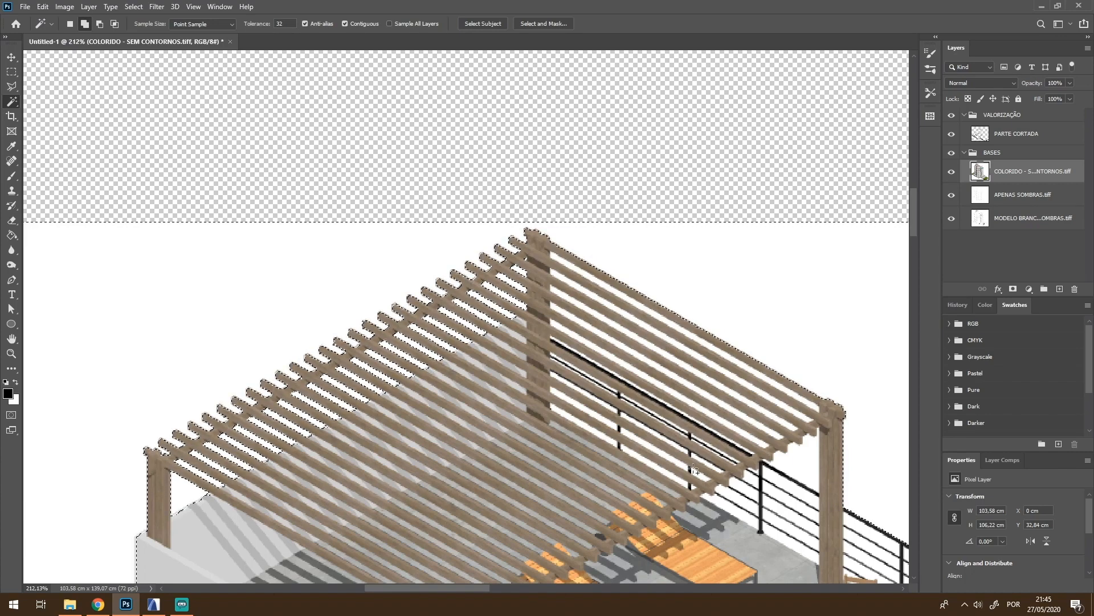
Add the white gaps between the slats beyond the pergola's back post and above the handrail to the selection
scroll(707, 264, "up", 3)
scroll(707, 263, "up", 5)
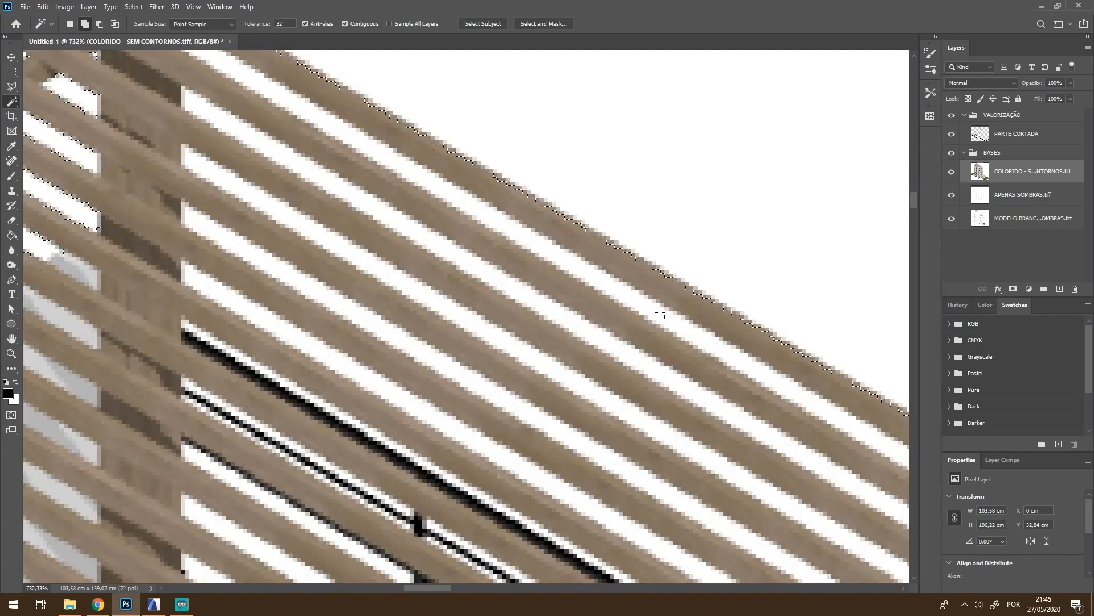
left_click(660, 312)
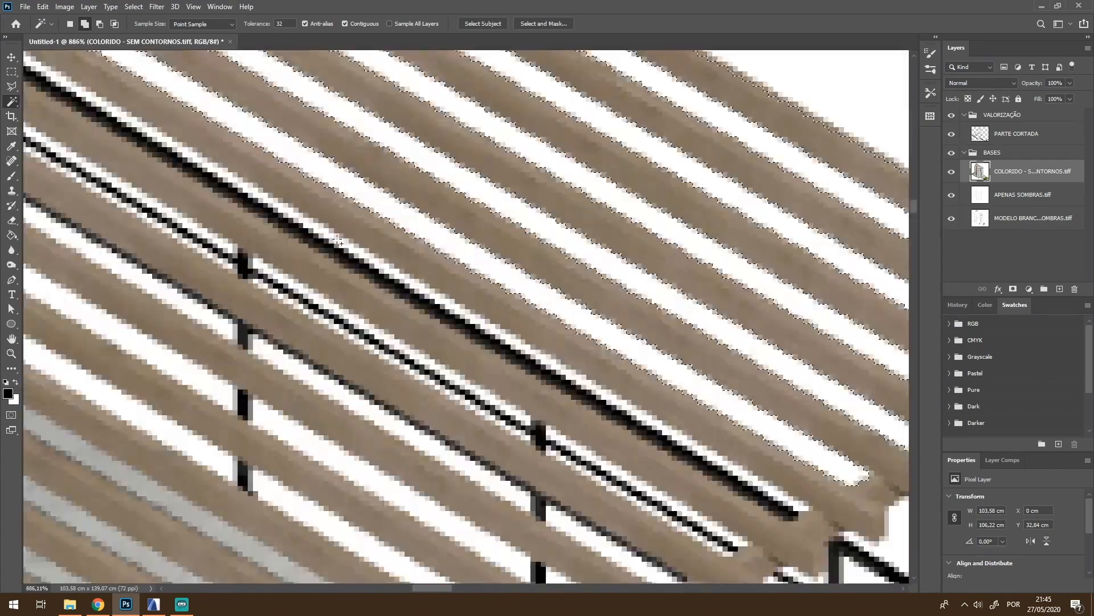
left_click(361, 245)
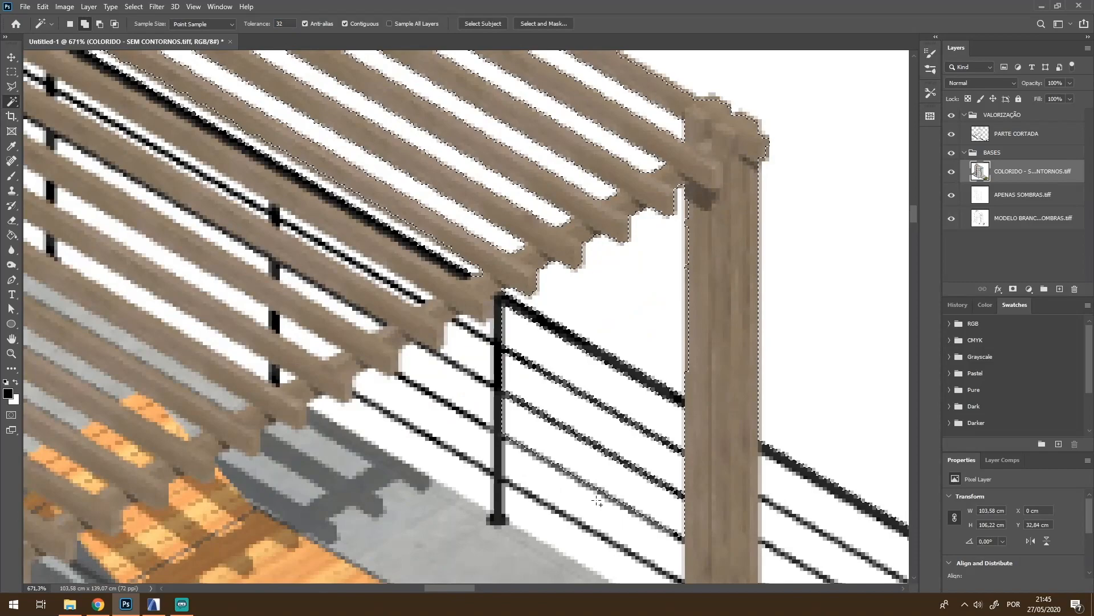
scroll(522, 308, "up", 2)
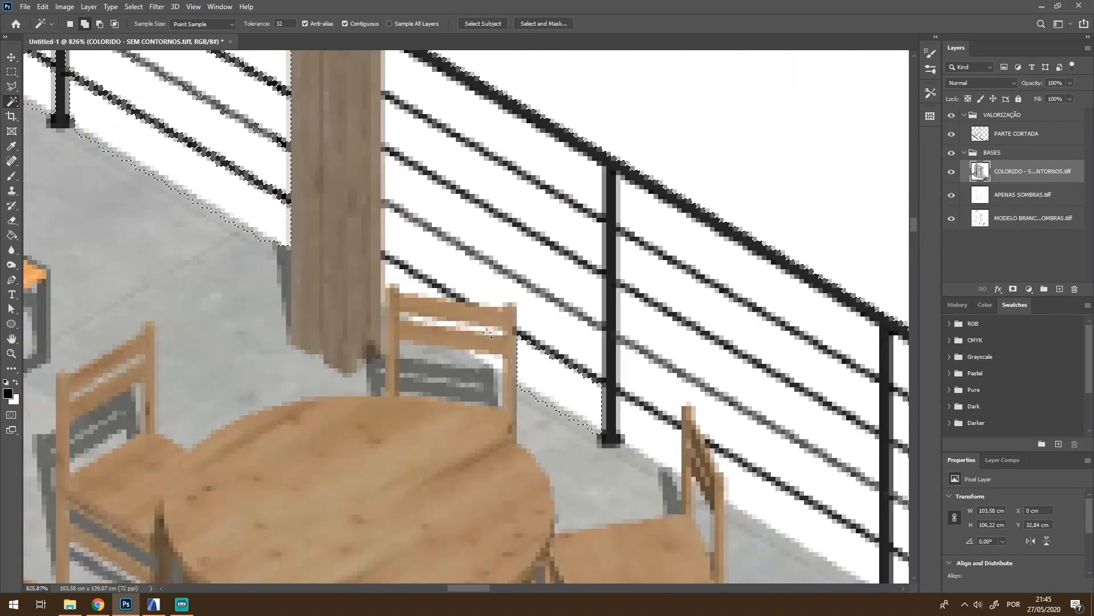
Try to add the white gaps behind the rooftop terrace railing, and undo the last two selection changes
left_click(488, 285)
left_click(485, 231)
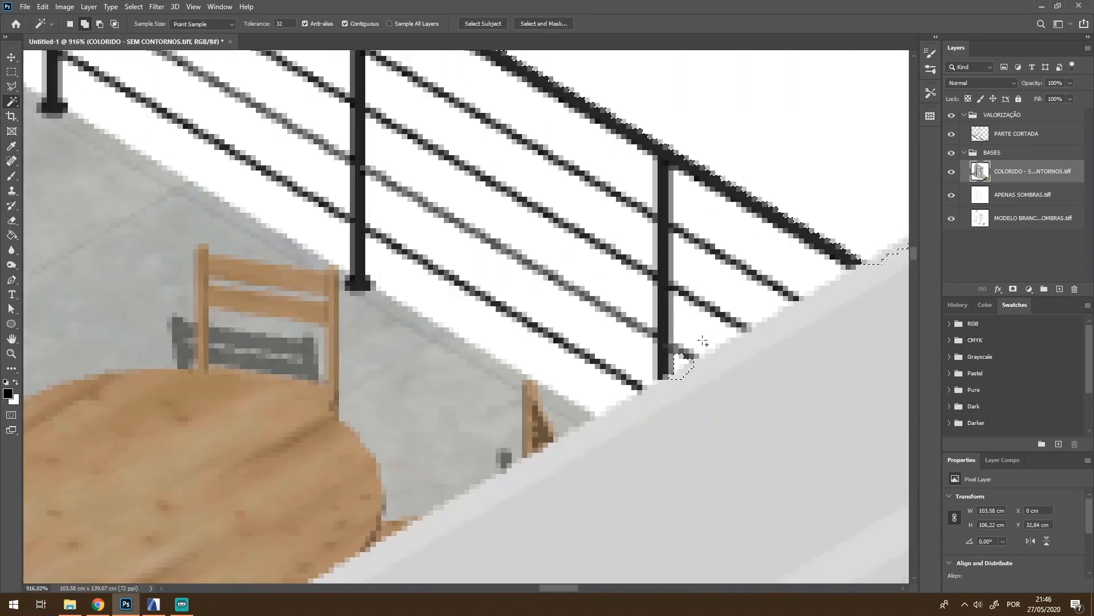
scroll(781, 349, "down", 4)
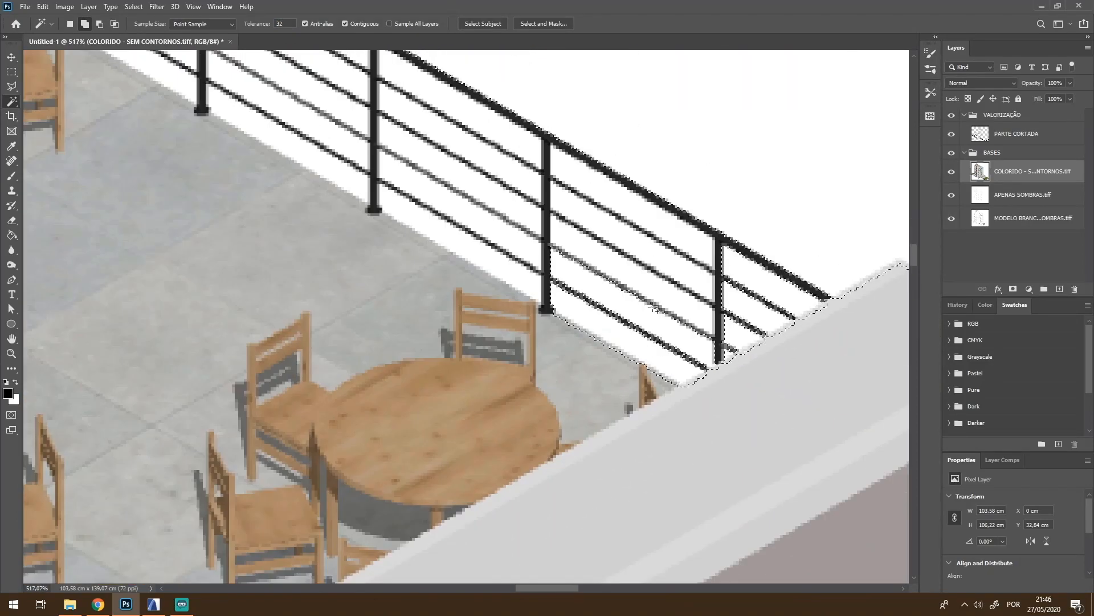
scroll(660, 290, "up", 3)
key("ctrl+z")
key("ctrl+z")
Try selecting the white gaps behind the terrace railing with a Magic Wand tolerance of 10
double_click(284, 23)
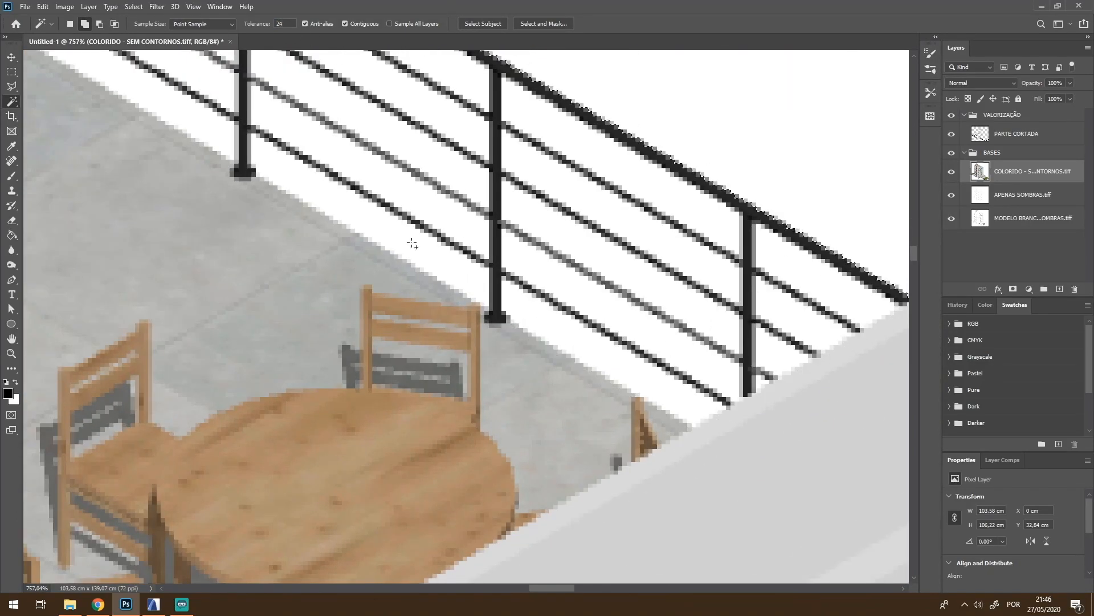
type("10")
key("Return")
left_click(649, 183)
scroll(701, 364, "right", 2)
scroll(701, 364, "down", 8)
scroll(430, 234, "up", 6)
left_click(430, 235)
left_click(535, 132)
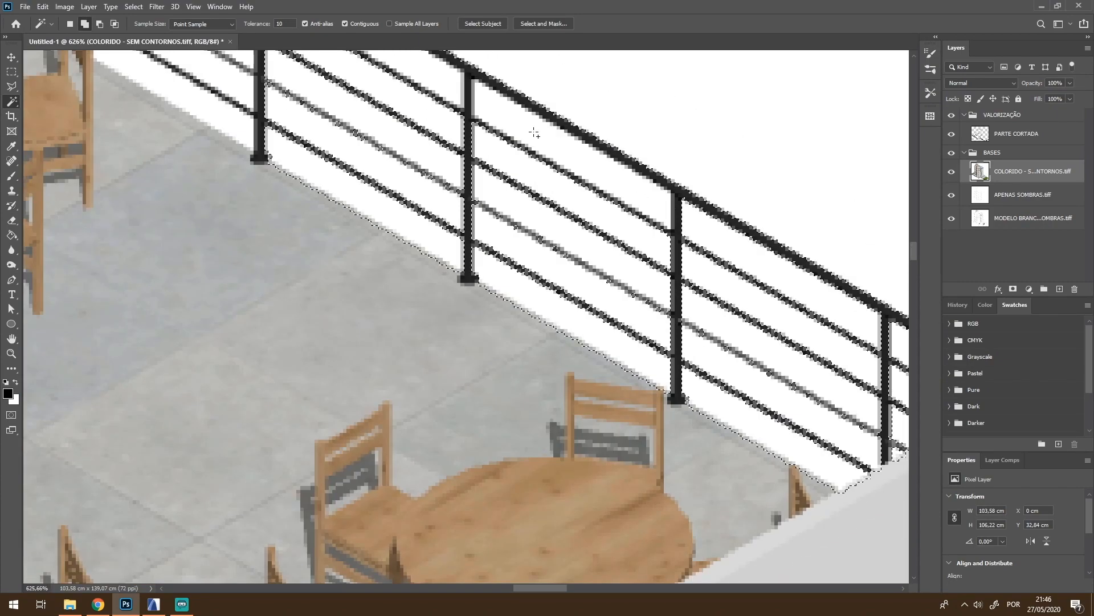
scroll(399, 342, "down", 6)
scroll(299, 177, "up", 13)
scroll(533, 314, "down", 5)
key("ctrl+z")
key("ctrl+z")
Lower the Magic Wand tolerance to 5 and check the railing by toggling the COLORIDO - SEM CONTORNOS layer's visibility
double_click(284, 23)
type("5")
key("Return")
scroll(719, 411, "up", 4)
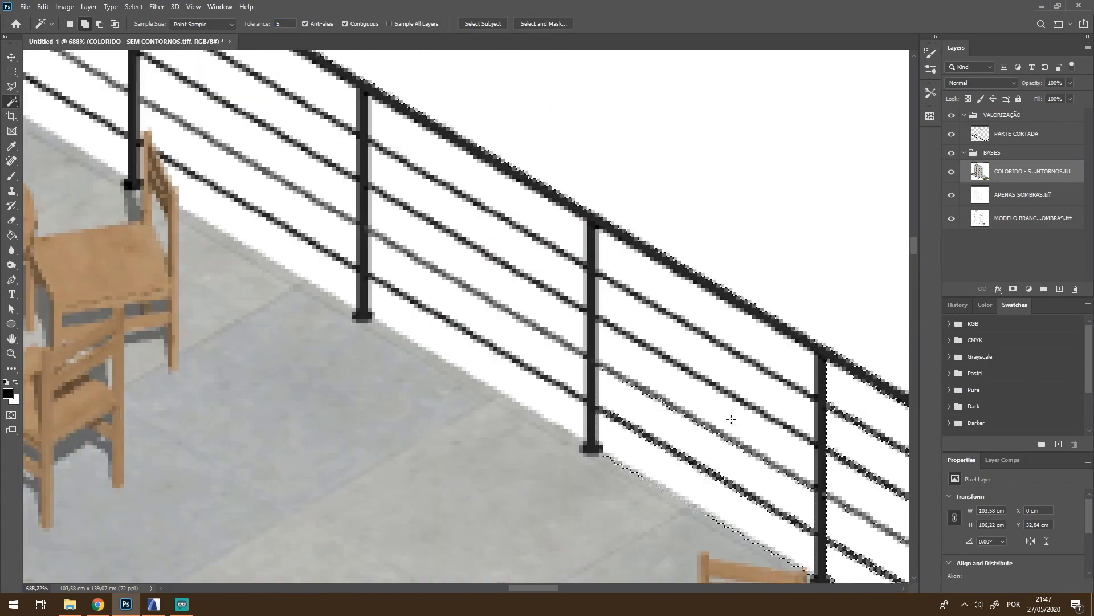
left_click(951, 172)
left_click(951, 172)
scroll(682, 354, "down", 15)
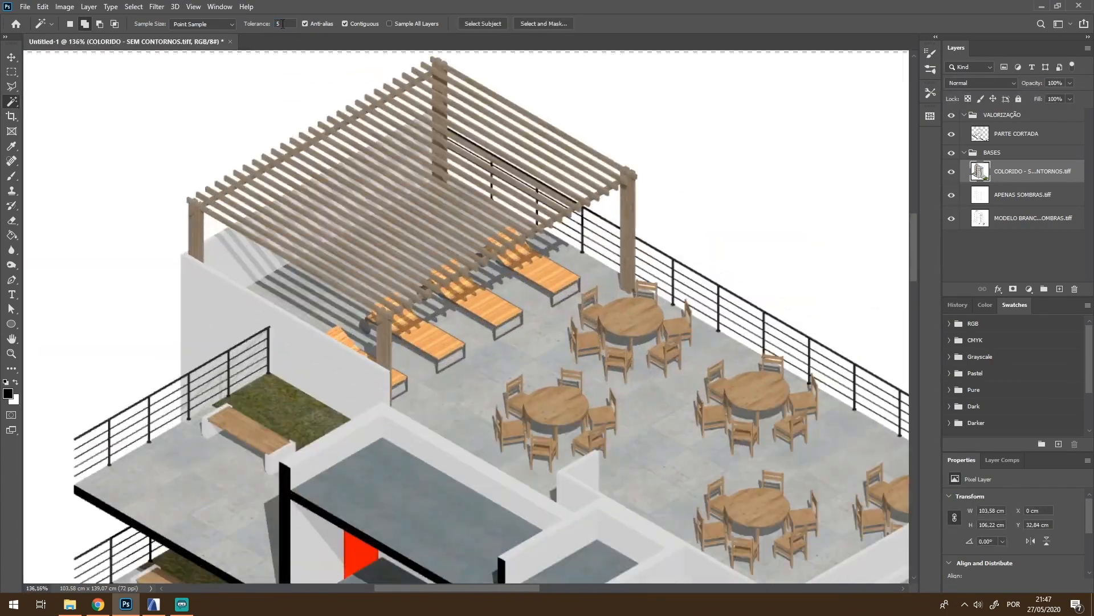
Undo the last selection change and set the Magic Wand tolerance to 100 at the pergola railing
scroll(404, 86, "up", 6)
key("ctrl+z")
scroll(607, 269, "down", 5)
scroll(724, 382, "up", 12)
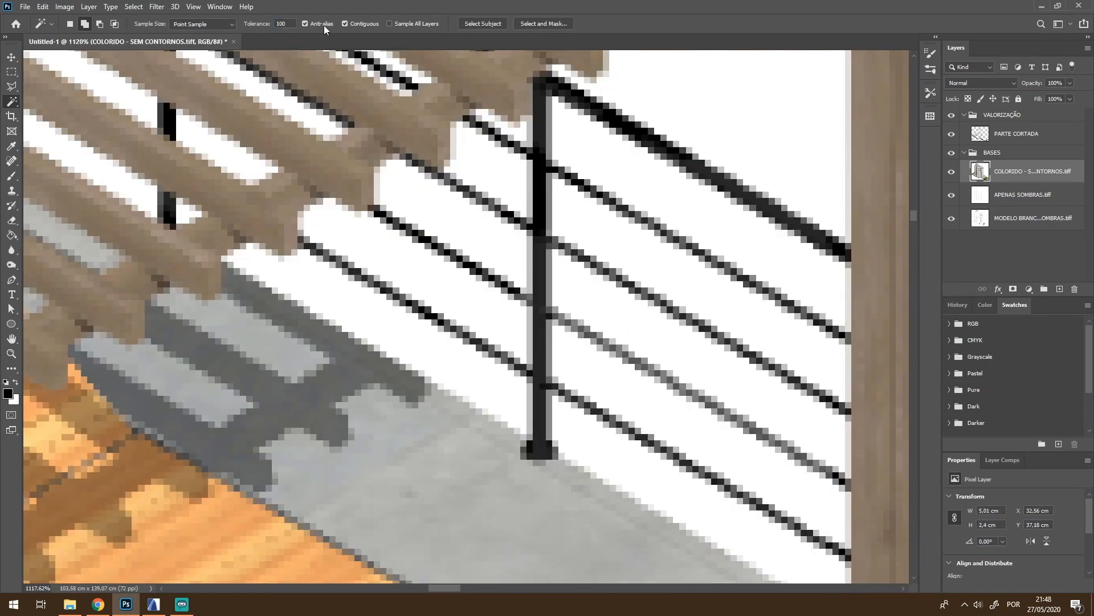
type("100")
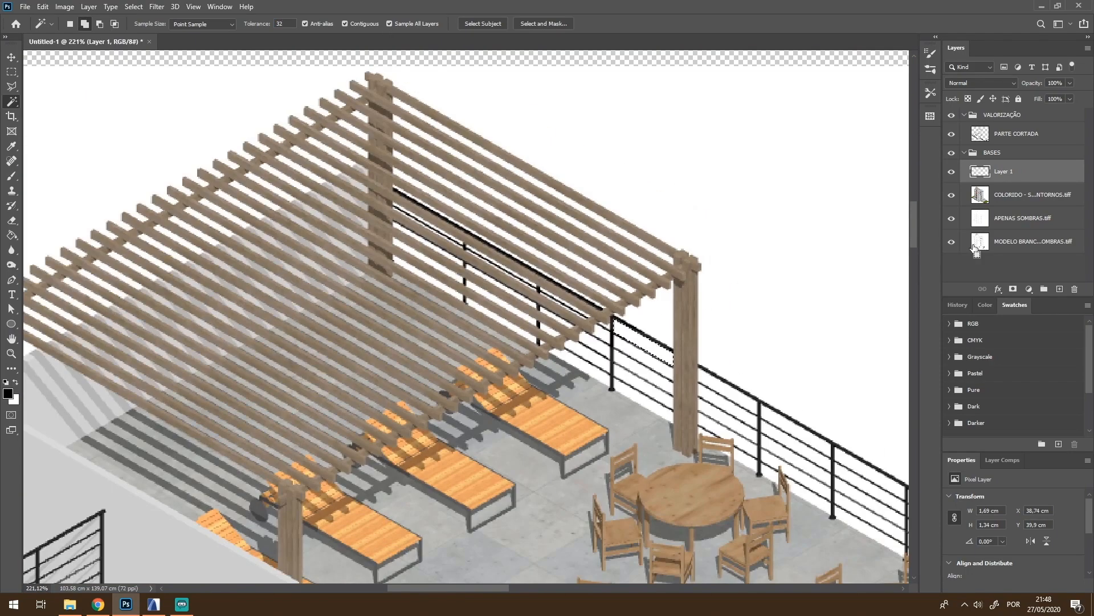
Merge Layer 1 with the coloured base layer and add the white gaps behind the stacked balcony railings to the selection
key("ctrl+e")
scroll(619, 361, "down", 8)
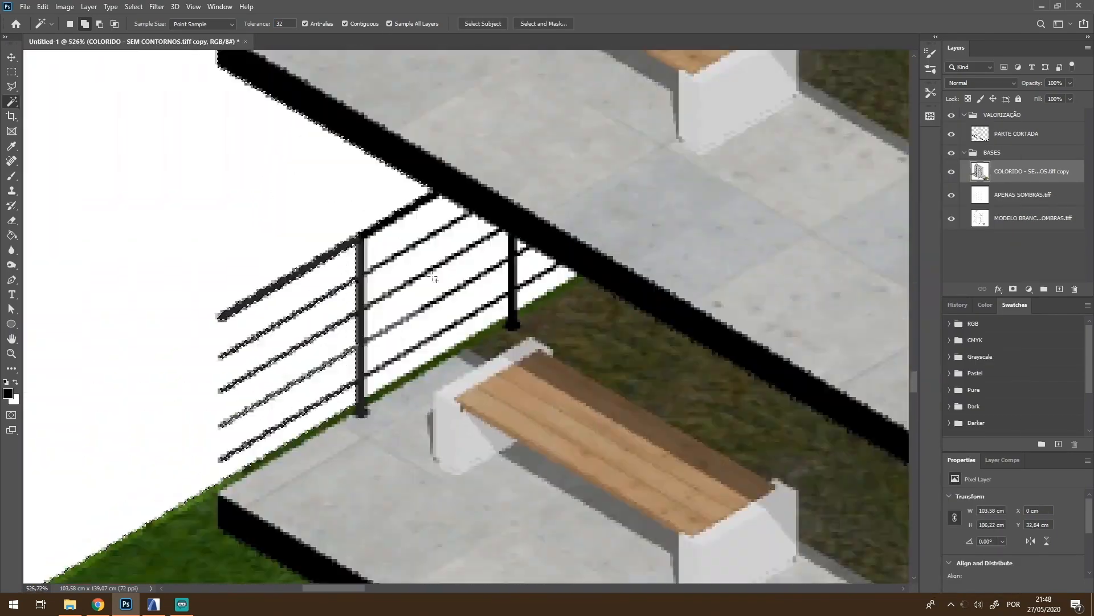
scroll(501, 269, "up", 4)
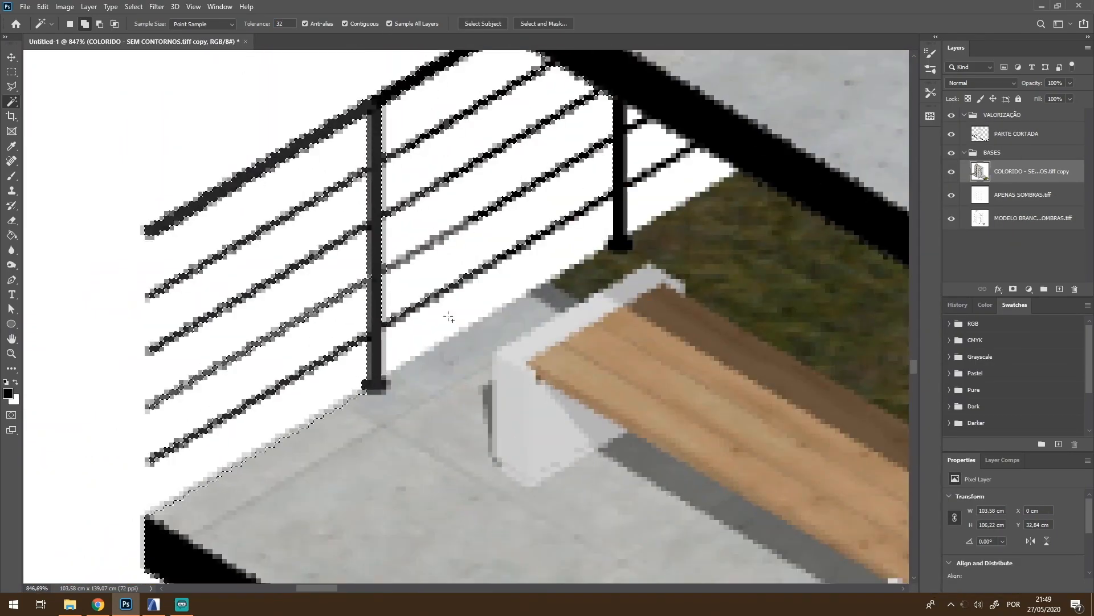
scroll(447, 315, "down", 5)
scroll(473, 270, "down", 3)
scroll(456, 239, "up", 5)
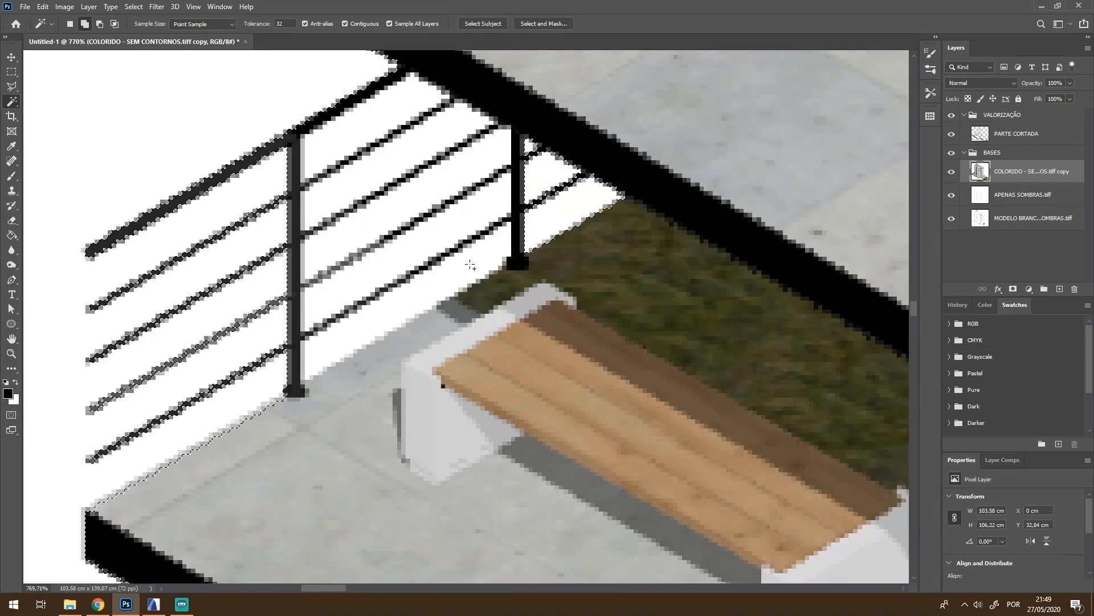
scroll(442, 212, "down", 4)
scroll(359, 285, "up", 6)
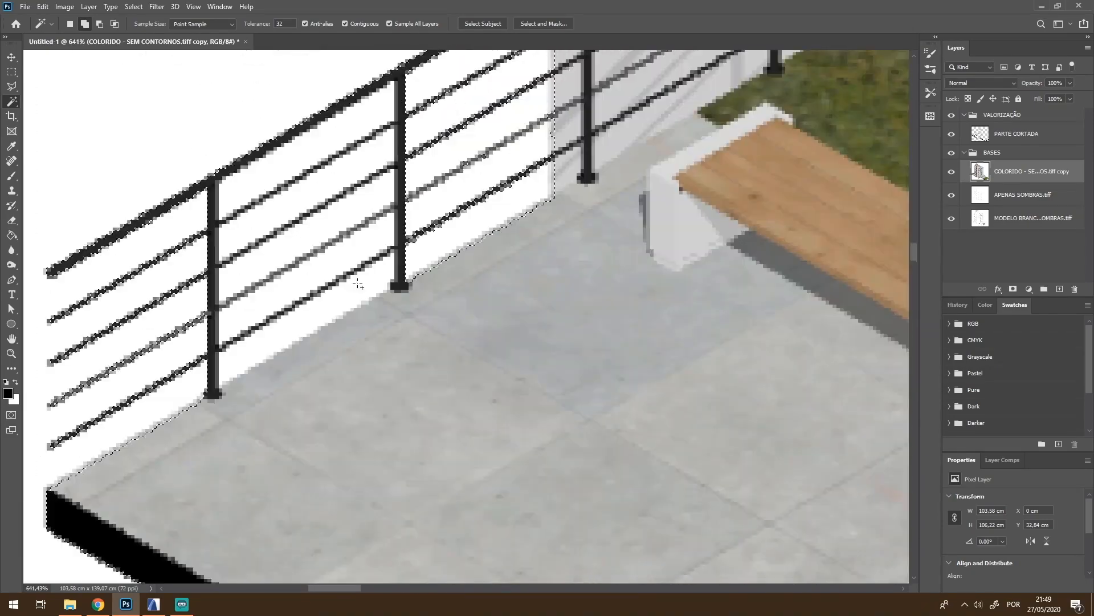
Add the white gaps behind the rooftop terrace railing, starting at its wall end, to the background selection
key("l")
scroll(176, 247, "down", 5)
key("w")
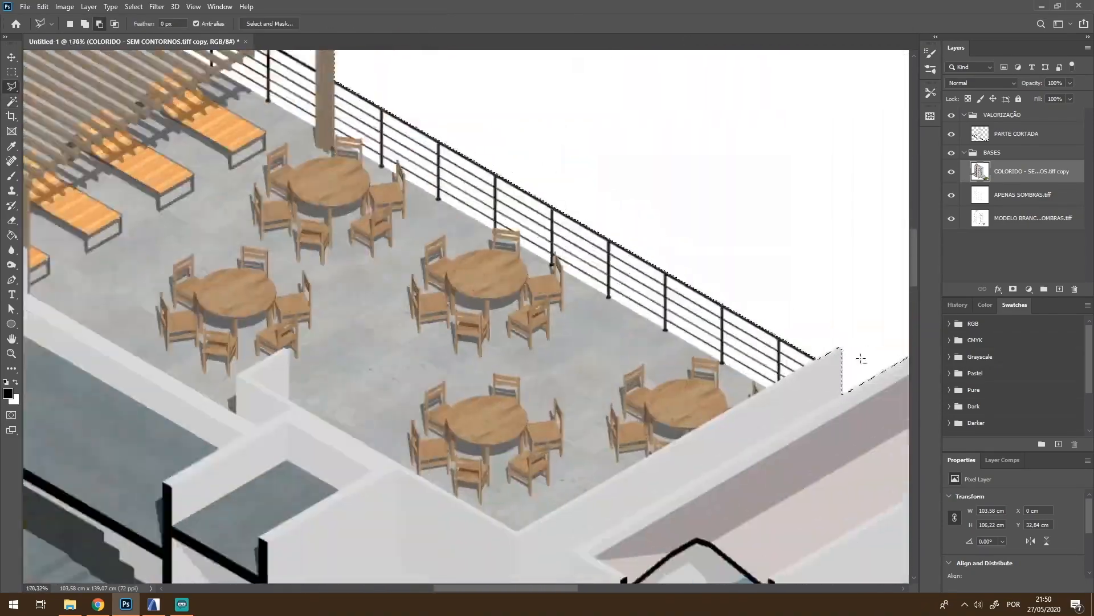
scroll(726, 376, "up", 3)
left_click(599, 388)
scroll(599, 391, "down", 5)
scroll(365, 228, "up", 7)
scroll(513, 320, "down", 5)
scroll(349, 232, "up", 5)
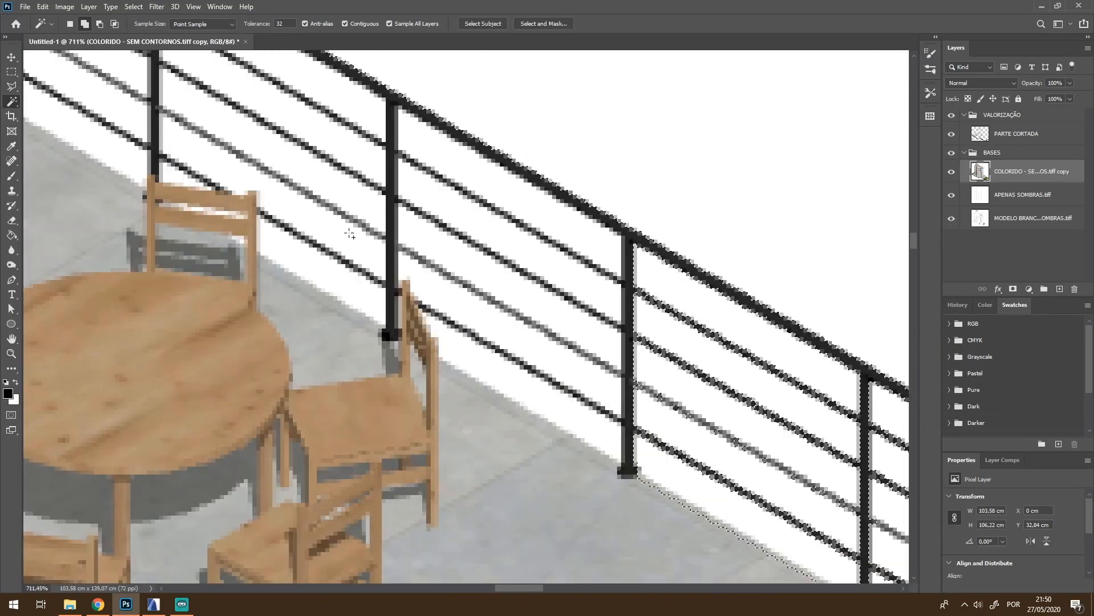
Add the white gaps behind the railing beside the dining tables, up to the pergola post, to the selection
scroll(399, 274, "up", 1)
left_click(446, 337)
scroll(446, 337, "down", 6)
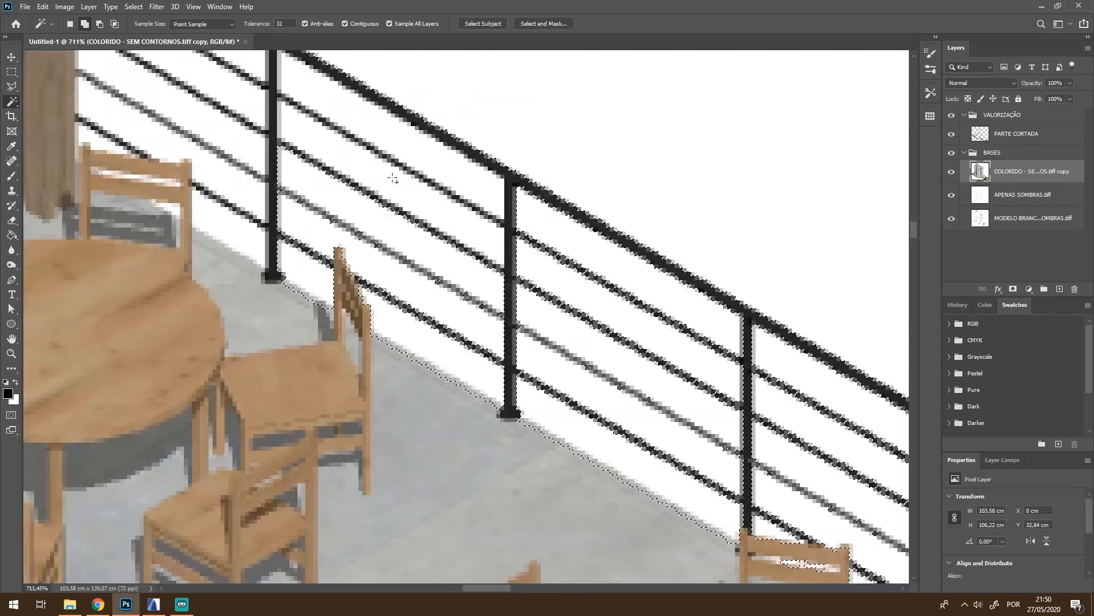
scroll(350, 298, "up", 8)
scroll(350, 298, "down", 6)
scroll(372, 362, "up", 4)
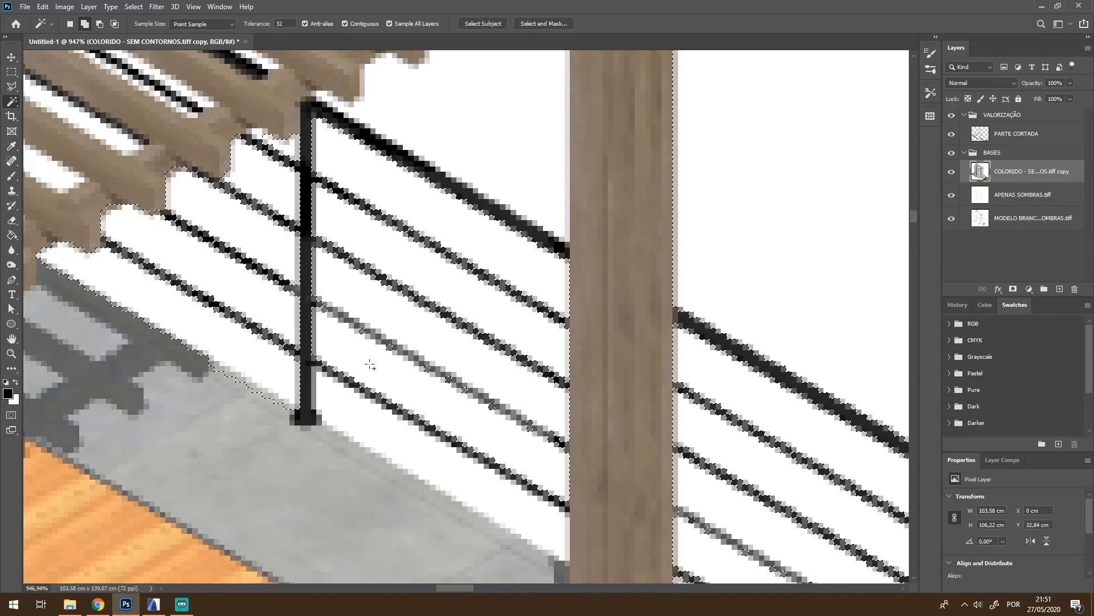
Add the white gaps between the pergola slats, around the railing posts behind them, to the background selection with the Magic Wand
scroll(273, 239, "up", 3)
left_click(273, 239)
scroll(379, 239, "up", 2)
scroll(473, 291, "down", 6)
left_click(562, 202)
scroll(513, 541, "up", 5)
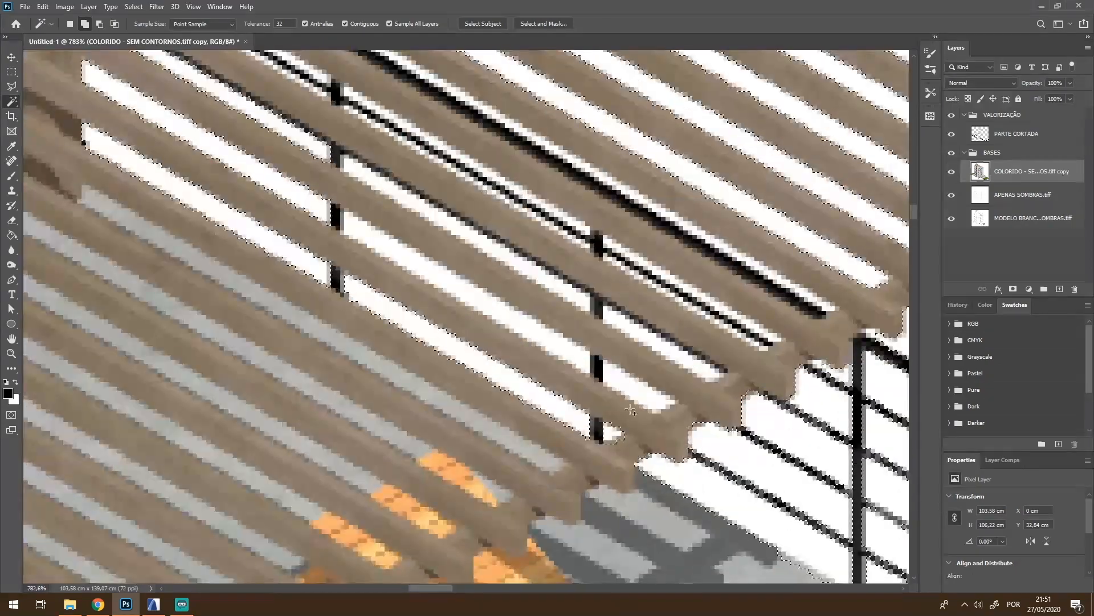
left_click_drag(336, 85, 470, 288)
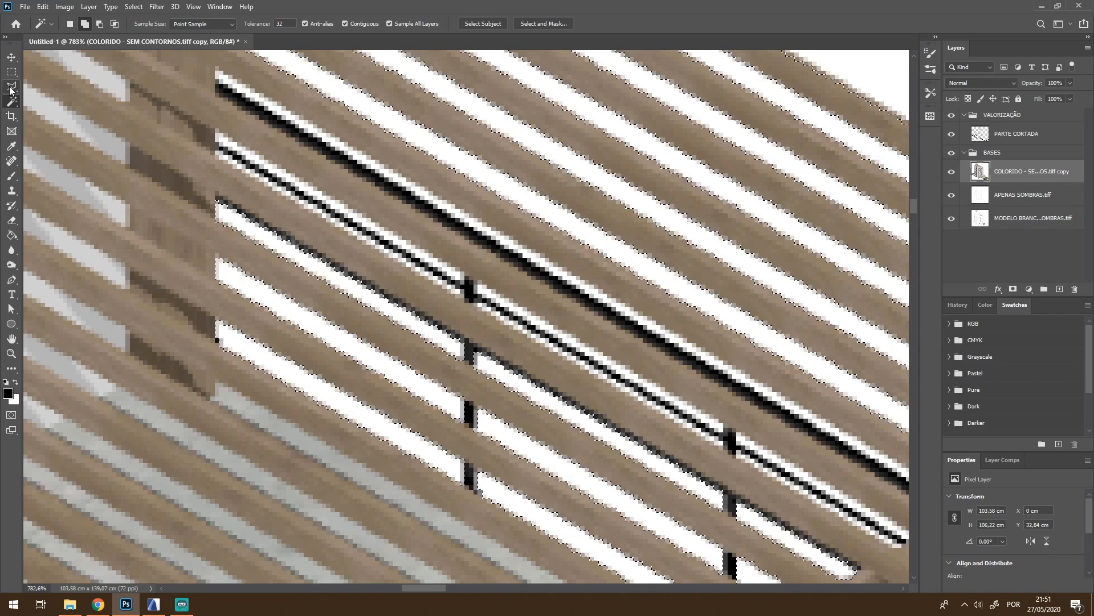
Outline the thin white strips along the handrail and bar seen between the pergola slats with the Polygonal Lasso, adding to the selection
left_click(11, 88)
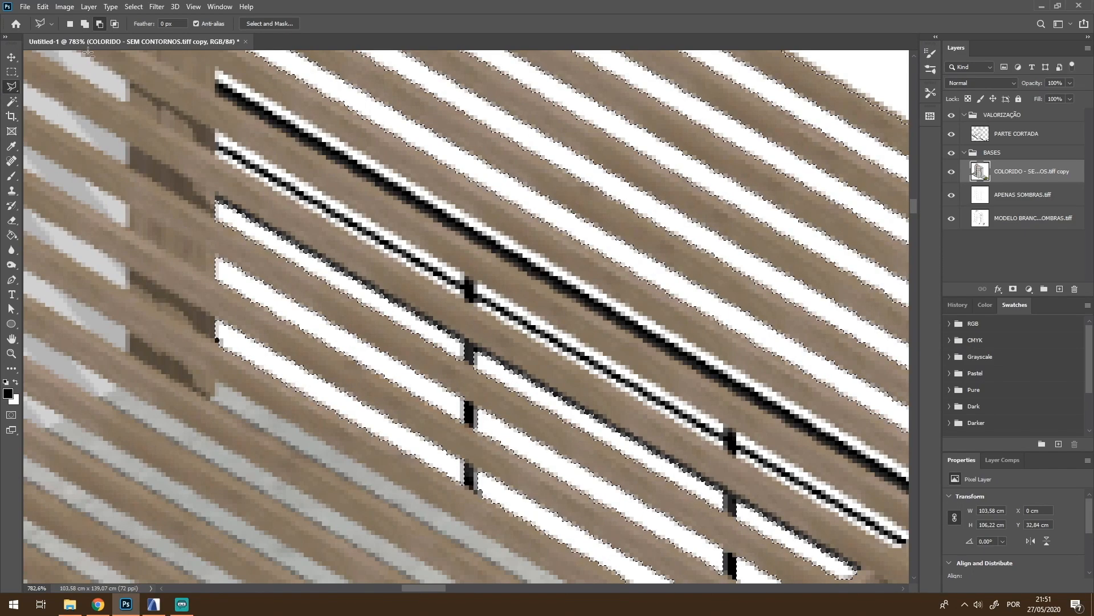
left_click(84, 25)
scroll(191, 142, "up", 2)
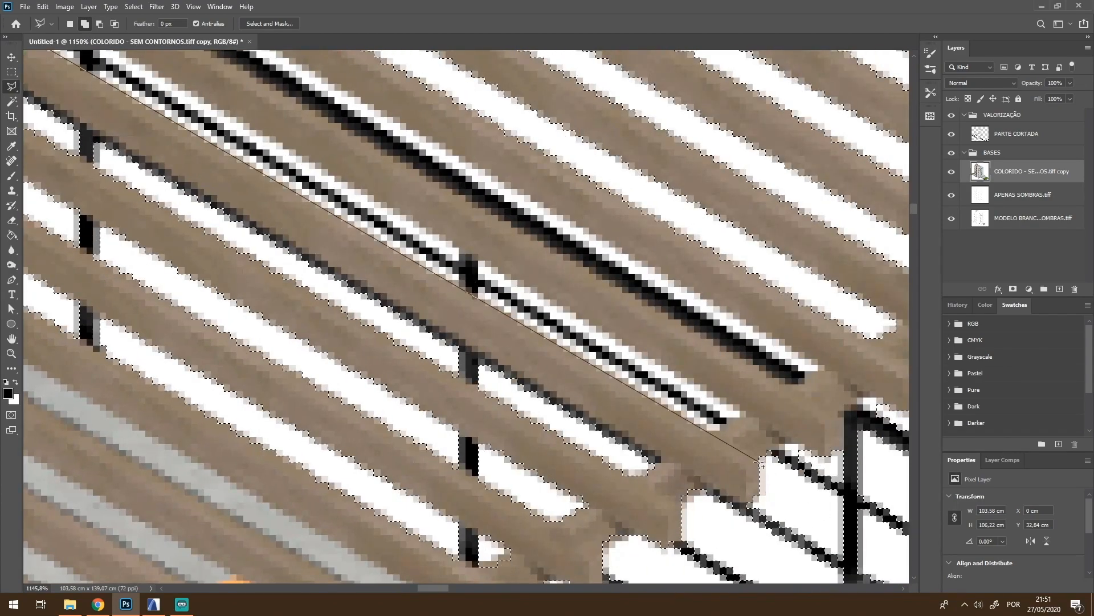
left_click(81, 71)
left_click(84, 60)
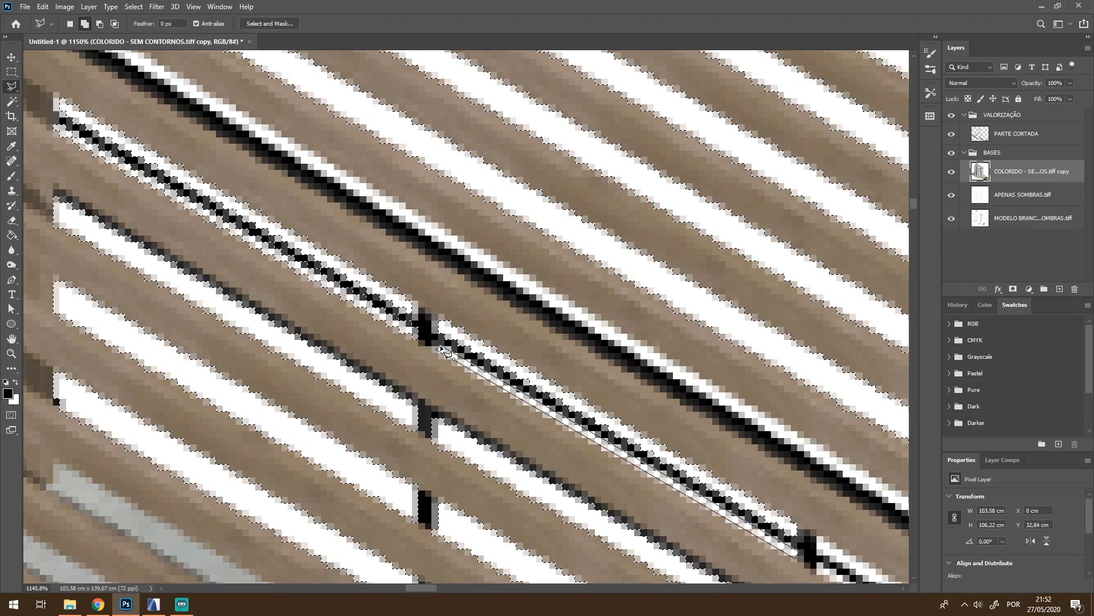
left_click(441, 349)
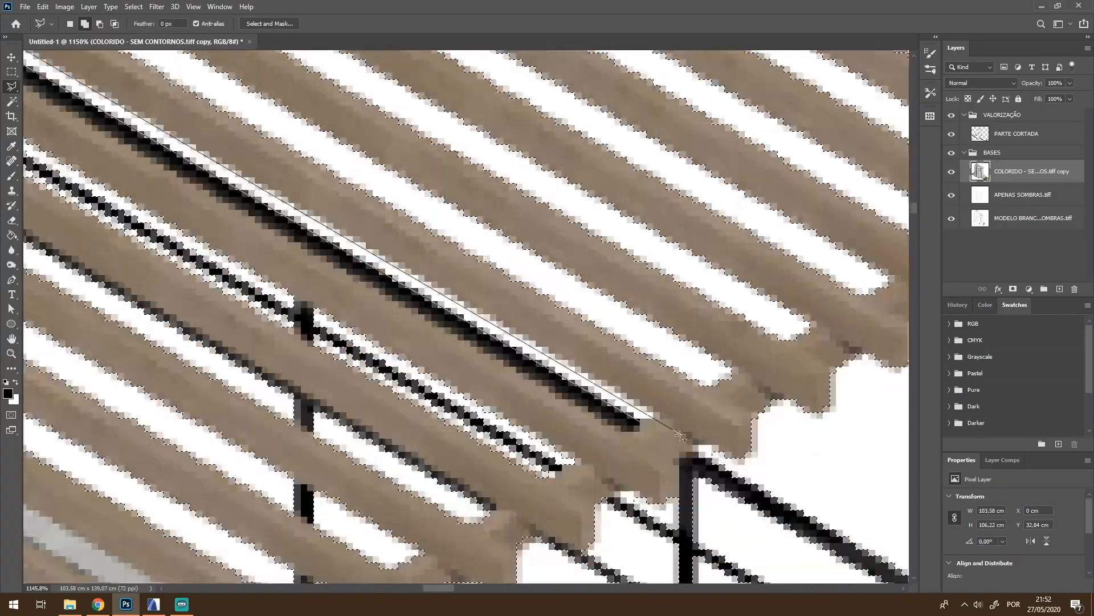
scroll(531, 399, "down", 4)
Subtract the thin horizontal bars of the rooftop terrace railing from the selection with the Polygonal Lasso
scroll(530, 399, "up", 3)
left_click(423, 275, "alt")
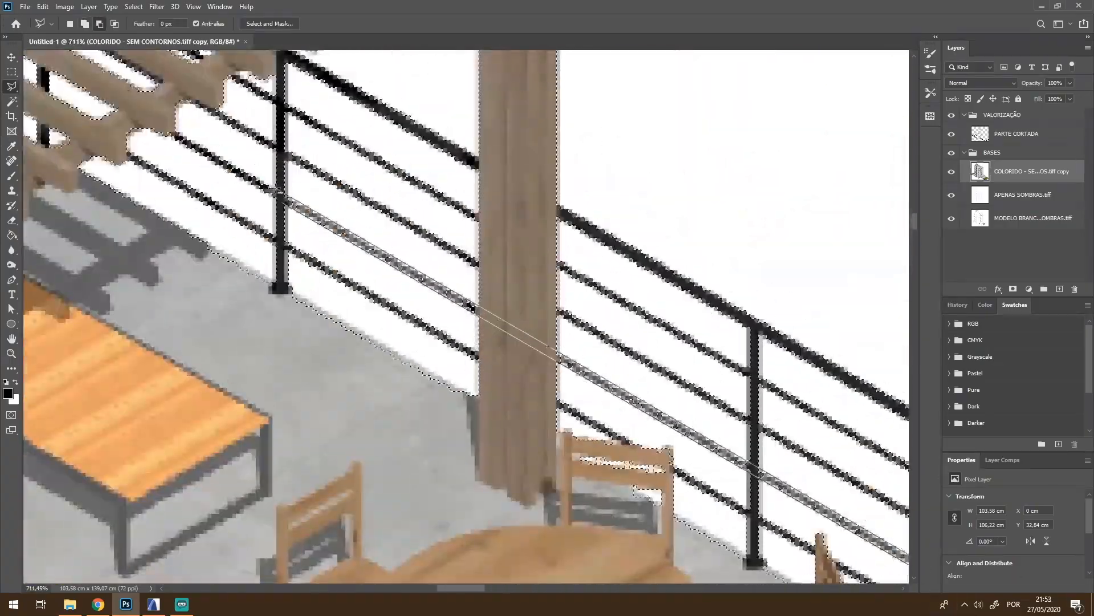
scroll(333, 239, "down", 8)
scroll(639, 485, "up", 7)
left_click(283, 175)
scroll(711, 415, "down", 10)
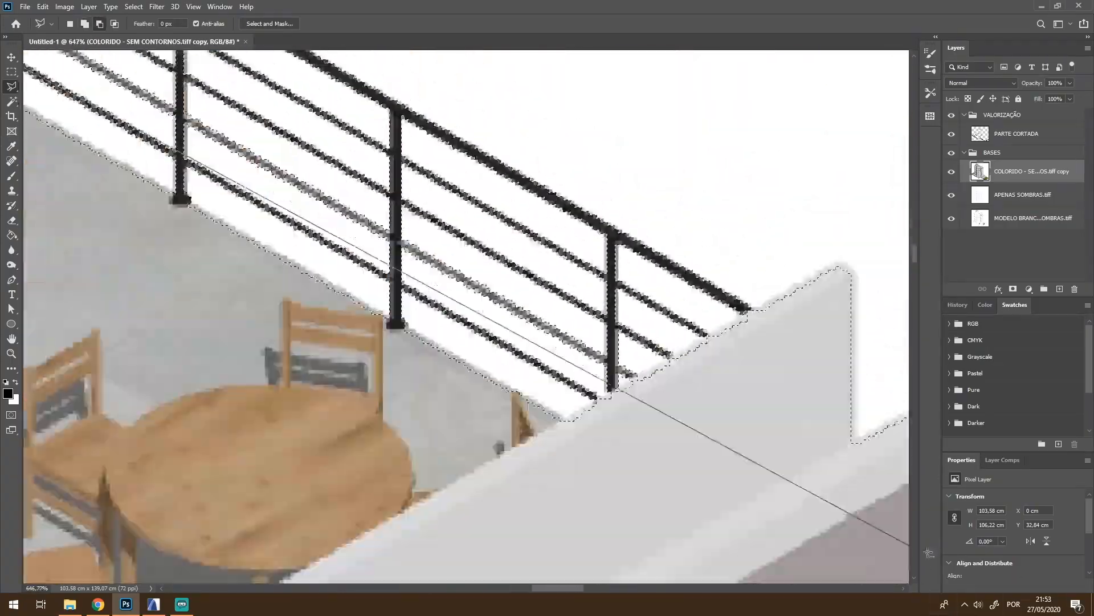
Subtract the edges of the rooftop end wall and the building's side facade from the selection with the Polygonal Lasso
scroll(409, 396, "up", 9)
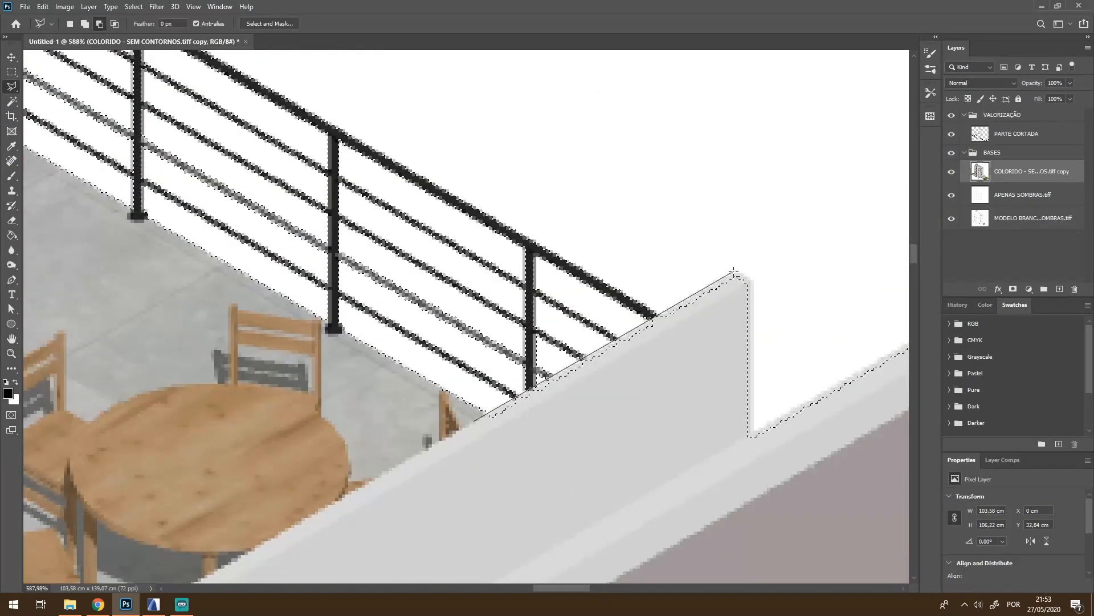
scroll(800, 520, "down", 13)
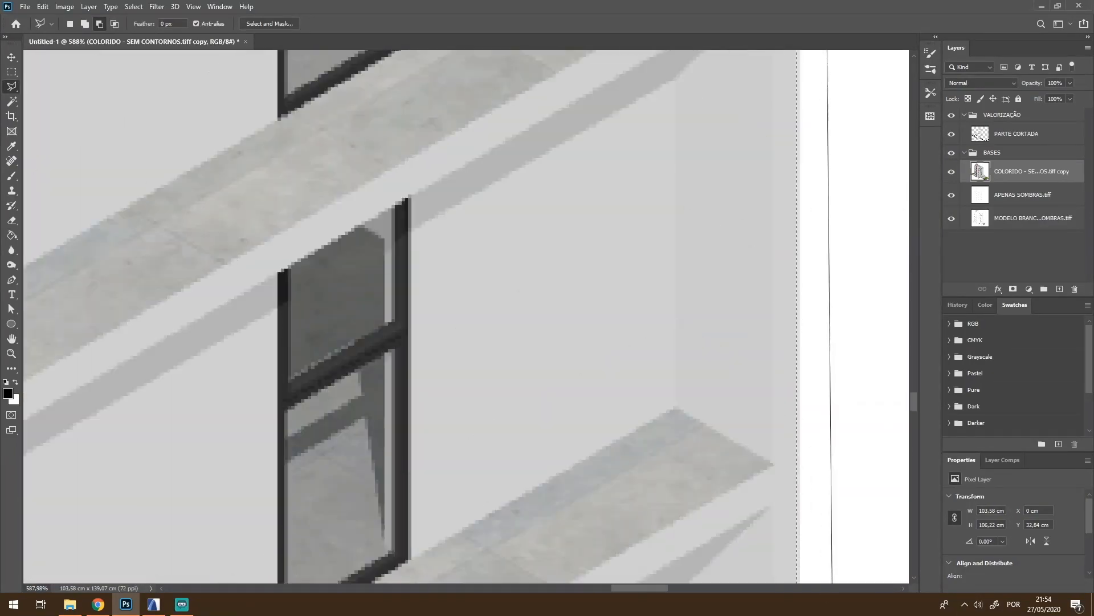
scroll(541, 200, "down", 7)
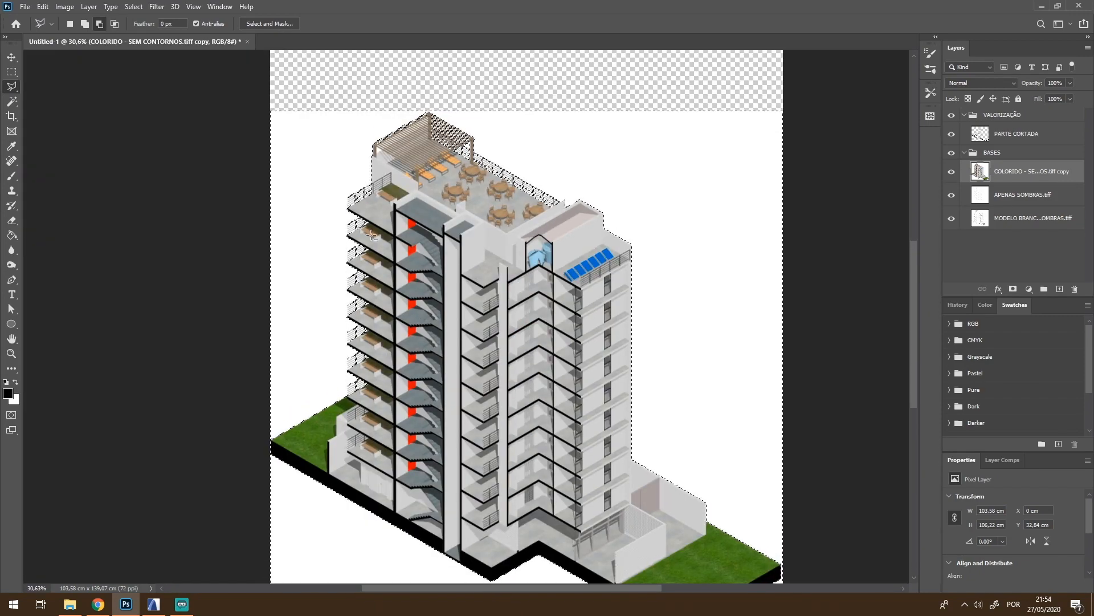
Create a layer mask on the COLORIDO layer from the background selection
scroll(525, 233, "up", 10)
scroll(604, 380, "down", 6)
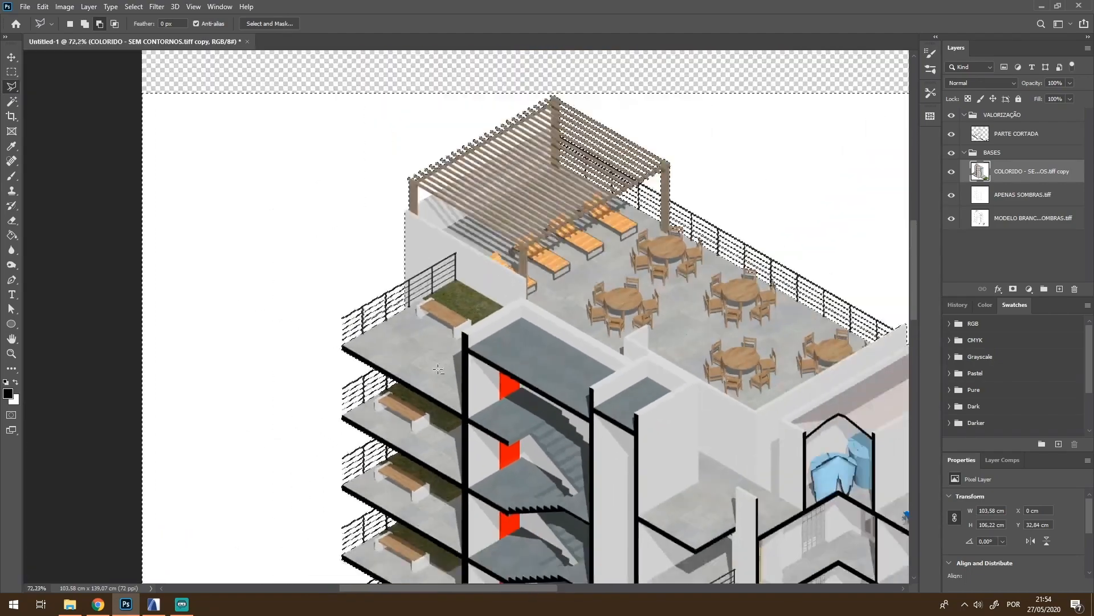
scroll(618, 411, "up", 2)
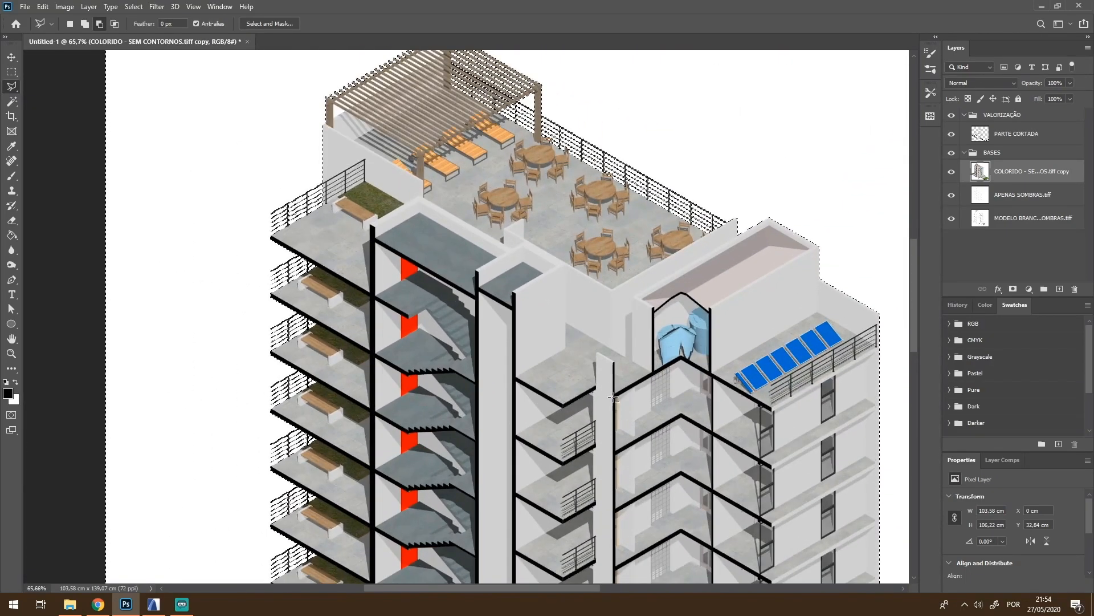
scroll(533, 359, "down", 1)
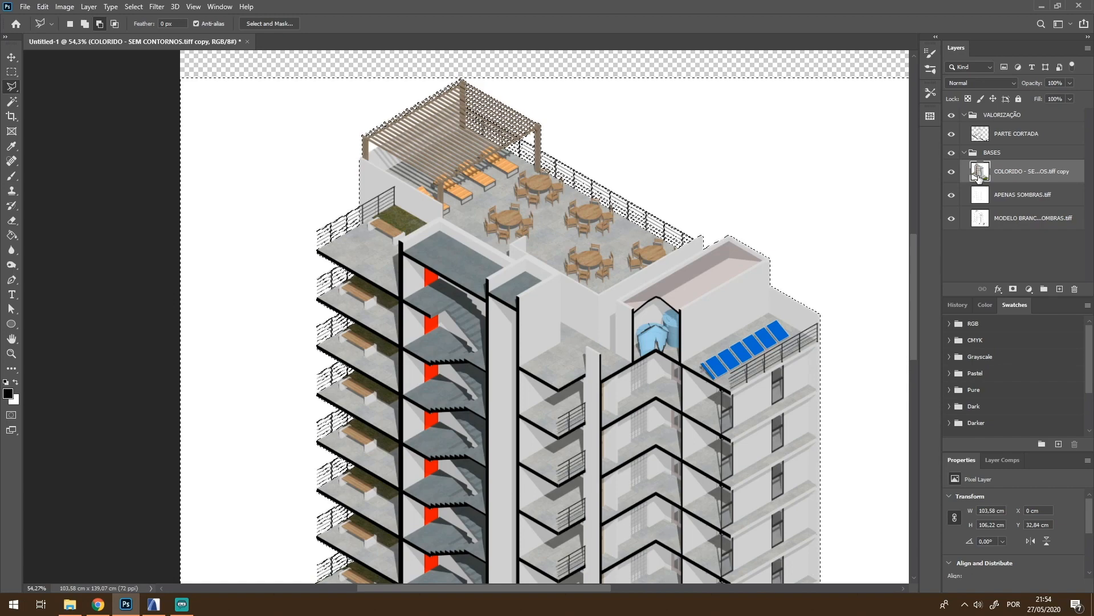
left_click(1013, 290)
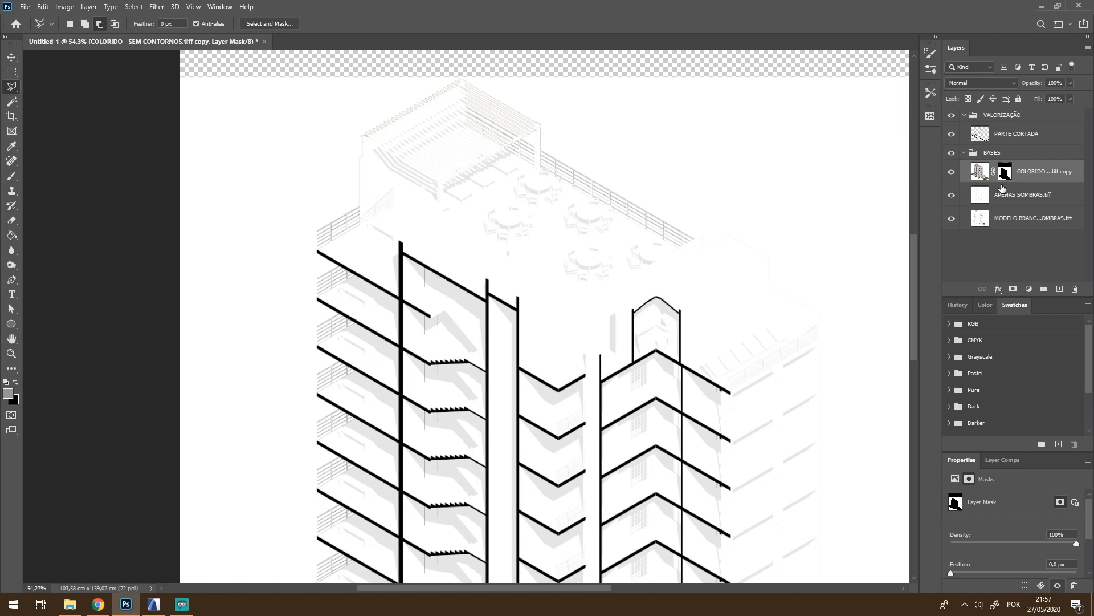
Invert the COLORIDO layer's mask so it shows the building and hides the white background
scroll(945, 299, "down", 6)
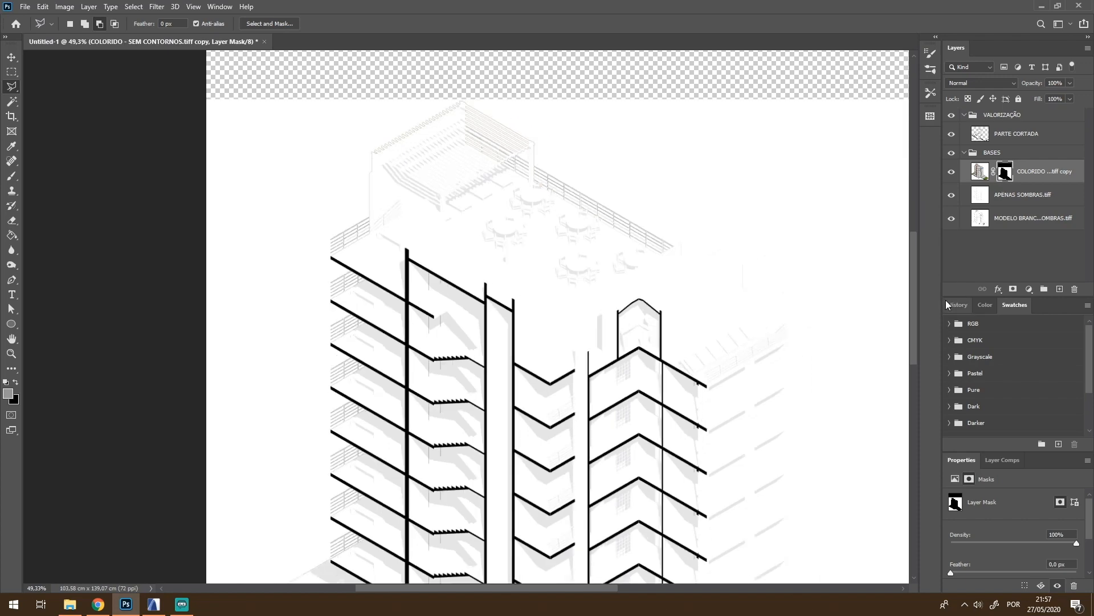
scroll(728, 313, "down", 4)
scroll(580, 196, "up", 4)
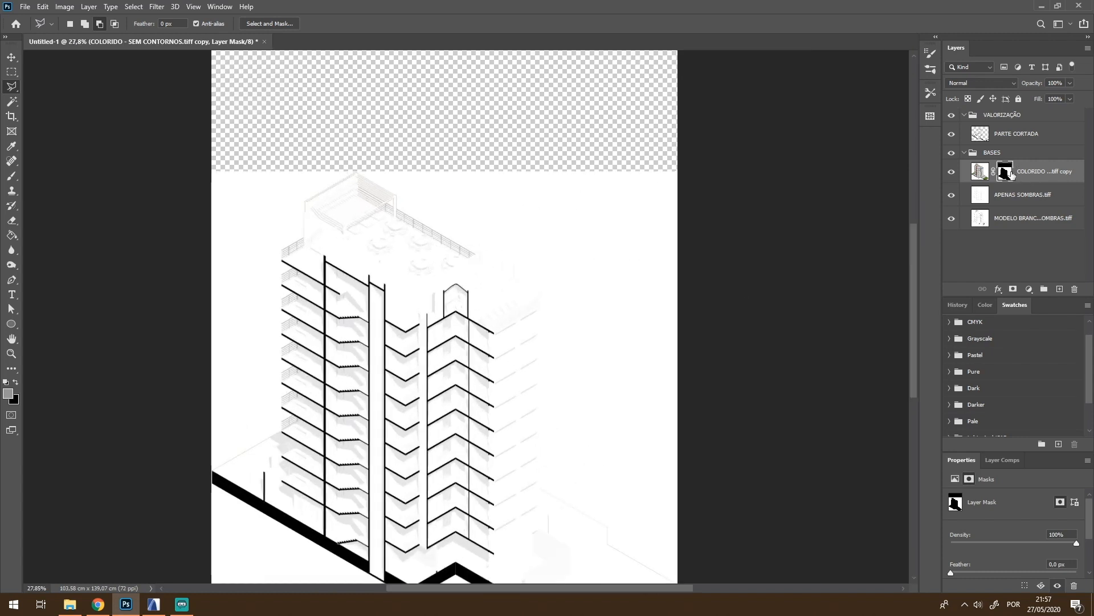
left_click(979, 171)
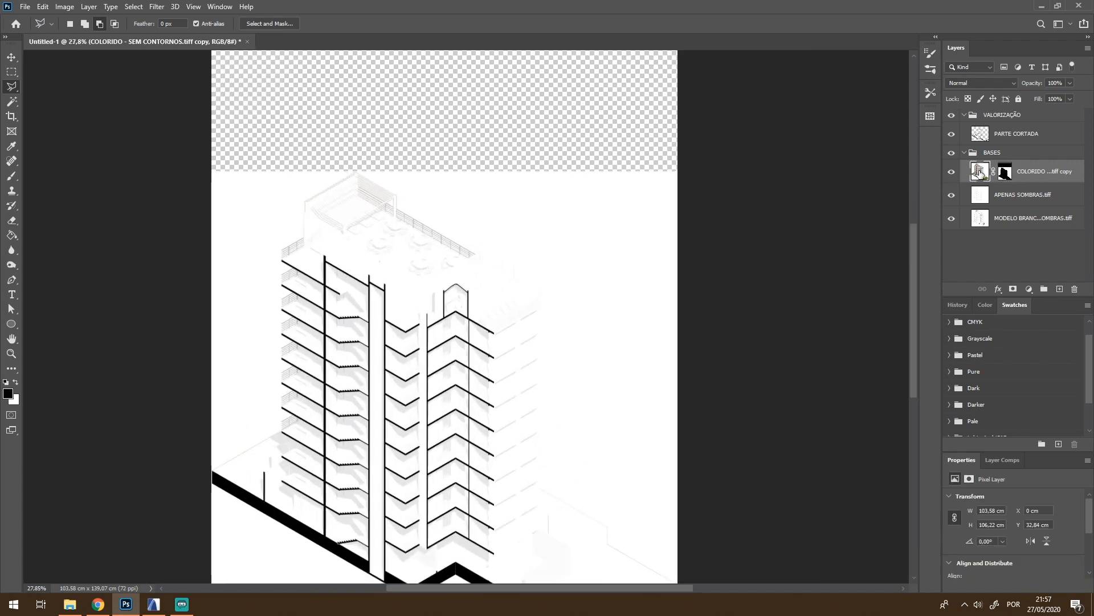
left_click(1005, 172)
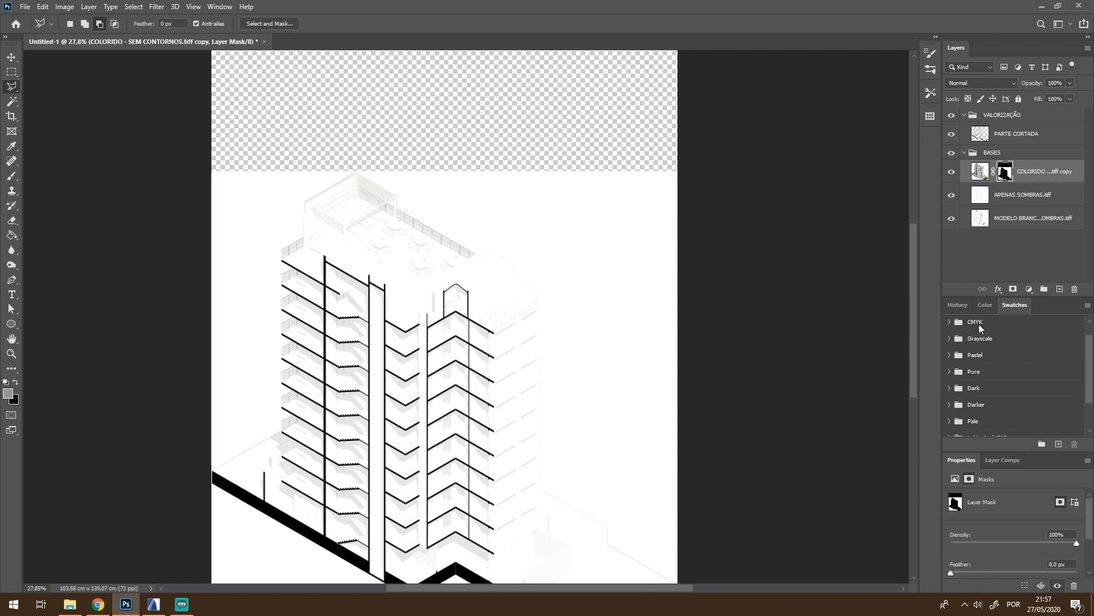
key("ctrl+i")
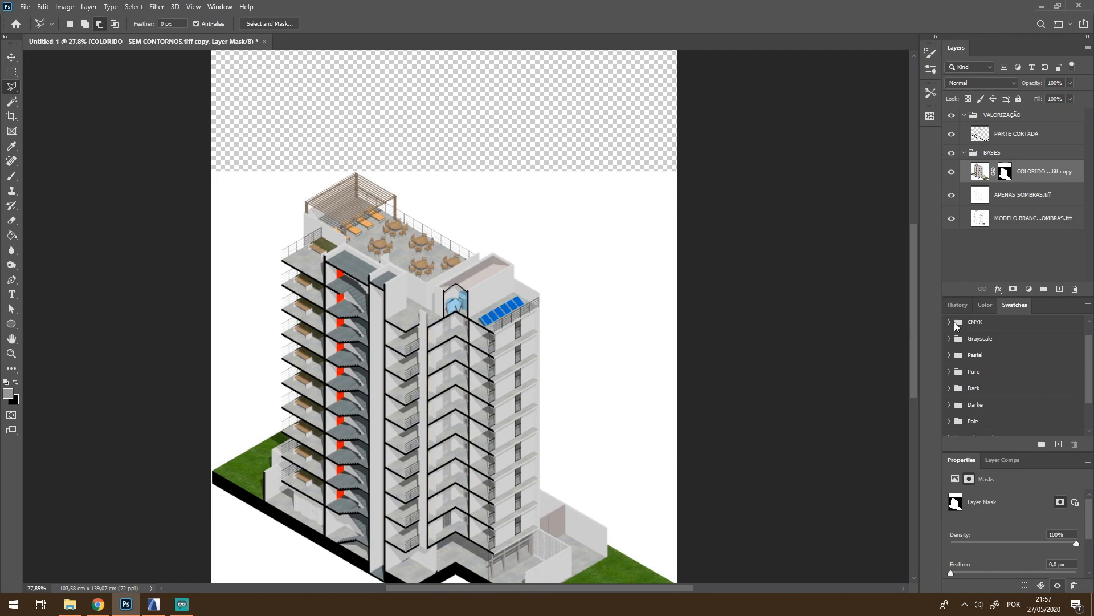
Hide the APENAS SOMBRAS layer and the MODELO BRANCO layer beneath the coloured building
left_click(951, 195)
left_click(951, 221)
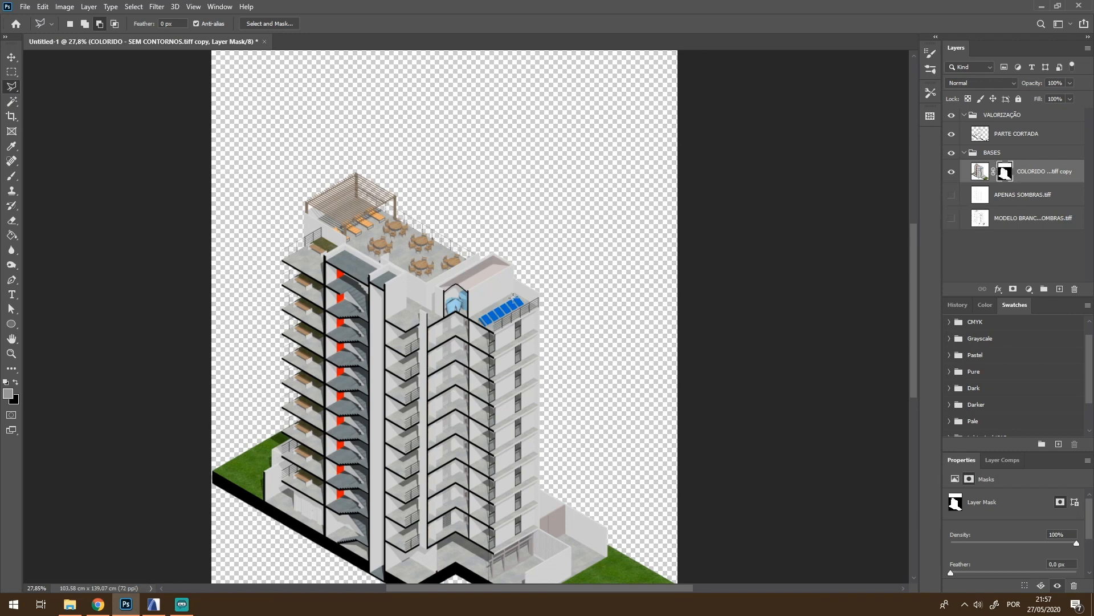
scroll(677, 371, "down", 3)
scroll(677, 372, "up", 3)
scroll(593, 450, "down", 1)
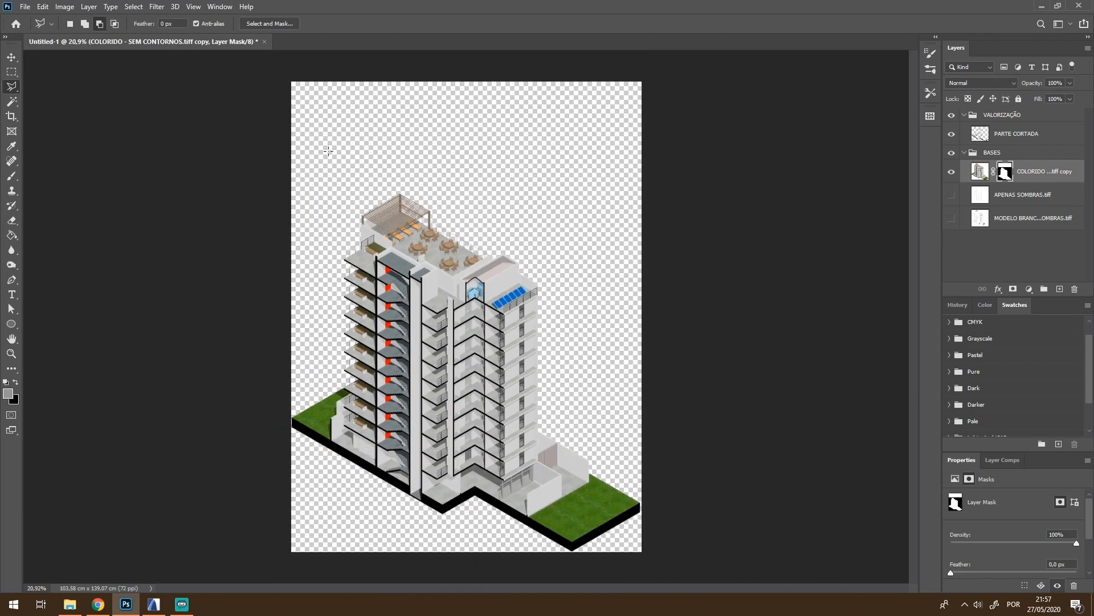
scroll(284, 138, "up", 1)
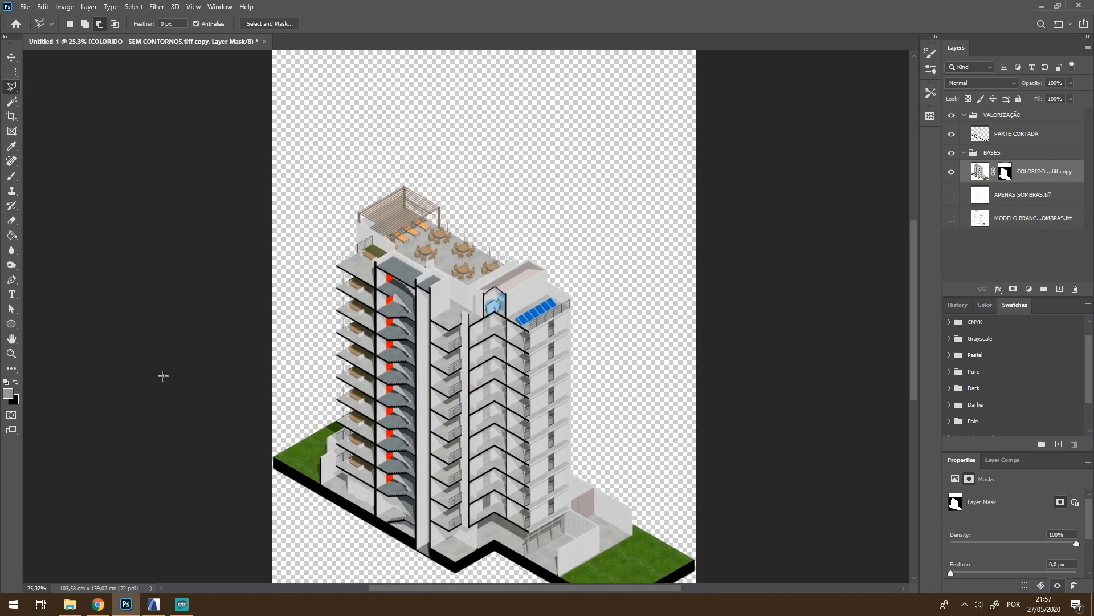
Select the empty strip above the building with the Rectangular Marquee, fill it with black on the layer mask and deselect
left_click(11, 72)
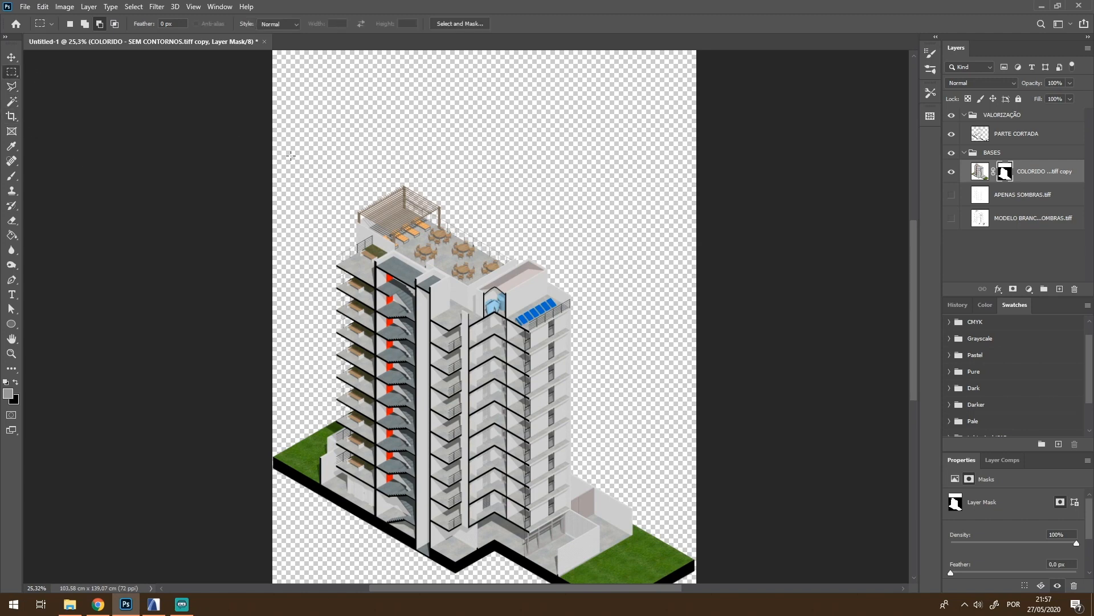
left_click_drag(270, 190, 716, 97)
scroll(343, 413, "up", 1)
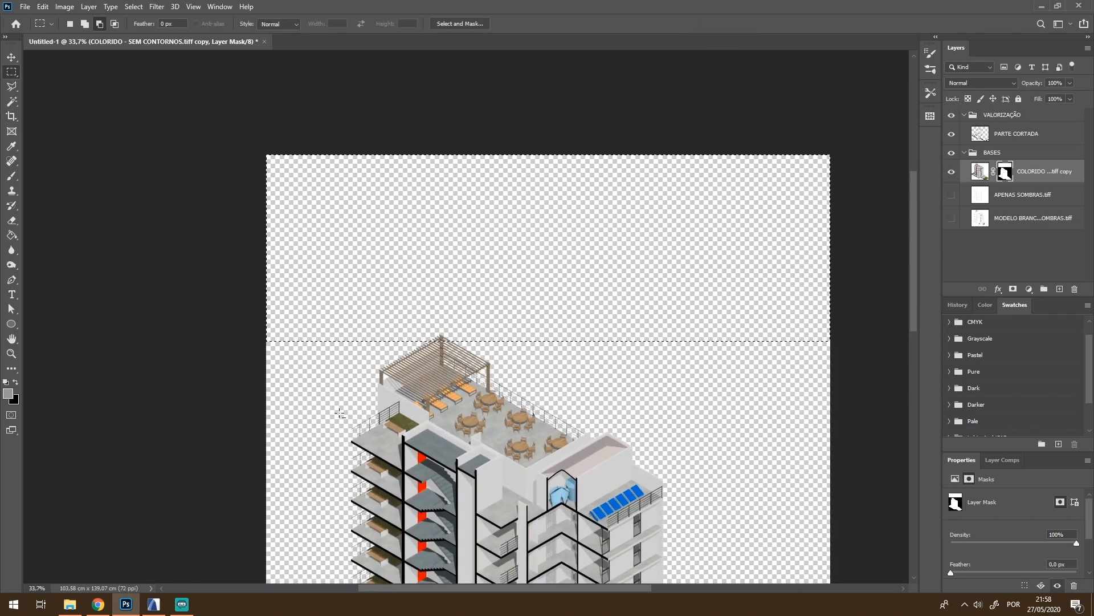
key("ctrl+d")
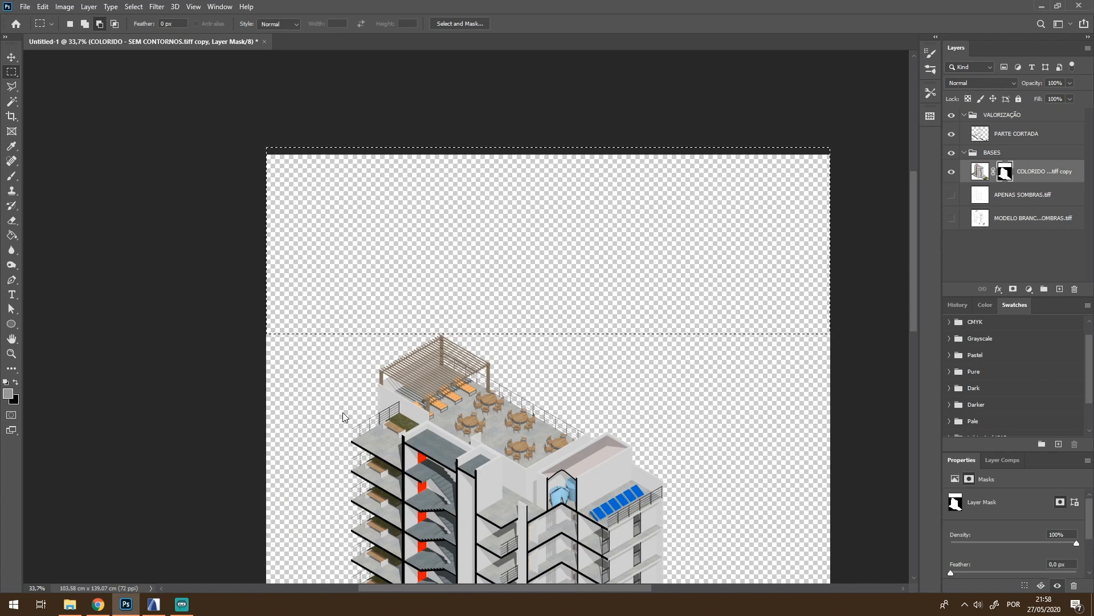
key("d")
left_click(343, 413)
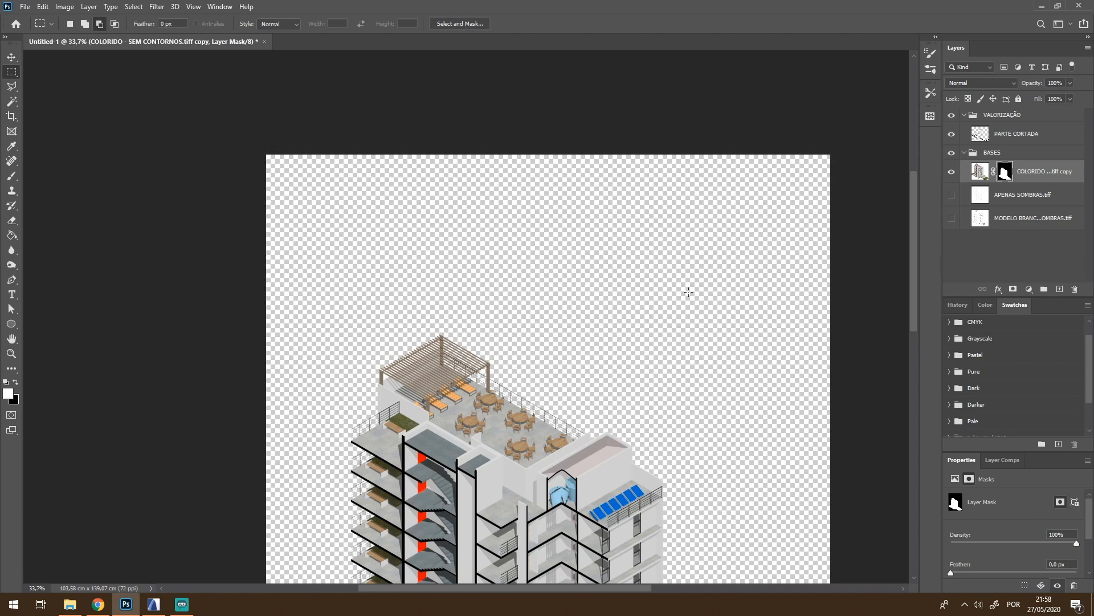
Create a new layer group named FUNDO below the BASES group
scroll(413, 391, "up", 2)
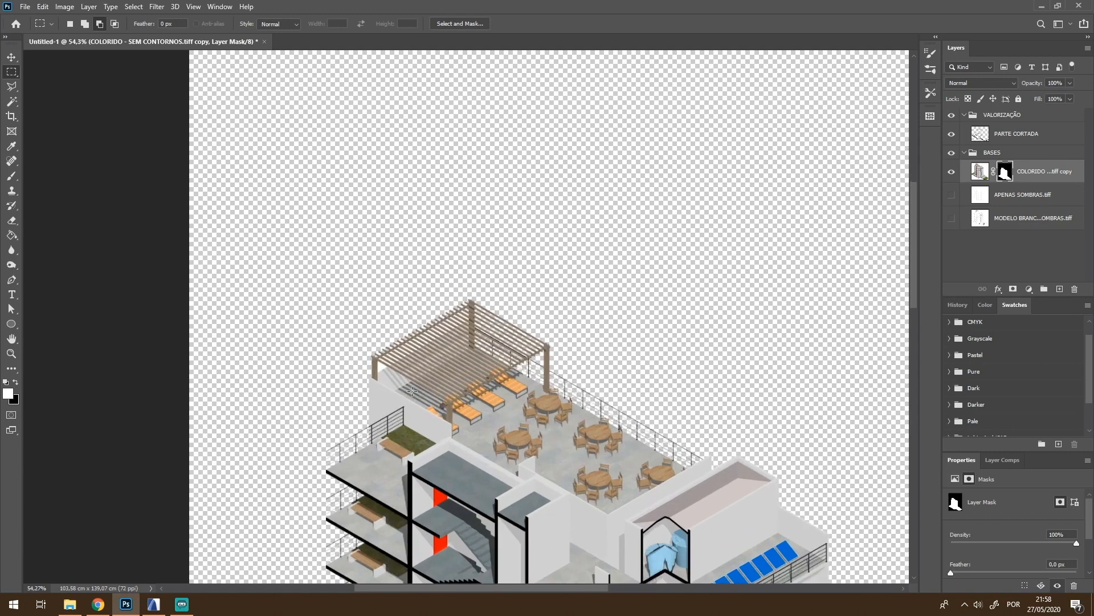
scroll(413, 391, "up", 1)
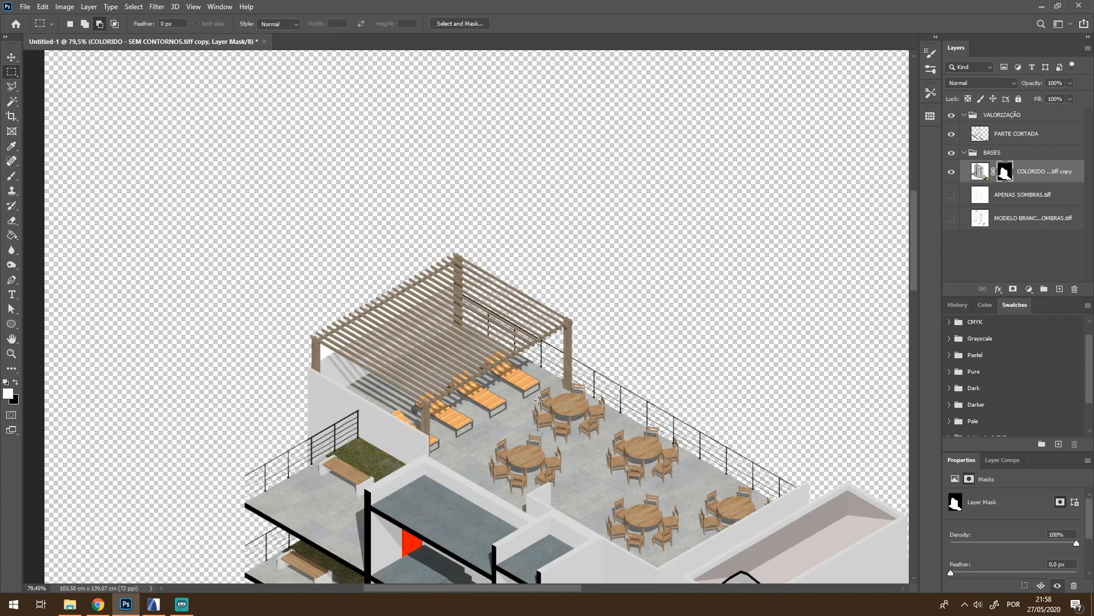
scroll(539, 401, "down", 5)
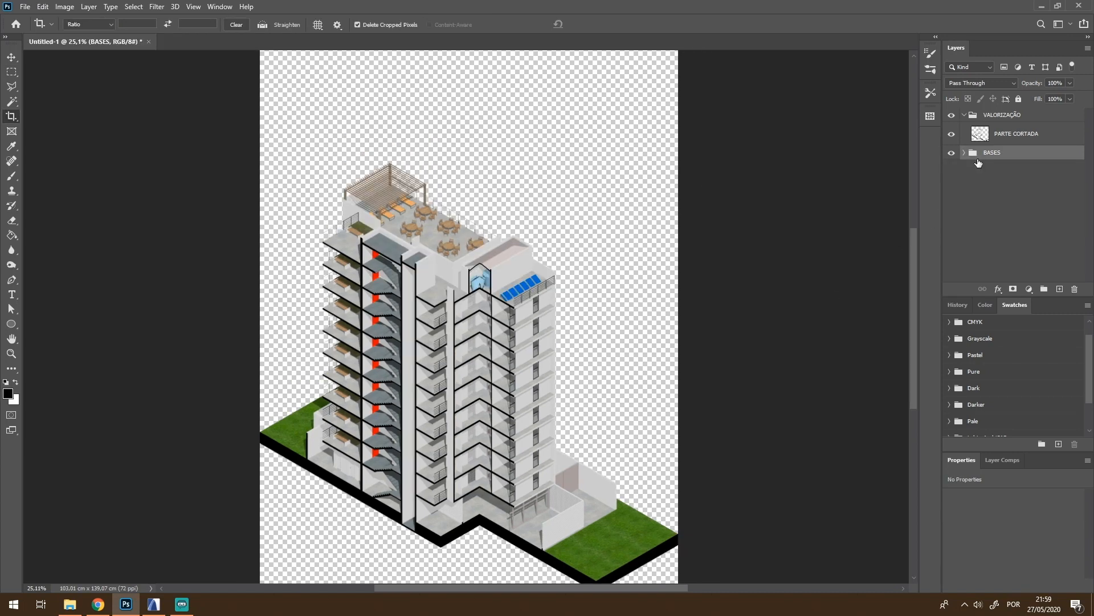
left_click(1045, 289)
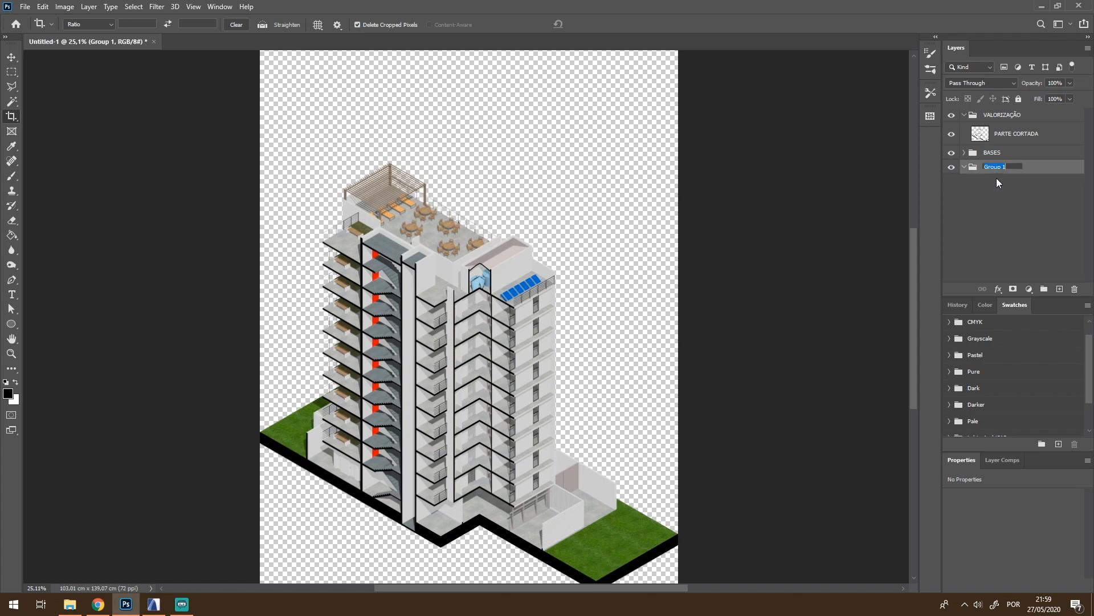
type("FUNDO")
key("Return")
Add two empty layers named CÉU and CHÃO inside the FUNDO group, with CHÃO beneath CÉU
left_click(1060, 290)
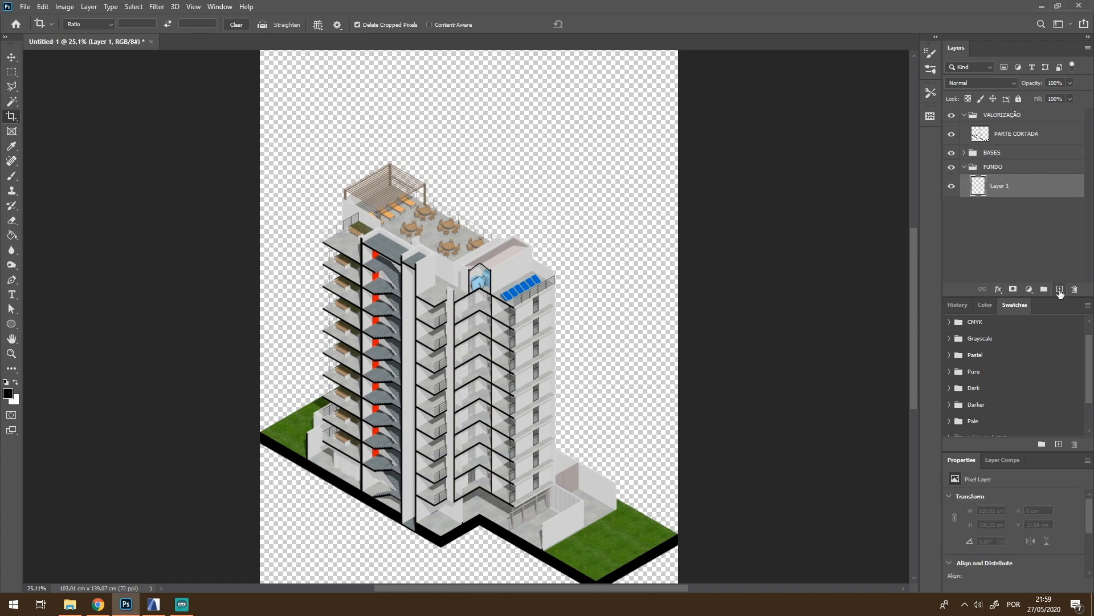
double_click(999, 185)
type("CÉU")
key("Return")
left_click(1059, 290)
double_click(1003, 187)
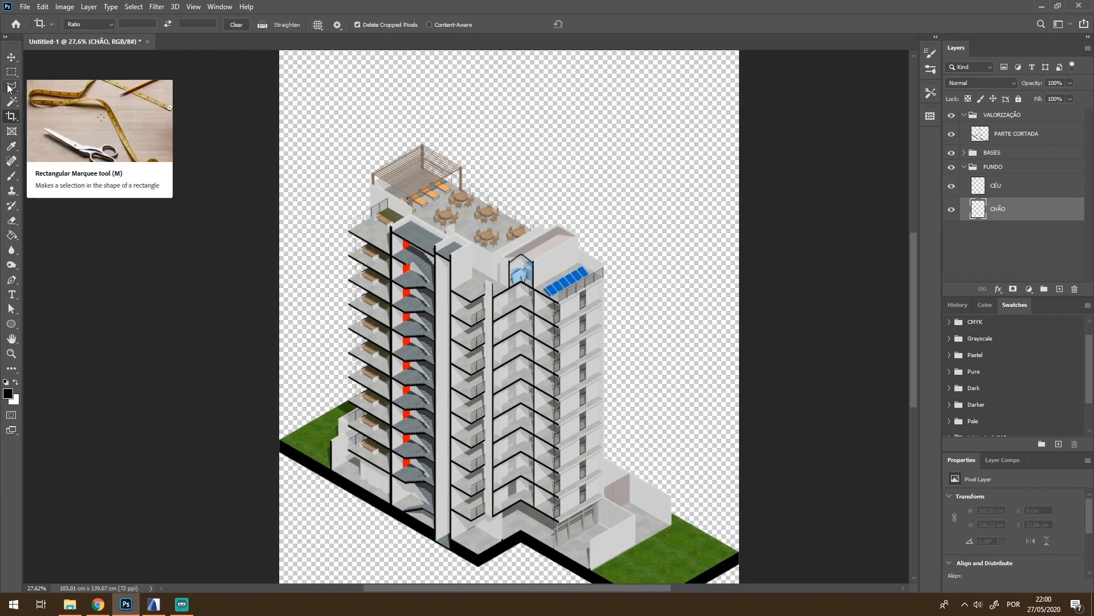
On the CÉU layer, outline the whole sky area behind the building with the Polygonal Lasso, cutting across below the grass edge
left_click(11, 87)
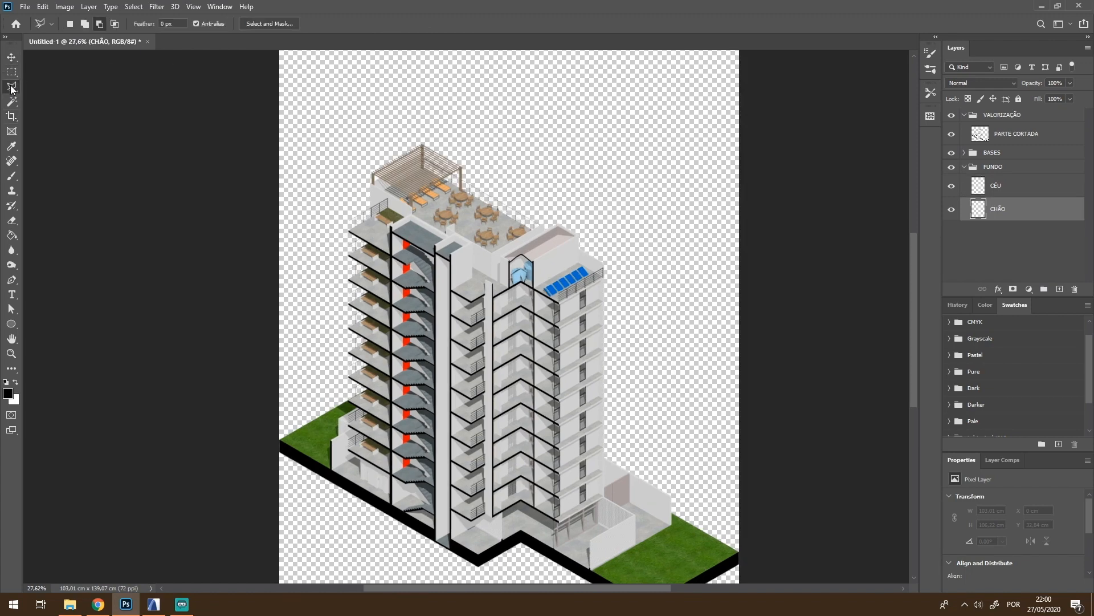
left_click(1016, 189)
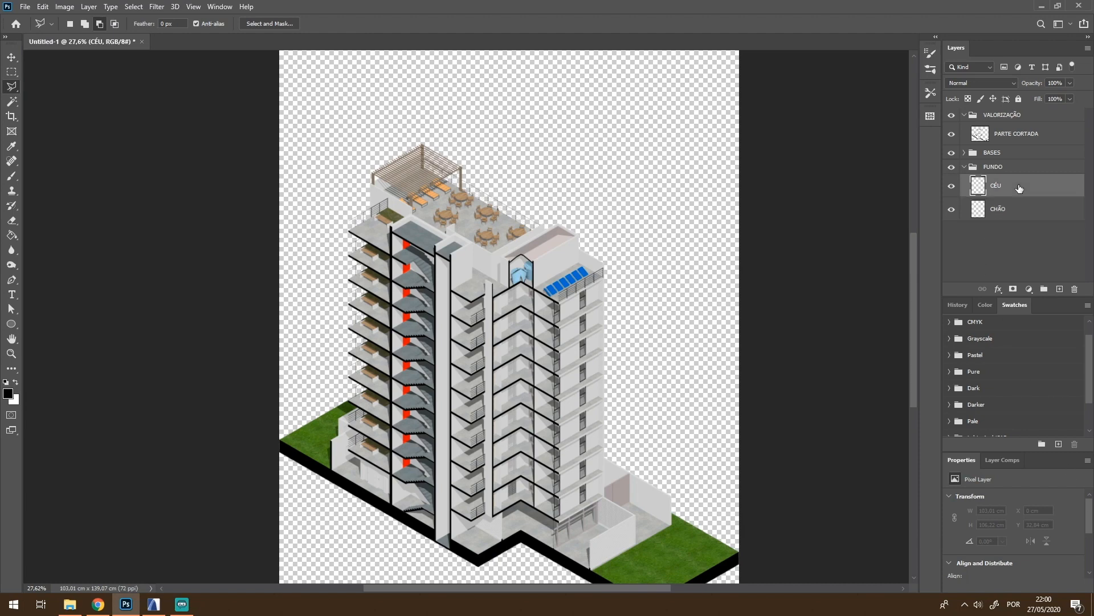
left_click(272, 444)
left_click(770, 567)
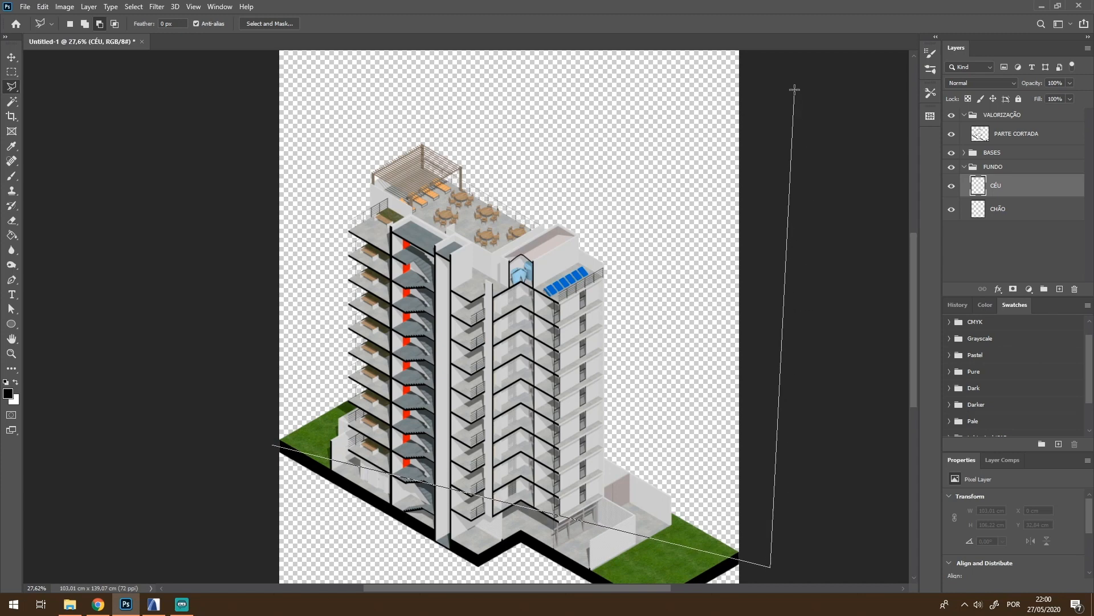
left_click(789, 184)
left_click(177, 231)
left_click(220, 426)
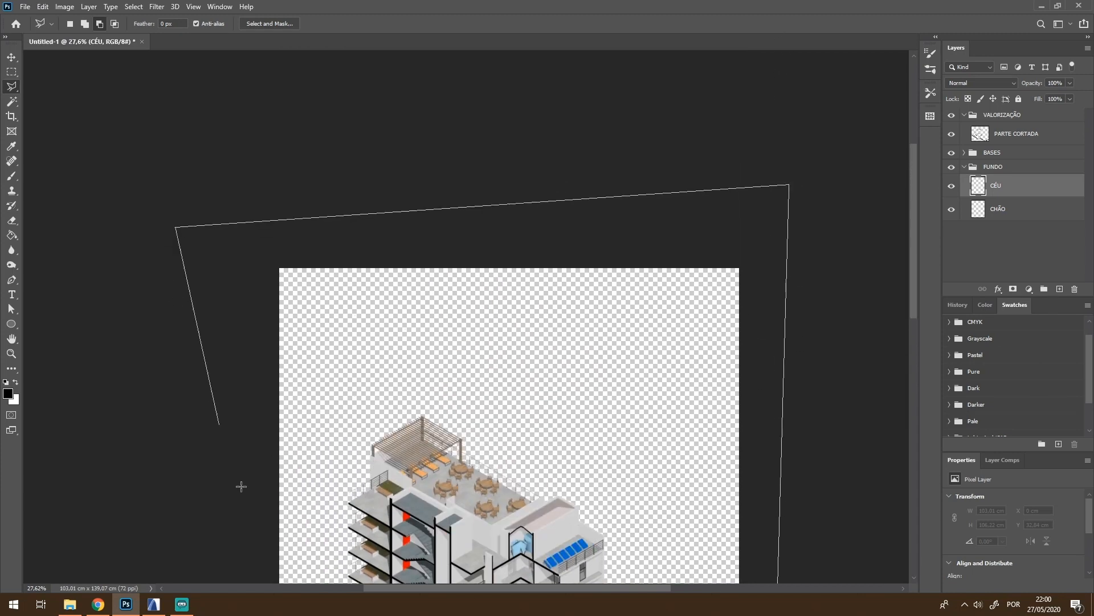
scroll(254, 507, "down", 5)
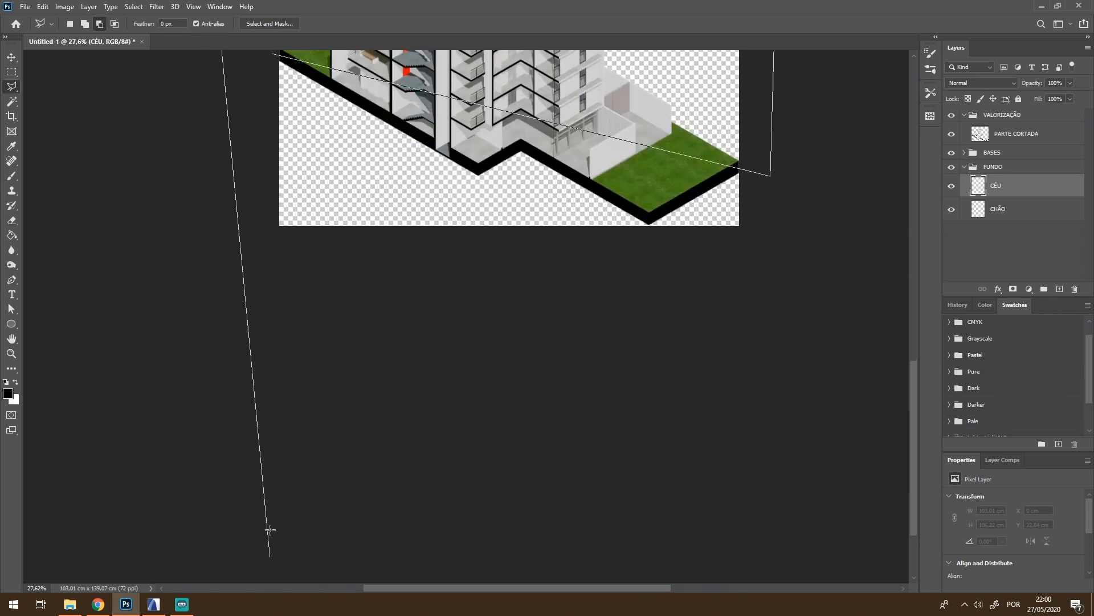
left_click(277, 59)
scroll(439, 353, "down", 3)
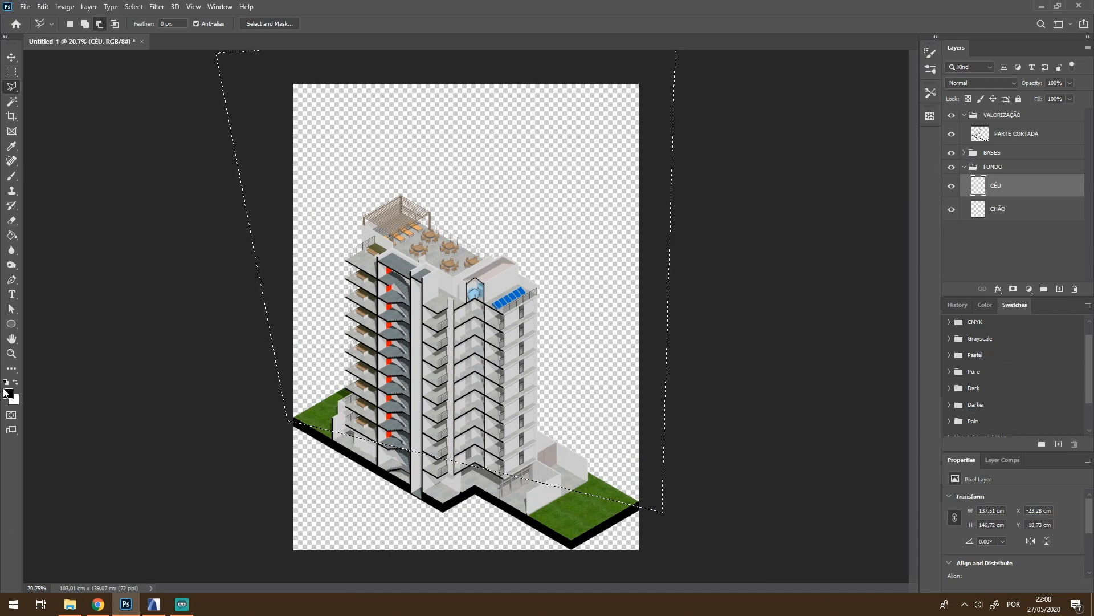
Set the foreground colour to pale yellow e6e3b0, fill the sky selection on the CÉU layer and deselect
left_click(7, 393)
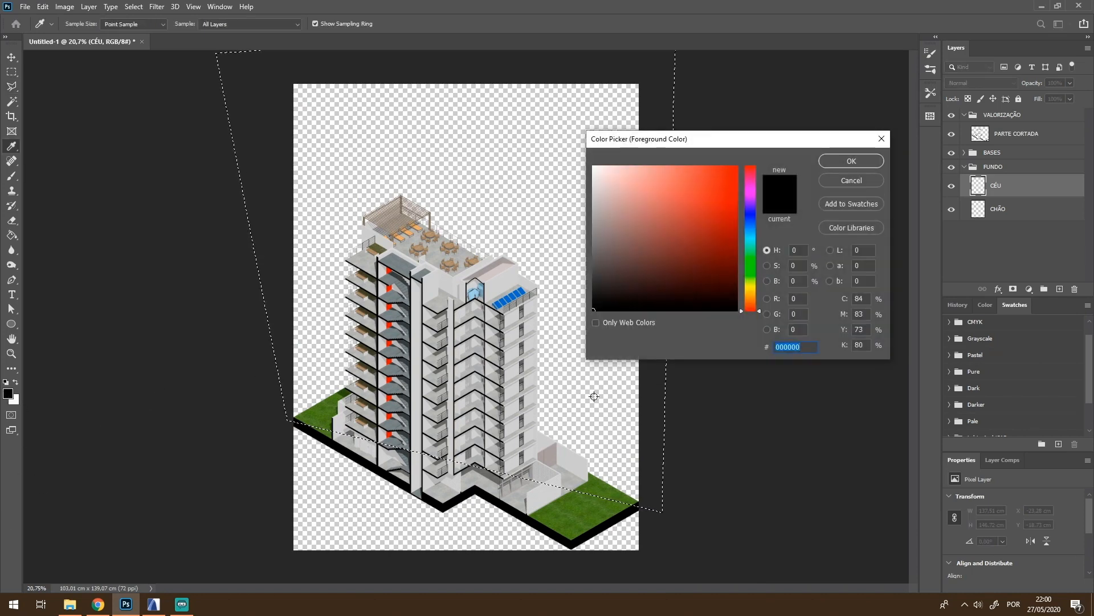
left_click(751, 286)
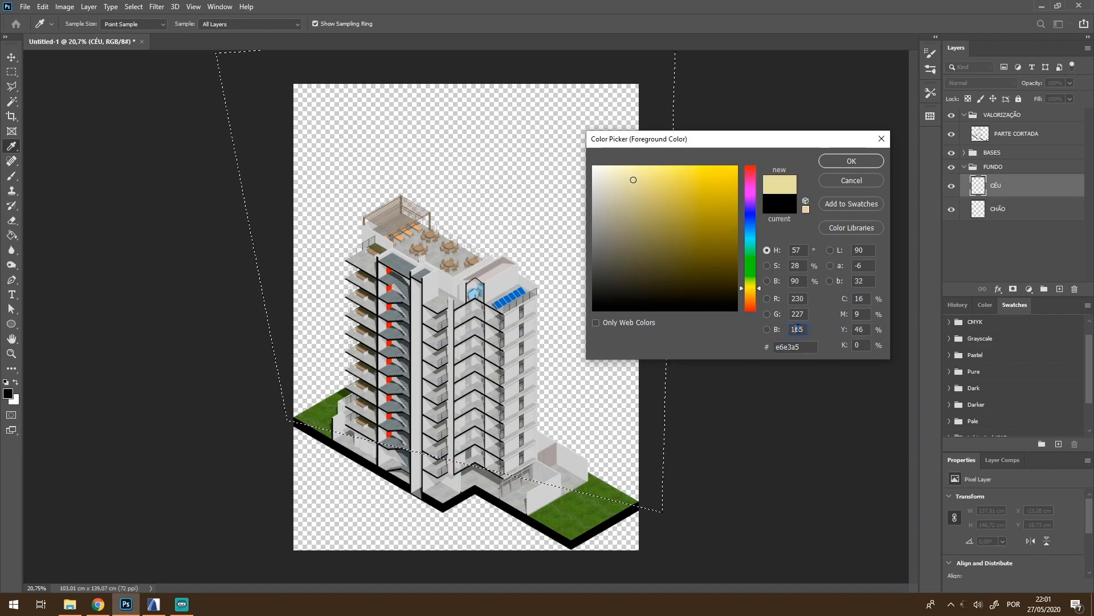
double_click(797, 329)
type("176")
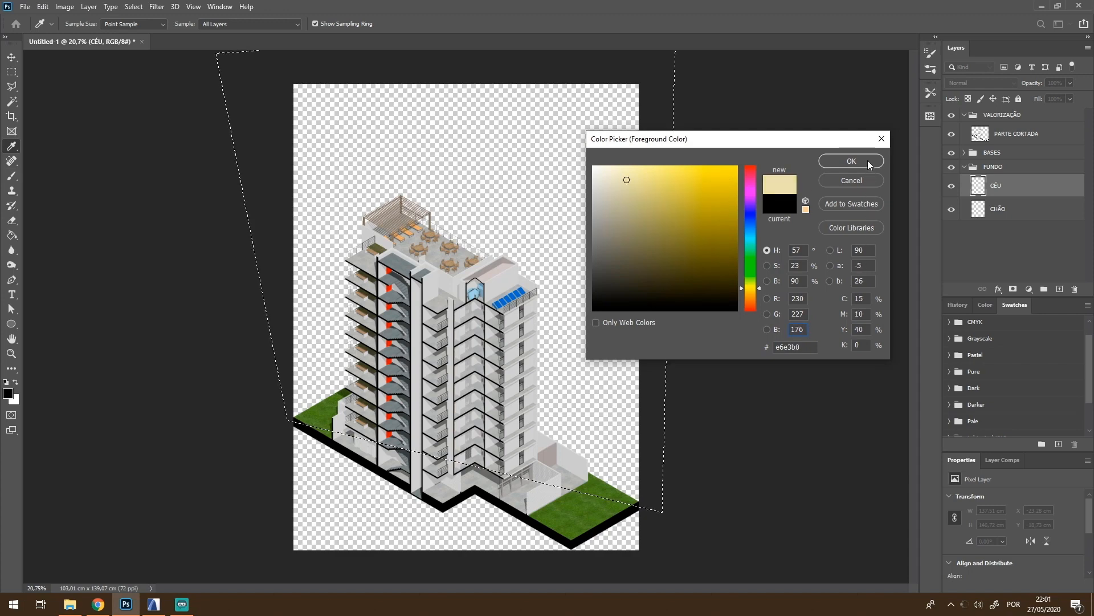
left_click(851, 161)
key("l")
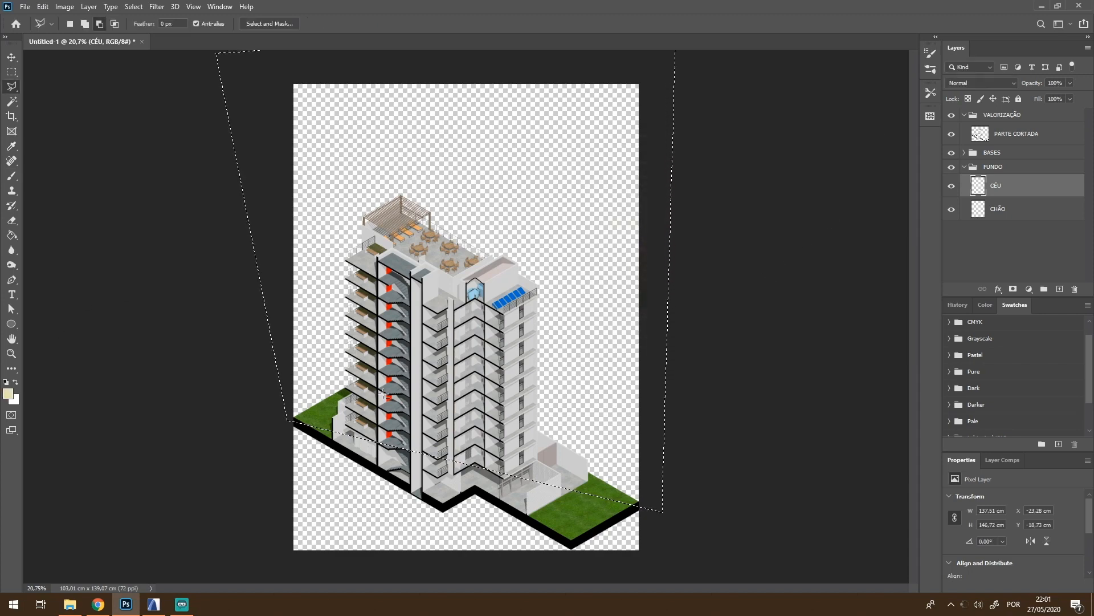
key("alt+BackSpace")
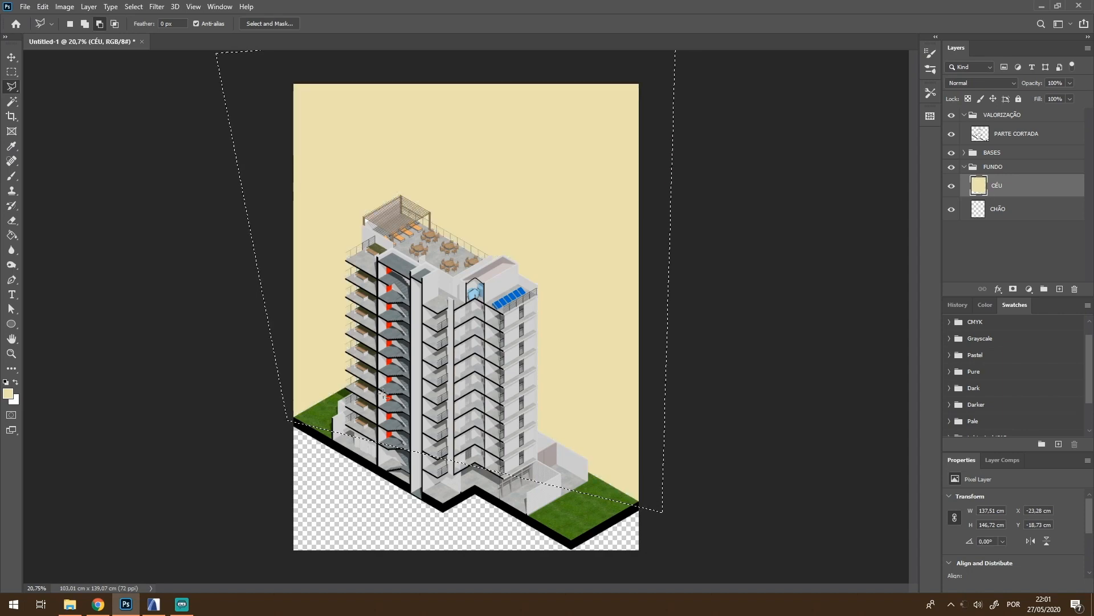
key("ctrl+d")
On the CHÃO layer, outline the ground area beneath the building's section cut with the Polygonal Lasso
scroll(409, 476, "up", 4)
left_click(1020, 206)
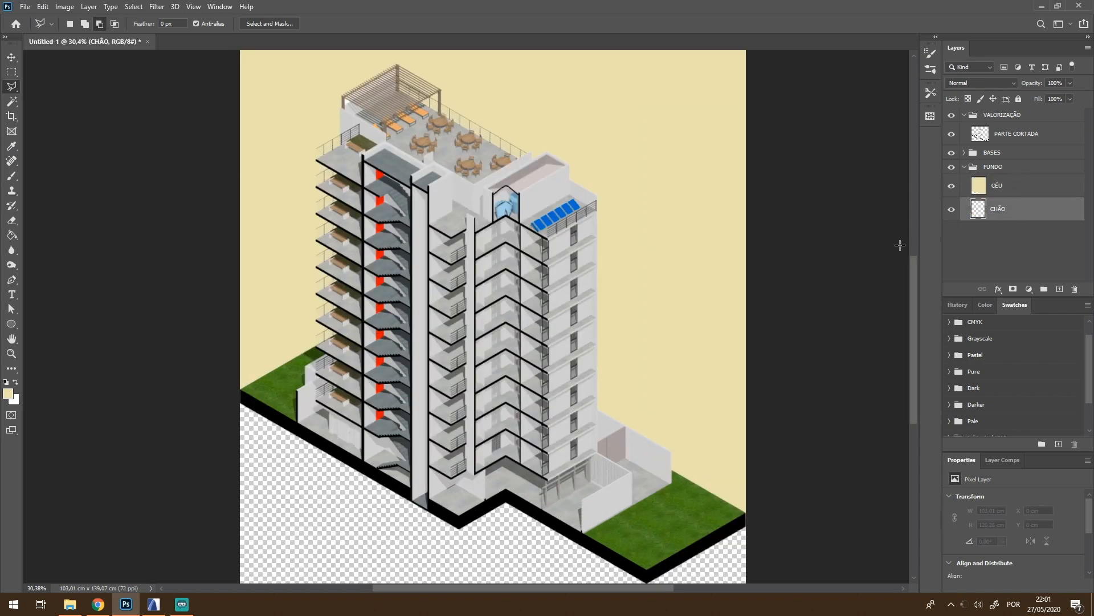
scroll(710, 232, "down", 1)
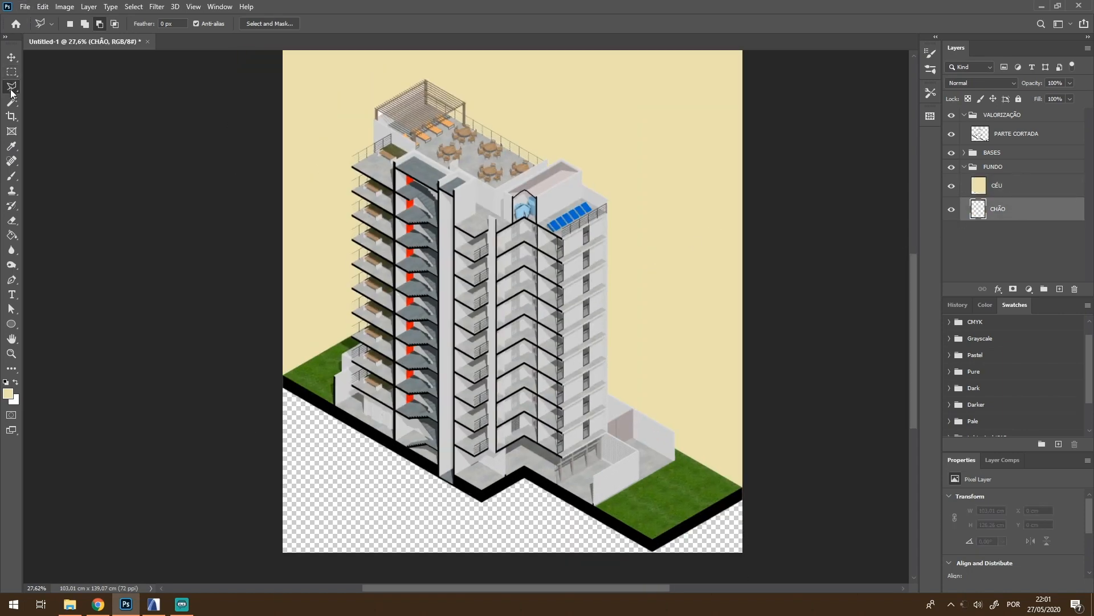
left_click(272, 377)
left_click(564, 461)
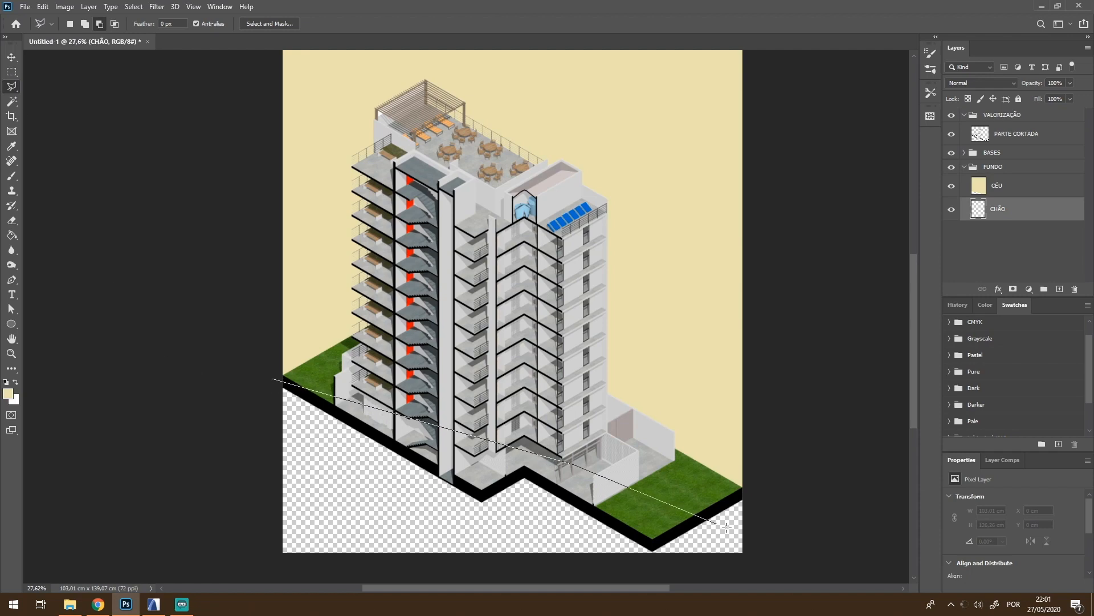
left_click(785, 500)
left_click(761, 570)
left_click(250, 563)
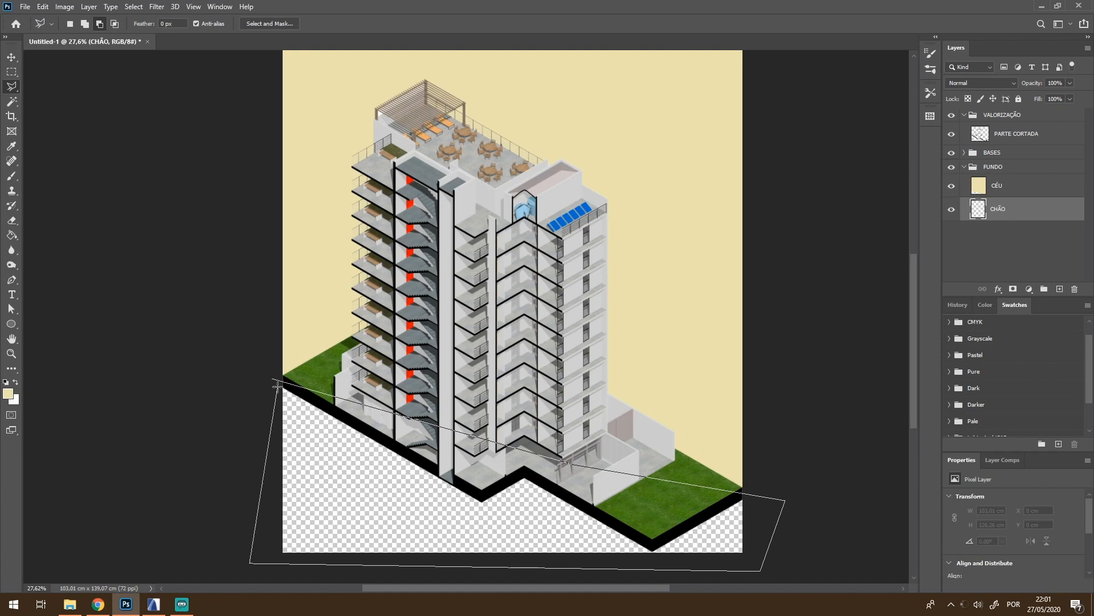
left_click(273, 379)
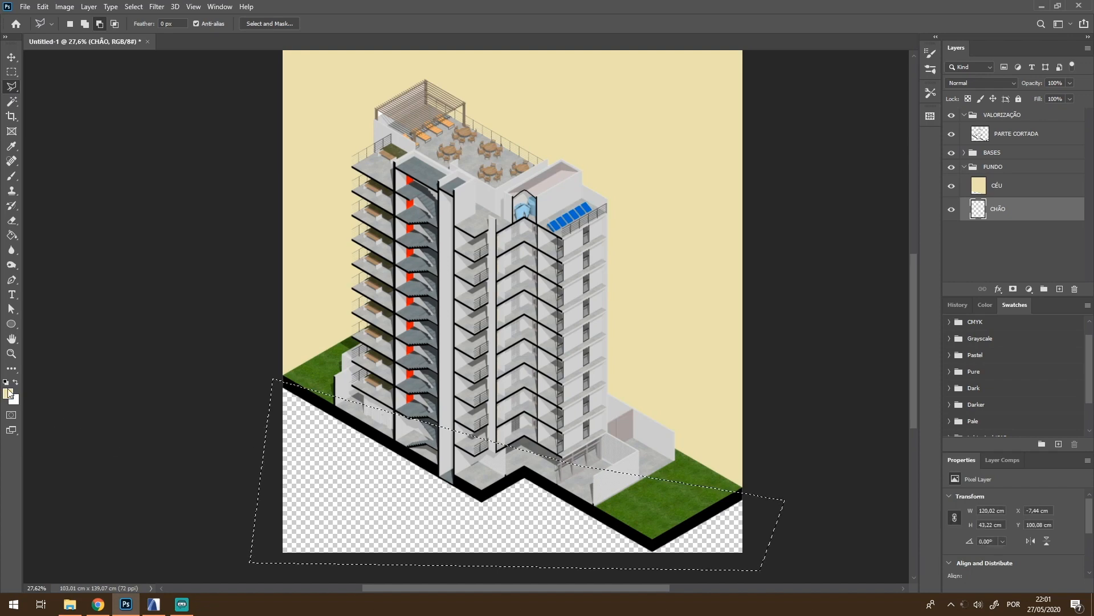
Choose a dark navy shade, 131540, as the foreground colour for the ground
left_click(8, 393)
left_click(751, 217)
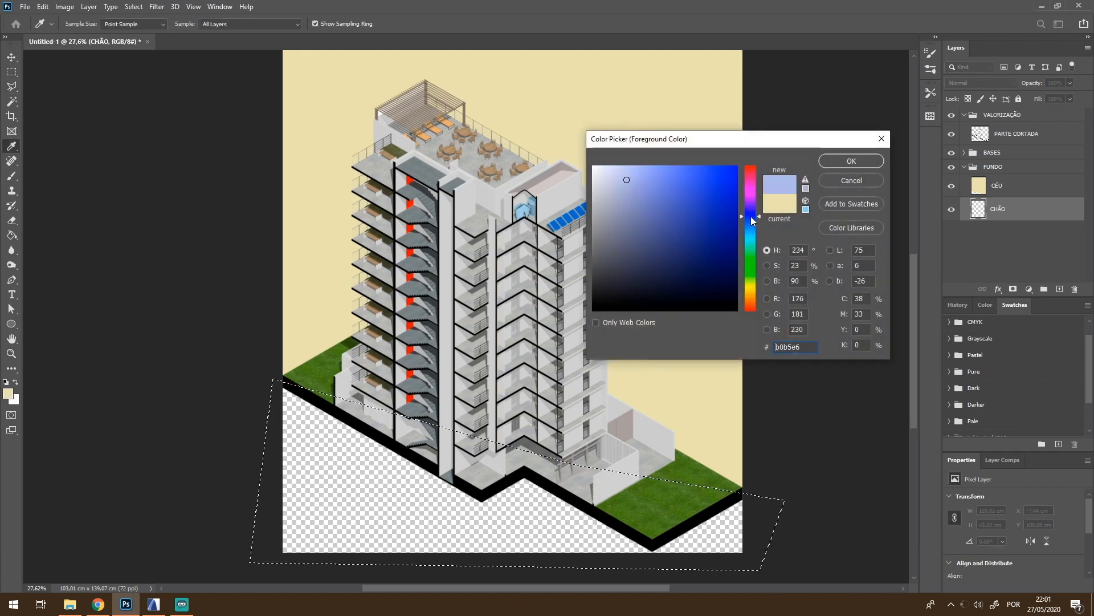
left_click_drag(751, 216, 756, 216)
left_click_drag(705, 251, 684, 281)
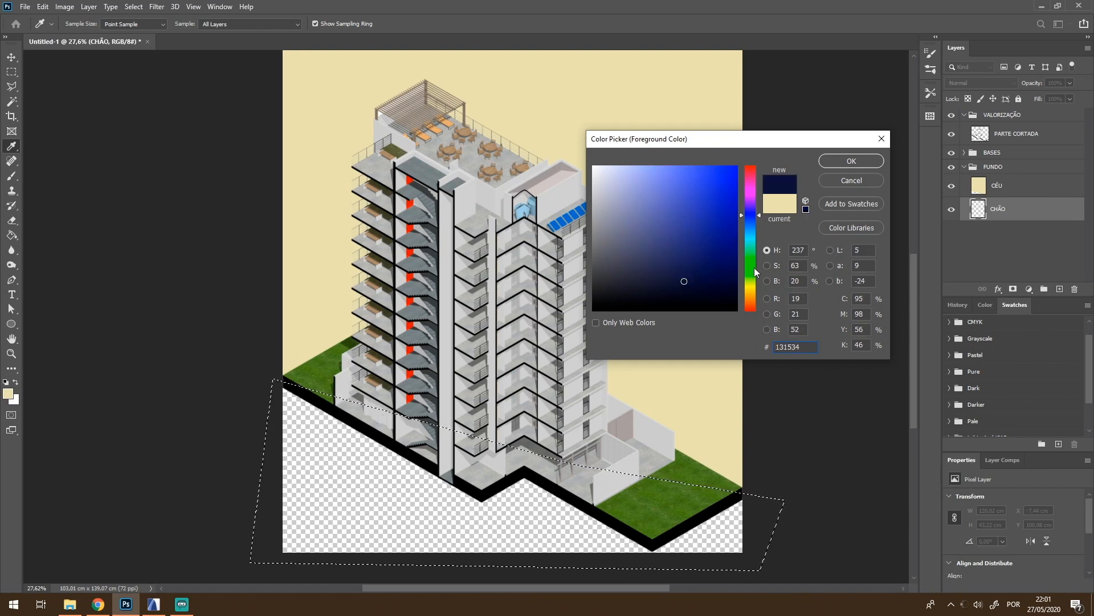
left_click(734, 181)
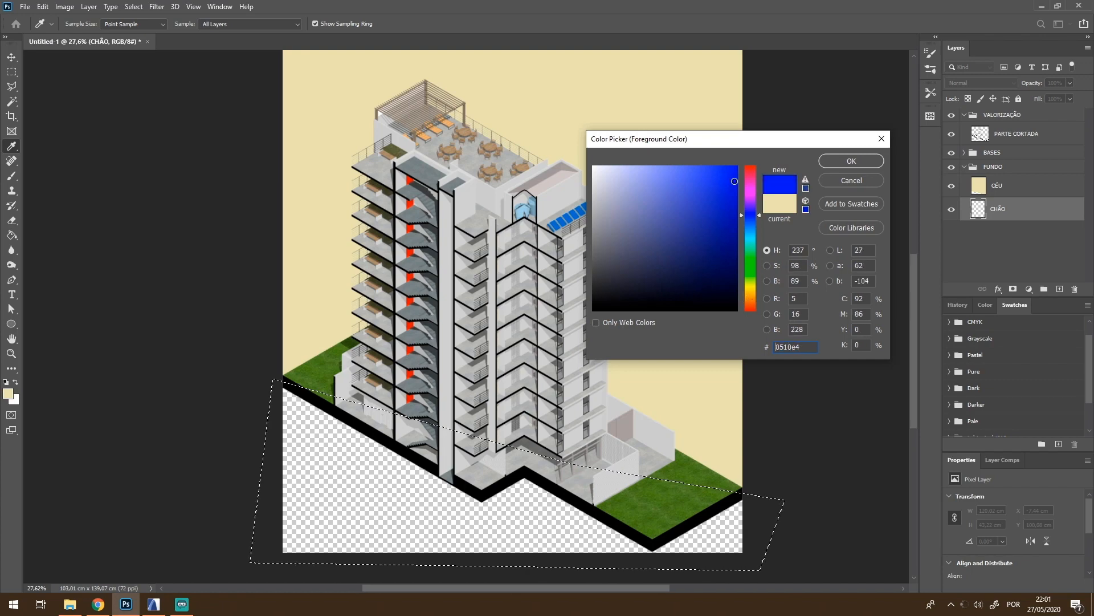
left_click_drag(734, 181, 694, 274)
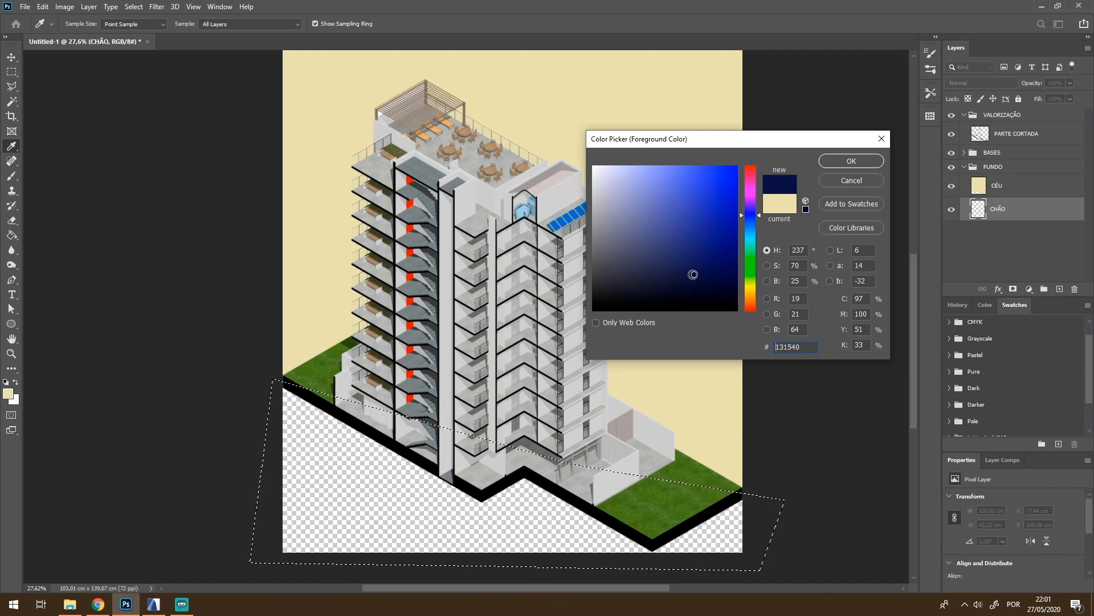
Refine the foreground colour to RGB 26, 28, 48, fill the ground selection on the CHÃO layer and deselect
left_click(794, 300)
type("26")
key("Tab")
type("28")
key("Tab")
type("48")
left_click(856, 161)
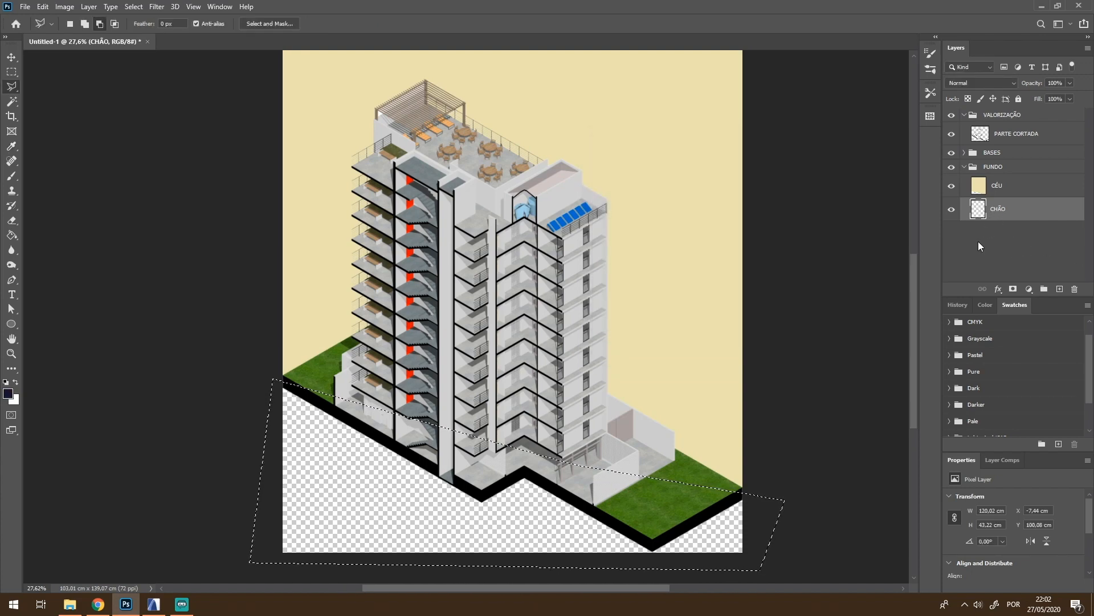
key("alt+BackSpace")
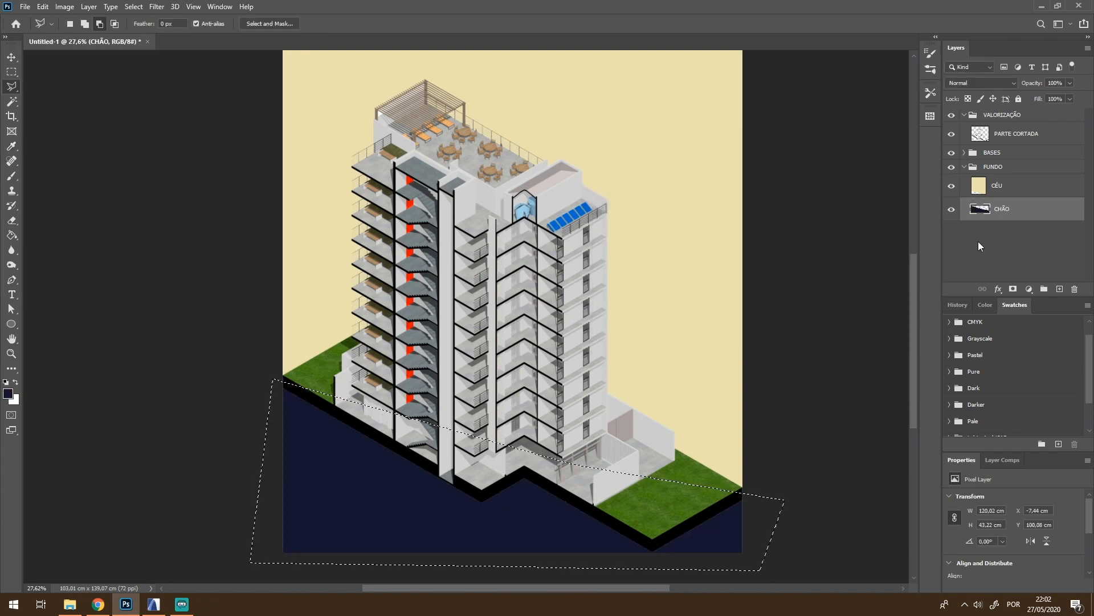
key("ctrl+d")
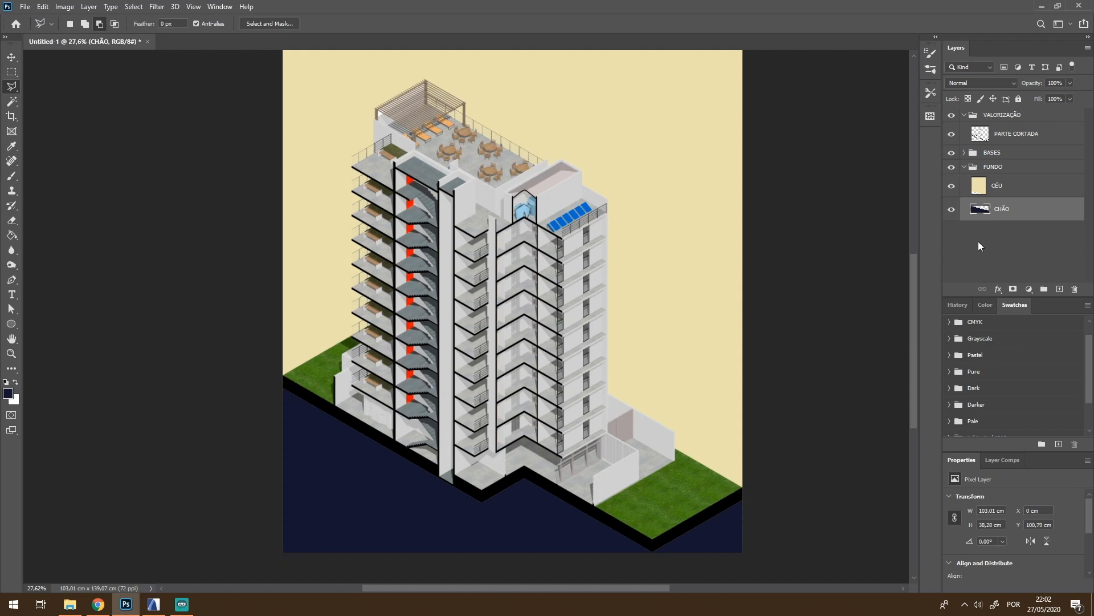
Add a Hue/Saturation adjustment clipped to the COLORIDO layer in the BASES group and set its saturation to -100
left_click(964, 153)
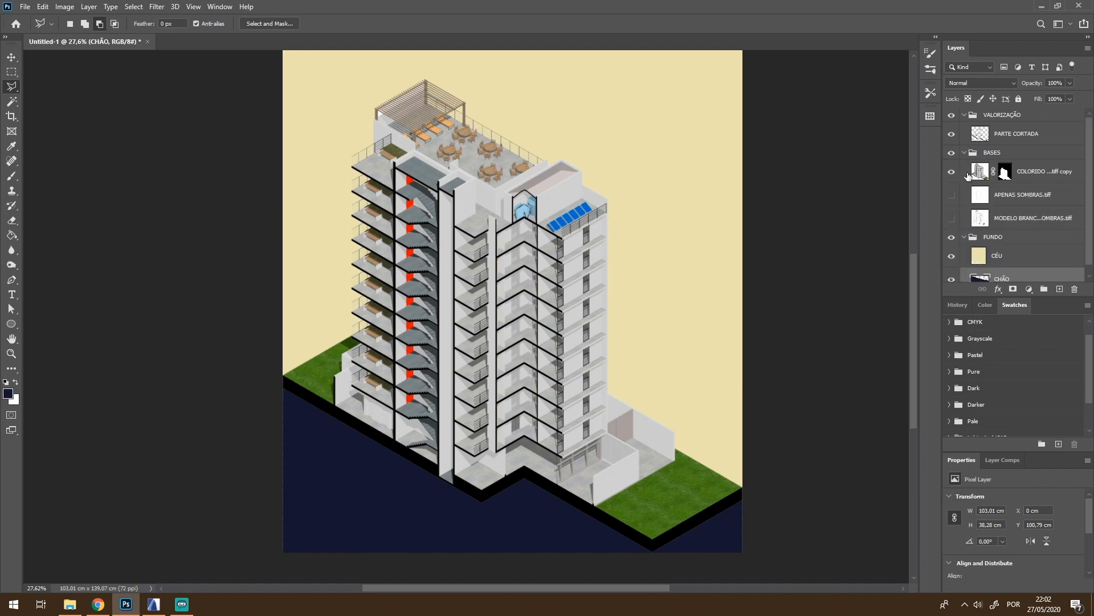
left_click(980, 171)
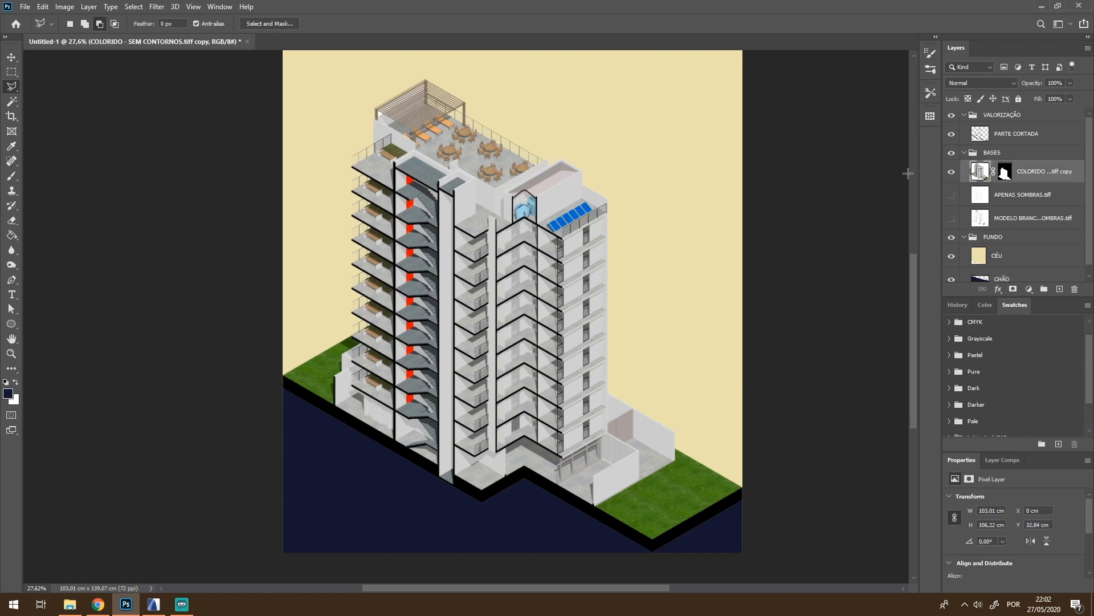
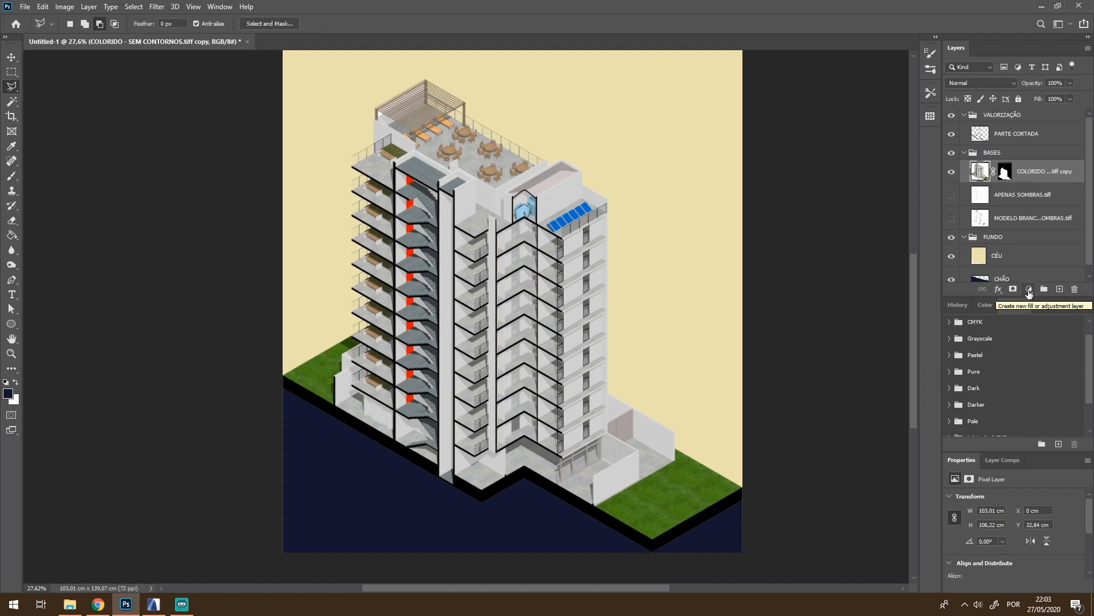
left_click(1029, 290)
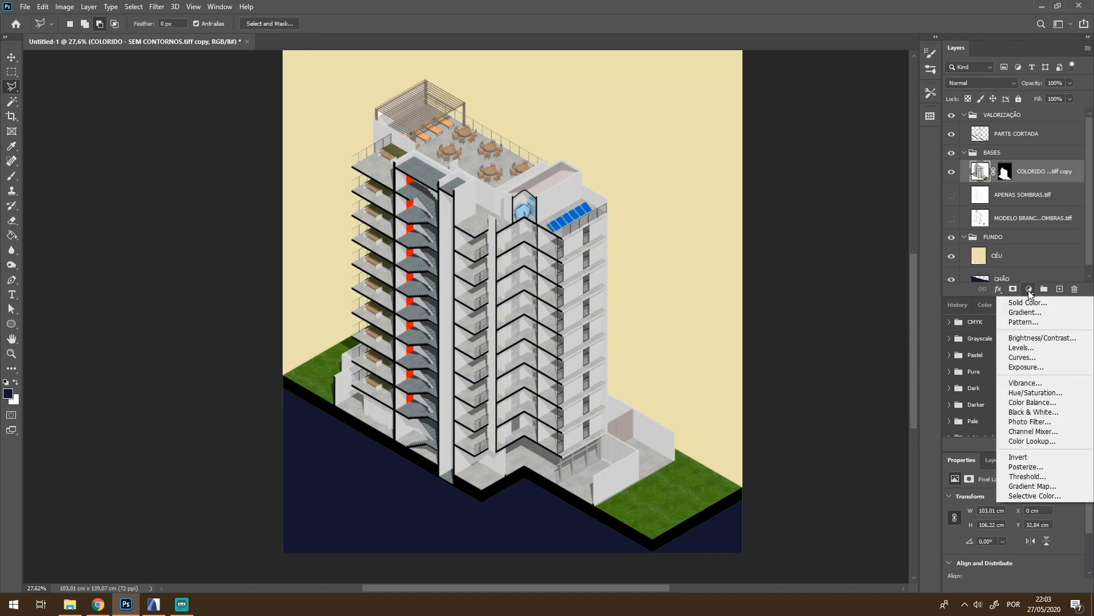
left_click(1040, 393)
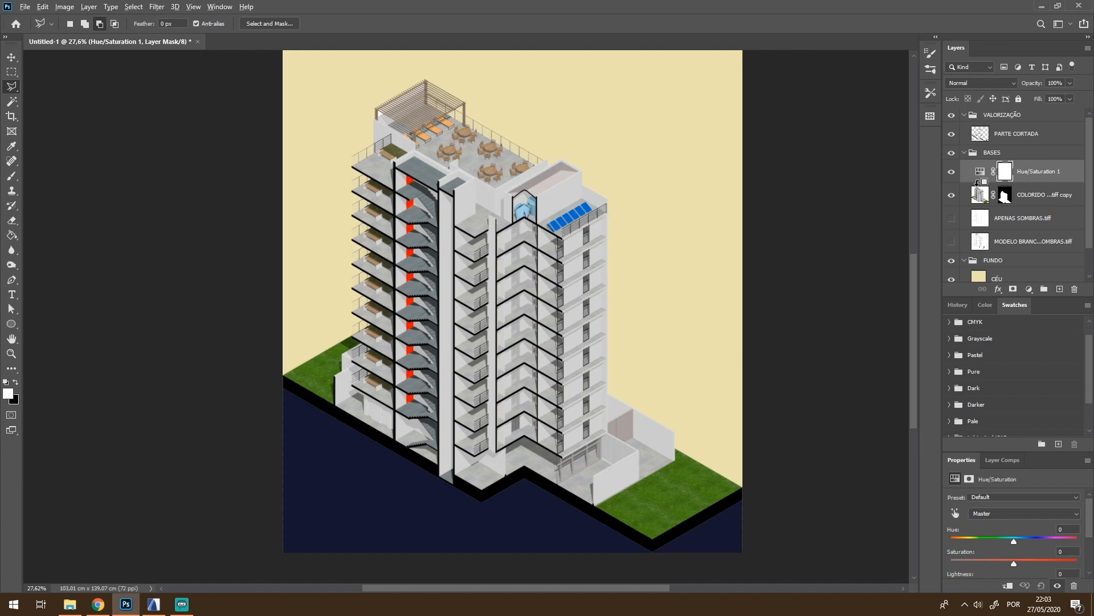
left_click(977, 181, "alt")
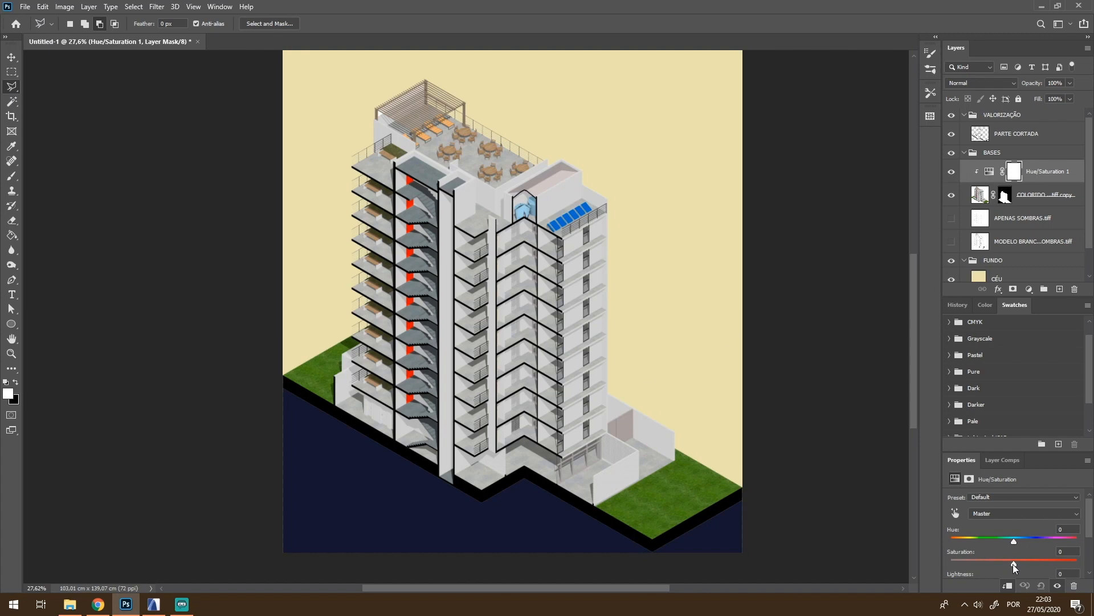
left_click_drag(1013, 563, 925, 568)
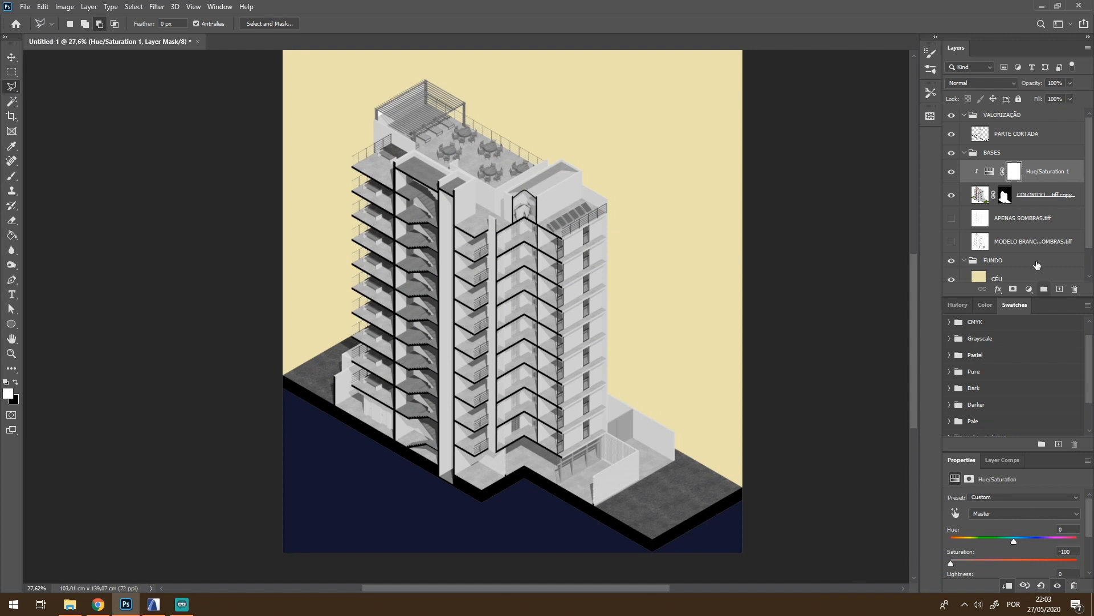
Add a second Hue/Saturation adjustment clipped to the COLORIDO layer, above the first one, and enable Colorize
left_click(1029, 291)
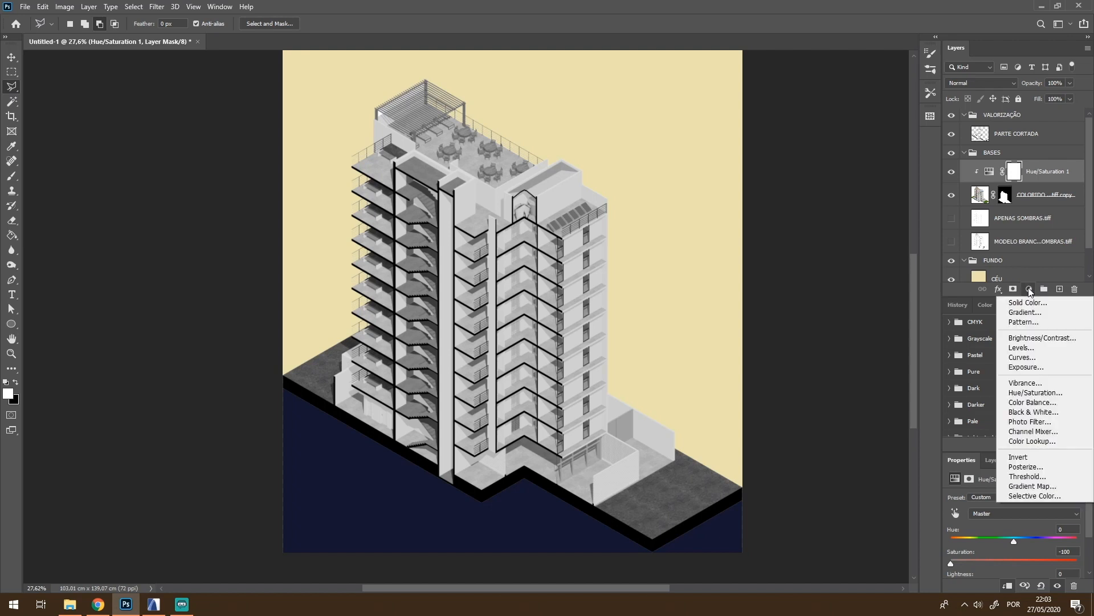
left_click(1035, 392)
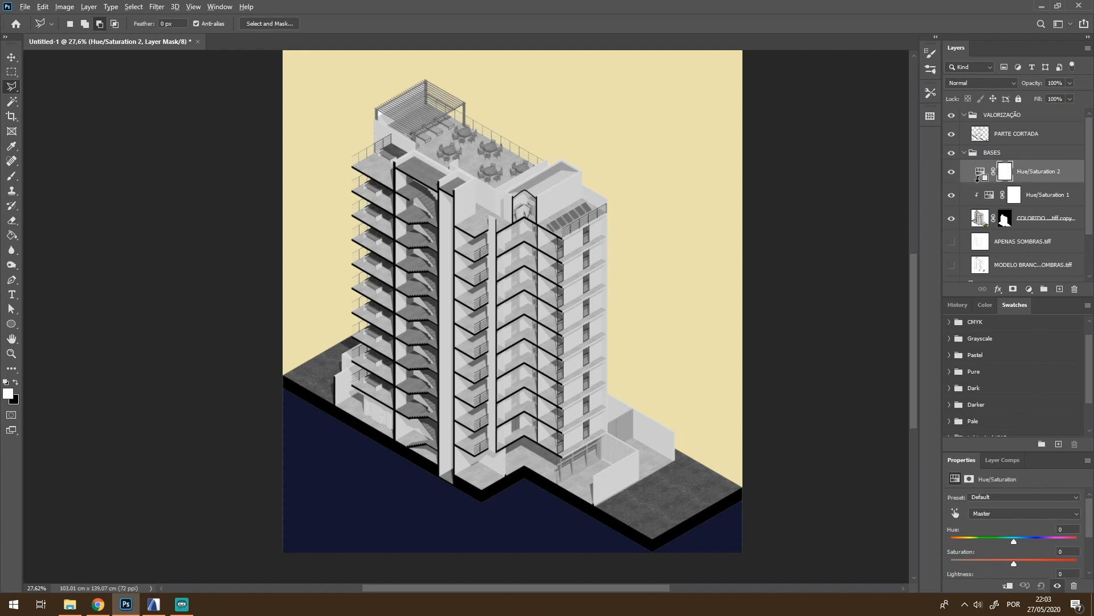
left_click(978, 177, "alt")
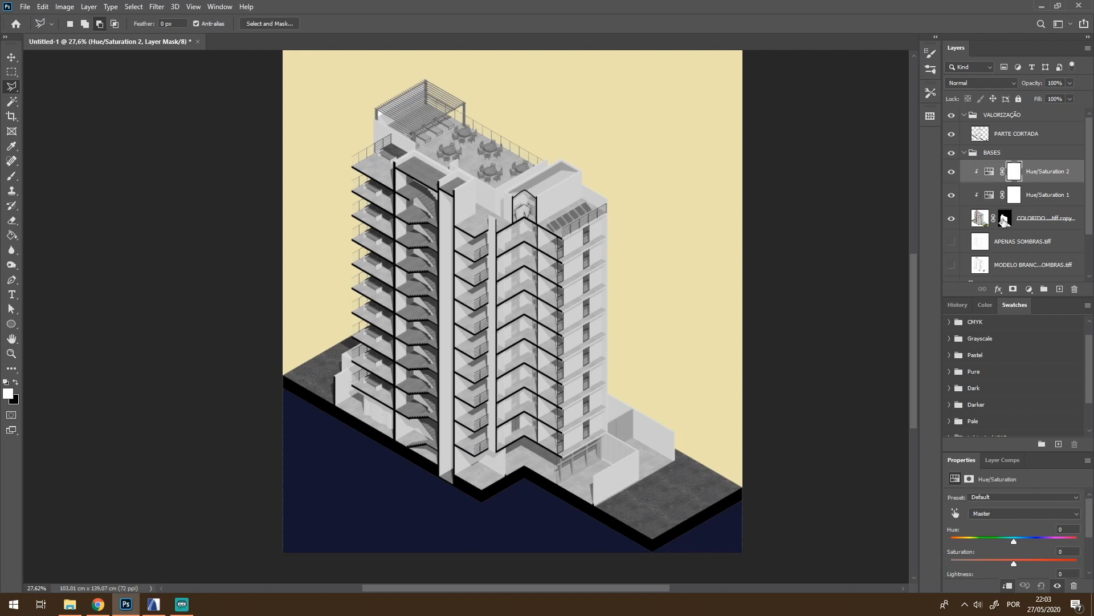
left_click(989, 173)
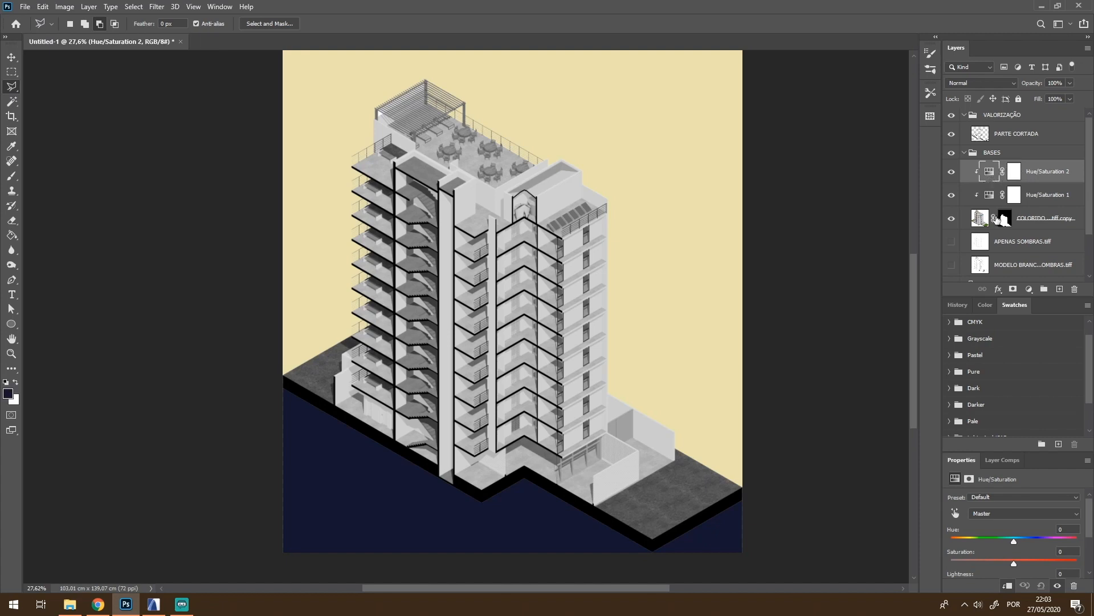
scroll(1030, 519, "down", 3)
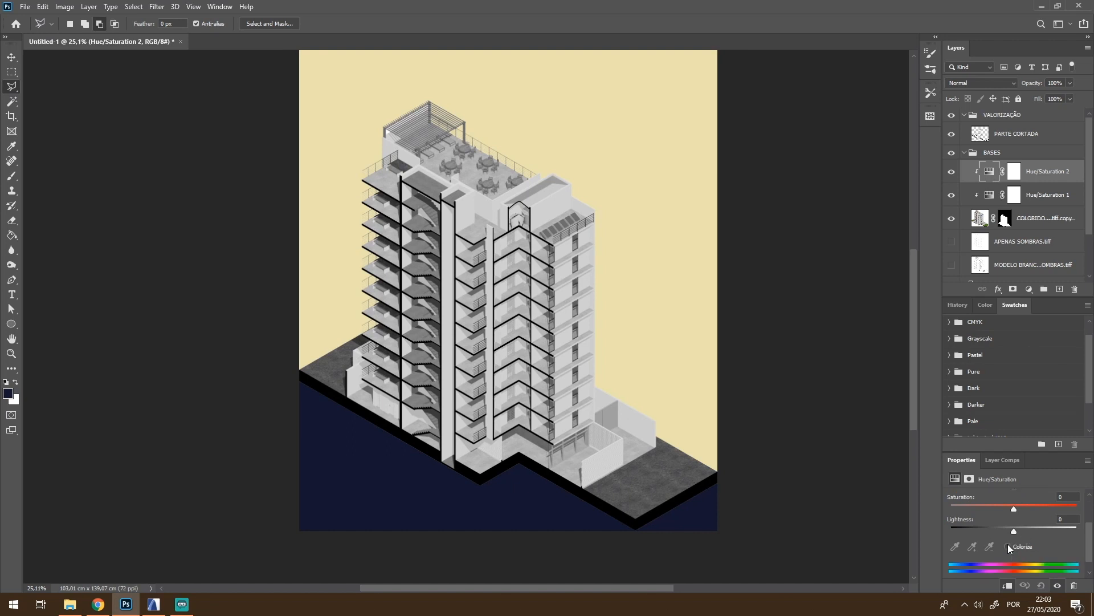
left_click(1008, 546)
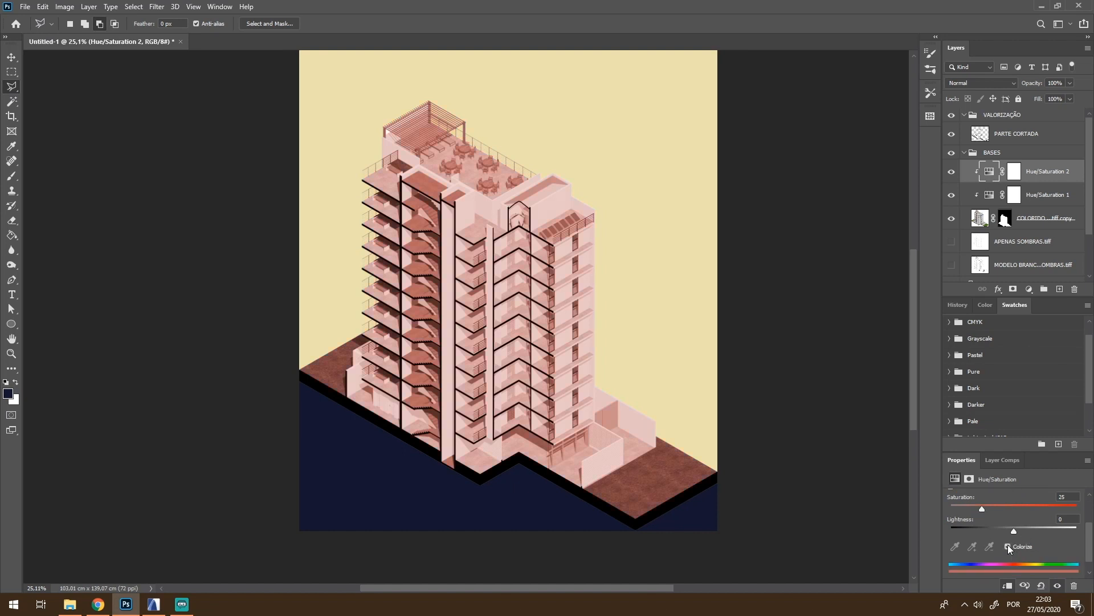
Tint the building with a hue of 243 and saturation of 20, and set the adjustment layer's opacity to 70%
scroll(1003, 524, "up", 2)
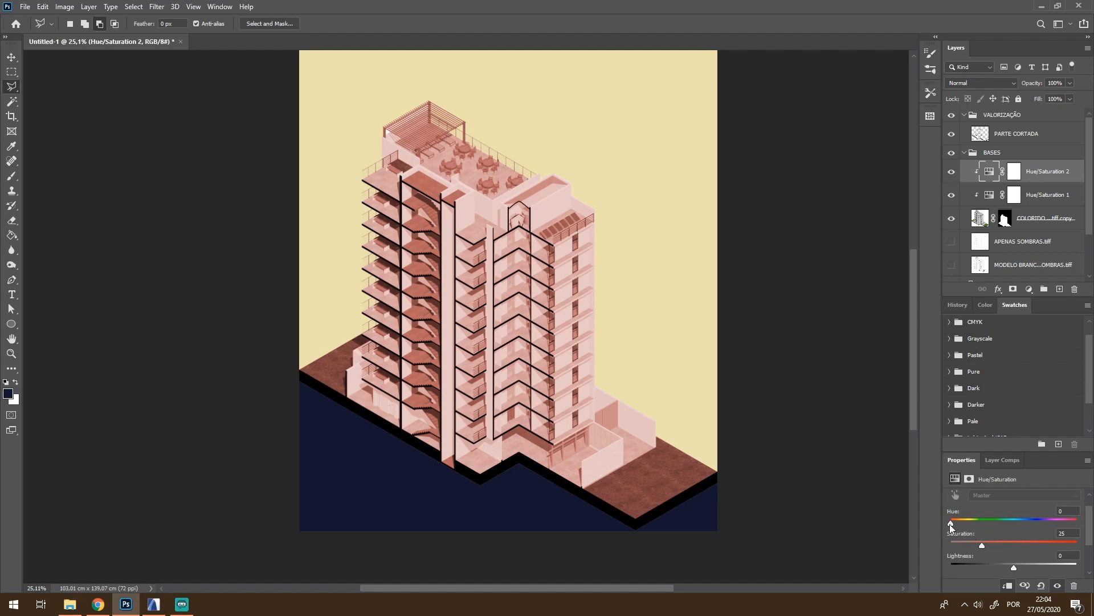
left_click_drag(950, 524, 1024, 521)
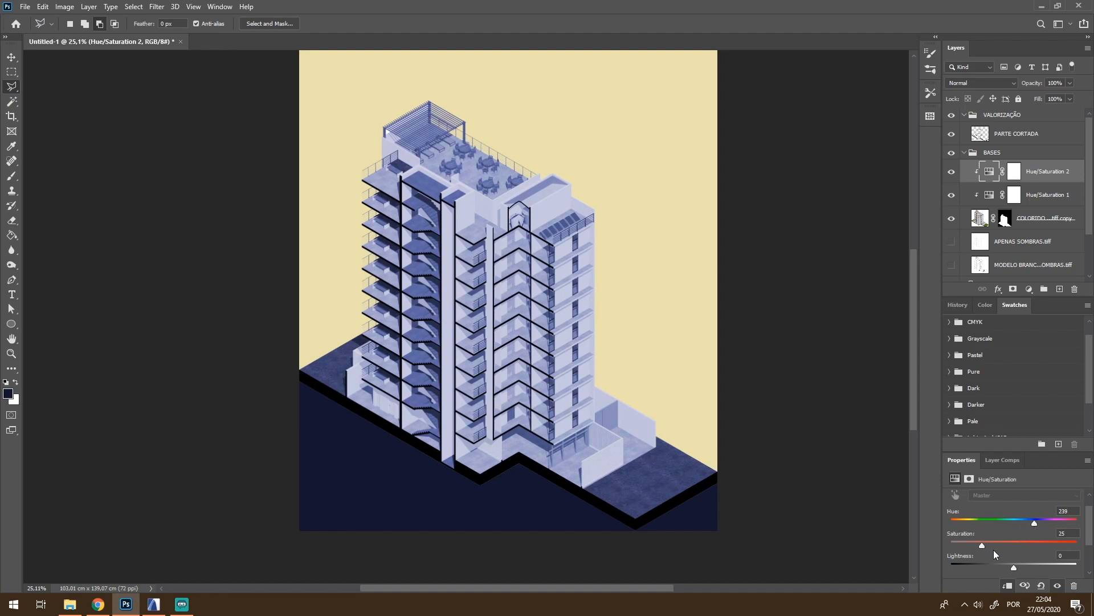
mouse_move(991, 546)
left_mouse_down()
mouse_move(1008, 545)
mouse_move(957, 538)
mouse_move(976, 538)
left_mouse_up()
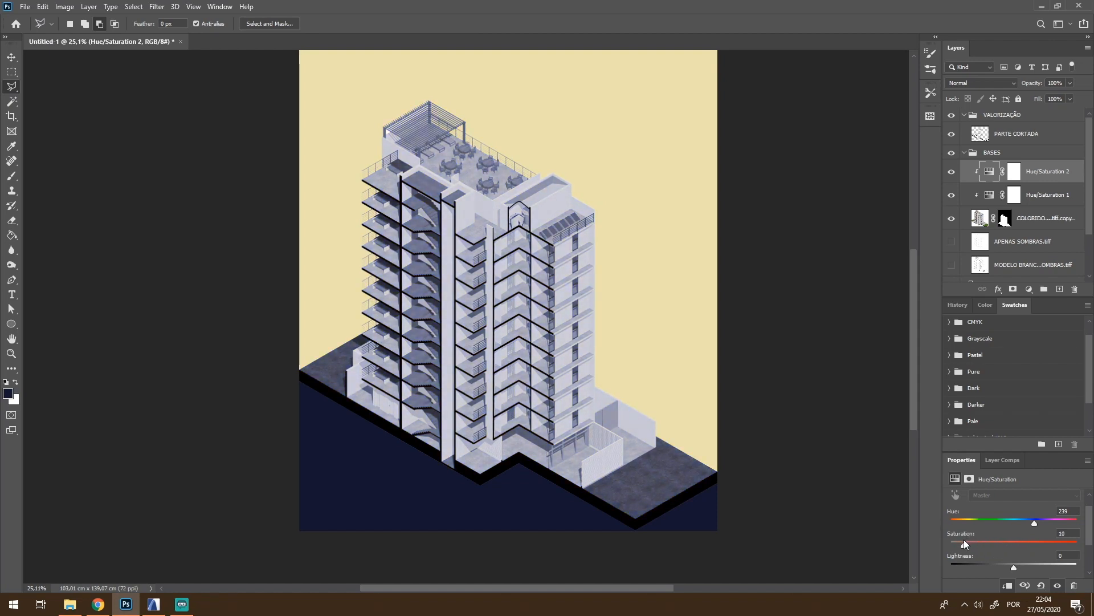
left_click_drag(965, 539, 975, 546)
left_click(1055, 82)
type("70")
key("Return")
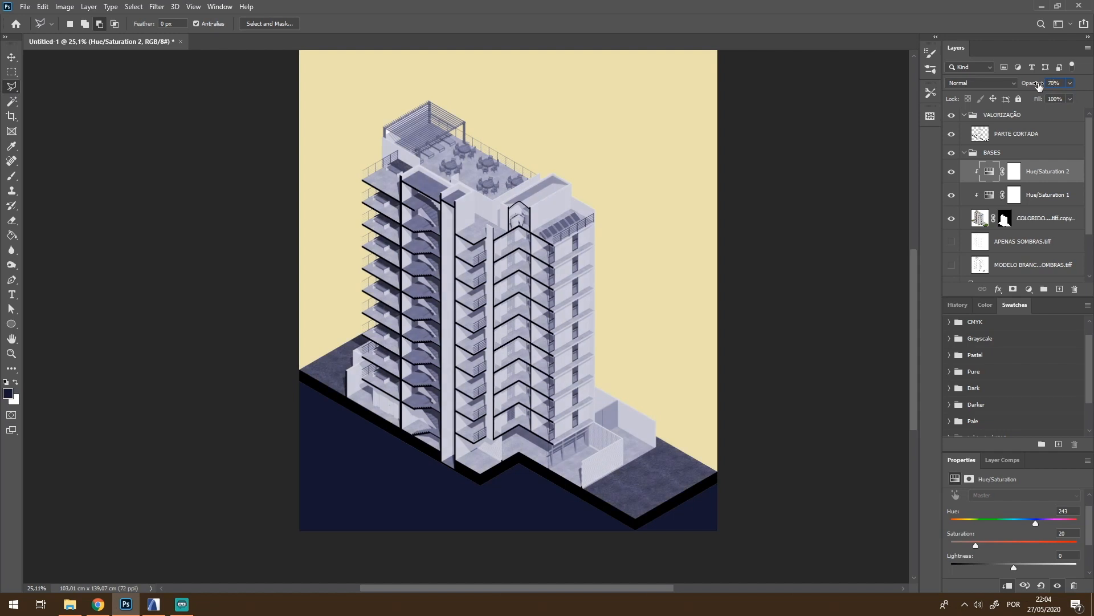
Apply a Color Overlay to the PARTE CORTADA layer in a slightly darker shade of the navy sampled from the ground
left_click(981, 135)
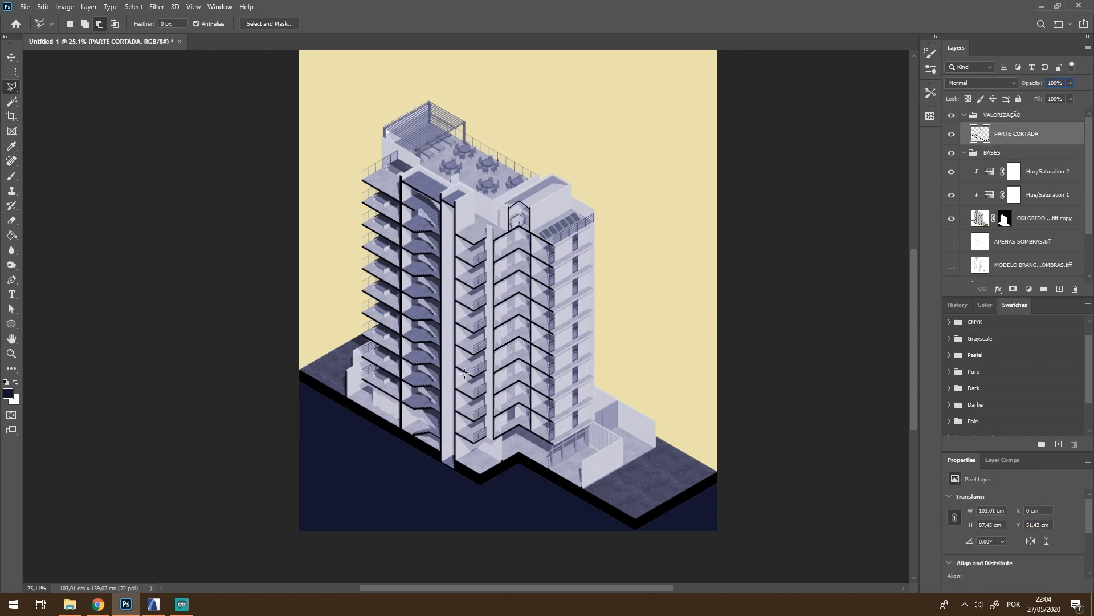
double_click(980, 134)
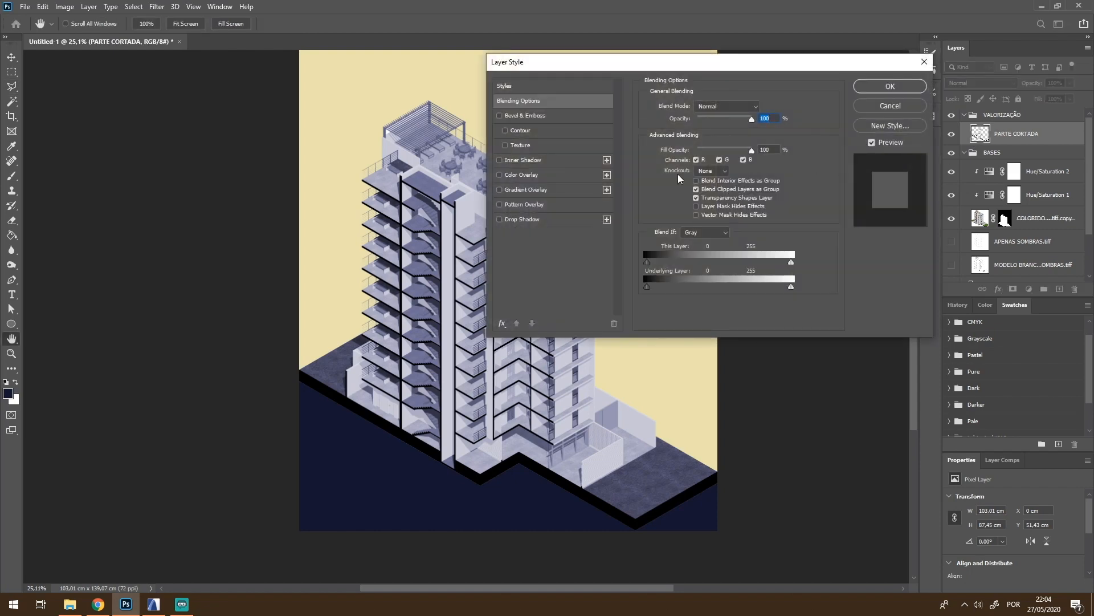
left_click(500, 175)
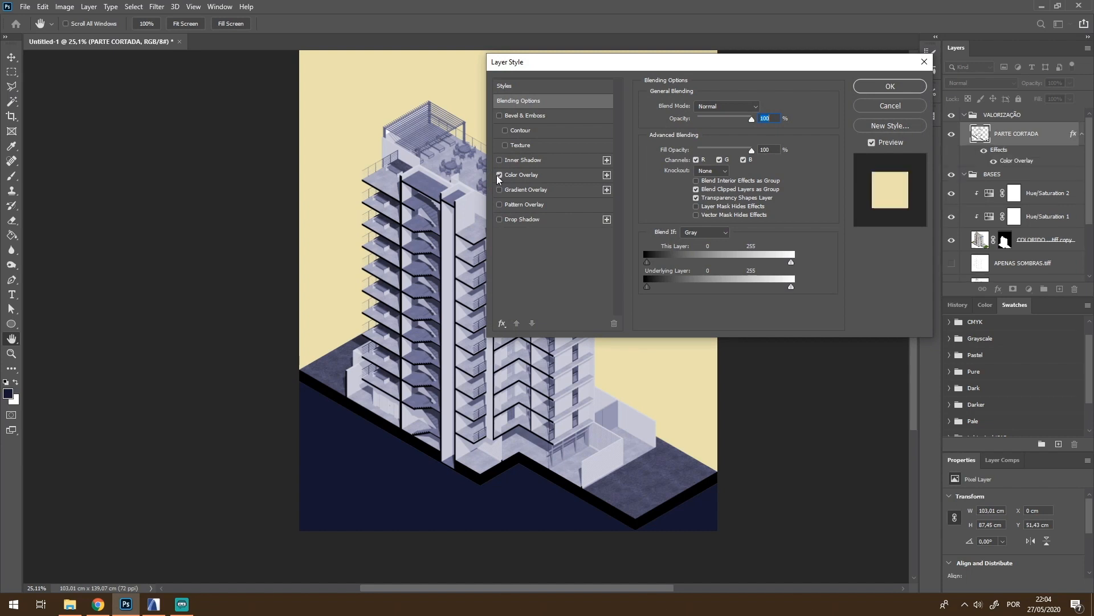
left_click(527, 175)
left_click(763, 108)
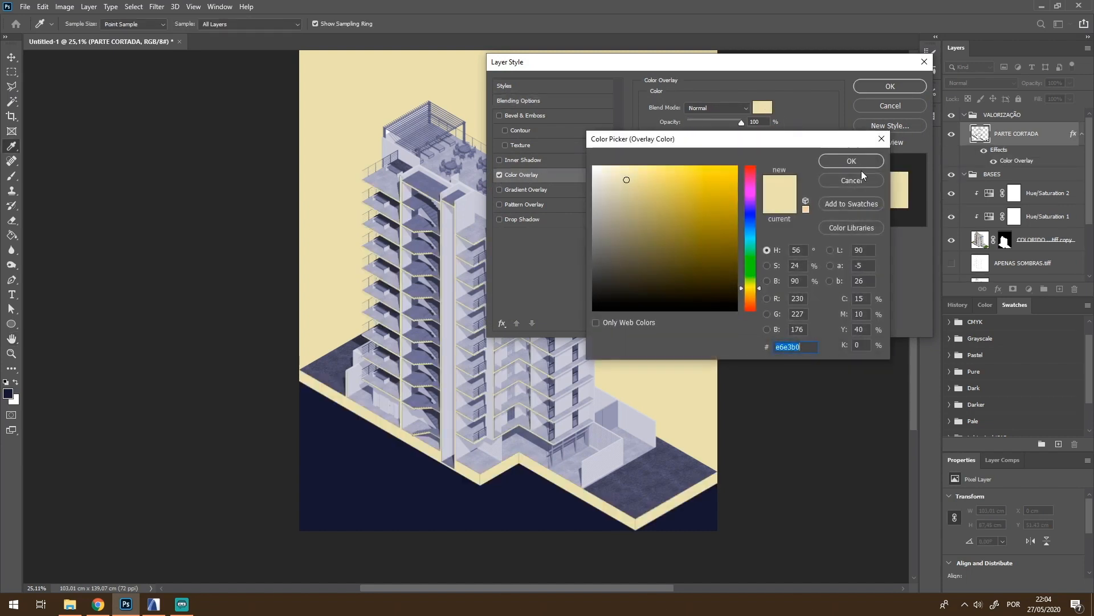
left_click(422, 488)
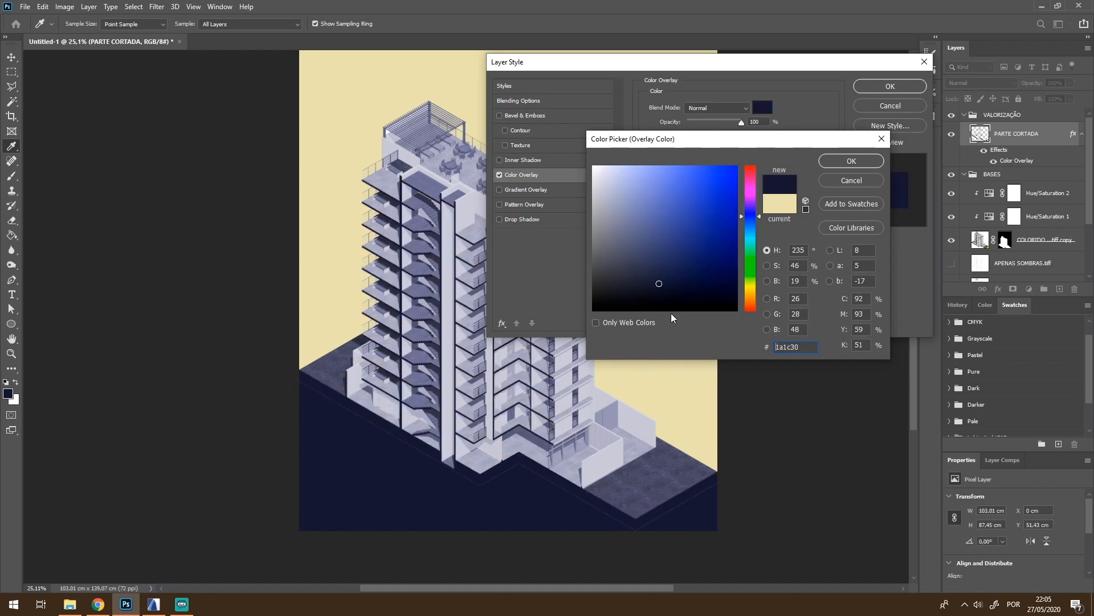
left_click(660, 289)
left_click(866, 160)
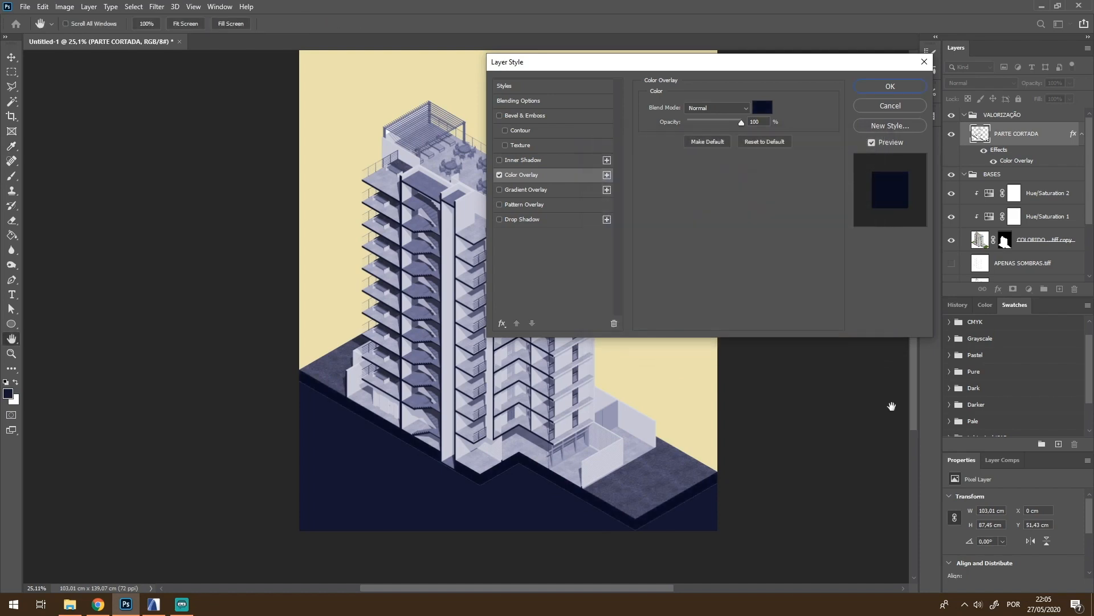
left_click(908, 86)
On the COLORIDO layer, select the white gaps behind the rooftop pergola slats with the Magic Wand
key("ctrl+plus")
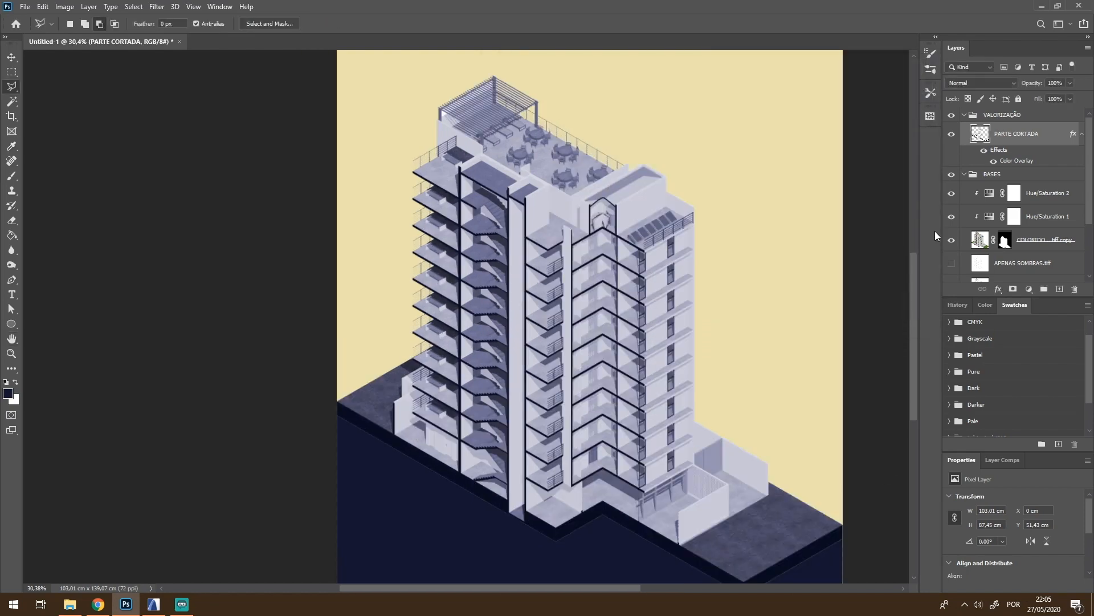
scroll(462, 79, "up", 5)
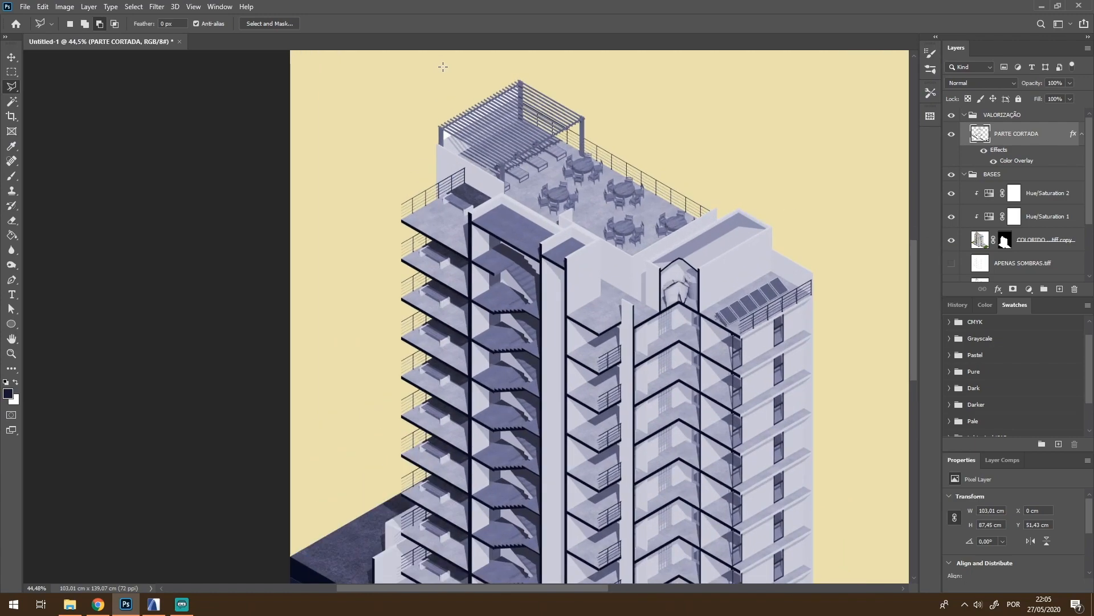
scroll(494, 86, "up", 5)
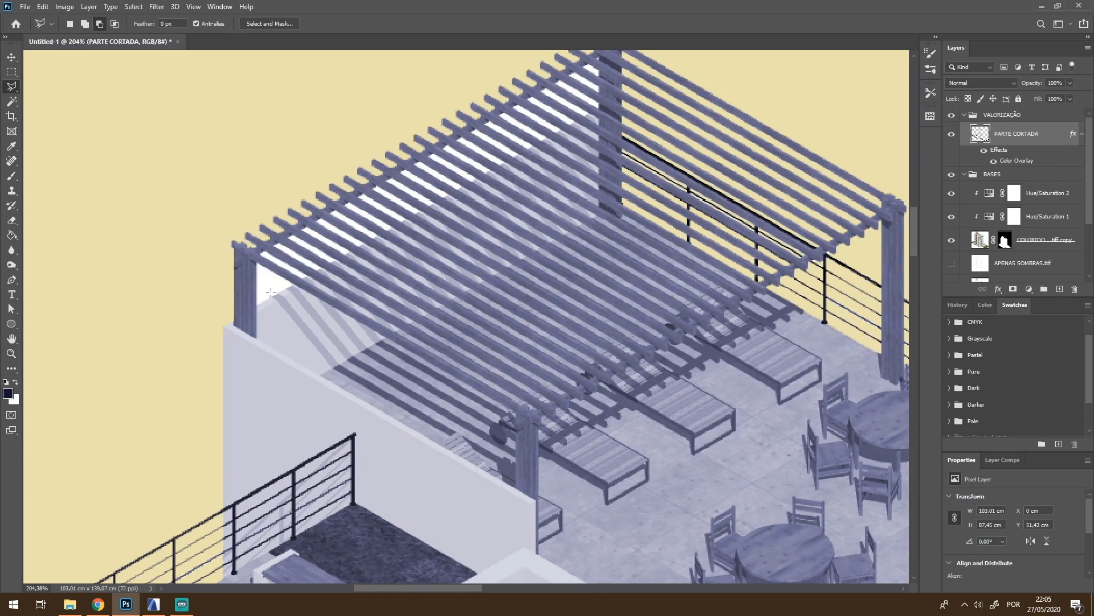
left_click(977, 245)
key("w")
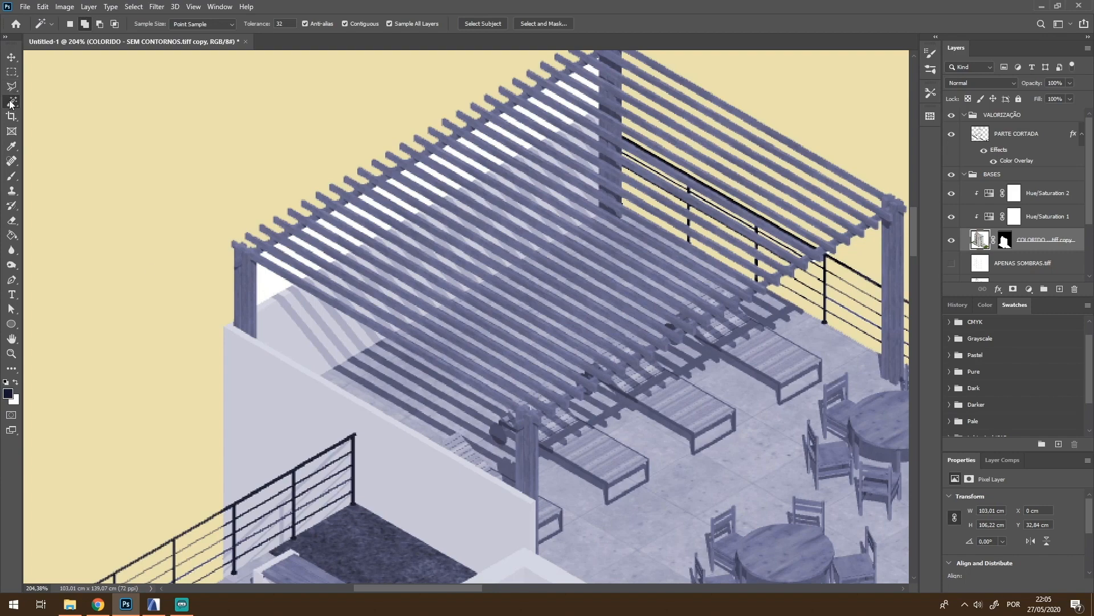
scroll(285, 255, "up", 4)
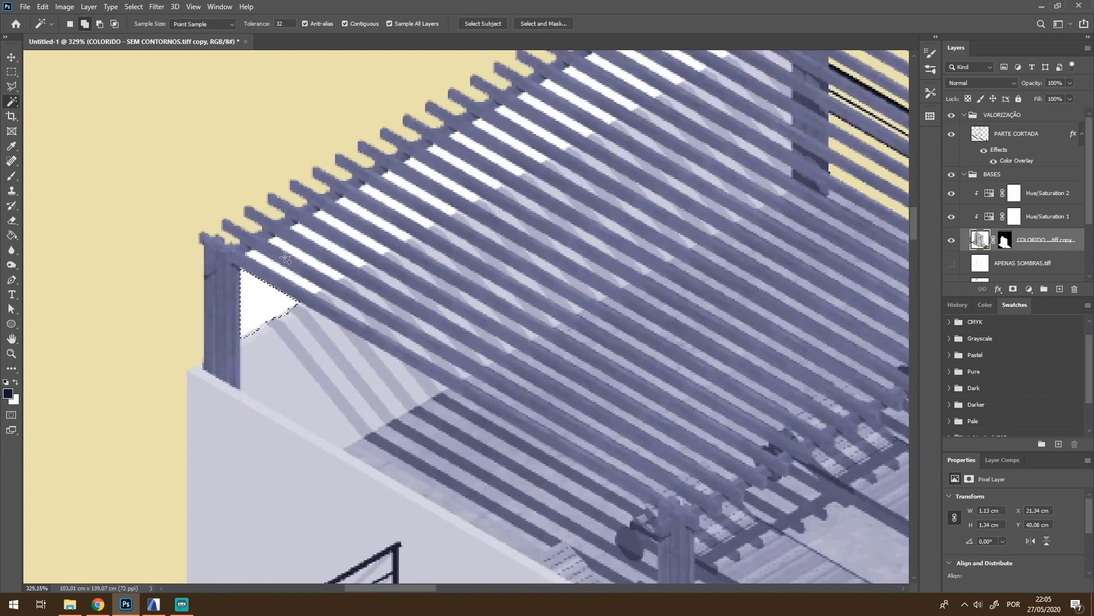
left_click(294, 278)
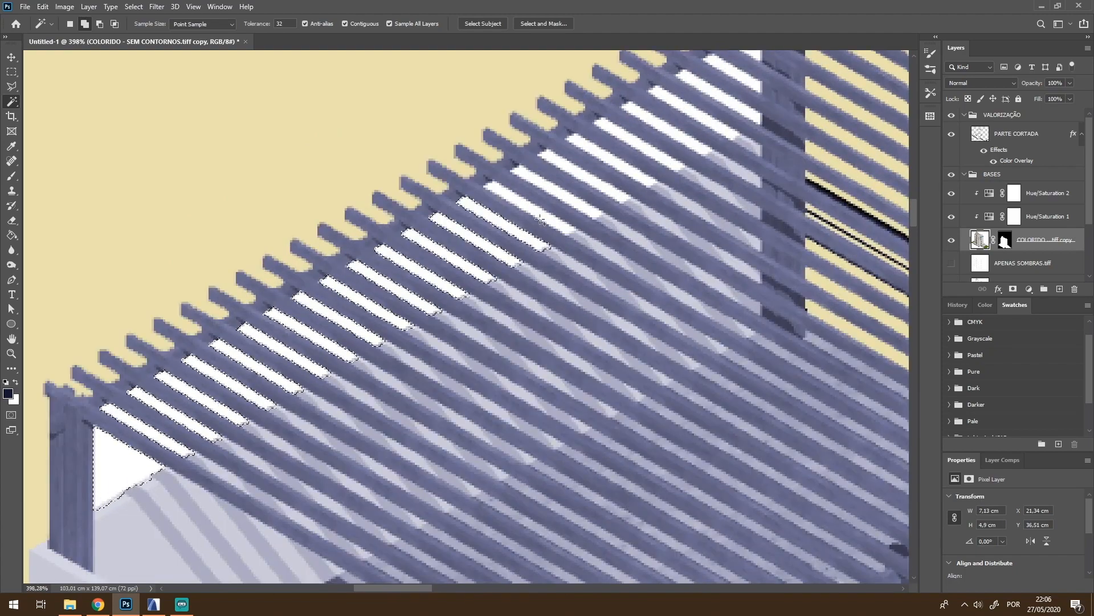
Hide the selected white pergola gaps on the COLORIDO layer's mask and deselect
scroll(541, 220, "down", 4)
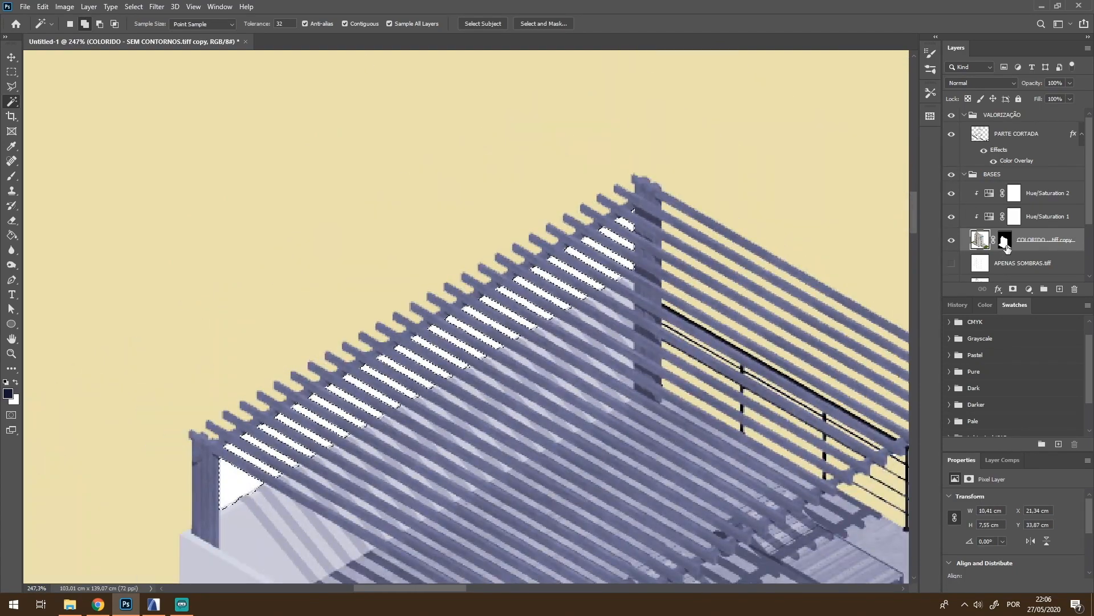
left_click(1006, 245)
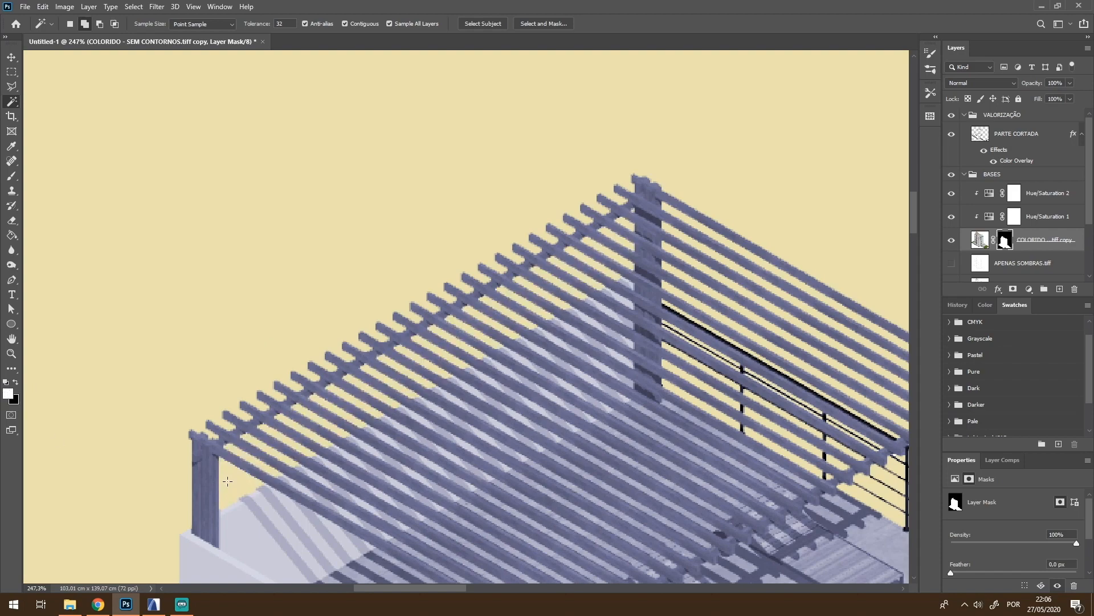
scroll(527, 302, "down", 10)
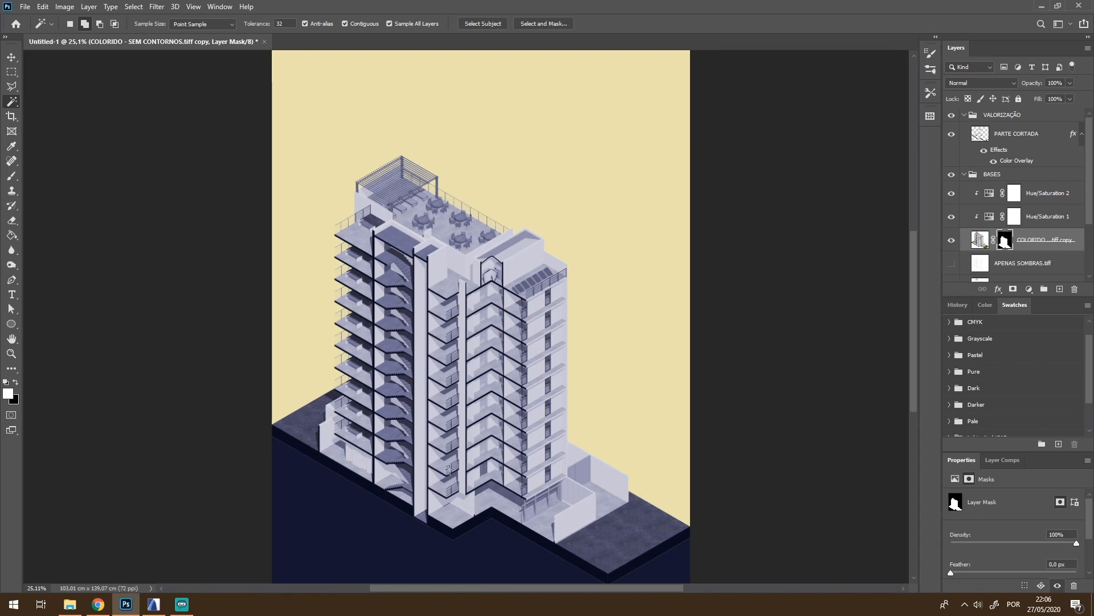
Switch to Pinterest in Chrome and examine the Isometric People pin, recent searches and related vector illustrations
key("alt+Tab")
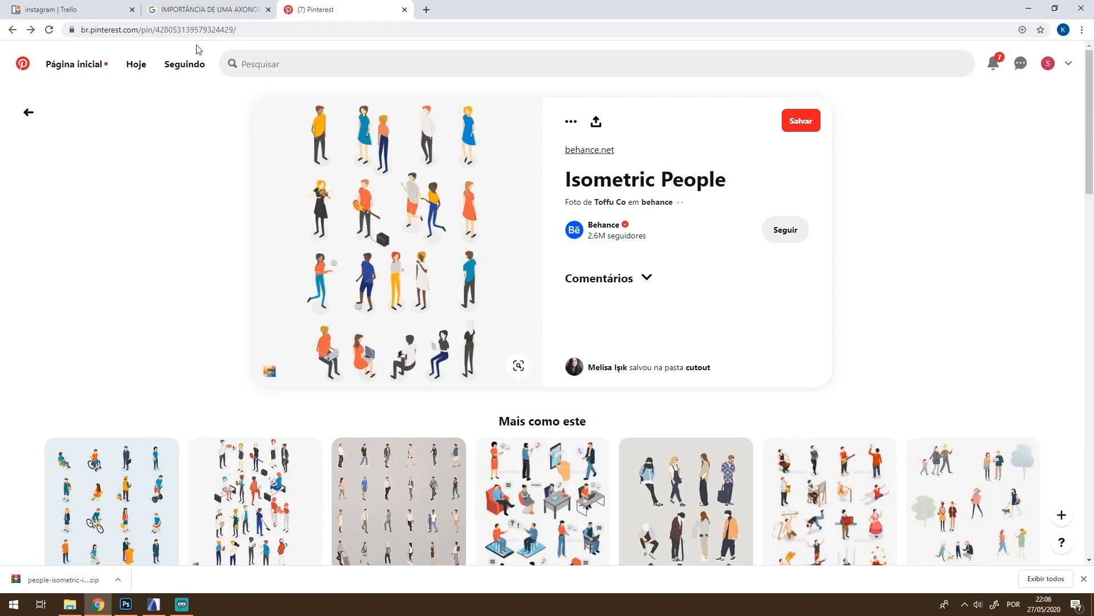
scroll(508, 332, "down", 1)
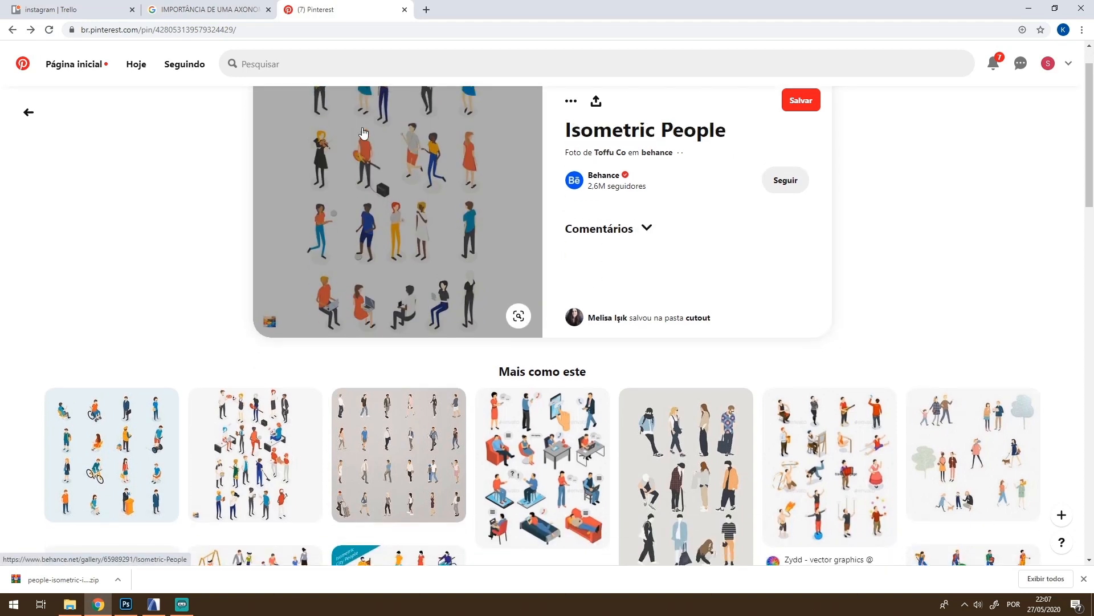
scroll(362, 136, "up", 1)
left_click(272, 64)
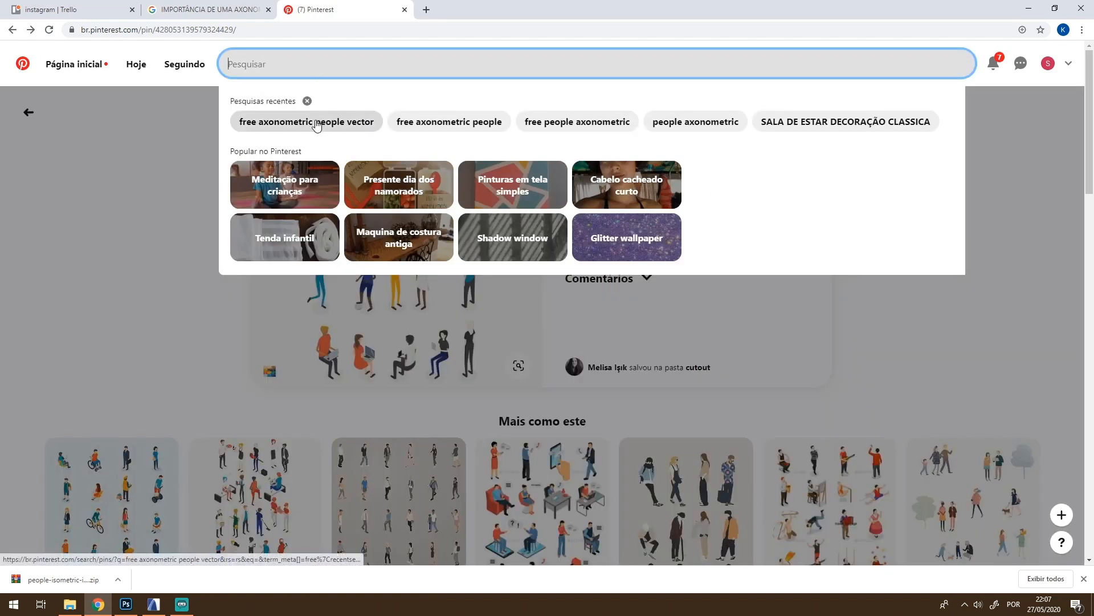
left_click(166, 264)
scroll(272, 263, "down", 10)
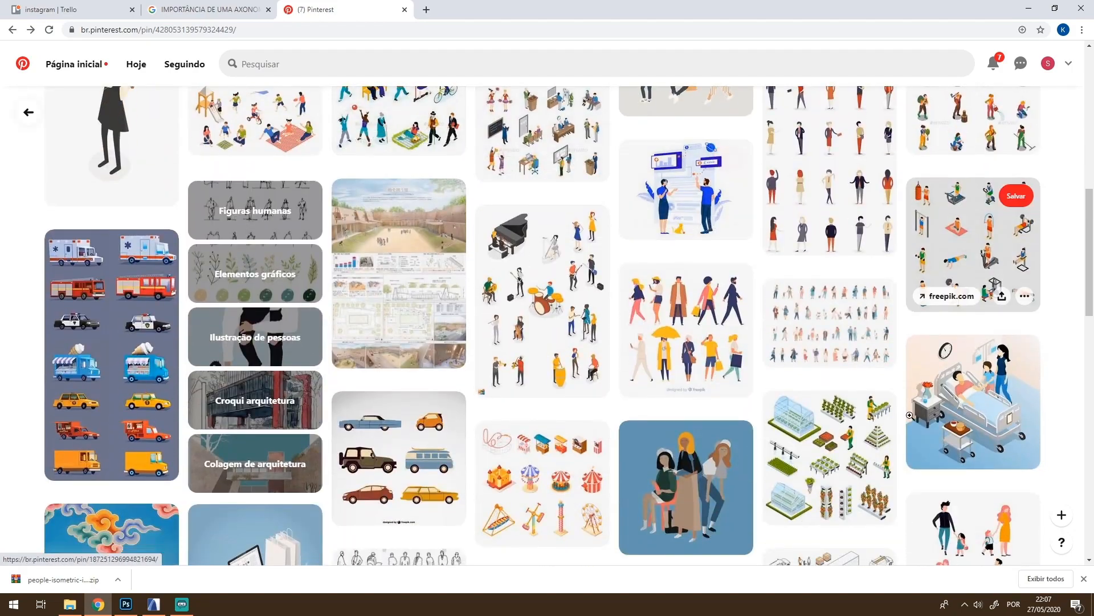
scroll(827, 371, "down", 1)
scroll(708, 434, "up", 1)
scroll(707, 434, "up", 10)
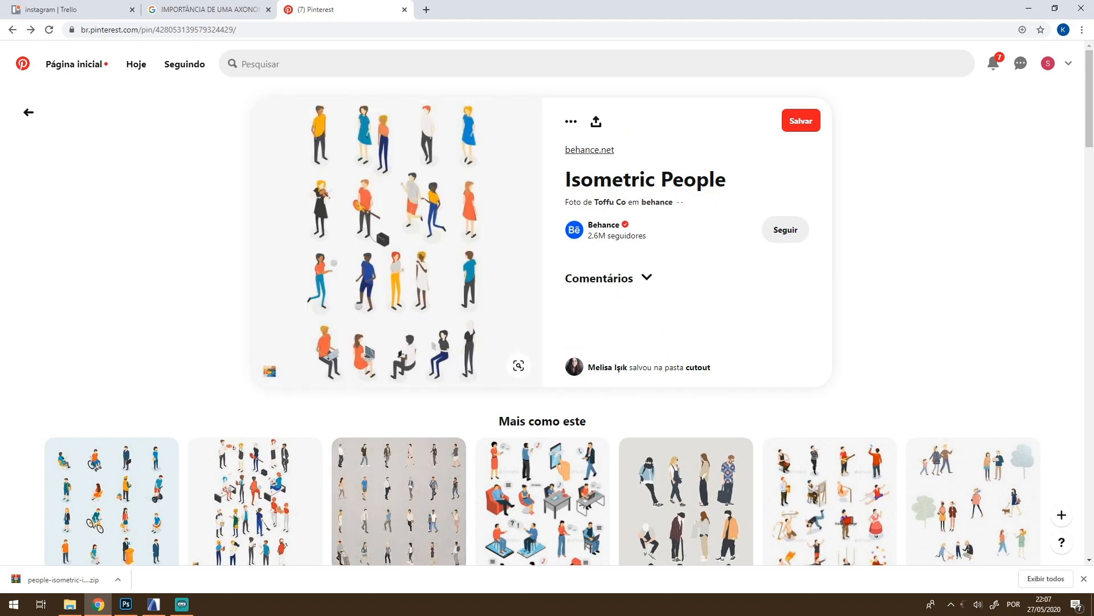
Switch to Photoshop, collapse the BASES group and place the people PNG e2b6c14b8ca91305b7308d90365cc024 (1).png as an embedded file
mouse_move(129, 603)
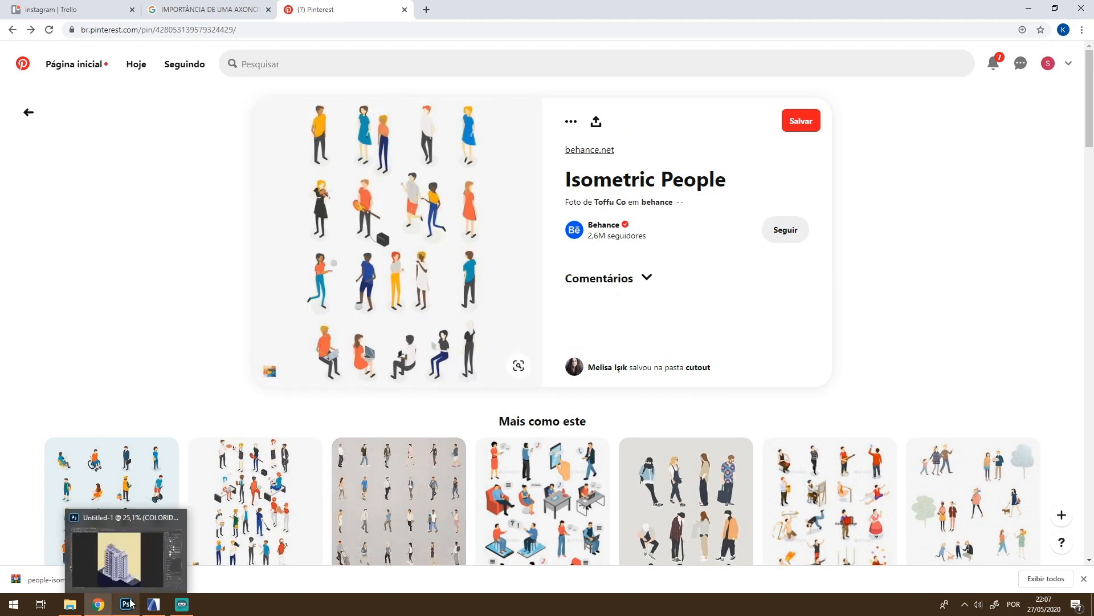
left_click(127, 606)
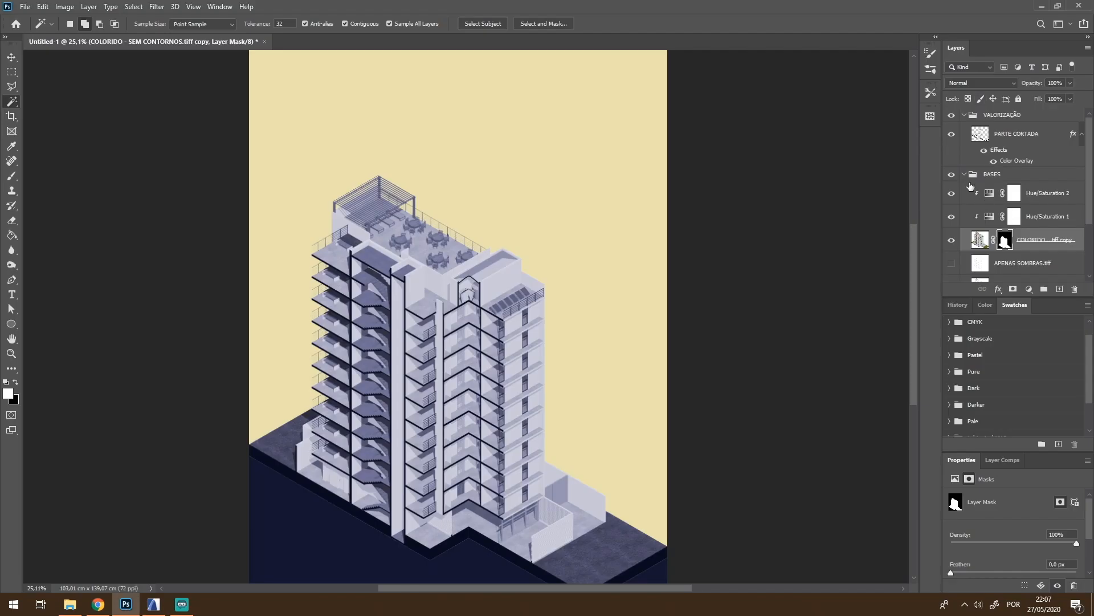
left_click(965, 175)
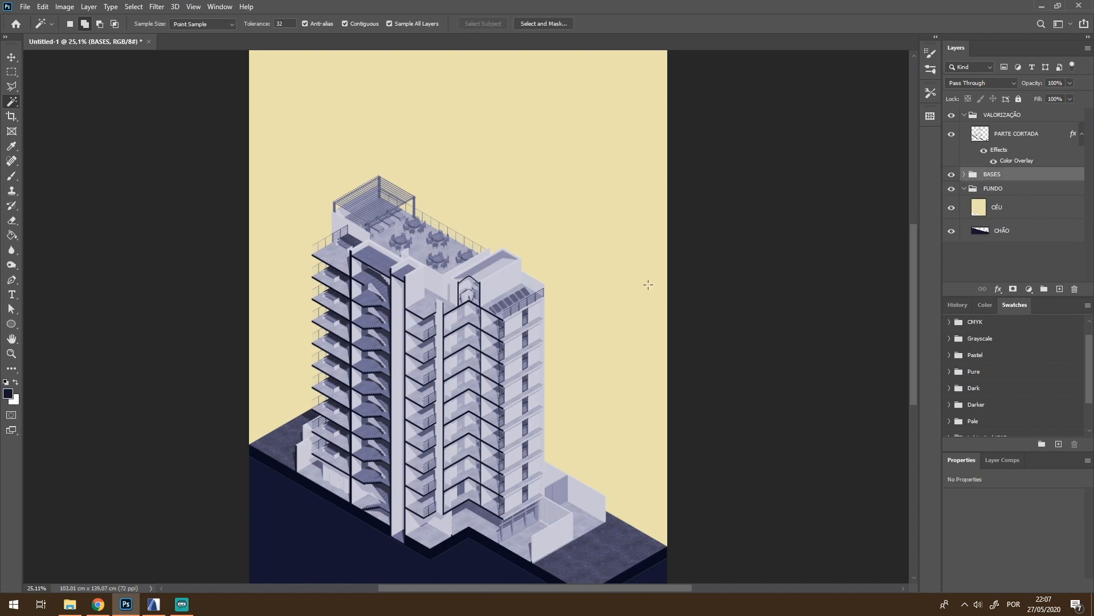
left_click(26, 7)
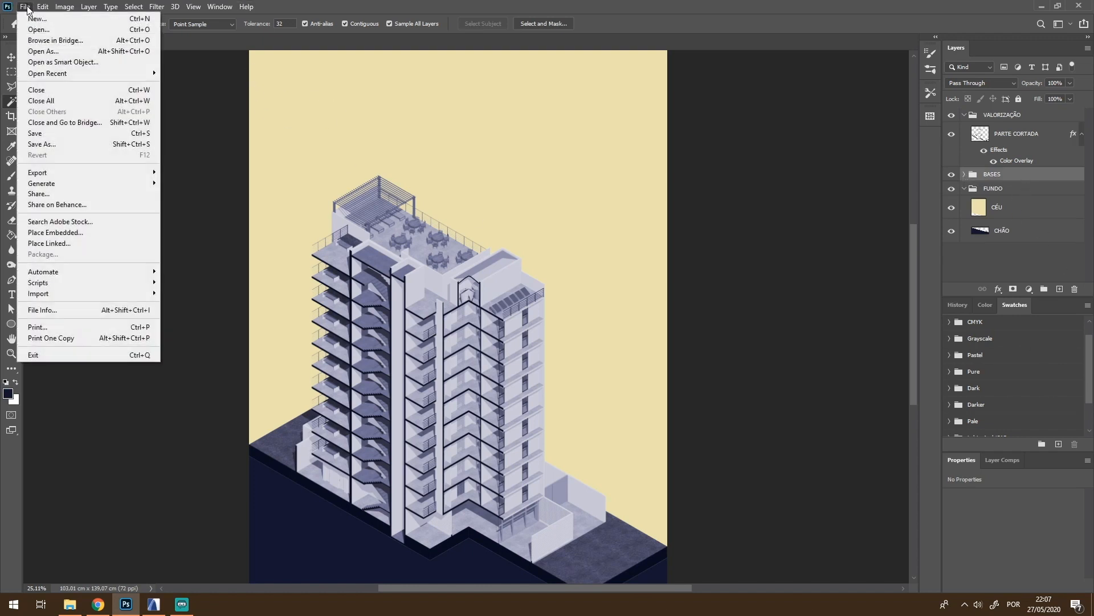
left_click(86, 233)
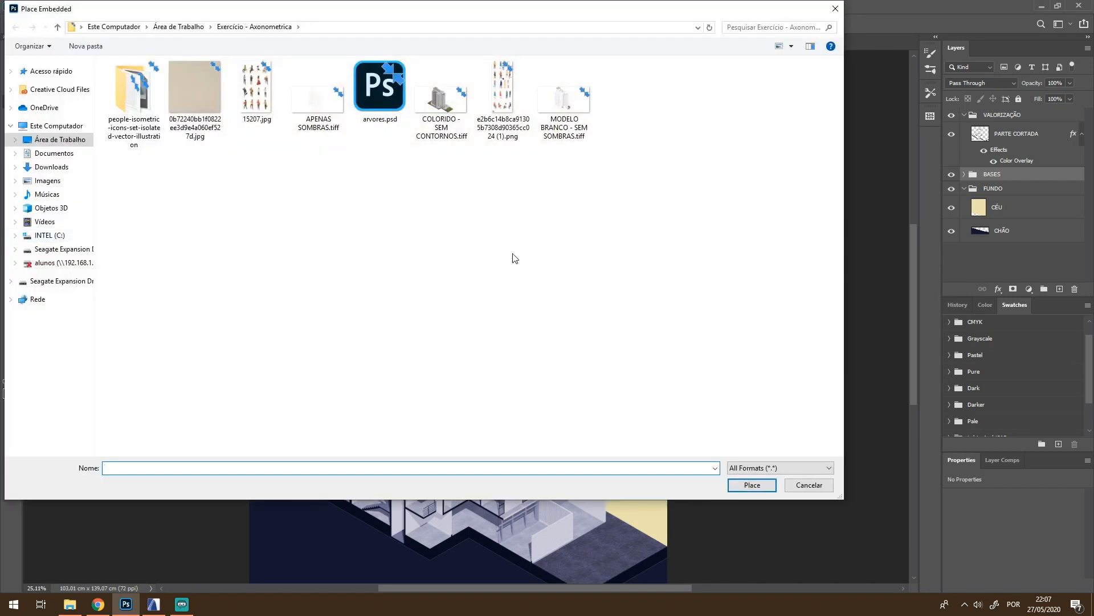
left_click(504, 102)
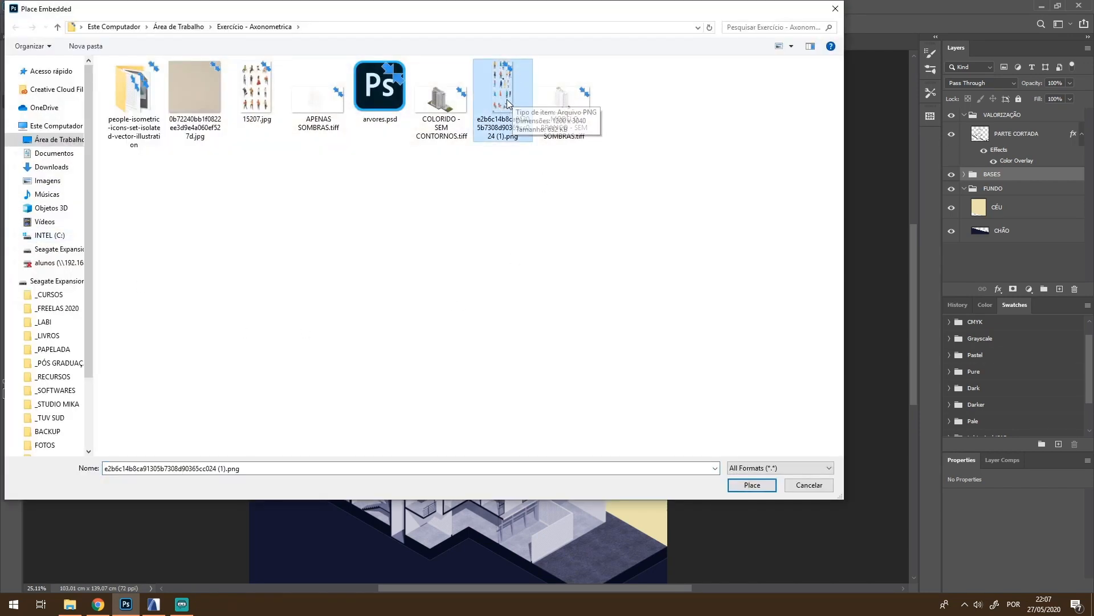
left_click(752, 486)
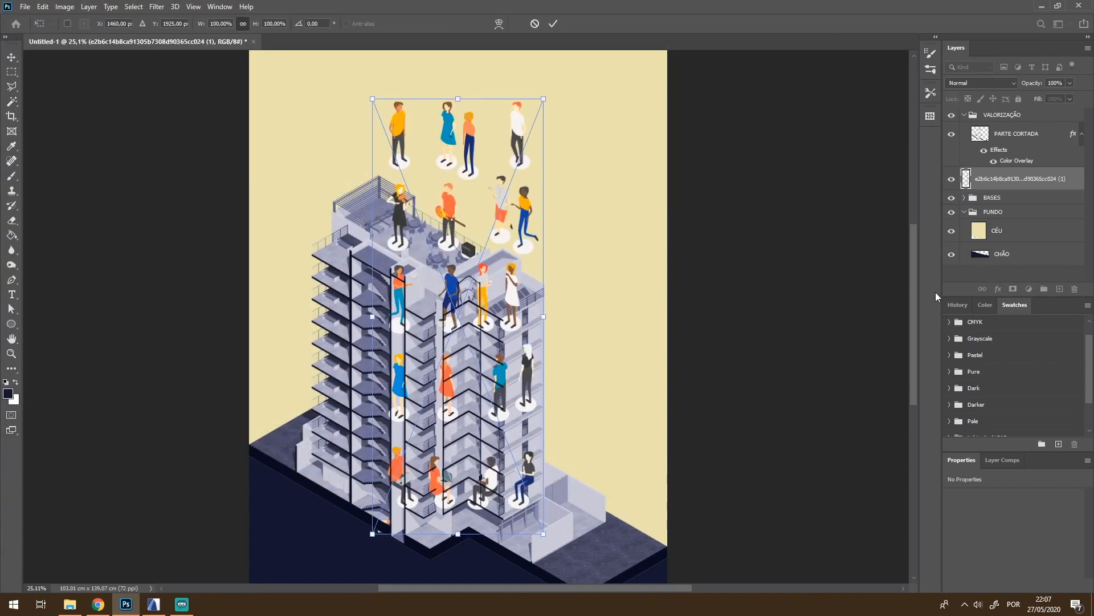
key("Return")
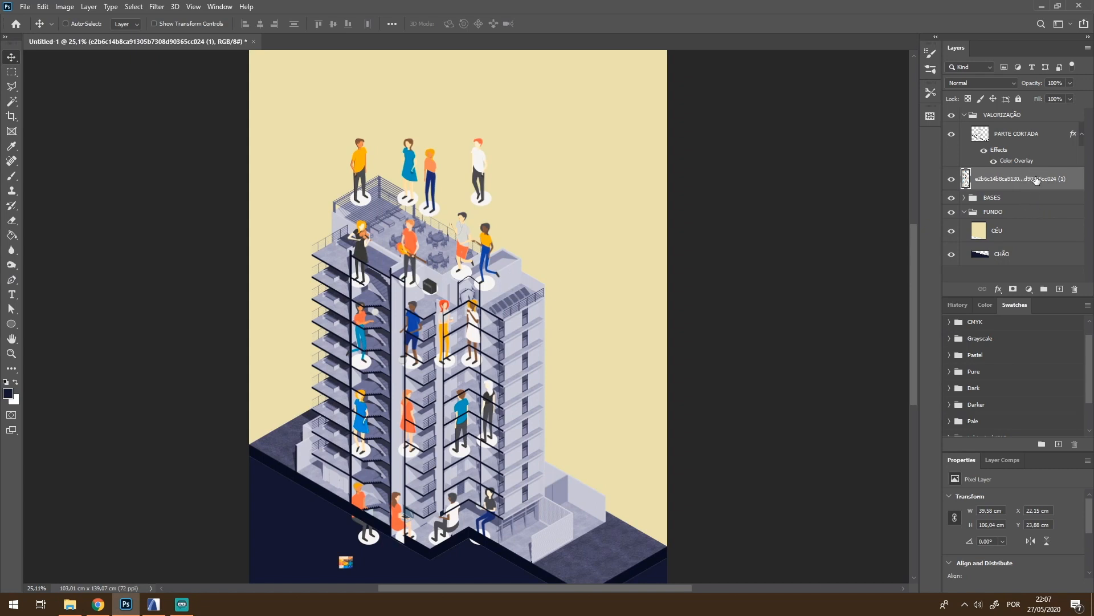
Move the people layer into the VALORIZAÇÃO group above PARTE CORTADA and rename it PESSOAS
left_click_drag(1036, 181, 1027, 135)
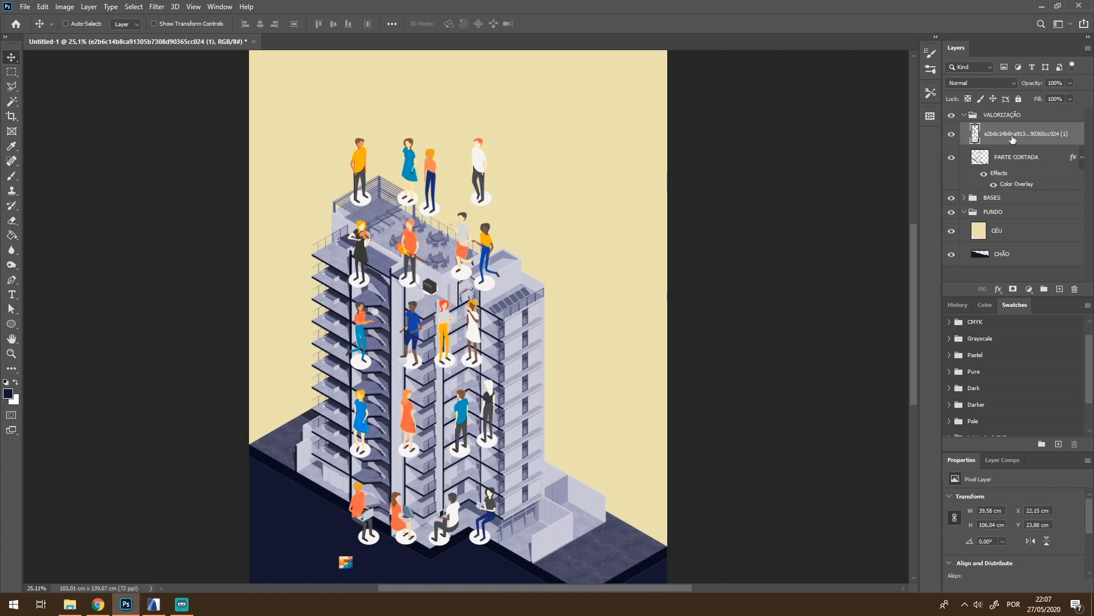
double_click(1018, 134)
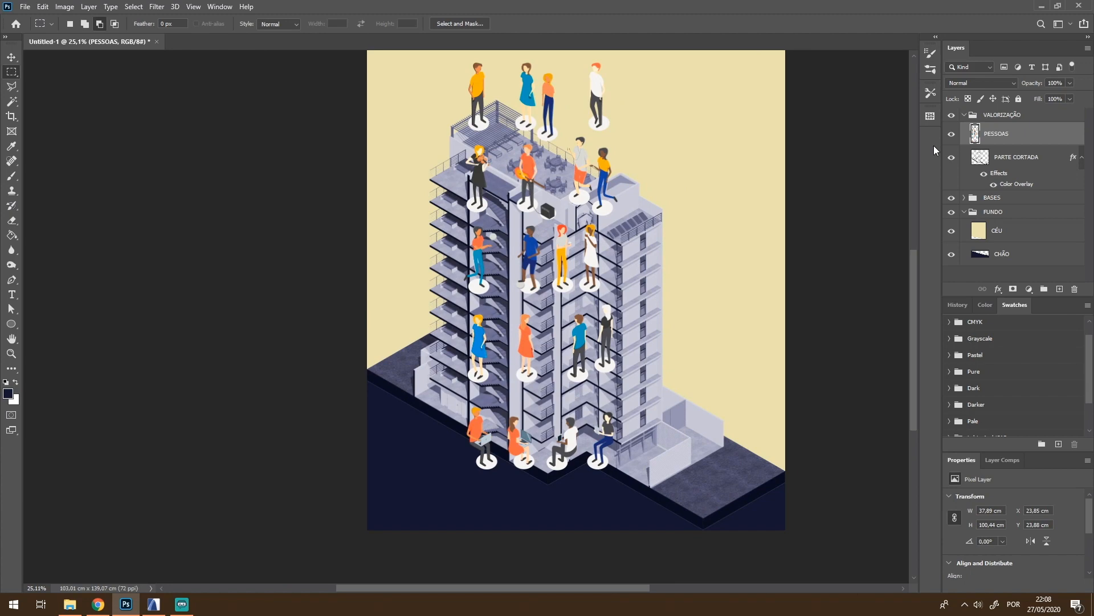
scroll(842, 178, "up", 3)
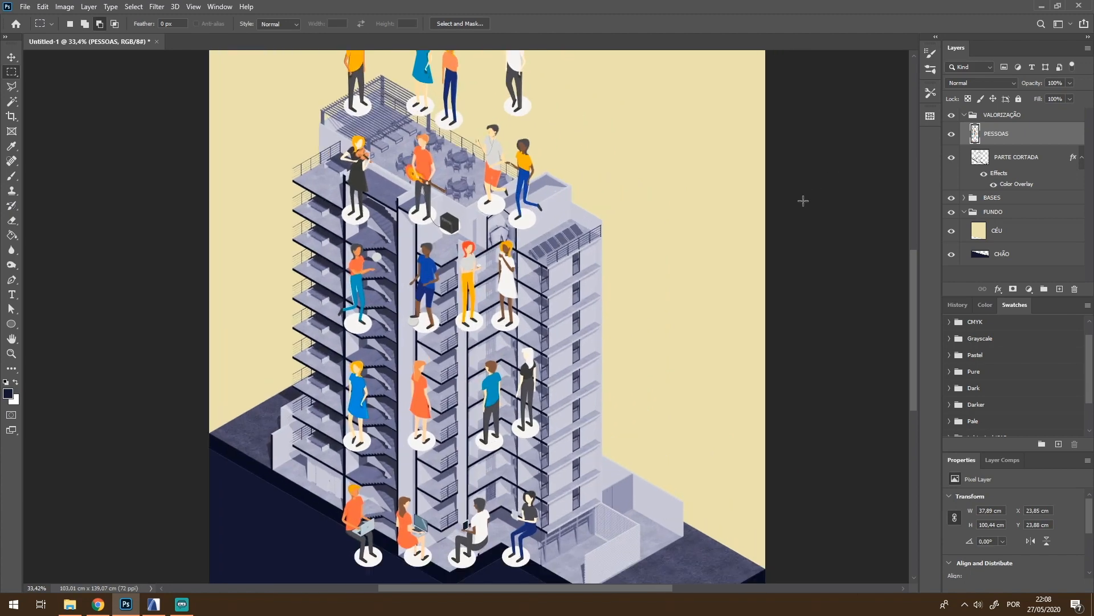
scroll(873, 286, "down", 1)
scroll(832, 287, "down", 4)
key("ctrl+t")
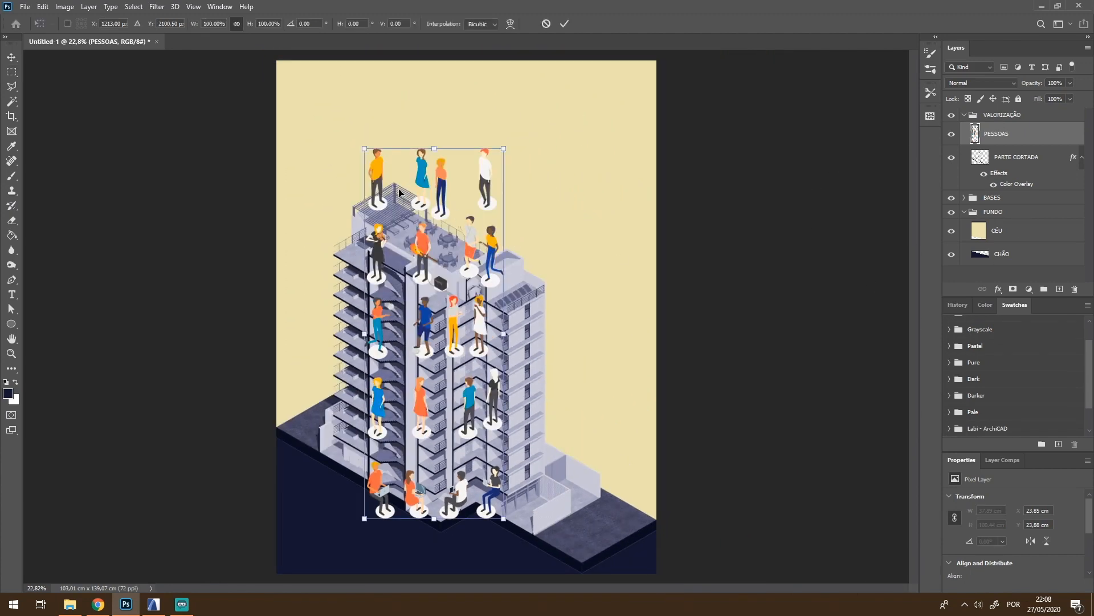
left_click_drag(505, 148, 582, 203)
key("Escape")
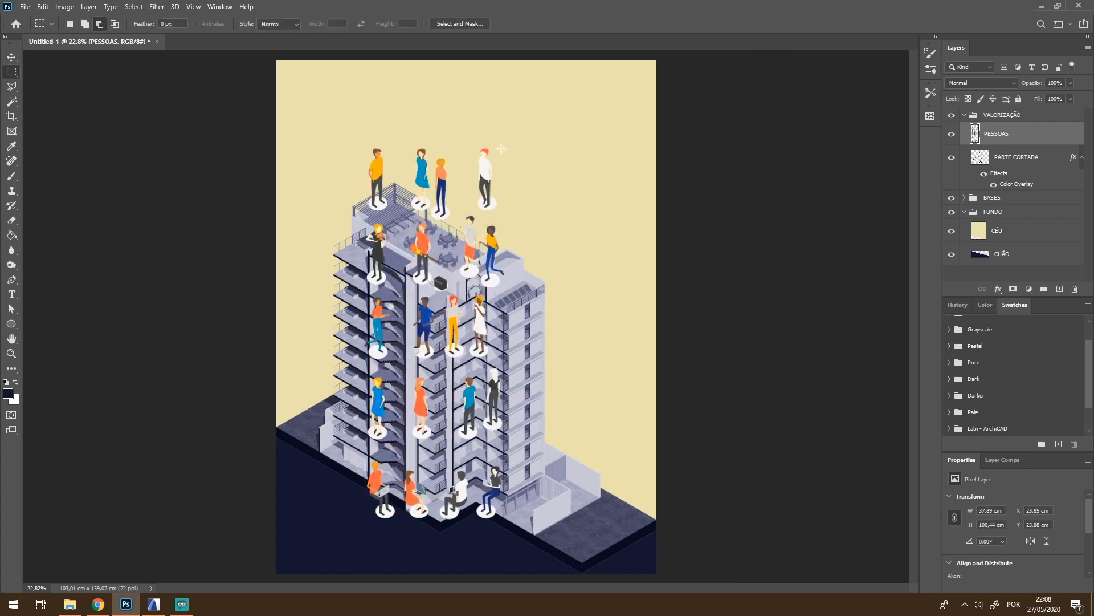
Scale the PESSOAS layer down to 20.58% and position it over the lower floors beside the stairs
key("ctrl+t")
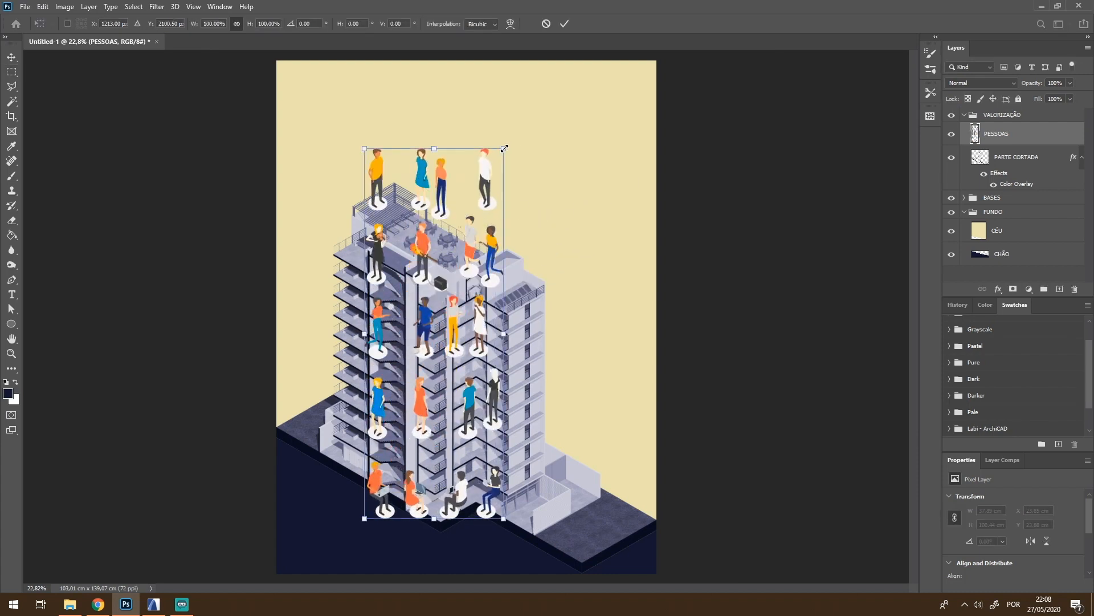
left_click_drag(505, 148, 392, 443)
scroll(366, 509, "up", 2)
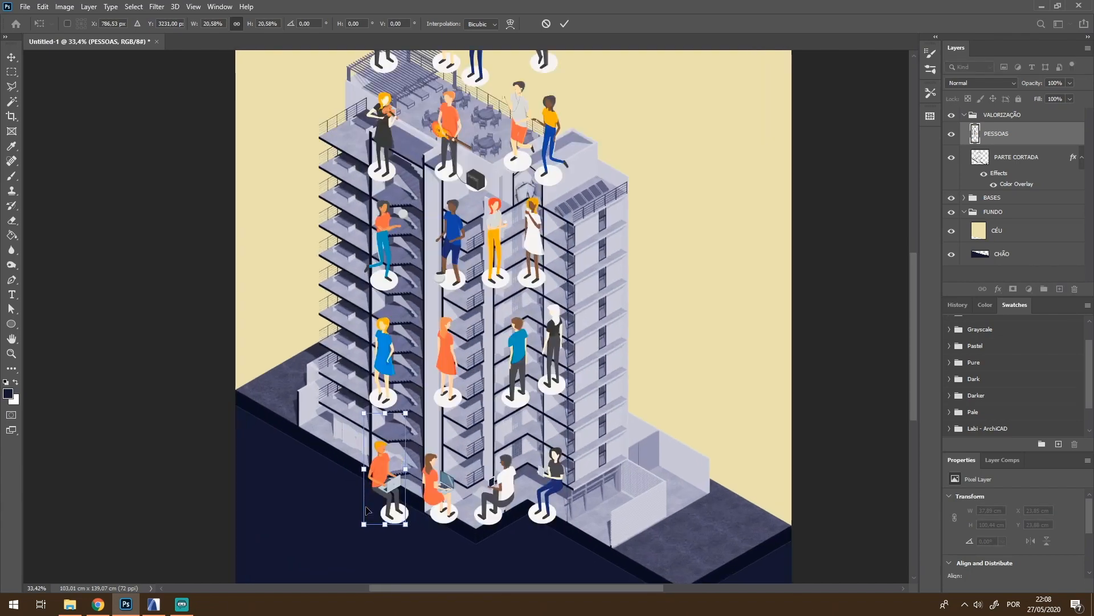
scroll(367, 509, "up", 5)
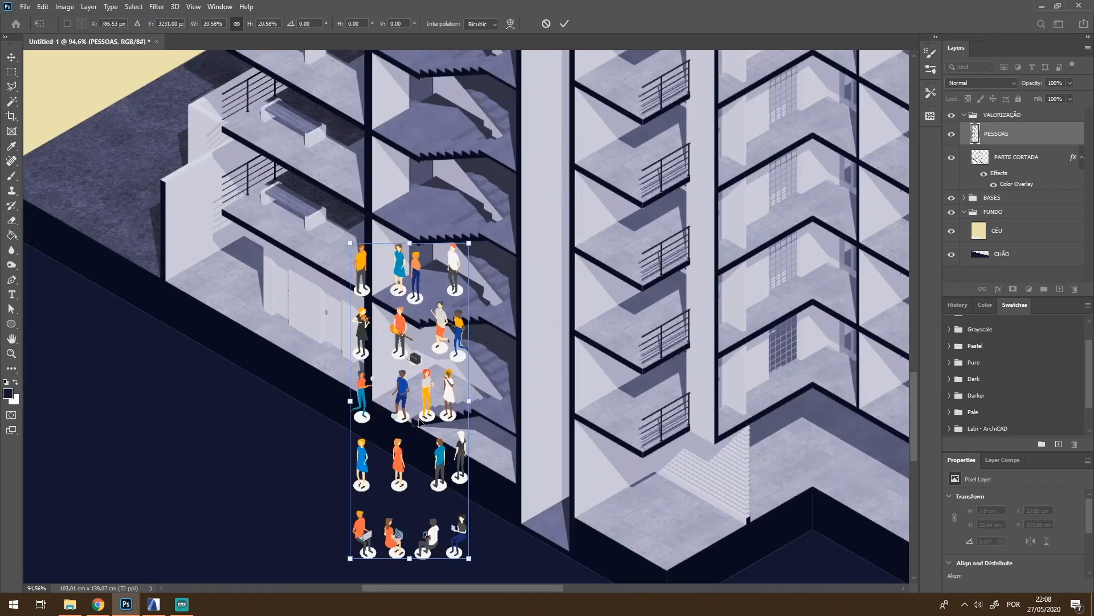
left_click_drag(399, 332, 387, 202)
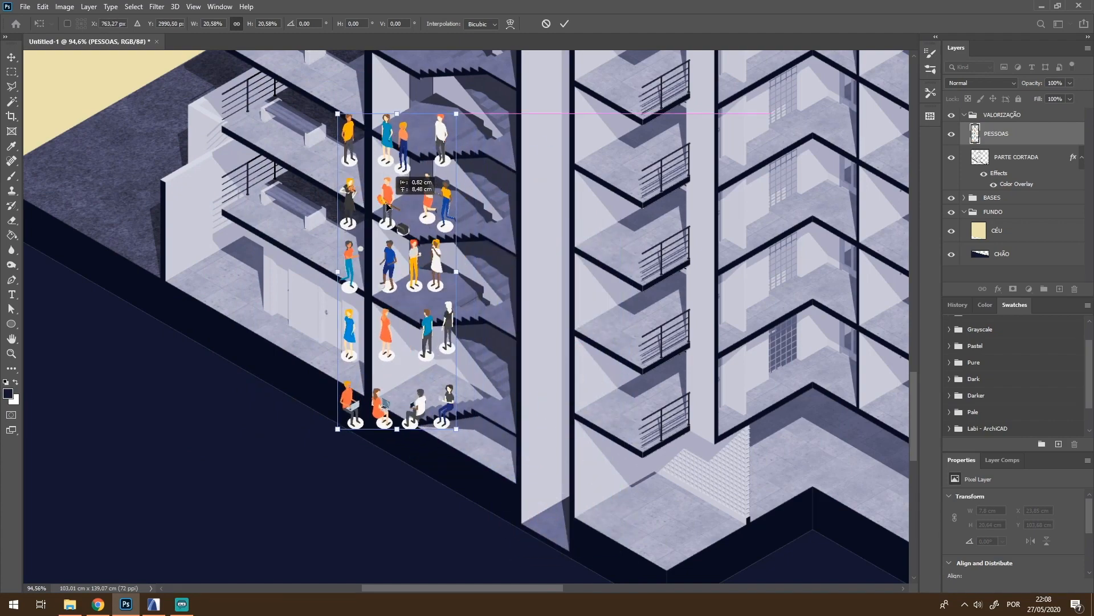
key("Return")
Cut the standing man in the yellow shirt out of the PESSOAS layer onto a new layer
scroll(568, 409, "down", 5)
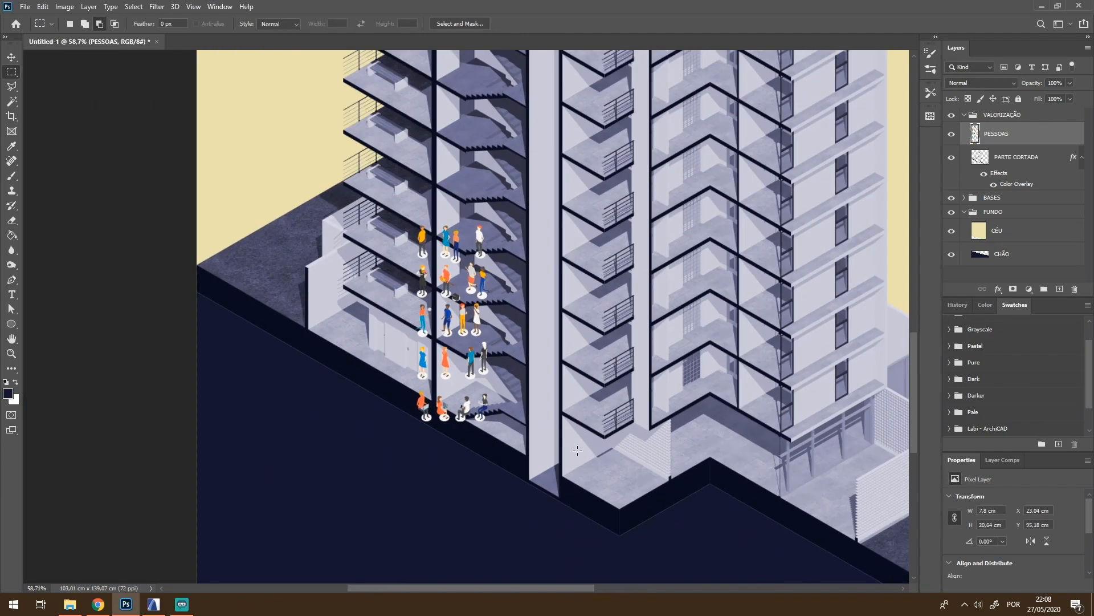
scroll(491, 319, "up", 5)
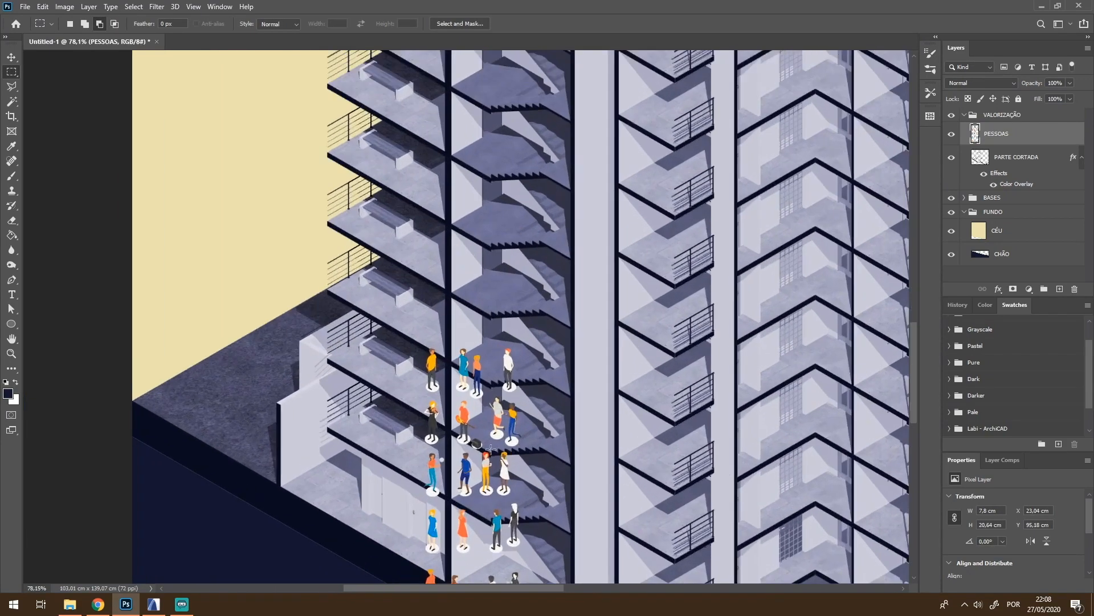
scroll(466, 287, "down", 1)
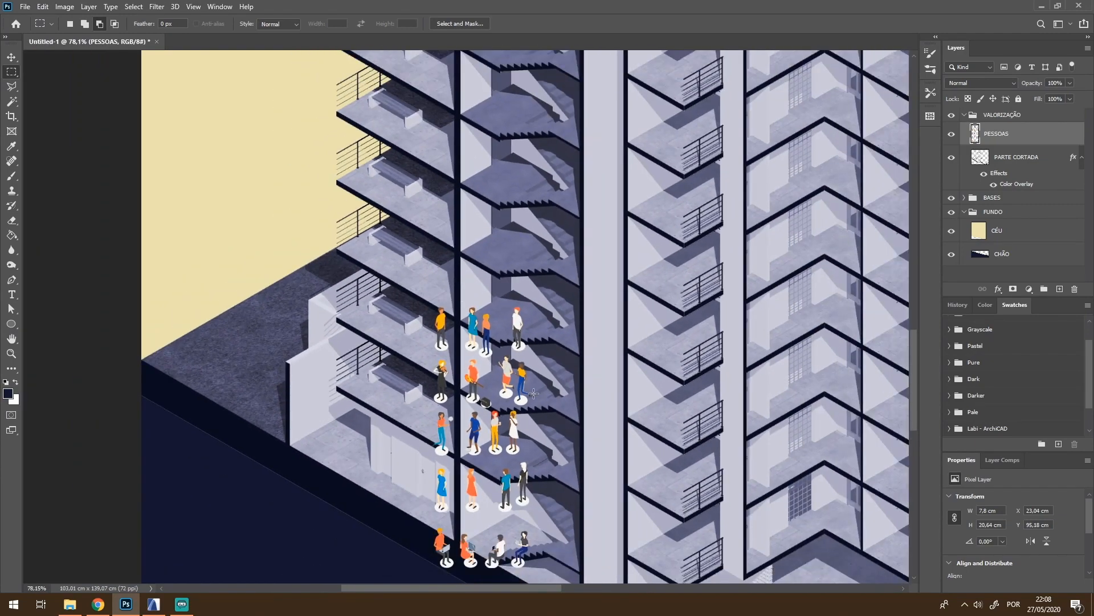
scroll(440, 342, "up", 4)
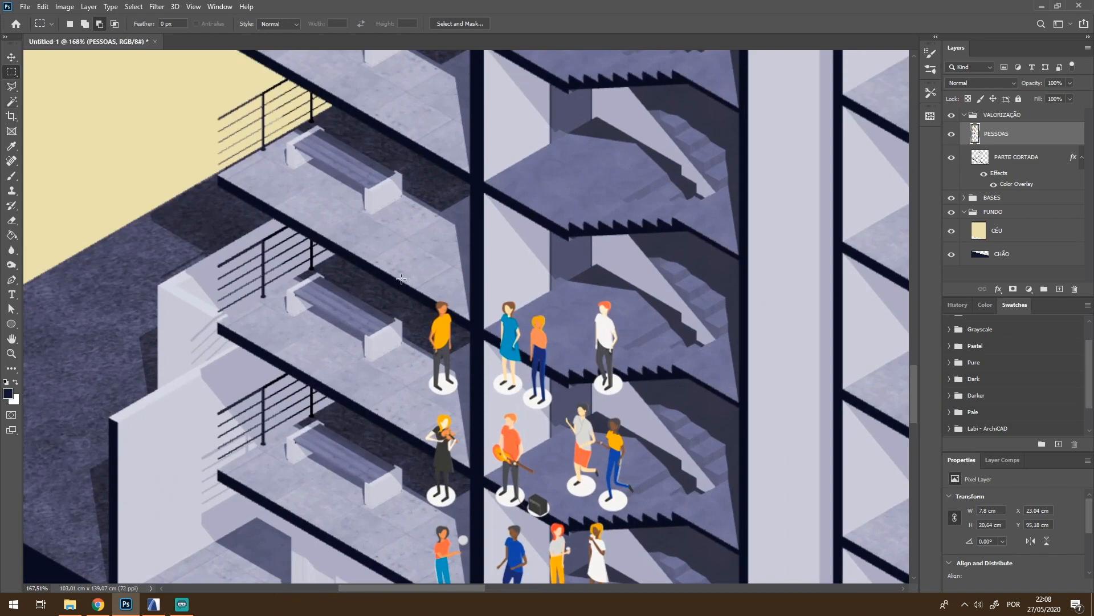
left_click_drag(402, 279, 469, 402)
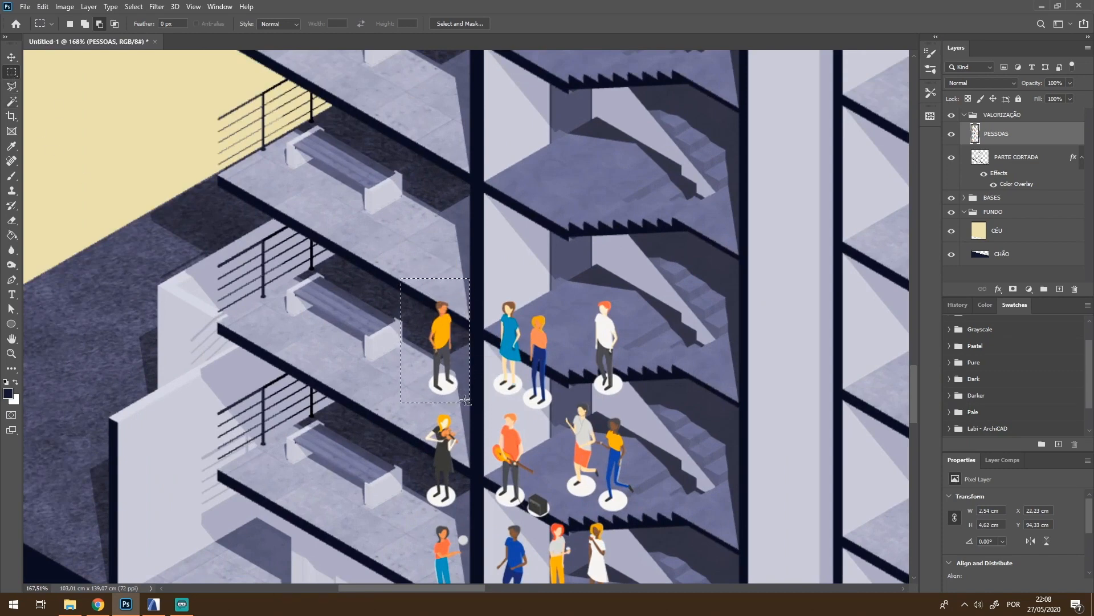
right_click(436, 340)
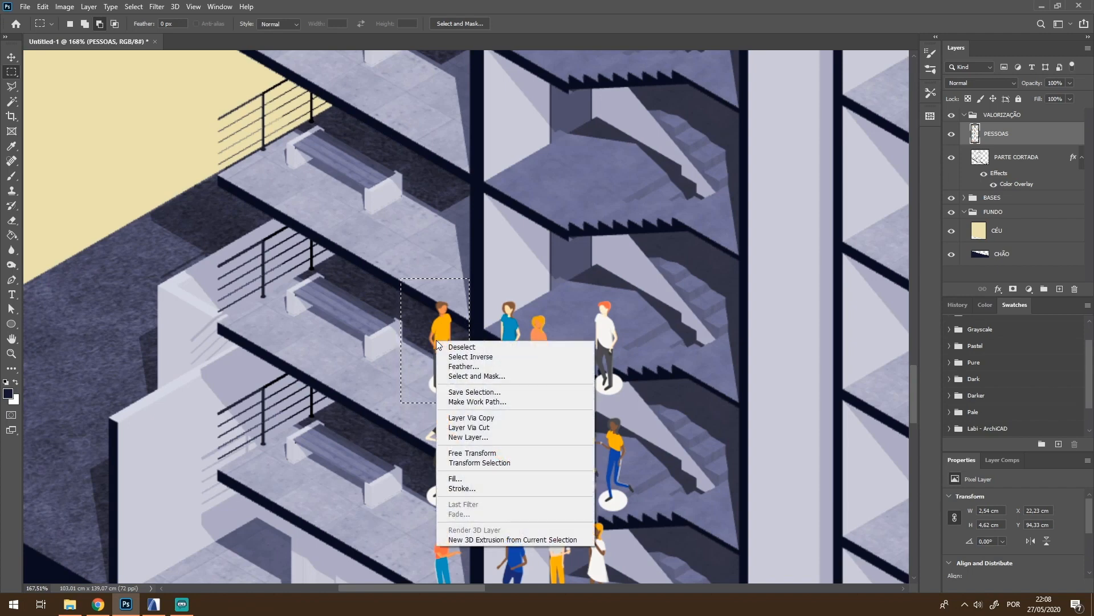
left_click(512, 427)
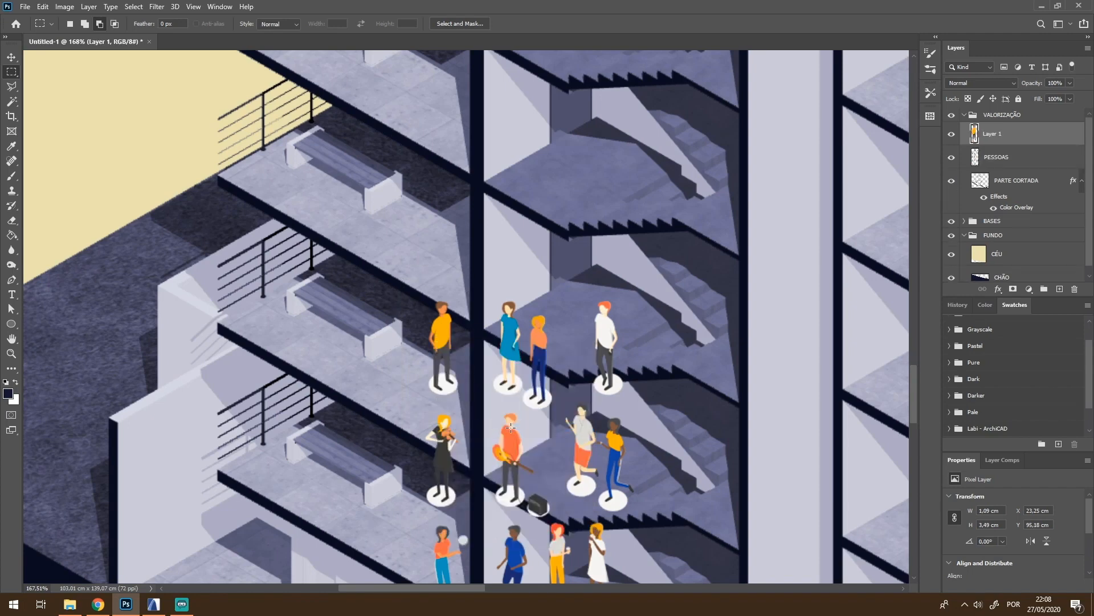
Move the man in the yellow shirt onto one of the balconies in the building's central column
scroll(409, 353, "down", 5)
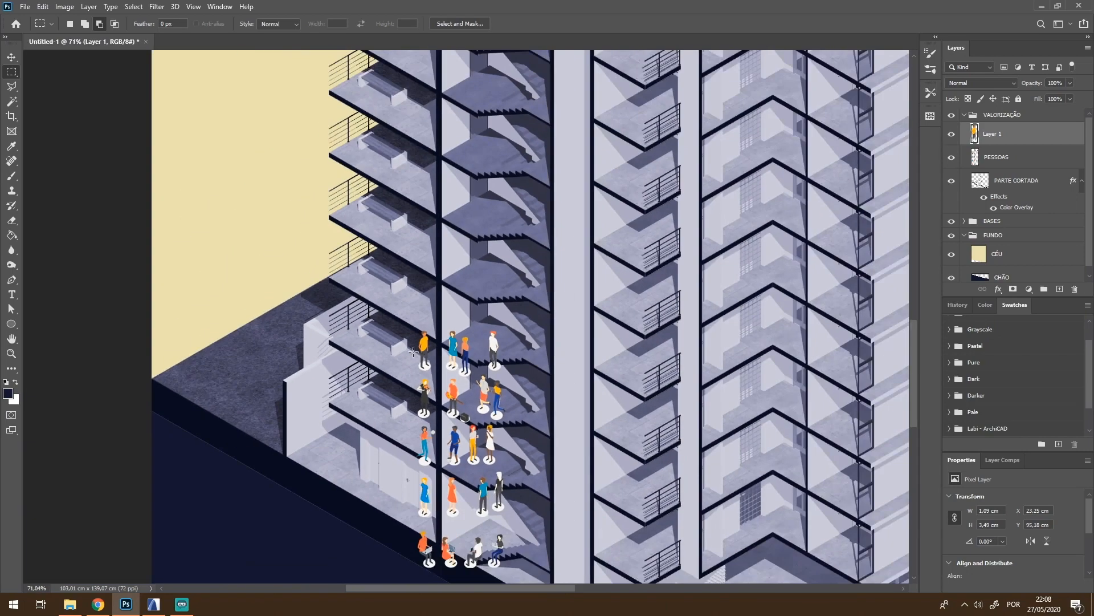
left_click(11, 57)
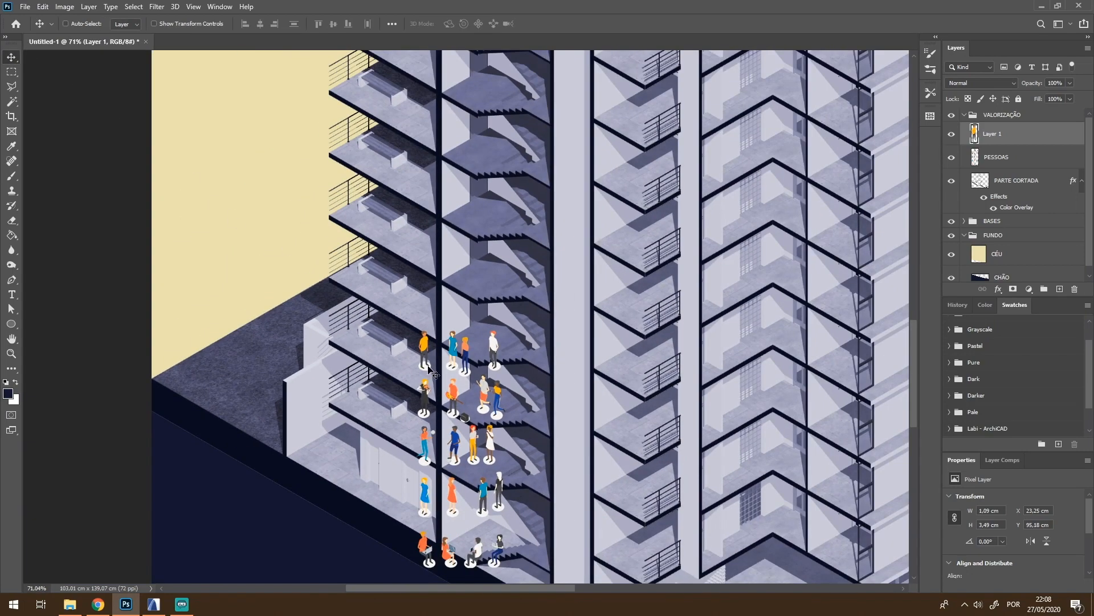
scroll(428, 369, "down", 2)
left_click_drag(427, 367, 419, 311)
scroll(422, 315, "up", 1)
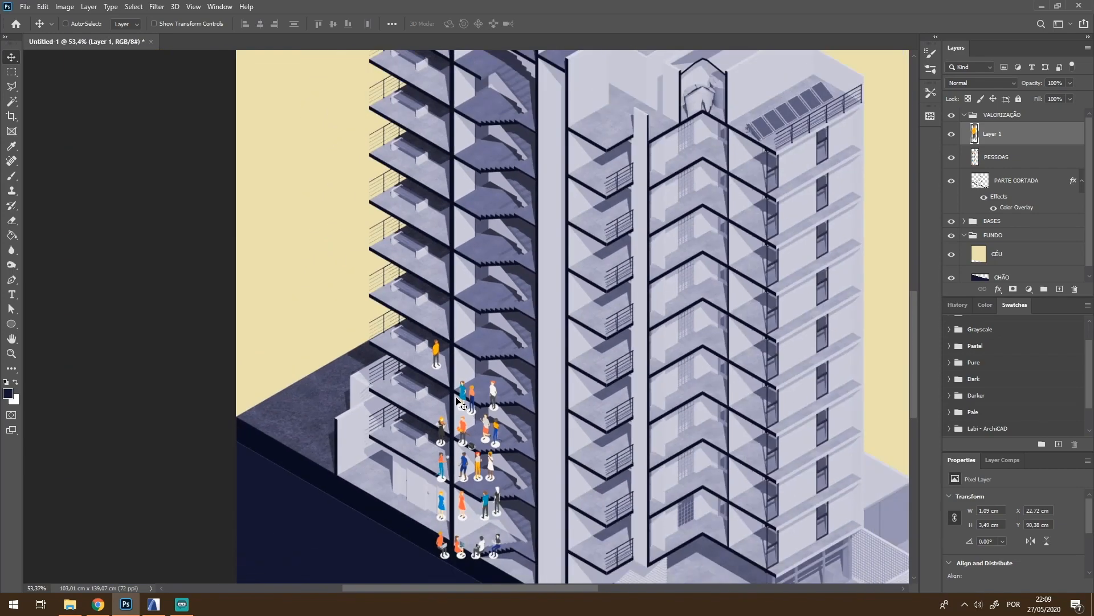
left_click_drag(456, 402, 617, 401)
scroll(617, 383, "up", 5)
scroll(684, 384, "down", 2)
scroll(546, 419, "down", 4)
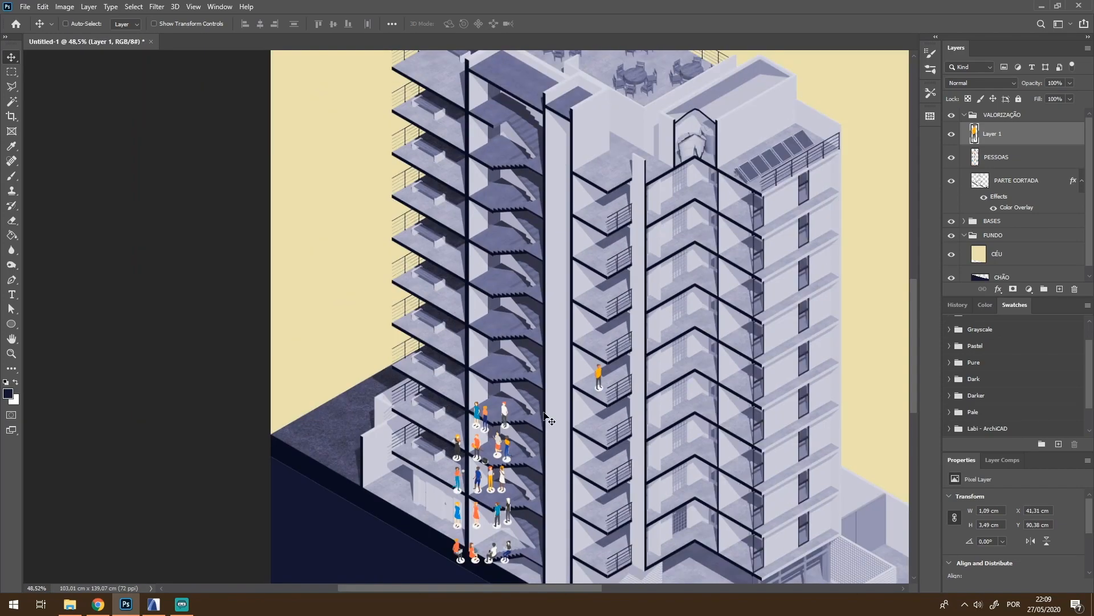
Cut the woman in the teal dress and her orange-topped companion onto a new layer and move them to the ground floor
scroll(547, 419, "up", 8)
key("m")
left_click_drag(558, 417, 746, 503)
key("l")
left_click(557, 208)
scroll(472, 332, "down", 8)
key("v")
right_click(475, 321)
left_click(498, 338)
key("m")
right_click(472, 329)
left_click(532, 415)
key("v")
Cut the man in the white shirt out of PESSOAS onto a new layer and place him on a left-side balcony
scroll(491, 477, "up", 6)
key("m")
left_click_drag(557, 472, 519, 362)
scroll(503, 387, "down", 6)
right_click(514, 403)
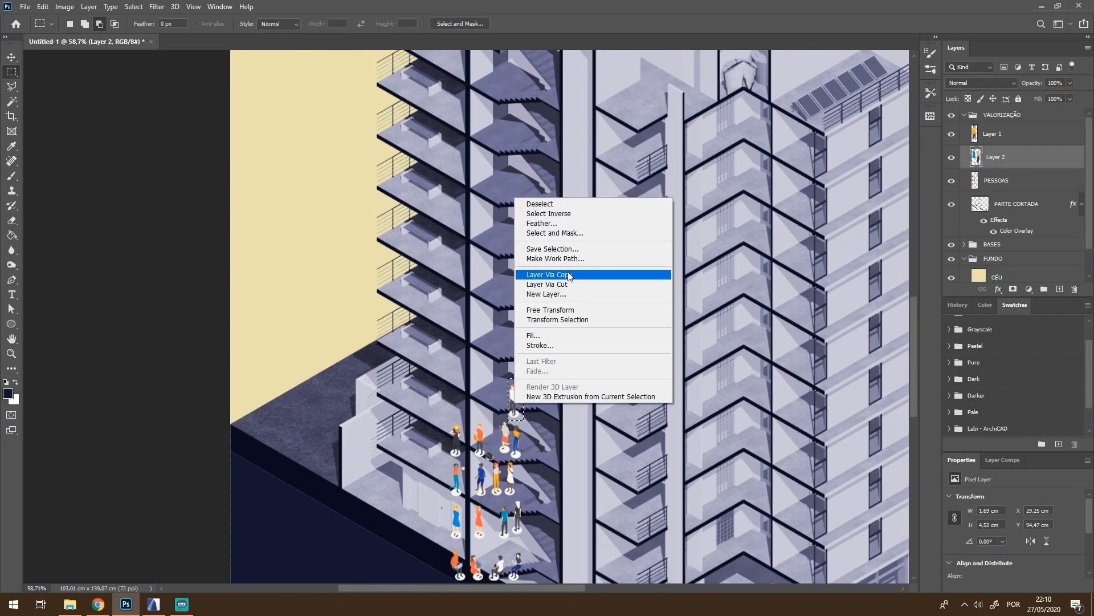
left_click(569, 276)
Cut the violinist and the guitarist with his amplifier out of the PESSOAS layer onto a new layer
scroll(433, 536, "up", 6)
key("l")
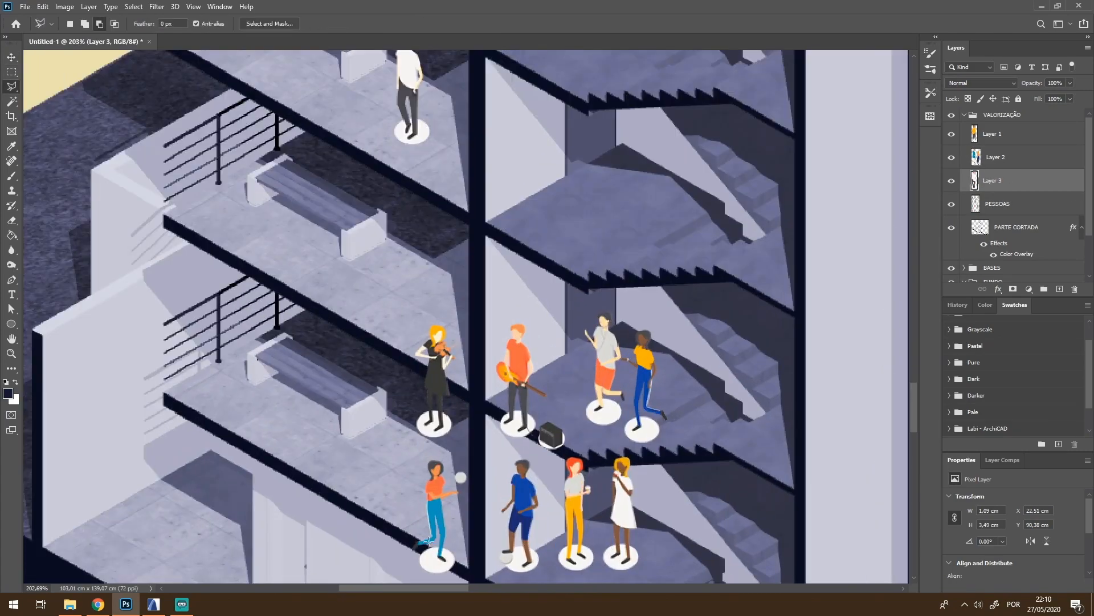
left_click(393, 438)
scroll(393, 438, "down", 3)
key("m")
right_click(485, 415)
left_click(544, 286)
left_click(1003, 204)
right_click(498, 380)
left_click(536, 462)
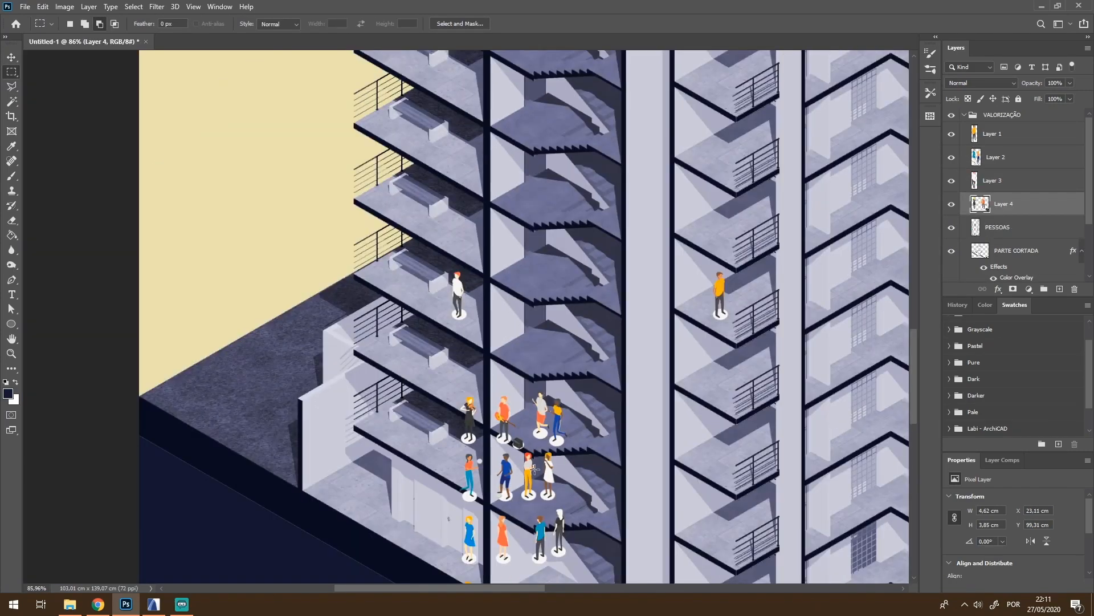
Move the two musicians up onto the rooftop terrace
key("v")
scroll(617, 456, "down", 4)
left_click_drag(556, 445, 669, 108)
scroll(670, 100, "up", 8)
left_click_drag(674, 214, 674, 197)
scroll(674, 197, "down", 8)
scroll(539, 398, "up", 4)
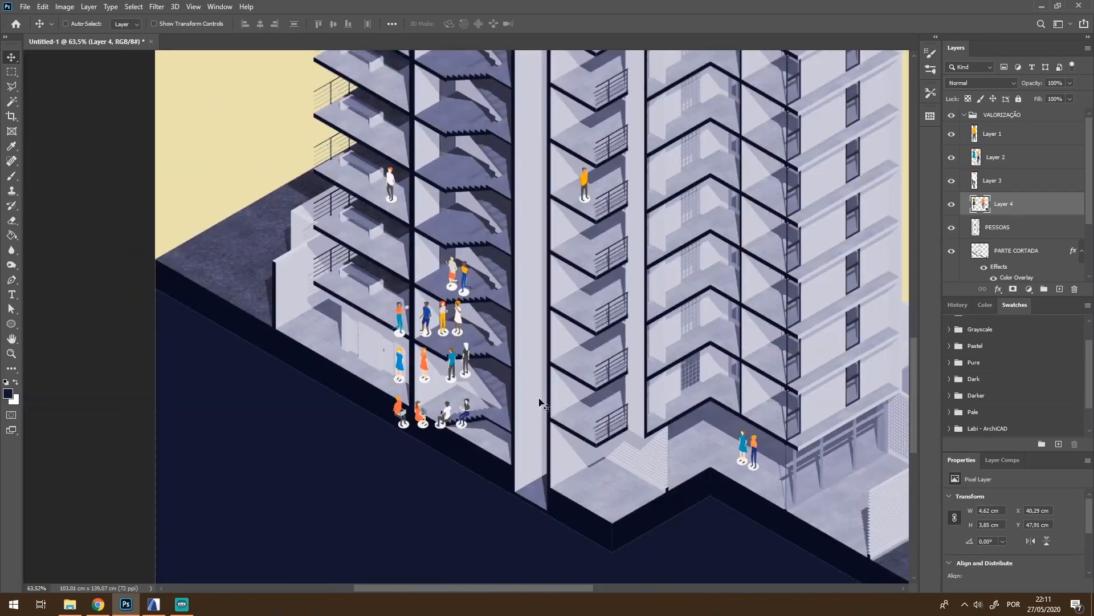
Cut the two running figures out of the PESSOAS layer onto a new layer
scroll(473, 257, "up", 10)
key("l")
left_click(389, 271)
left_click(1003, 227)
right_click(449, 307)
left_click(482, 393)
Move the two running figures to the ground floor near the building's right-hand entrance area
scroll(545, 319, "down", 11)
left_click_drag(537, 345, 795, 498)
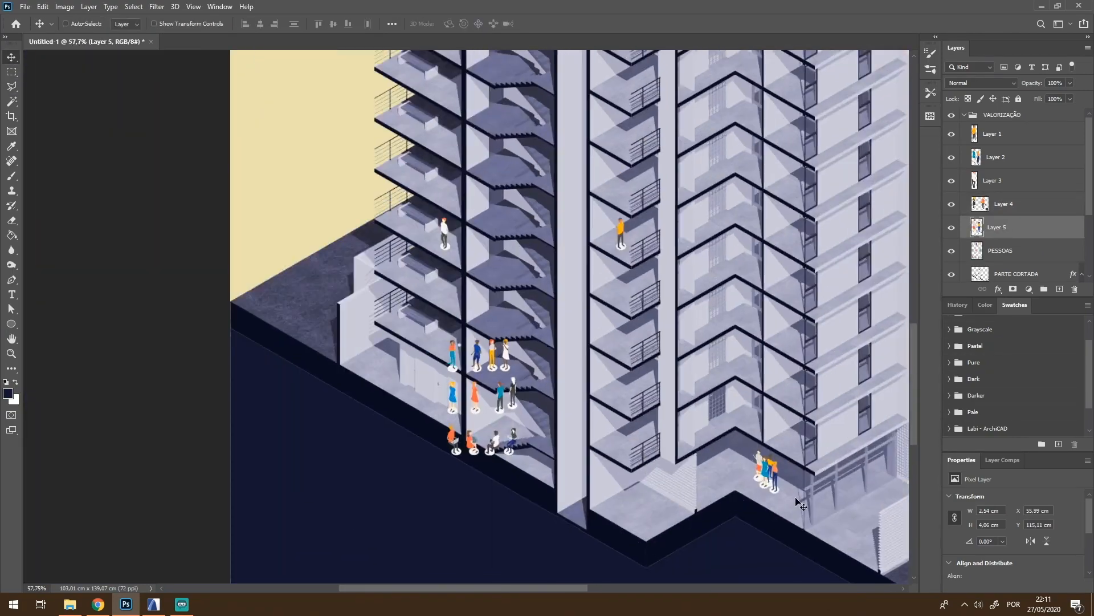
scroll(855, 507, "up", 5)
left_click_drag(684, 439, 818, 493)
scroll(764, 542, "down", 6)
Cut the two ball players out of PESSOAS onto a new layer and move them away from the remaining people
scroll(412, 412, "up", 9)
key("l")
left_click(409, 394)
left_click(420, 293)
left_click(517, 288)
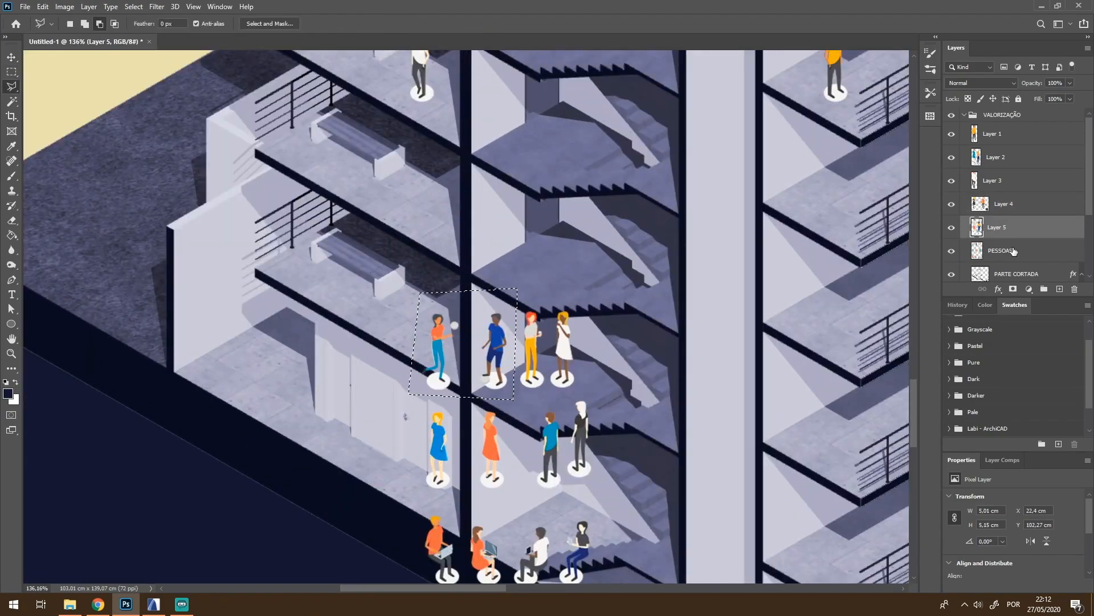
left_click(1013, 250)
right_click(435, 378)
left_click(479, 464)
scroll(572, 504, "down", 8)
left_click_drag(538, 456, 516, 251)
Cut the red-haired figure in yellow trousers out of PESSOAS onto a new layer and move it to a lower floor of the building's right-hand section
scroll(567, 452, "up", 9)
left_click_drag(488, 285, 522, 382)
right_click(497, 350)
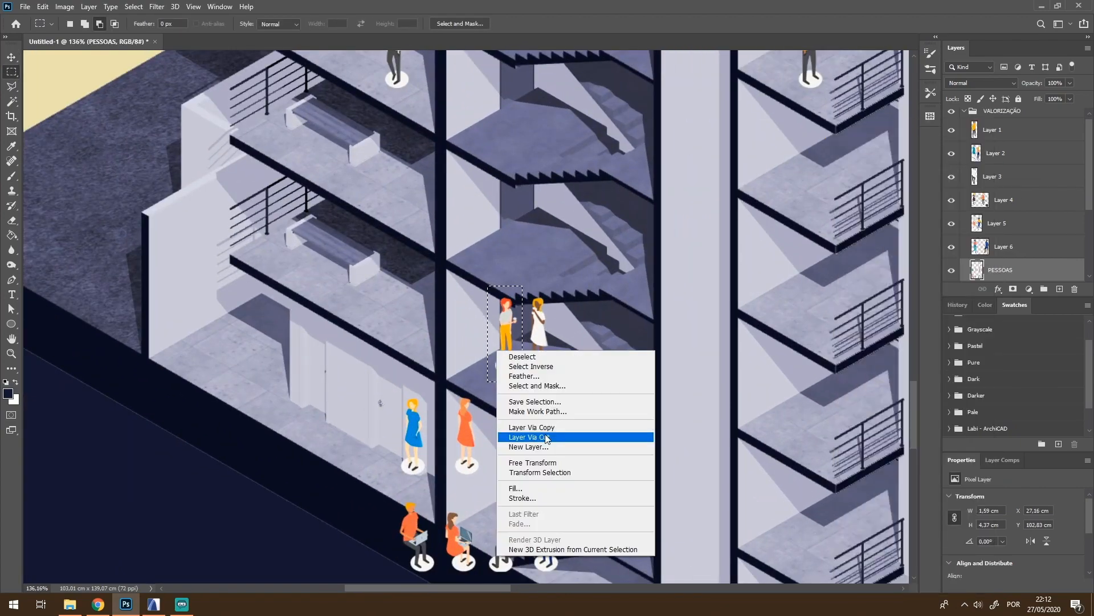
left_click(544, 436)
left_click_drag(497, 339, 758, 322)
Cut the woman in the white dress out of PESSOAS onto a new layer and move her to an upper floor of the right-hand section
scroll(508, 336, "up", 9)
left_click_drag(468, 419, 432, 341)
left_click(1004, 264)
right_click(440, 389)
left_click(482, 268)
left_click_drag(440, 426, 721, 108)
Cut the woman in the blue dress out of PESSOAS onto a new layer and move her up to a landing beside the stairs
scroll(727, 239, "down", 3)
left_click(11, 72)
scroll(513, 291, "down", 4)
left_click(1005, 245)
right_click(466, 421)
left_click_drag(450, 399, 502, 256)
left_click(499, 303)
Cut the standing woman in the orange dress out of PESSOAS onto a new layer and move her to the left-hand ground floor
scroll(489, 427, "down", 3)
scroll(489, 427, "up", 10)
left_click_drag(459, 376, 493, 464)
left_click(1012, 274)
right_click(468, 418)
left_click(499, 299)
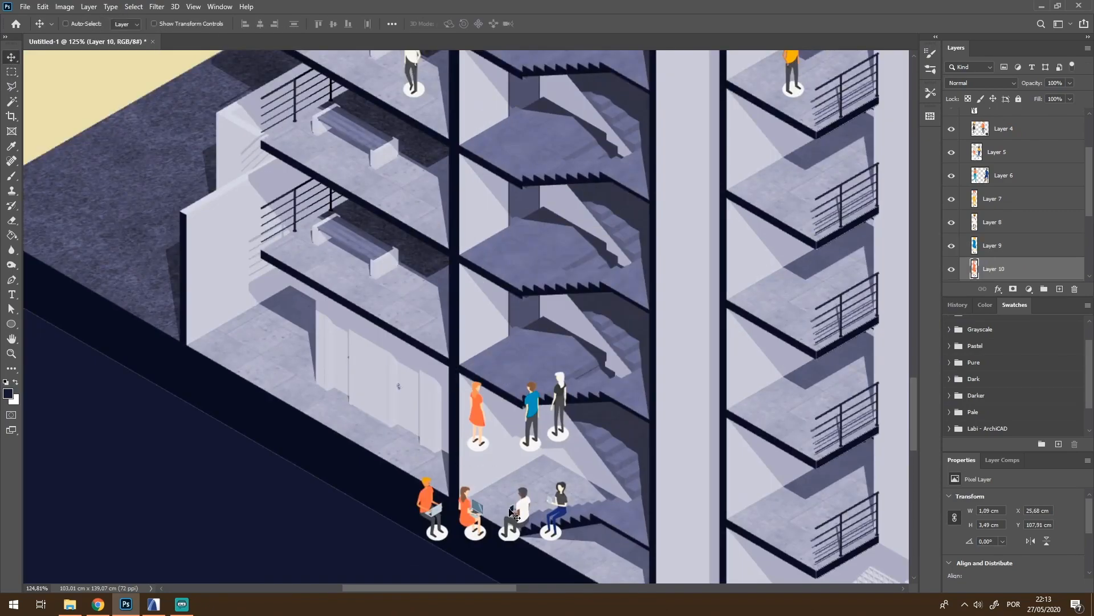
left_click_drag(477, 413, 263, 331)
Cut the man in the teal shirt out of PESSOAS onto a new layer and move him to a middle floor of the right-hand section
scroll(430, 460, "down", 8)
left_click(1003, 249)
scroll(445, 422, "up", 8)
left_click_drag(372, 425, 409, 502)
right_click(391, 461)
left_click(421, 342)
left_click_drag(382, 419, 692, 179)
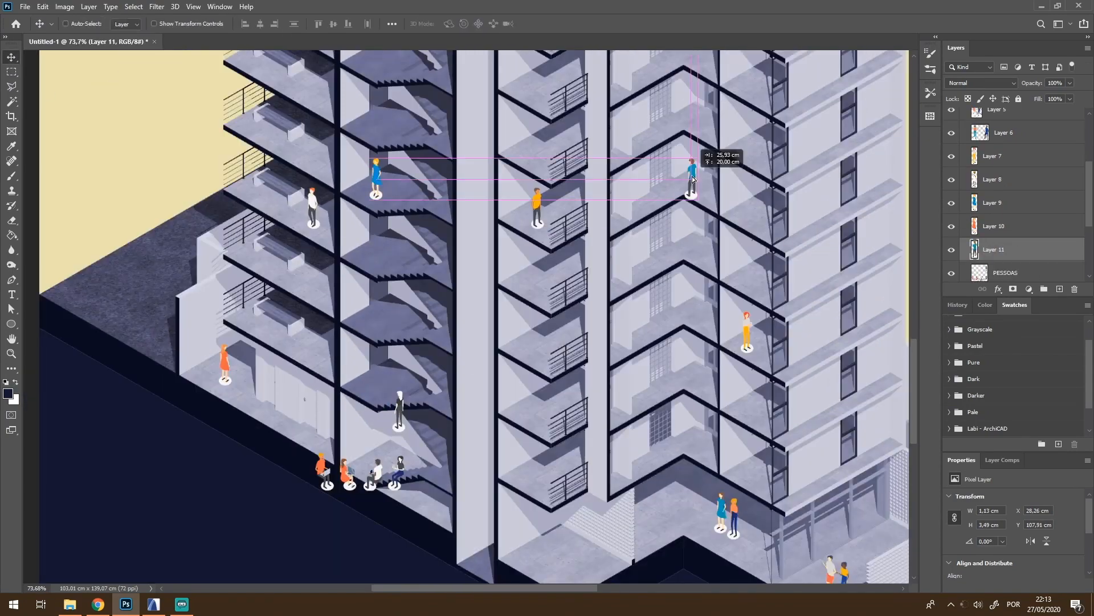
Cut the white-haired figure in black out of PESSOAS onto a new layer and move it to an upper balcony of the central section
scroll(336, 431, "up", 2)
left_click_drag(393, 373, 551, 211)
left_click(1019, 268)
right_click(409, 427)
left_click(439, 308)
scroll(513, 470, "down", 6)
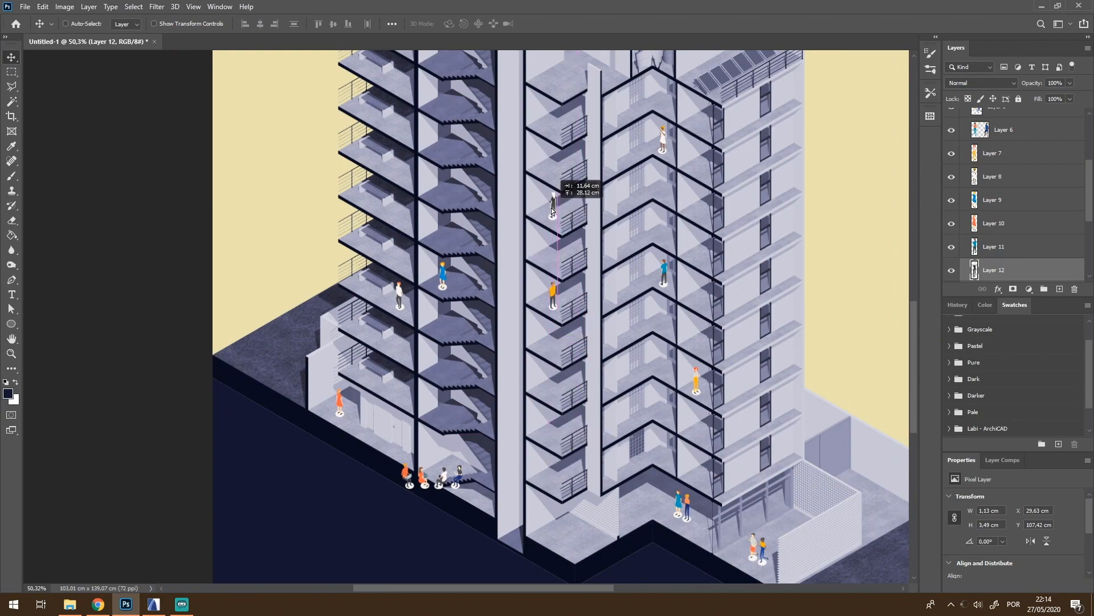
Cut the seated man in orange with the laptop onto a new layer and seat him on the lowest left-hand balcony's bench
scroll(328, 533, "up", 7)
scroll(999, 266, "down", 3)
left_click_drag(478, 340, 503, 236)
left_click(1003, 222)
key("ctrl+shift+j")
scroll(544, 450, "down", 4)
scroll(502, 188, "up", 7)
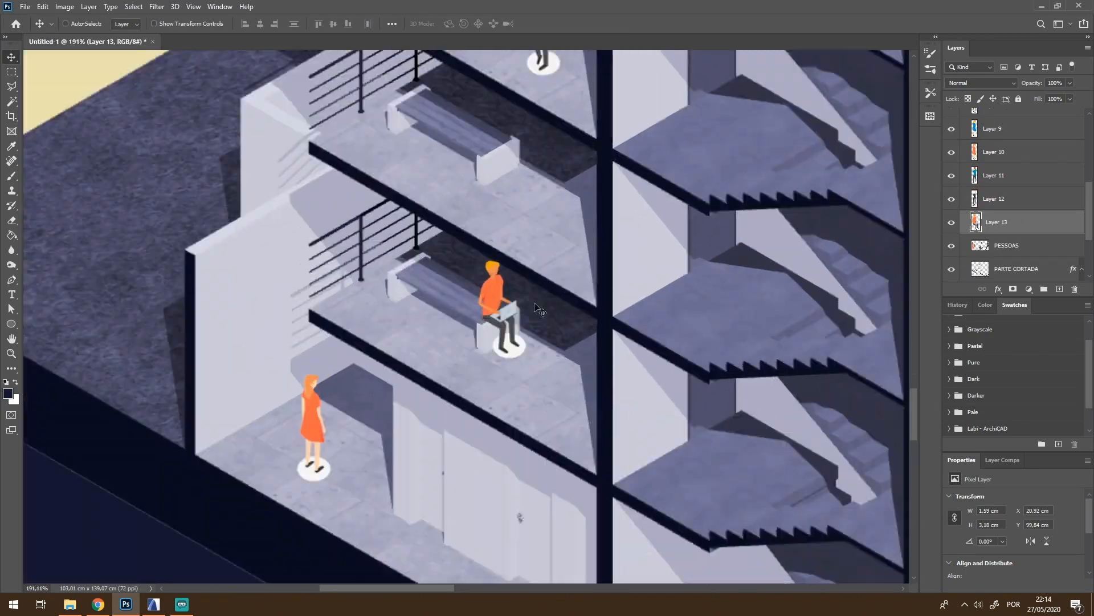
Delete the seated woman in orange with the laptop from the PESSOAS layer
scroll(535, 303, "down", 6)
left_click_drag(461, 440, 511, 538)
left_click(1013, 246)
key("Delete")
Cut the seated man in the white shirt out of PESSOAS onto a new layer and move him to a lower left-hand balcony's bench
right_click(551, 489)
left_click_drag(508, 430, 473, 228)
left_click(586, 370)
left_click(11, 56)
scroll(464, 238, "up", 8)
scroll(638, 502, "down", 3)
Outline the bench's front support with Layer 14 hidden, and erase the part of the seated man's white base that covers it
left_click(951, 245)
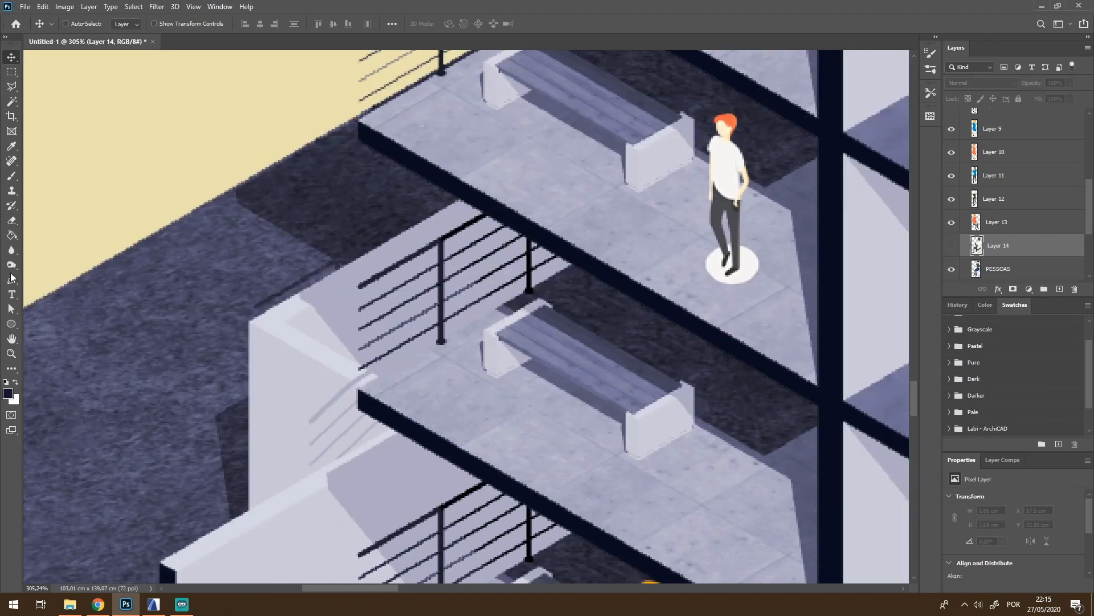
left_click(11, 86)
scroll(435, 351, "up", 9)
left_click(549, 298)
left_click(548, 399)
left_click(579, 416)
double_click(579, 313)
left_click(951, 245)
scroll(602, 337, "up", 1)
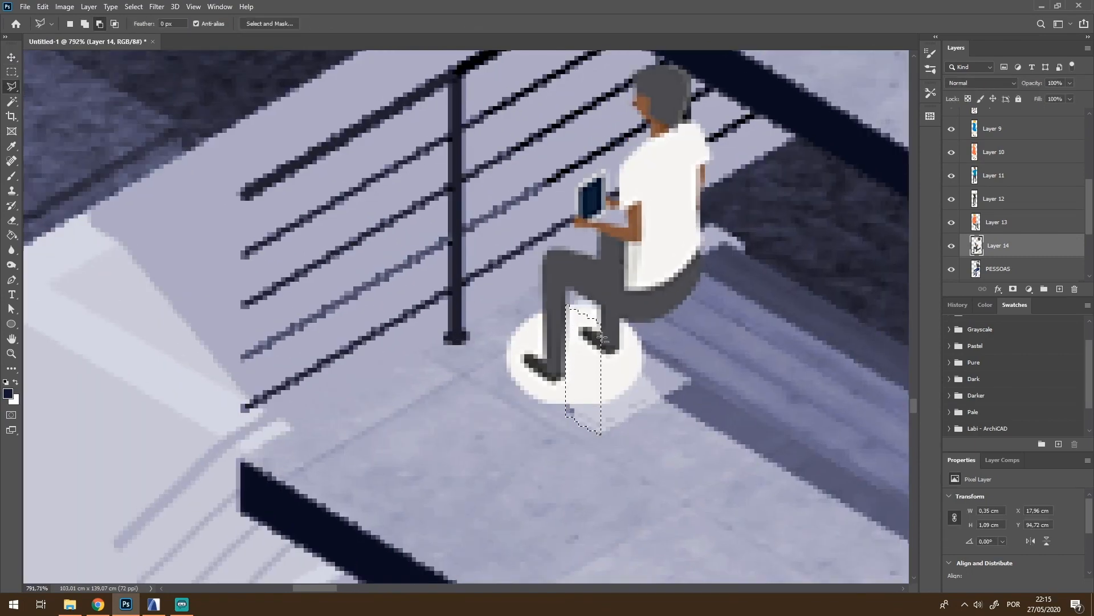
key("Delete")
scroll(602, 336, "down", 2)
scroll(698, 349, "up", 2)
key("ctrl+d")
Erase the remaining piece of the seated man's white base and foot beyond the bench support on Layer 14
left_click(536, 299)
left_click(550, 292)
left_click(664, 351)
left_click(706, 418)
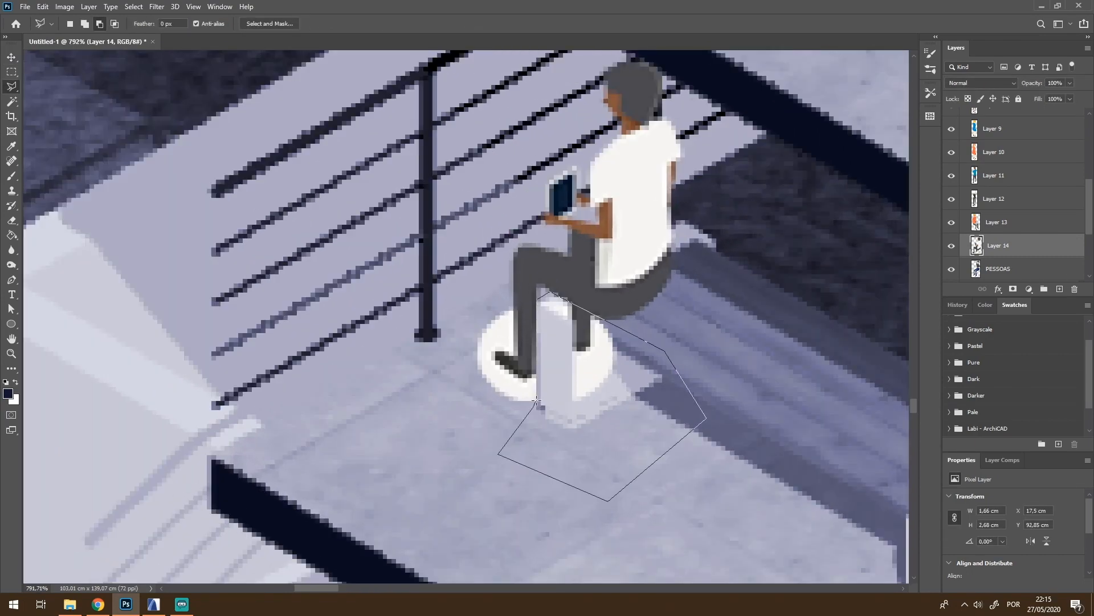
double_click(537, 400)
key("Delete")
key("ctrl+d")
Move the remaining seated figure on the PESSOAS layer up to the bench of a high left-hand balcony
scroll(671, 403, "down", 20)
left_click(998, 269)
key("v")
scroll(530, 126, "up", 6)
scroll(480, 378, "down", 9)
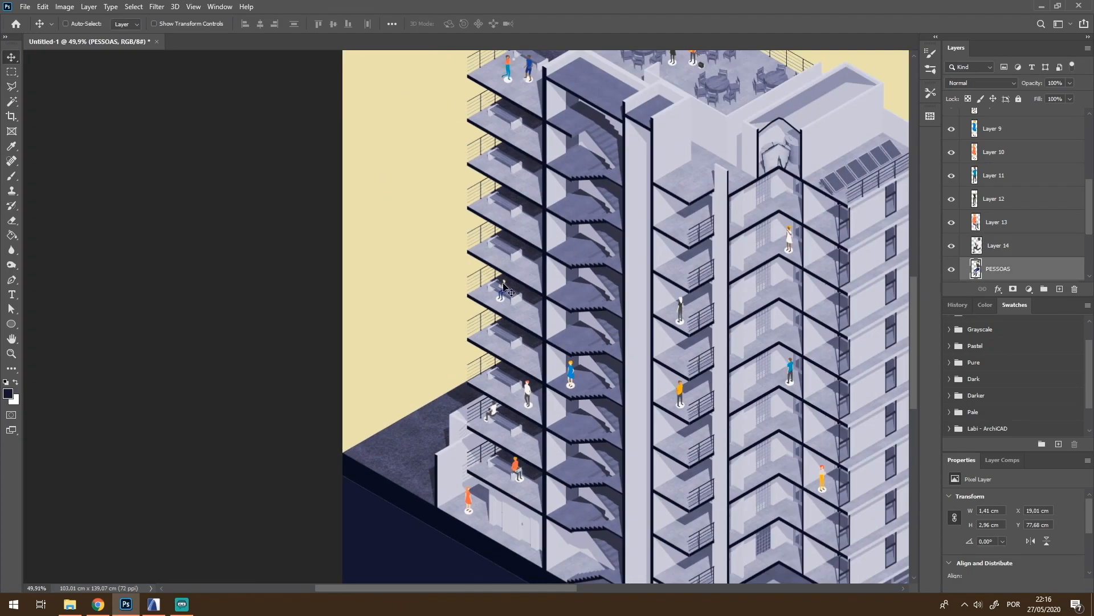
left_click_drag(503, 285, 507, 155)
Move the seated man in orange on Layer 13 up to the bench of a mid-height left-hand balcony and fine-tune his position
scroll(513, 415, "up", 5)
right_click(516, 495)
left_click(539, 510)
left_click_drag(517, 499, 520, 223)
scroll(520, 224, "up", 14)
left_click_drag(519, 228, 520, 240)
scroll(516, 328, "down", 20)
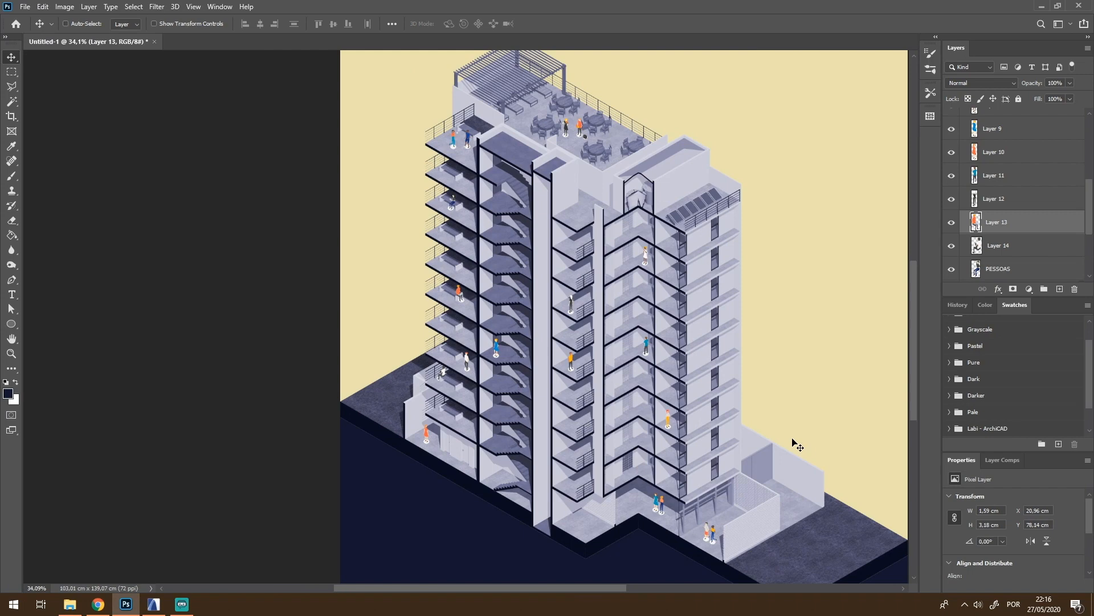
Gather all the people layers into a collapsed group named PESSOAS inside VALORIZAÇÃO
scroll(1017, 233, "up", 5)
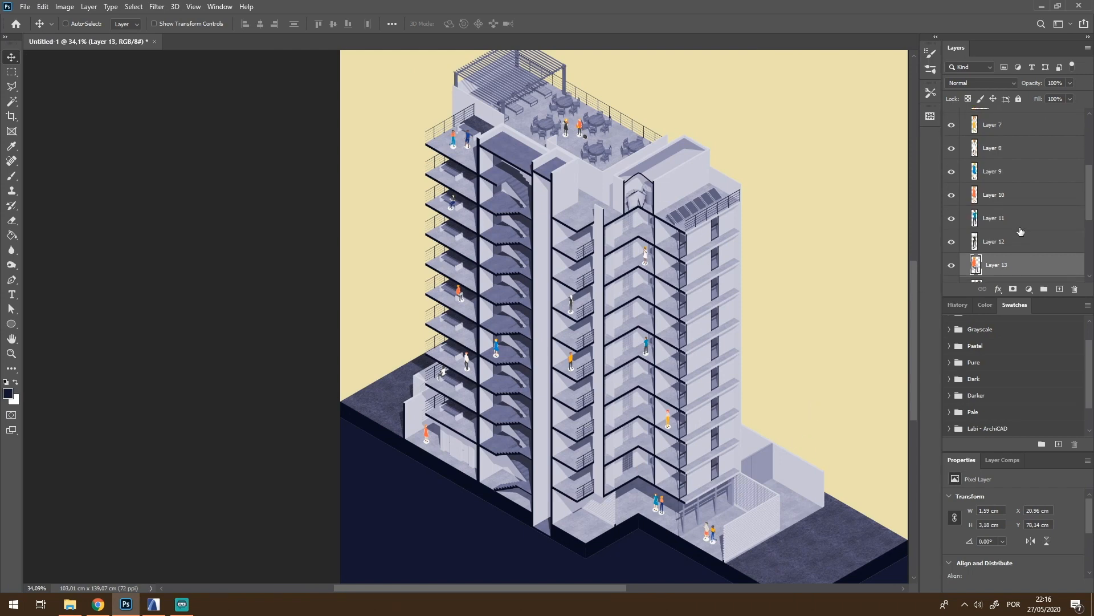
scroll(1016, 233, "up", 3)
left_click(973, 129)
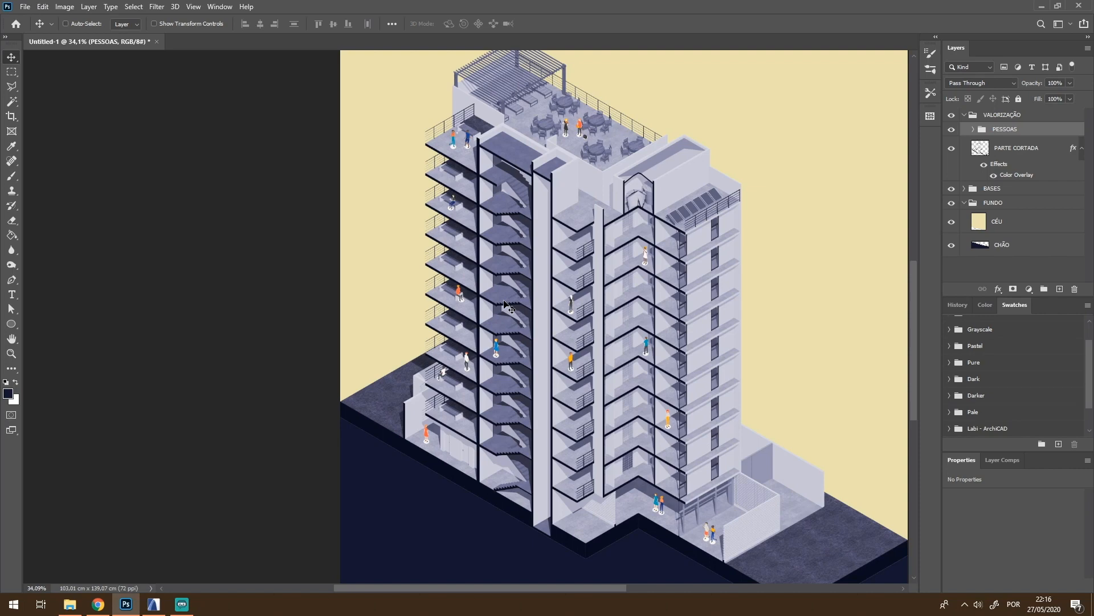
Add a colorized Hue/Saturation adjustment with hue 235 and saturation 25 above the PESSOAS group and clip it to that group
left_click(1029, 290)
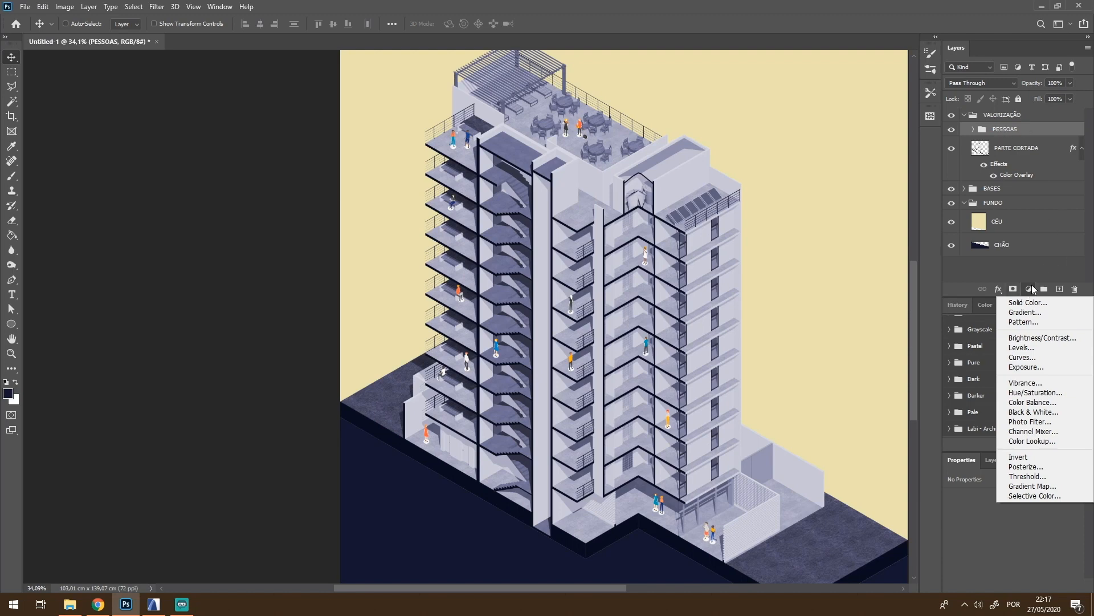
left_click(1049, 392)
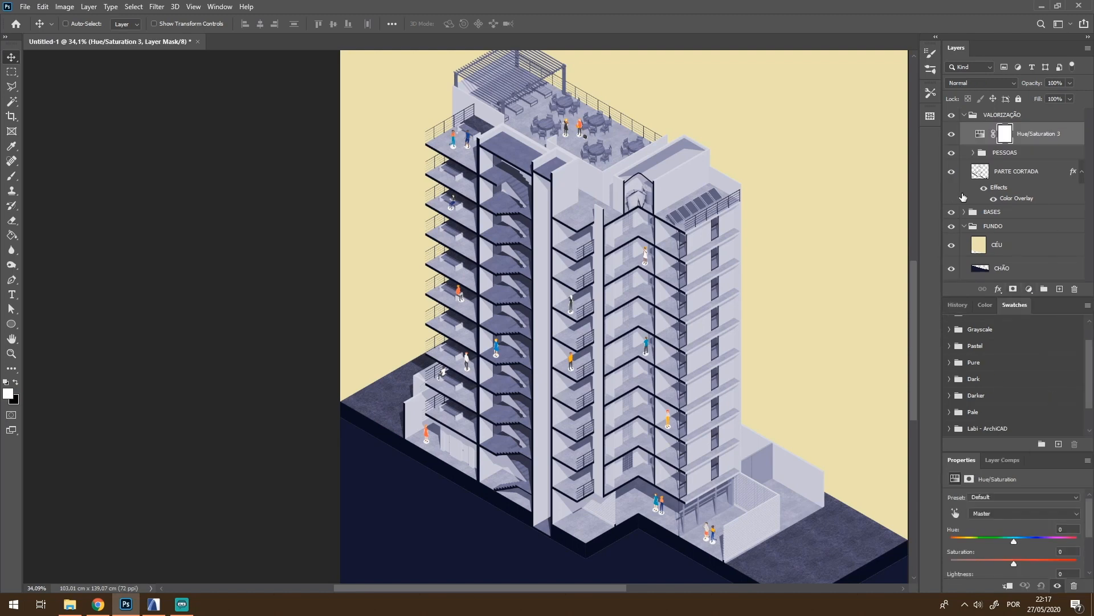
scroll(1028, 550, "down", 2)
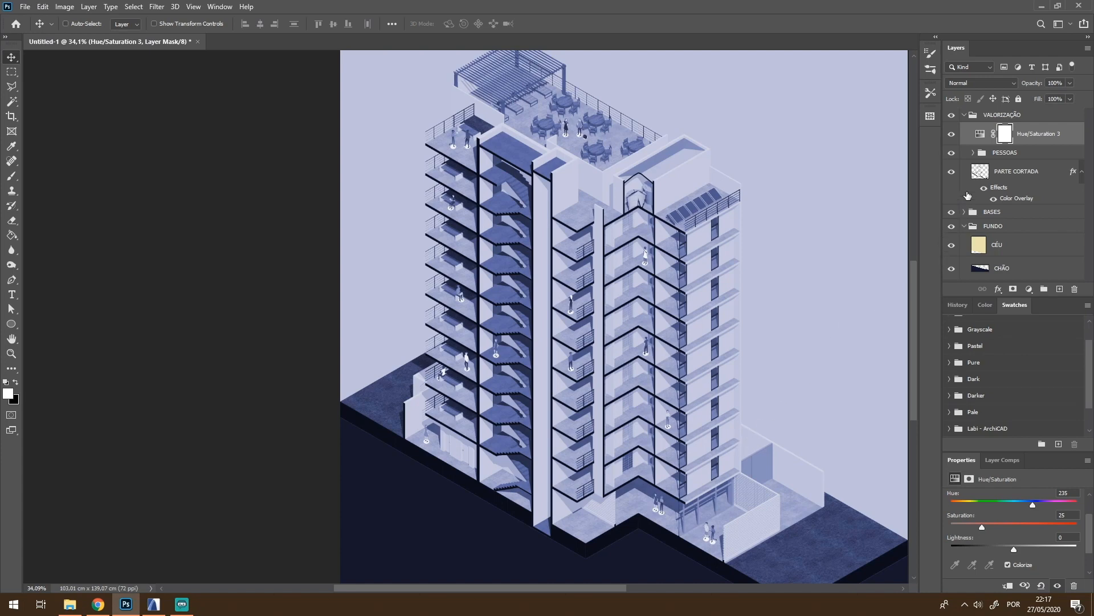
left_click(983, 142, "alt")
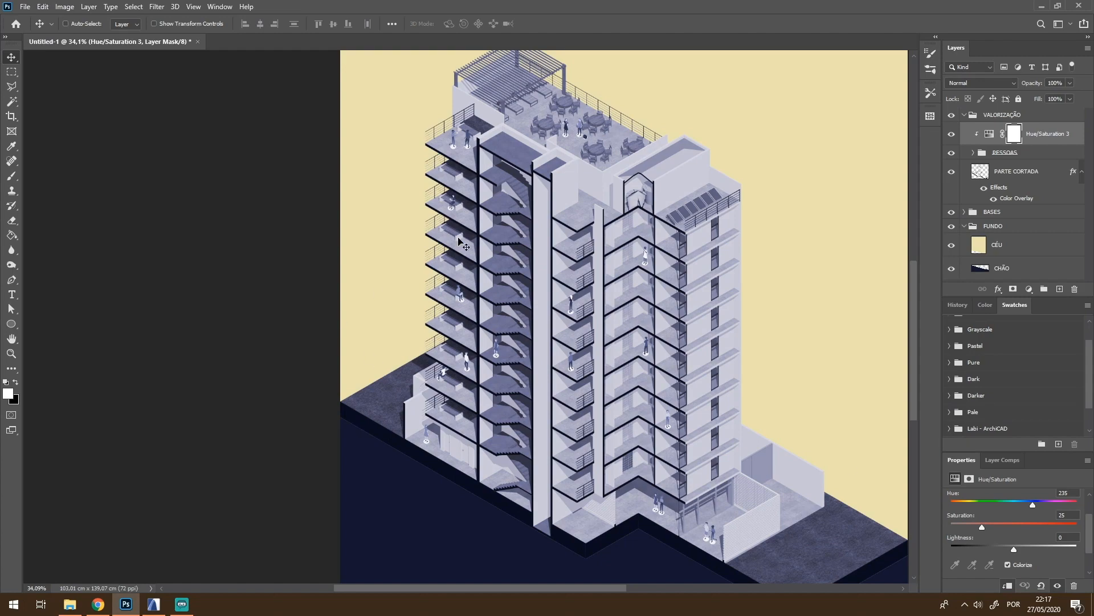
Set the people's Hue/Saturation adjustment to lightness -7 and saturation 26
scroll(459, 242, "up", 10)
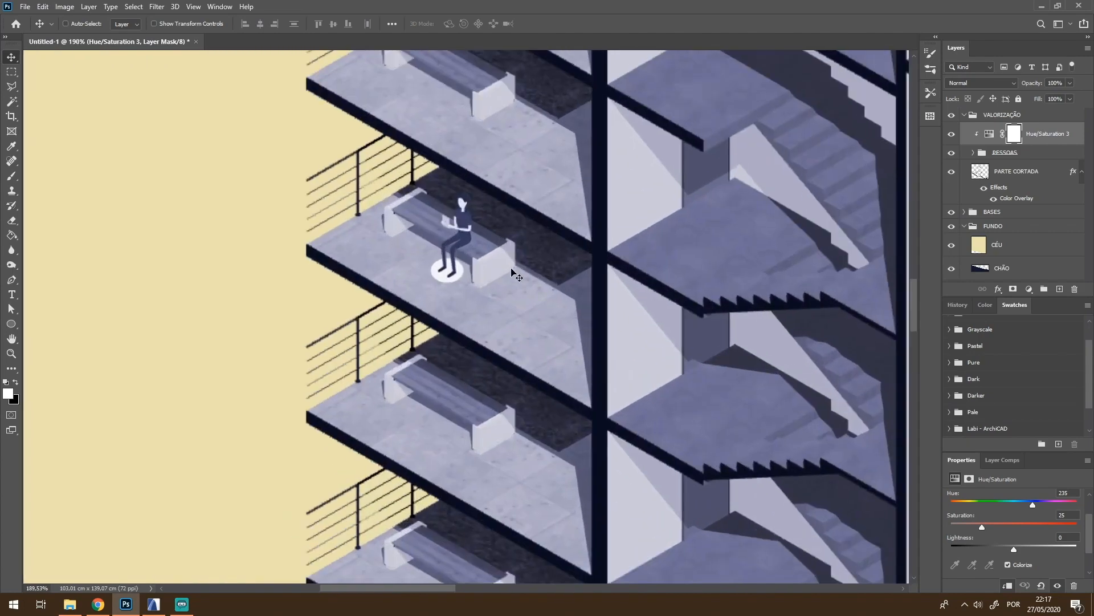
scroll(513, 273, "down", 5)
scroll(444, 333, "down", 1)
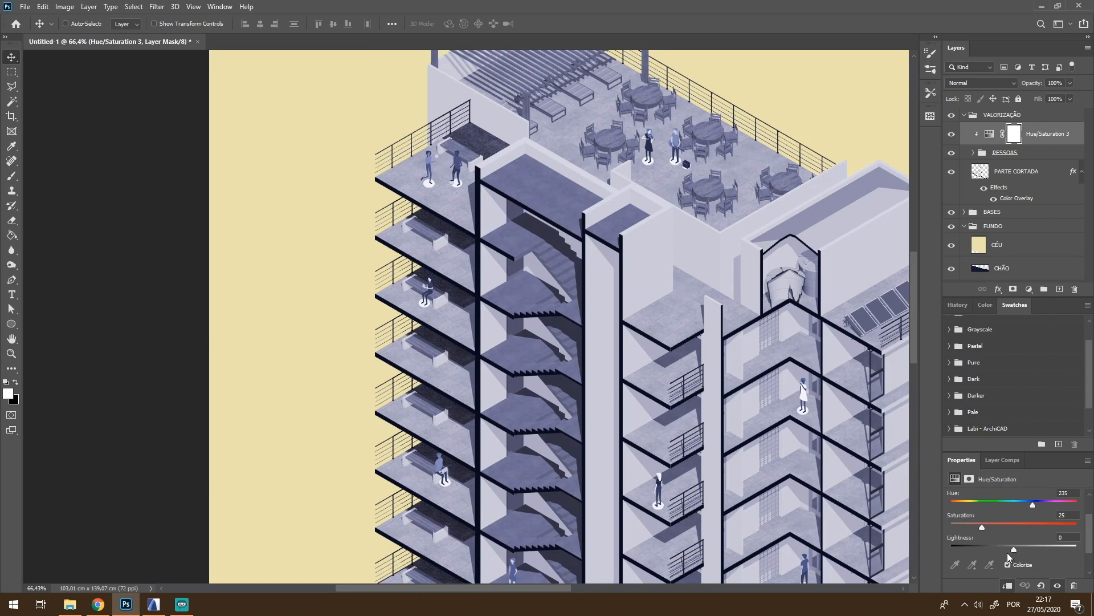
left_click_drag(1015, 550, 981, 529)
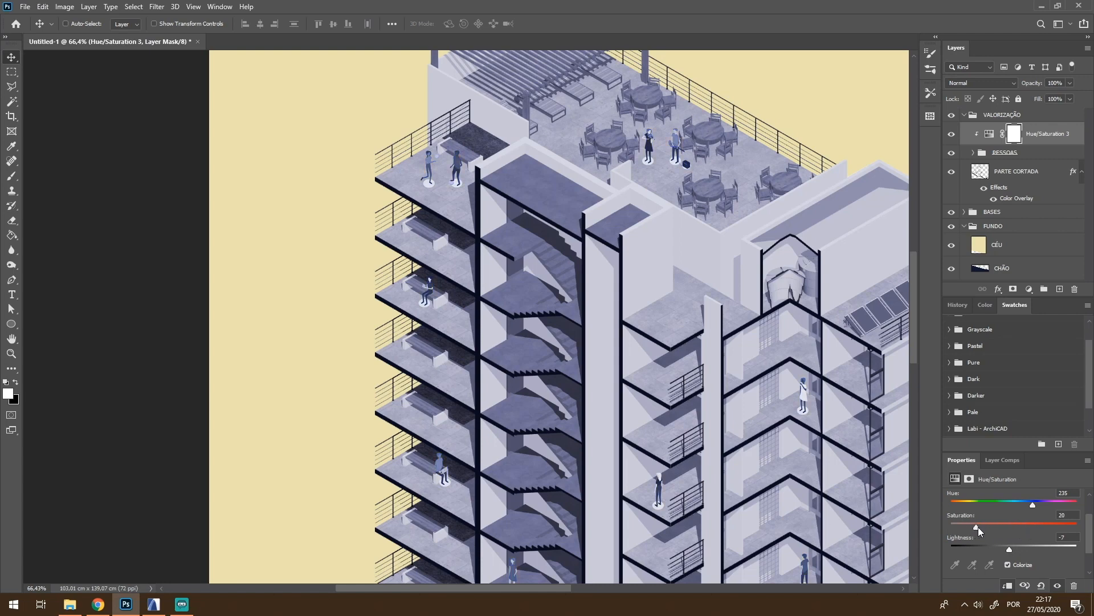
left_click_drag(978, 527, 984, 527)
scroll(536, 575, "down", 3)
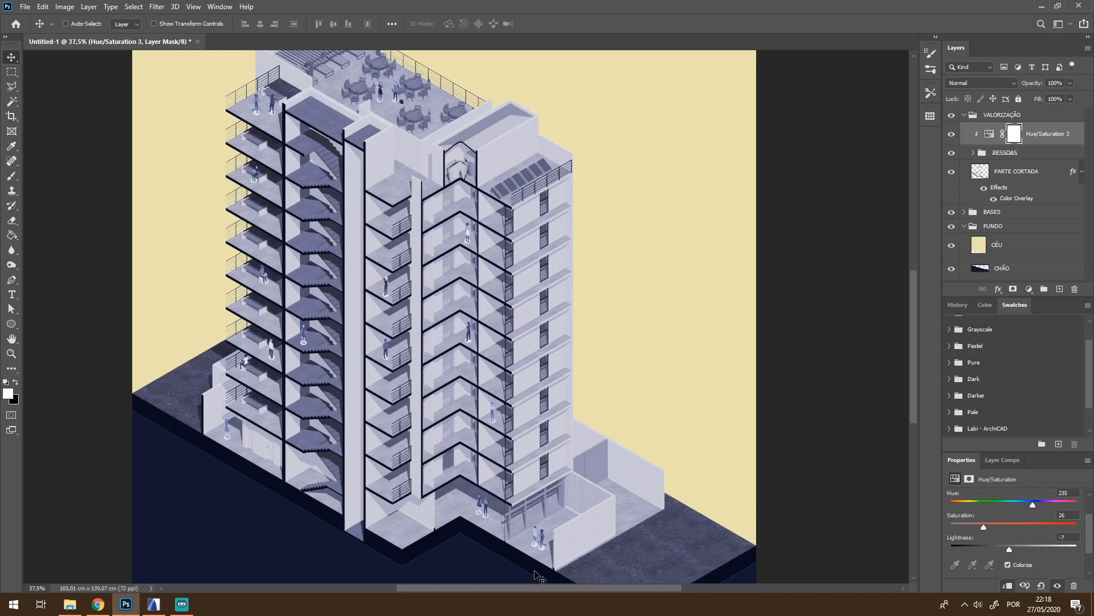
Open the tree library file arvores.psd
left_click(25, 6)
left_click(35, 30)
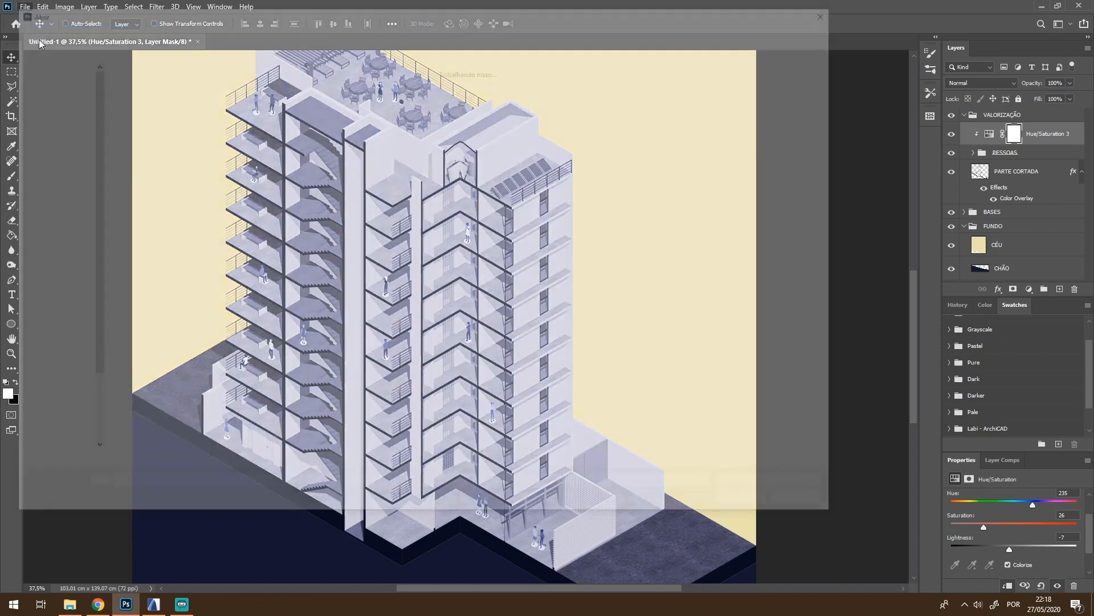
double_click(397, 101)
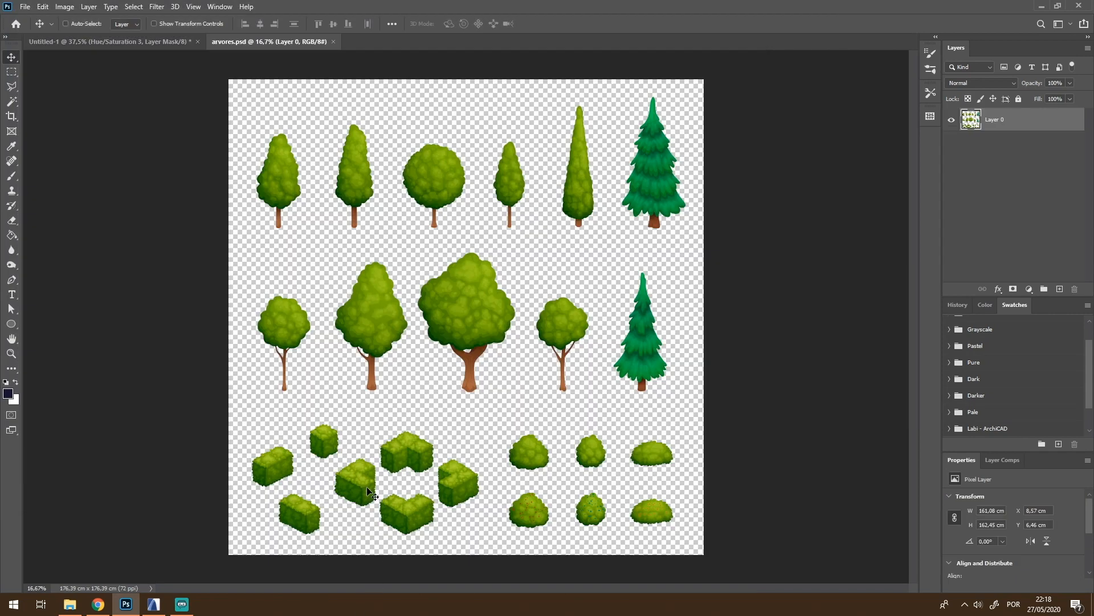
Select the second tree in the middle row of arvores.psd and copy it into Untitled-1 on the right-hand terrain
left_click(13, 76)
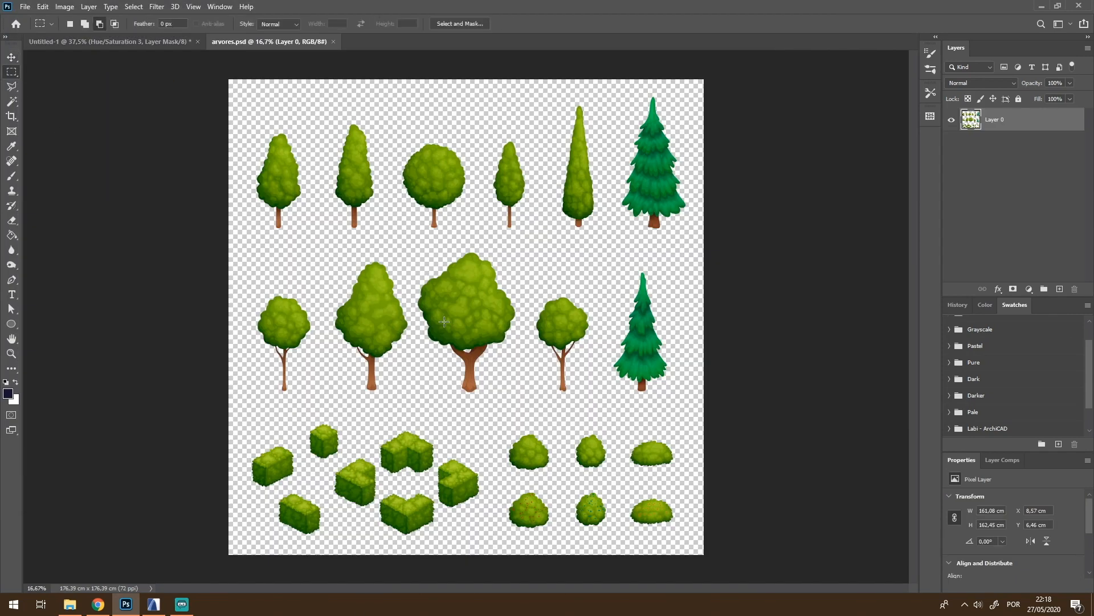
left_click_drag(321, 243, 413, 405)
key("v")
left_click_drag(376, 317, 672, 411)
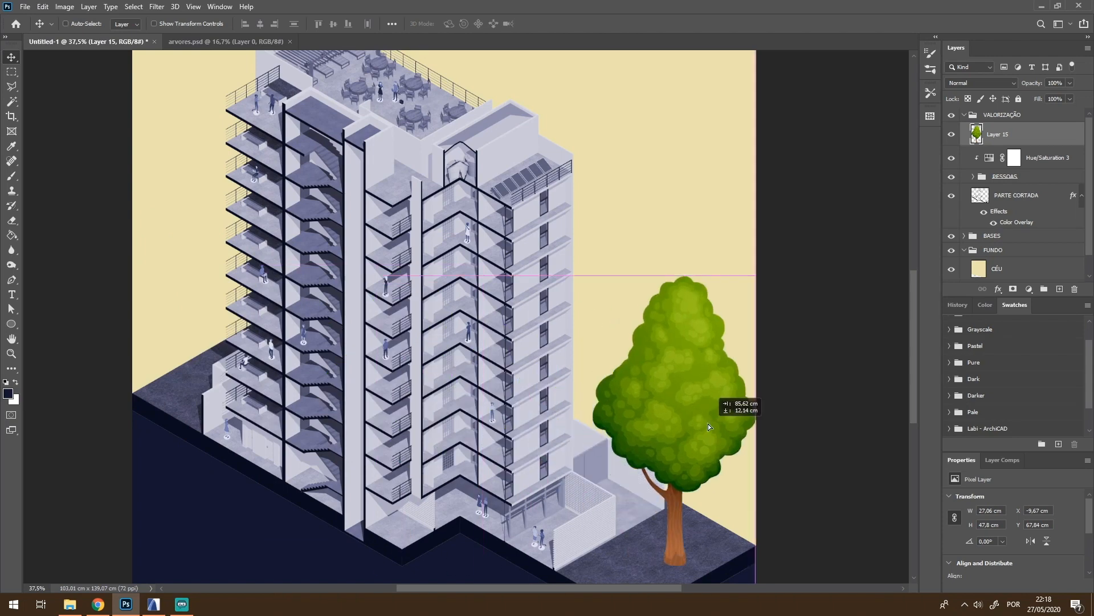
Scale the tree on Layer 15 down to about 11.82 × 20.92 cm and stand it on the terrain in front of the right-hand wall
scroll(672, 410, "down", 2)
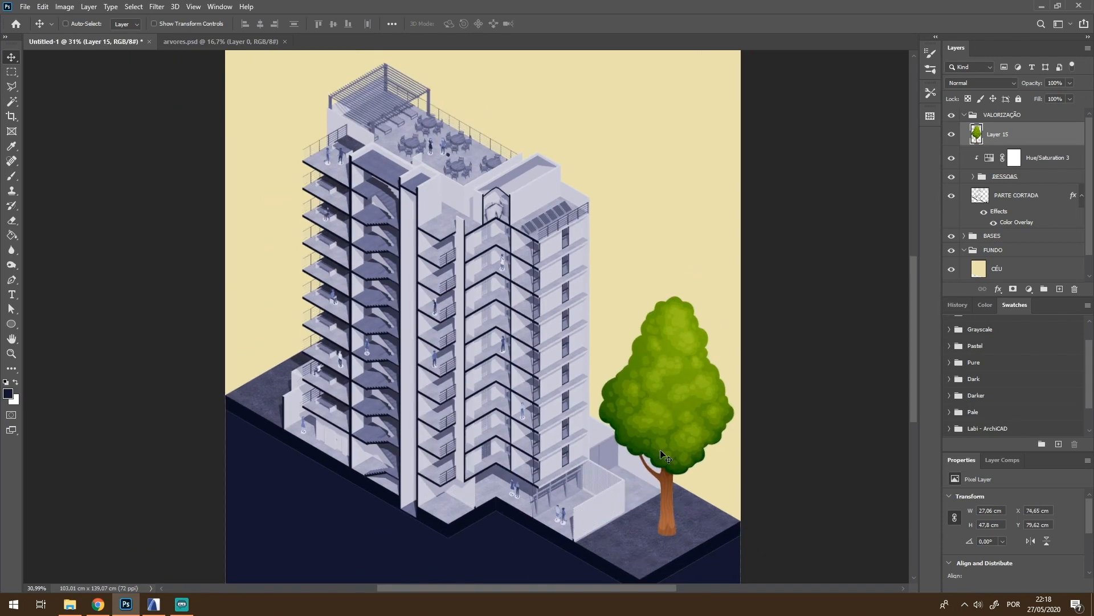
key("ctrl+t")
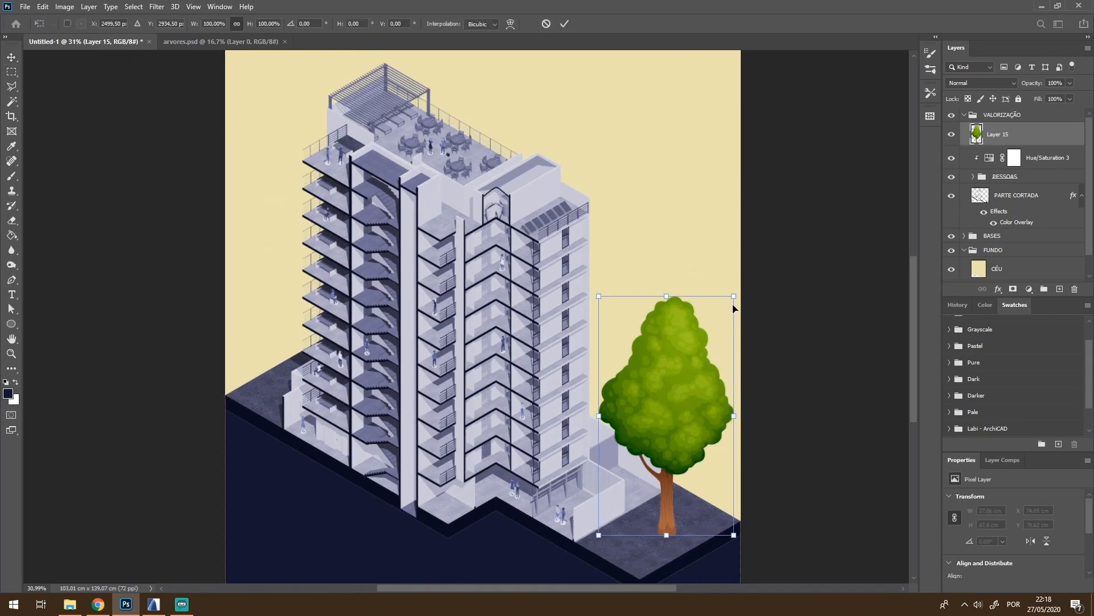
left_click_drag(733, 297, 699, 357)
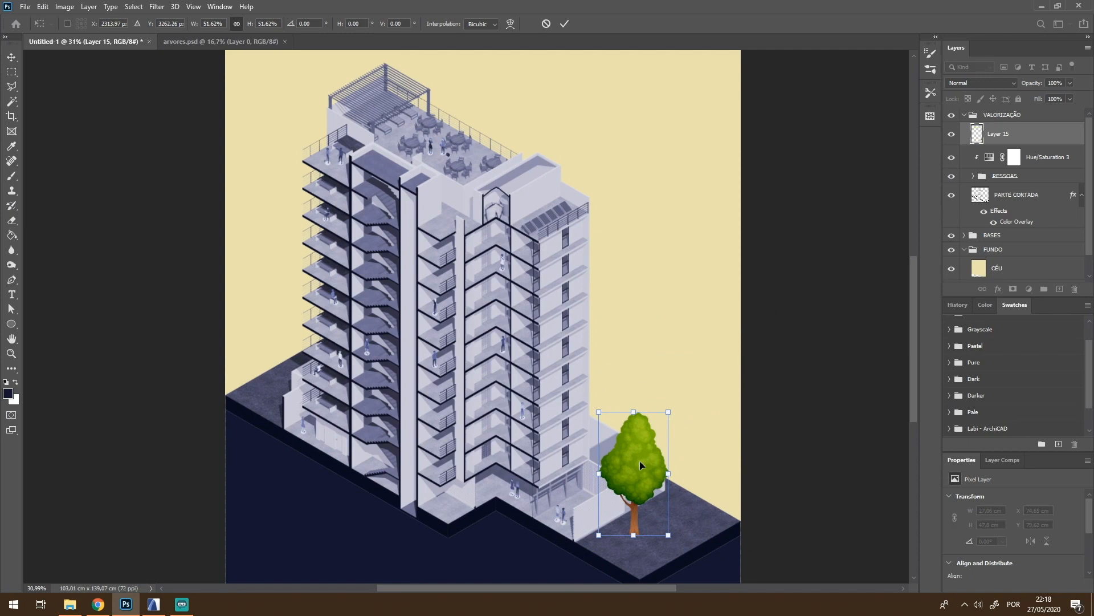
left_click_drag(640, 460, 631, 482)
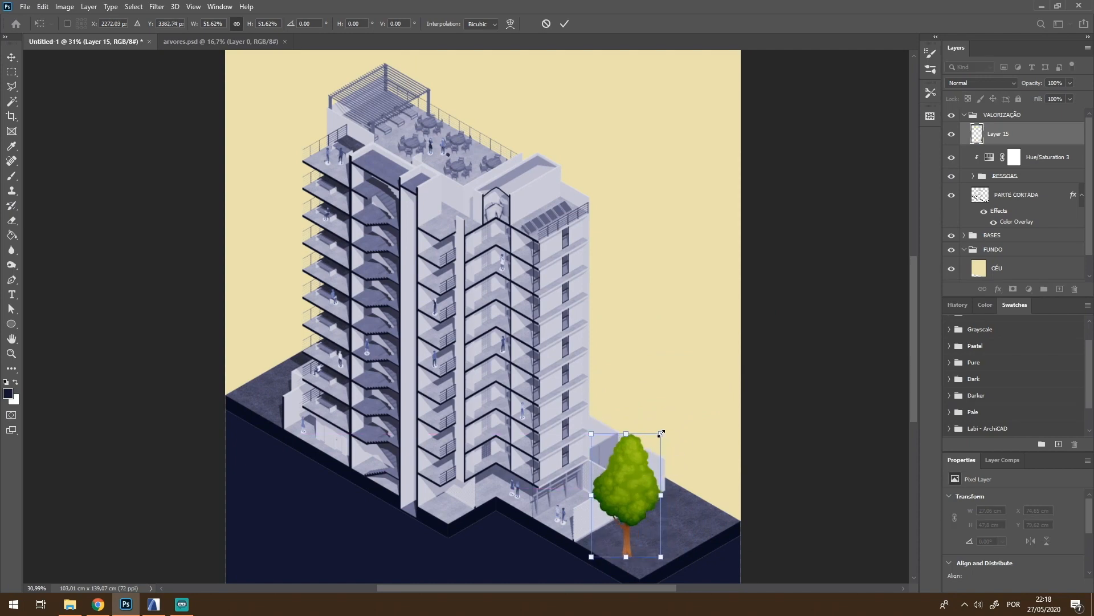
left_click_drag(661, 433, 655, 450)
key("Return")
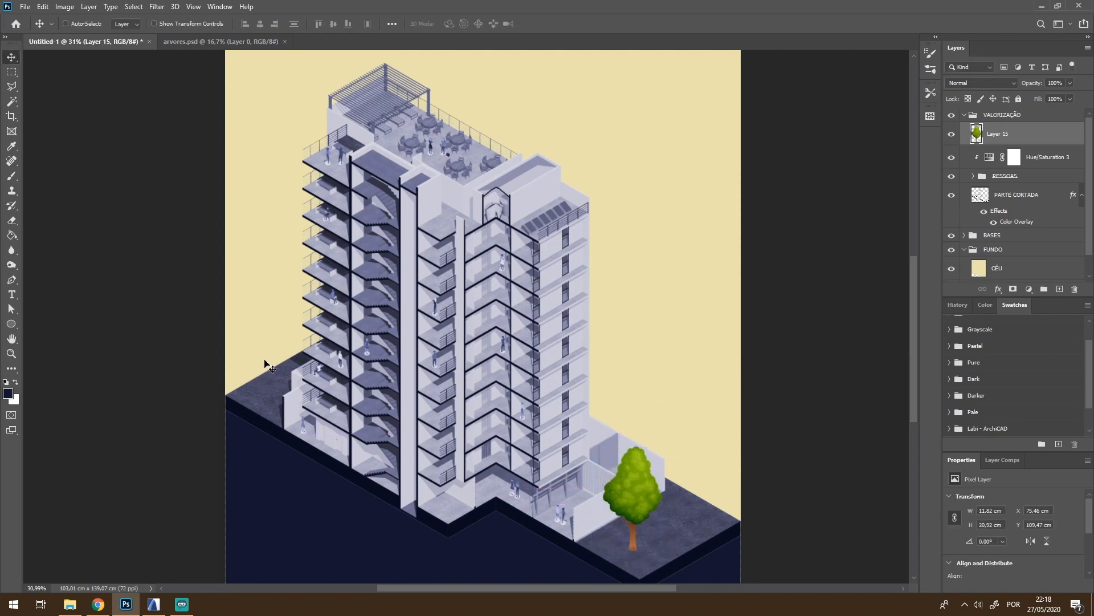
Copy the first tree of the top row in arvores.psd into Untitled-1 and place it on the left-hand terrain
left_click(243, 41)
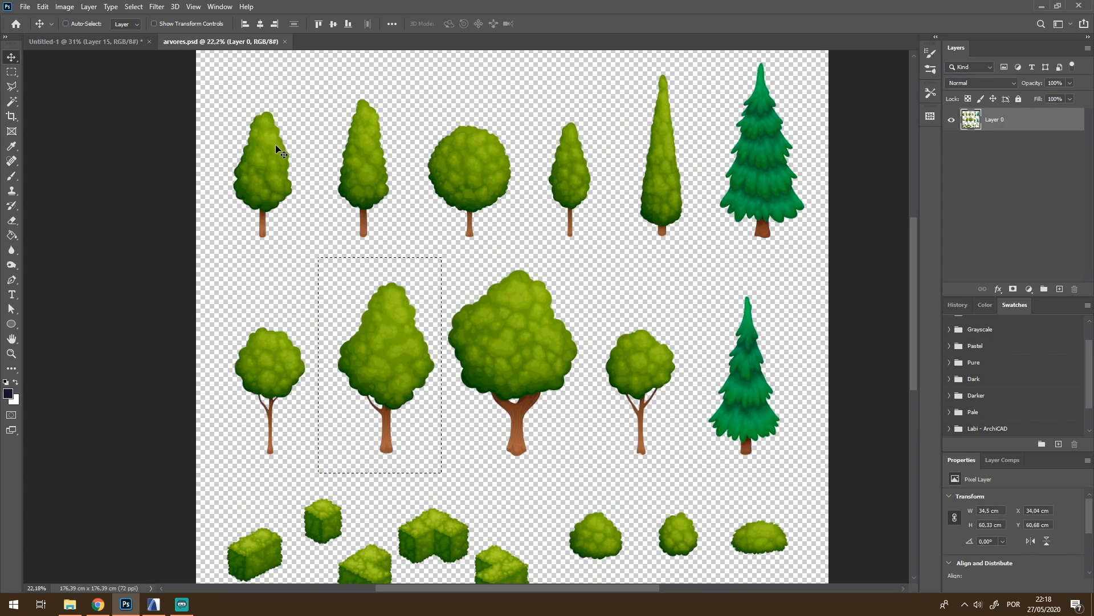
key("ctrl+d")
key("m")
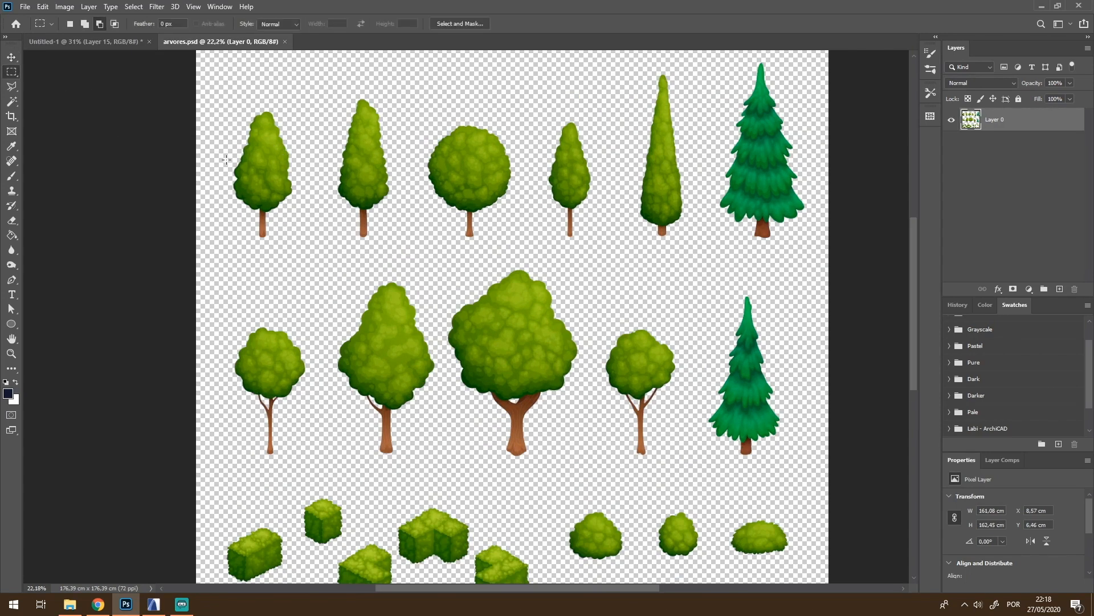
left_click_drag(210, 90, 311, 264)
key("v")
left_click_drag(268, 194, 342, 404)
scroll(331, 401, "down", 1)
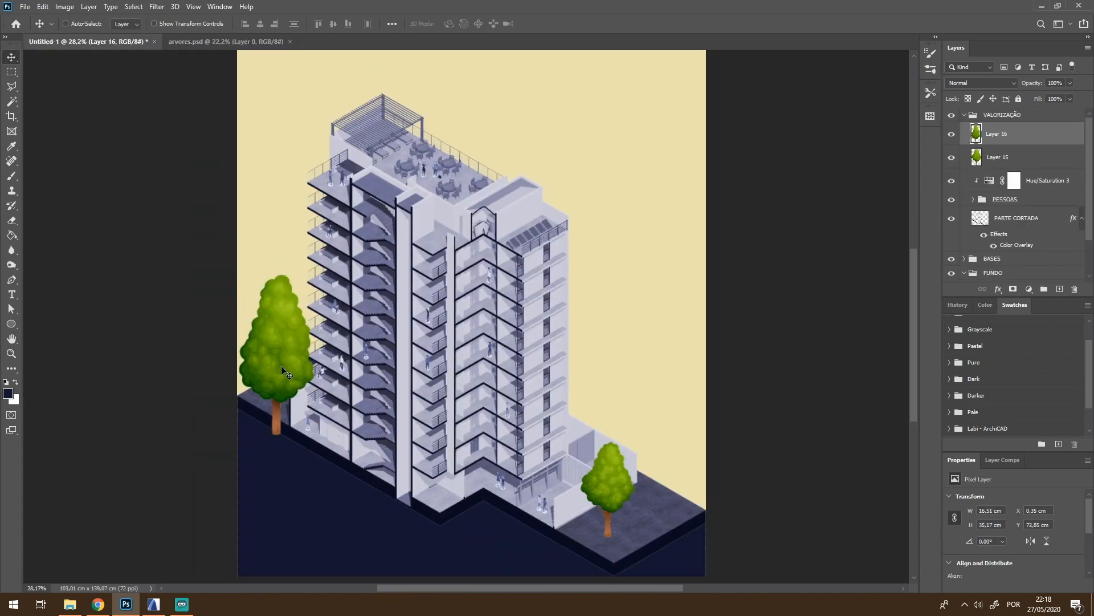
left_click_drag(279, 354, 274, 317)
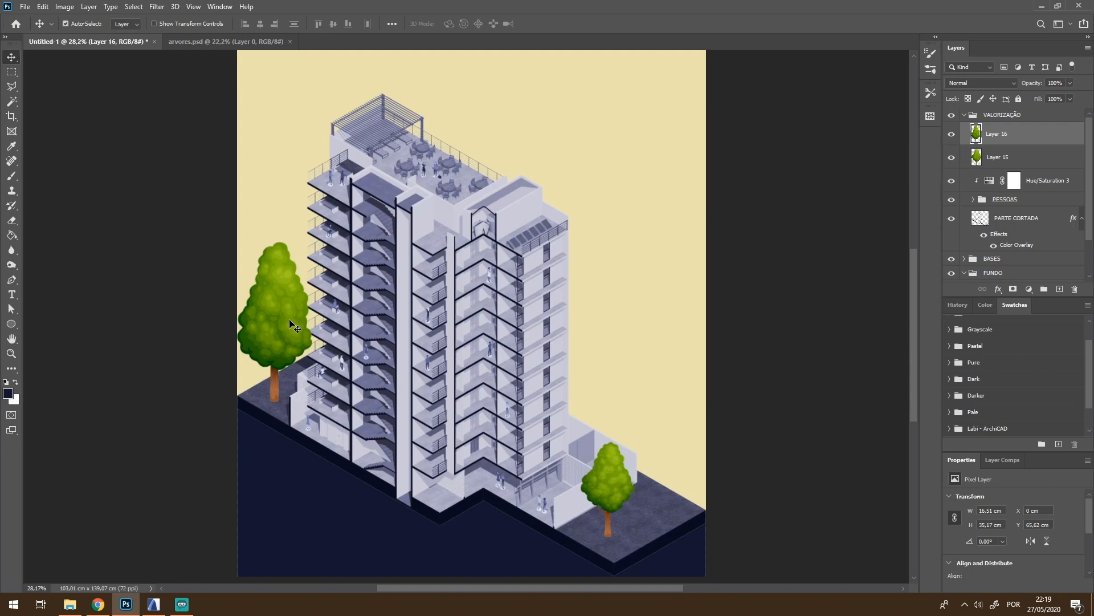
Scale the tree on Layer 16 down to about 7.02 × 14.89 cm and stand it on the left-hand terrain
key("ctrl+t")
left_click_drag(236, 240, 271, 313)
left_click_drag(284, 351, 268, 347)
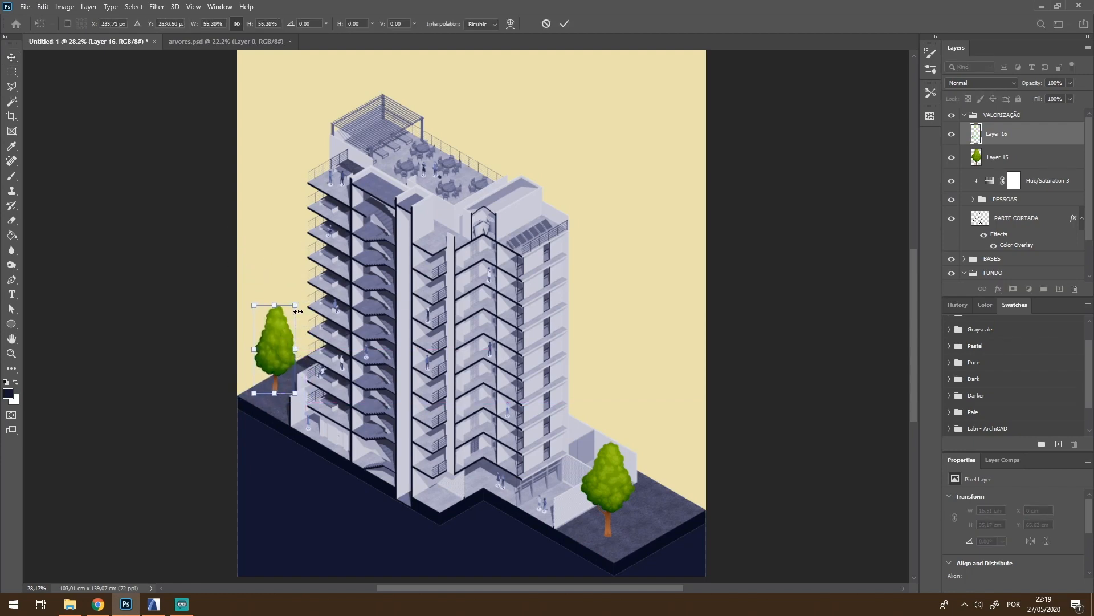
left_click_drag(294, 306, 279, 362)
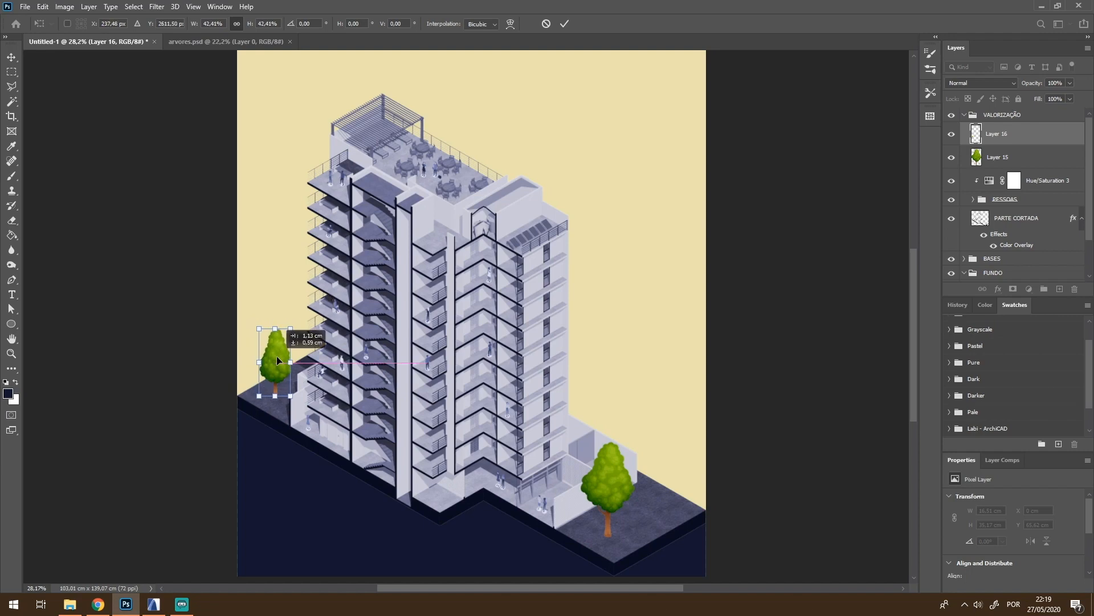
key("Return")
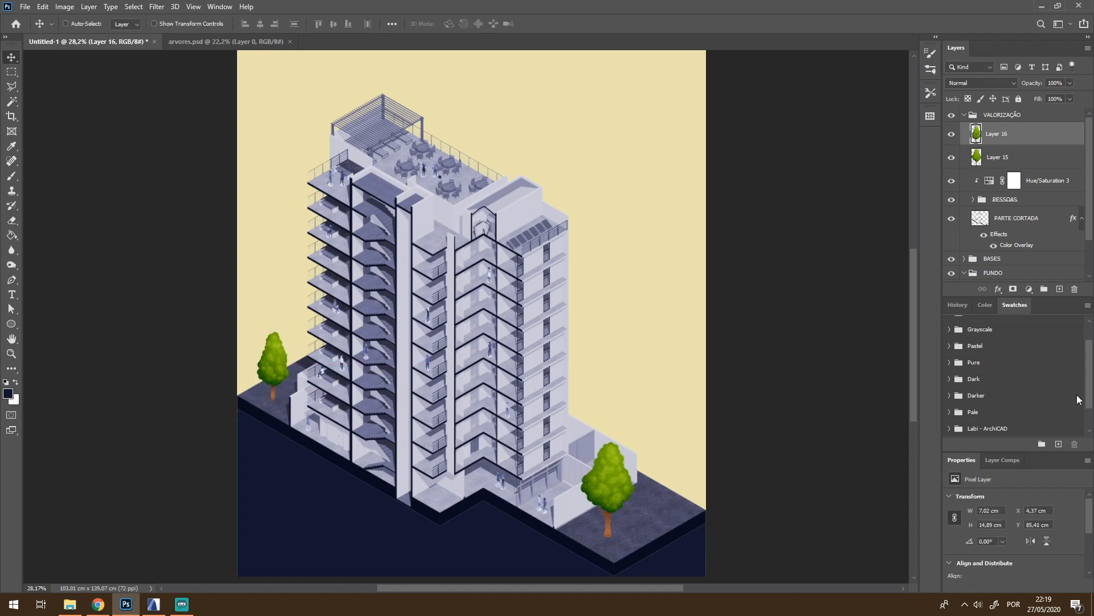
Group the tree layers Layer 15 and Layer 16 and name the group ARVORES
left_click(1014, 162)
left_click(1016, 136, "shift")
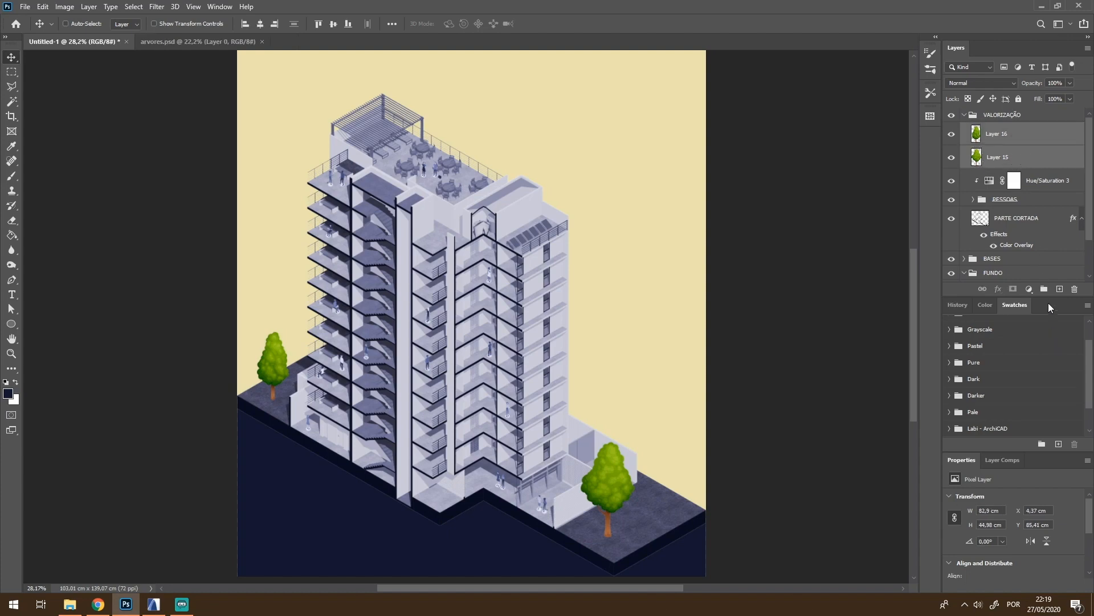
key("ctrl+g")
double_click(1002, 129)
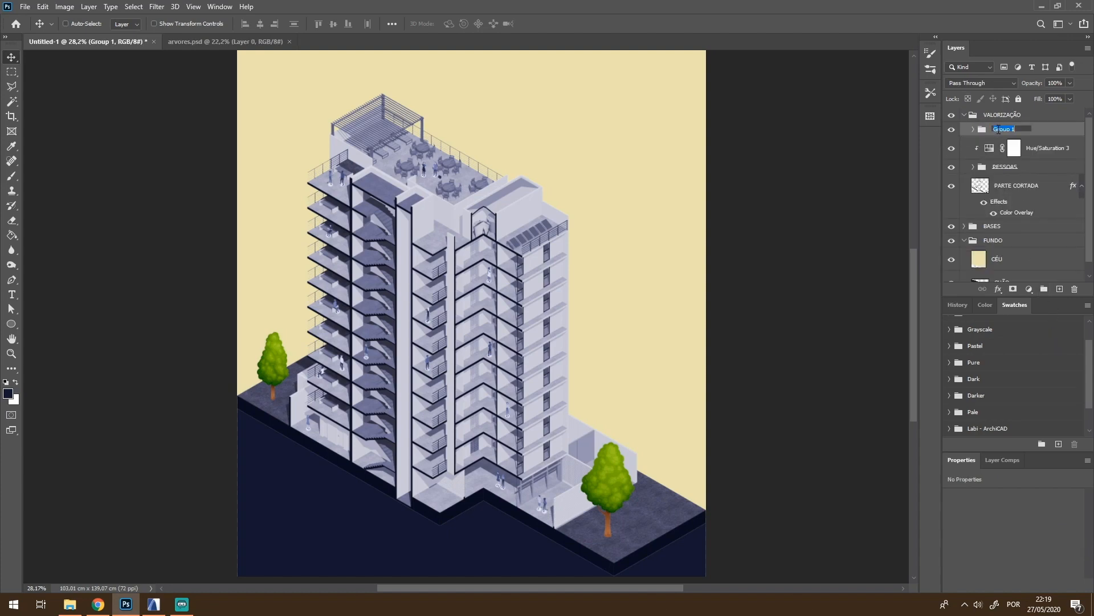
type("ARVORES")
key("Return")
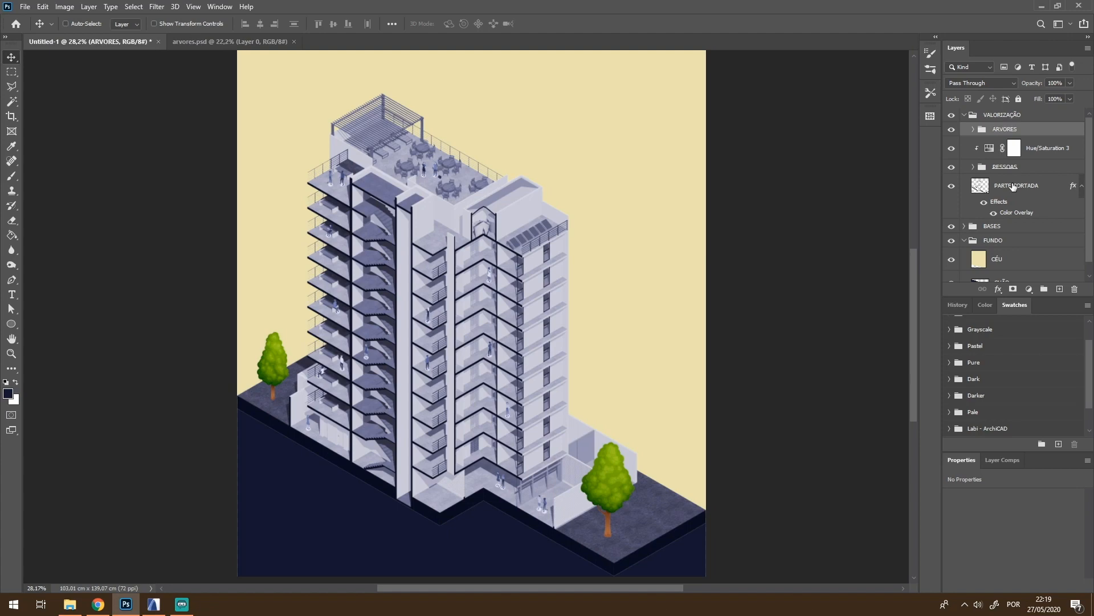
Duplicate the Hue/Saturation 3 adjustment above the ARVORES group and clip the copy to that group
left_click(990, 149)
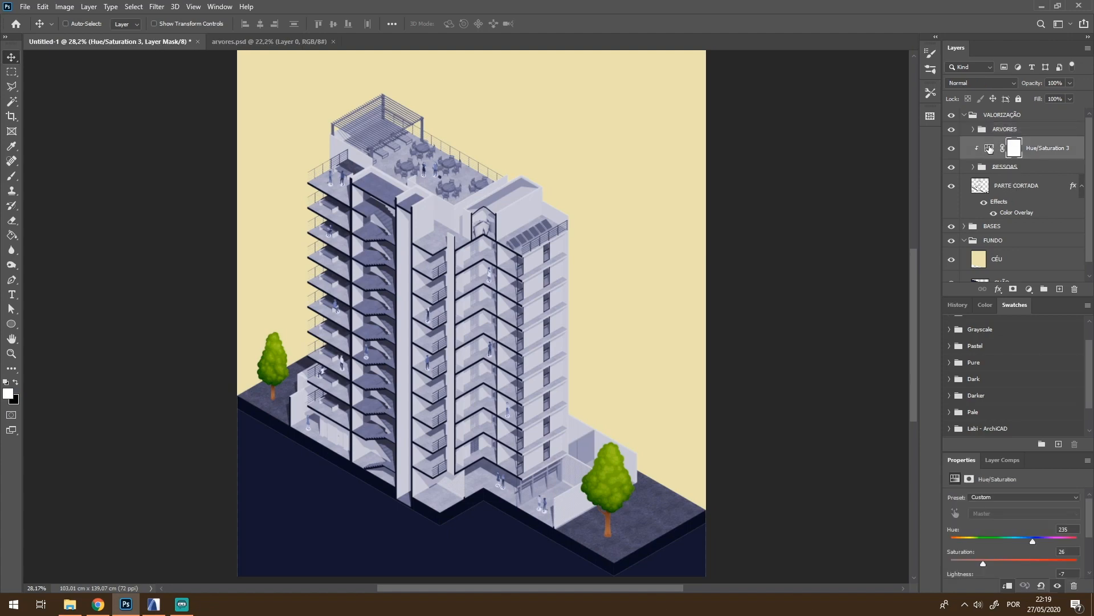
left_click_drag(989, 150, 992, 126)
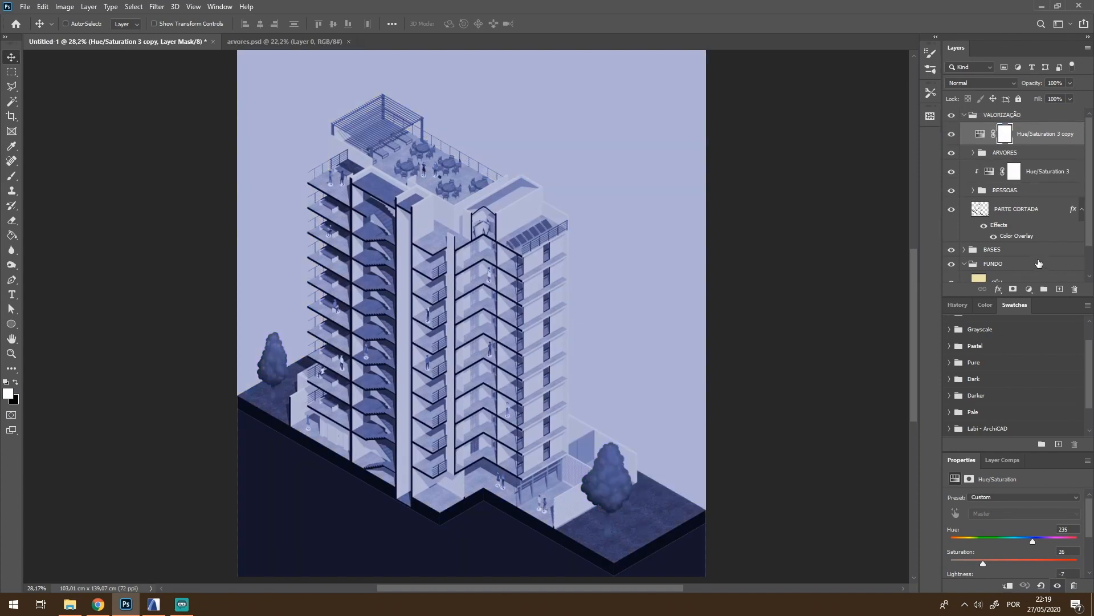
left_click(979, 141, "alt")
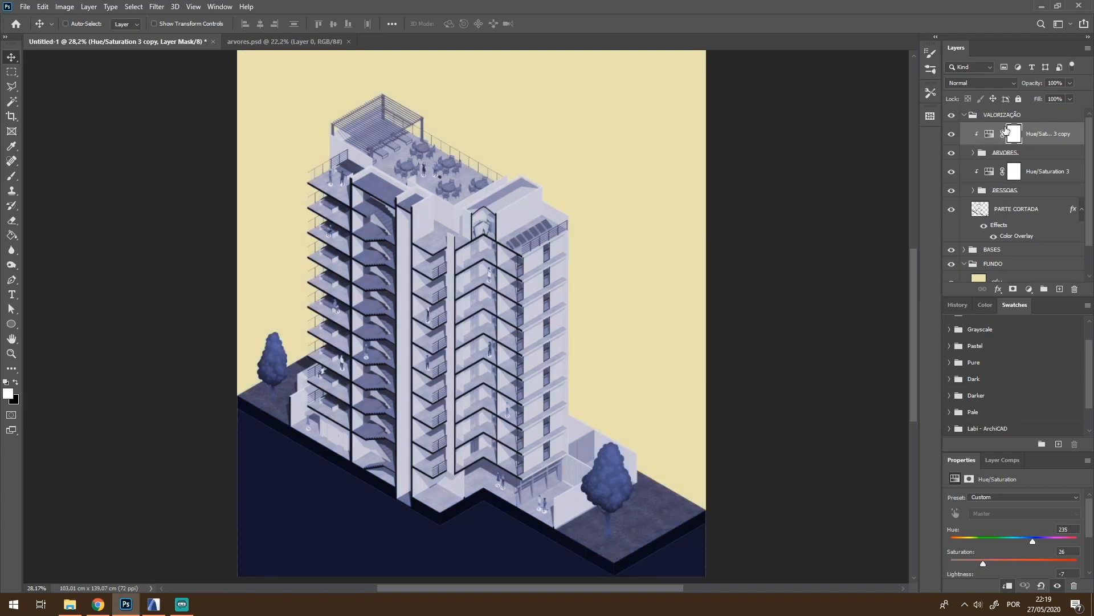
Set the saturation of the trees' Hue/Saturation adjustment to 24 and its lightness to -27
scroll(296, 385, "up", 3)
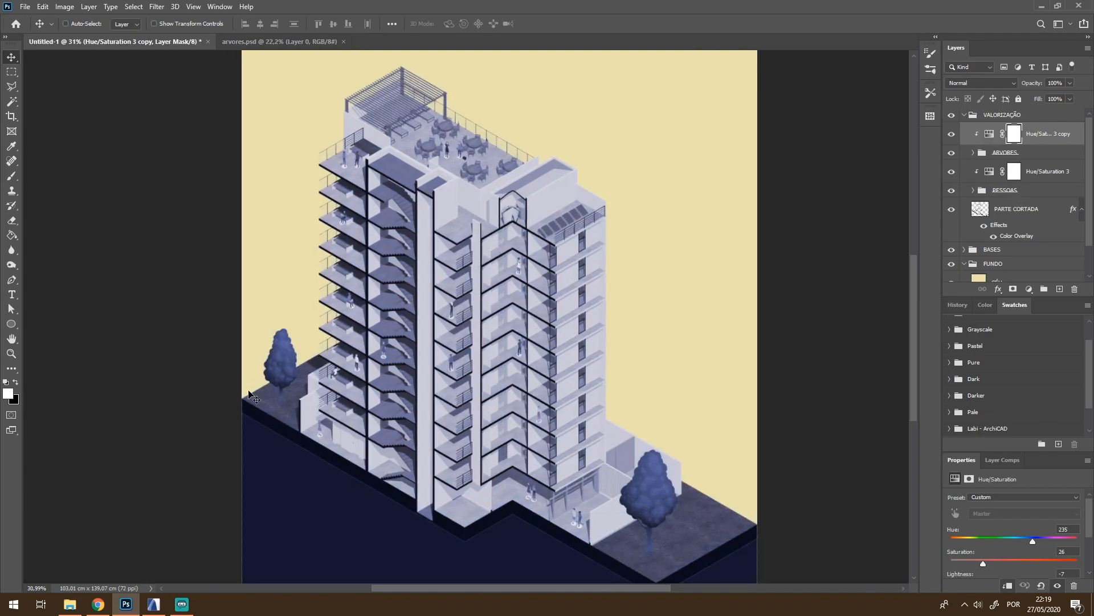
scroll(299, 384, "down", 2)
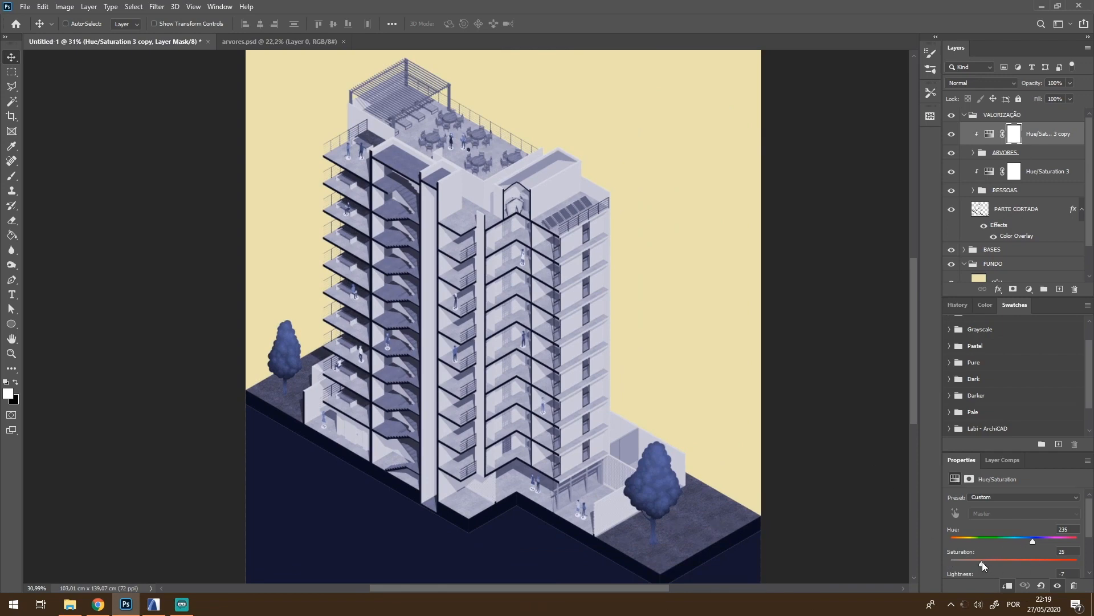
left_click_drag(979, 560, 981, 559)
scroll(980, 544, "down", 1)
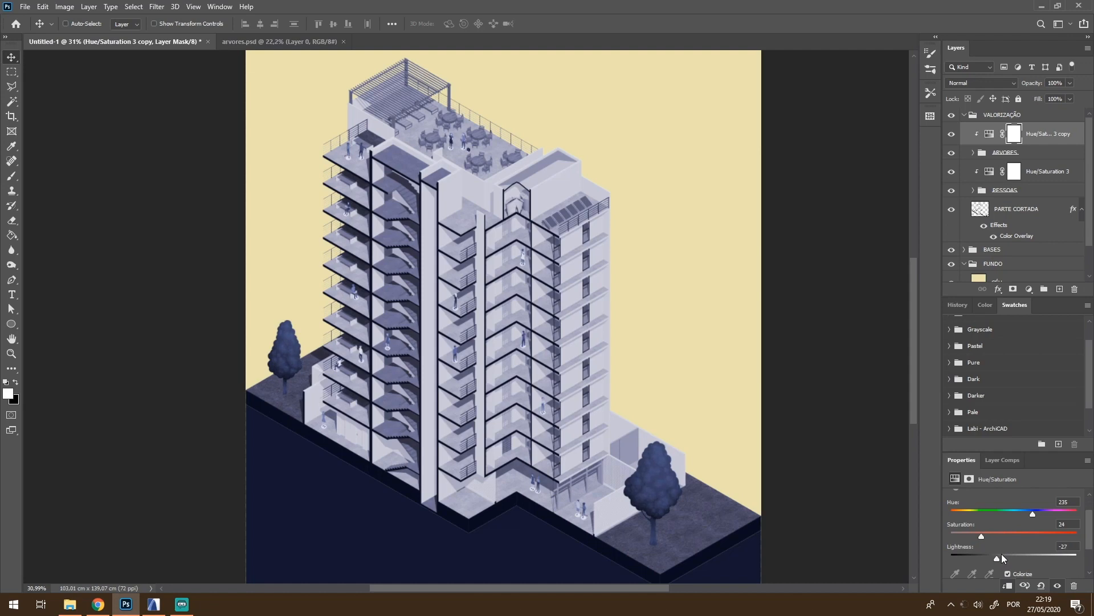
scroll(622, 440, "down", 2)
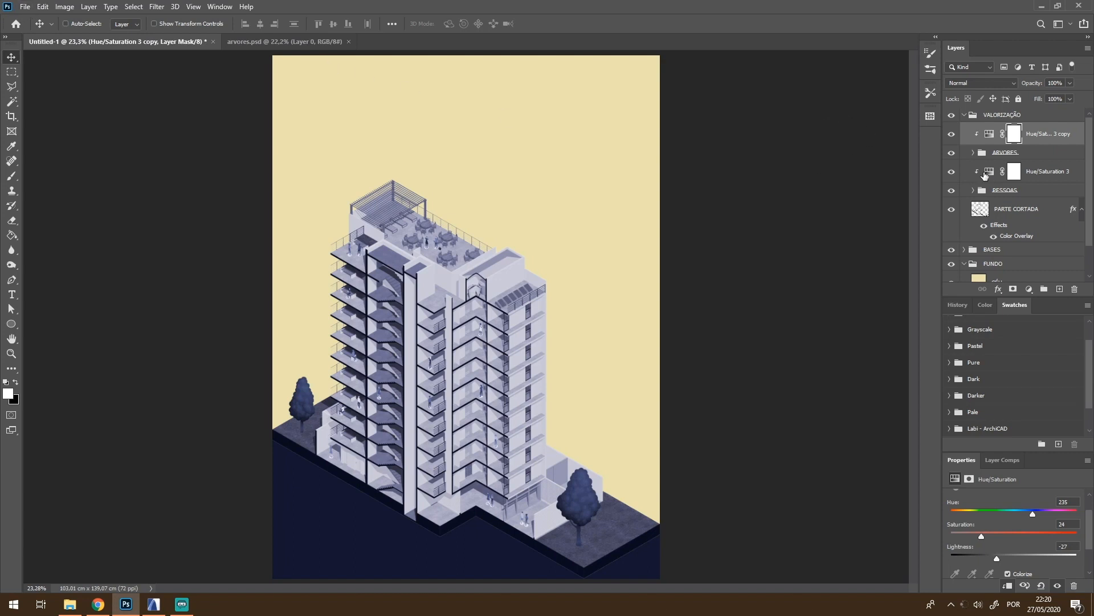
Embed the paper texture image 0b72240bb1f0822ee3d9e4a060ef527d.jpg as the uppermost layer in the VALORIZAÇÃO group
left_click(25, 6)
left_click(66, 230)
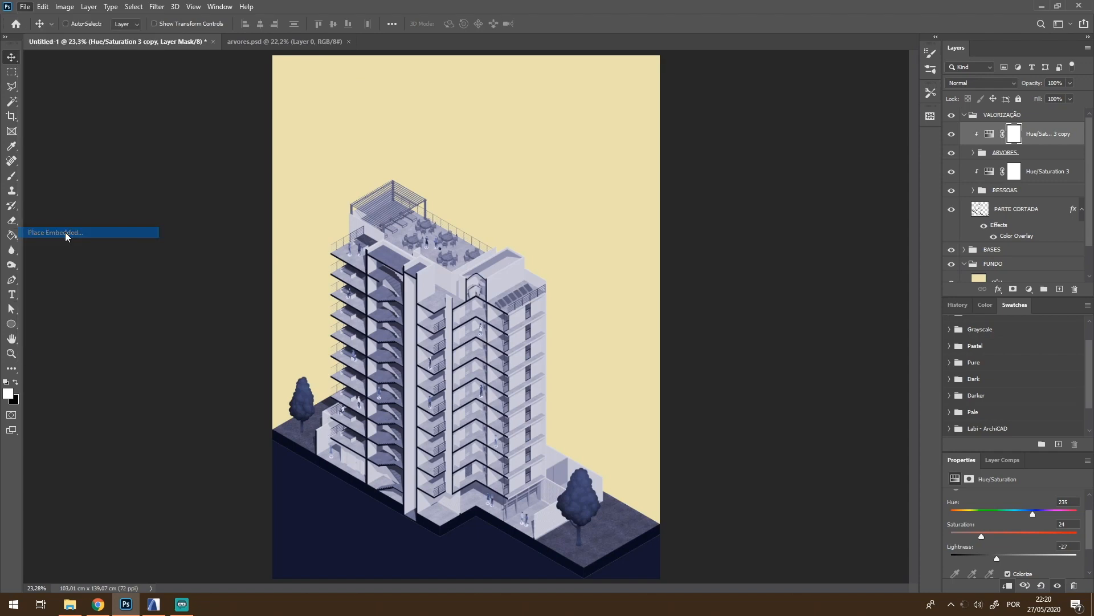
left_click(194, 94)
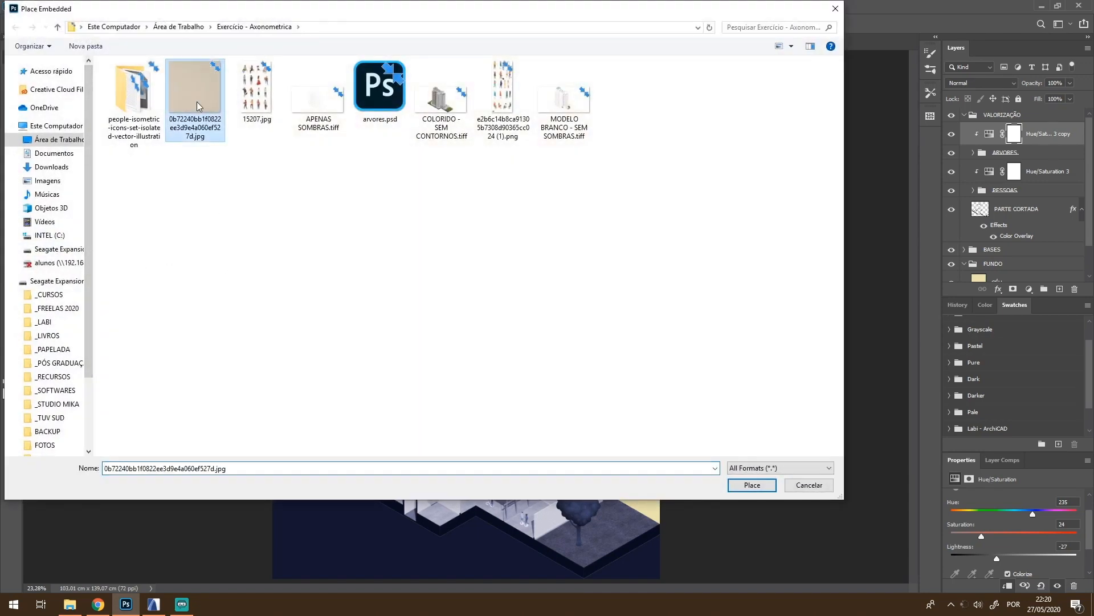
left_click(752, 485)
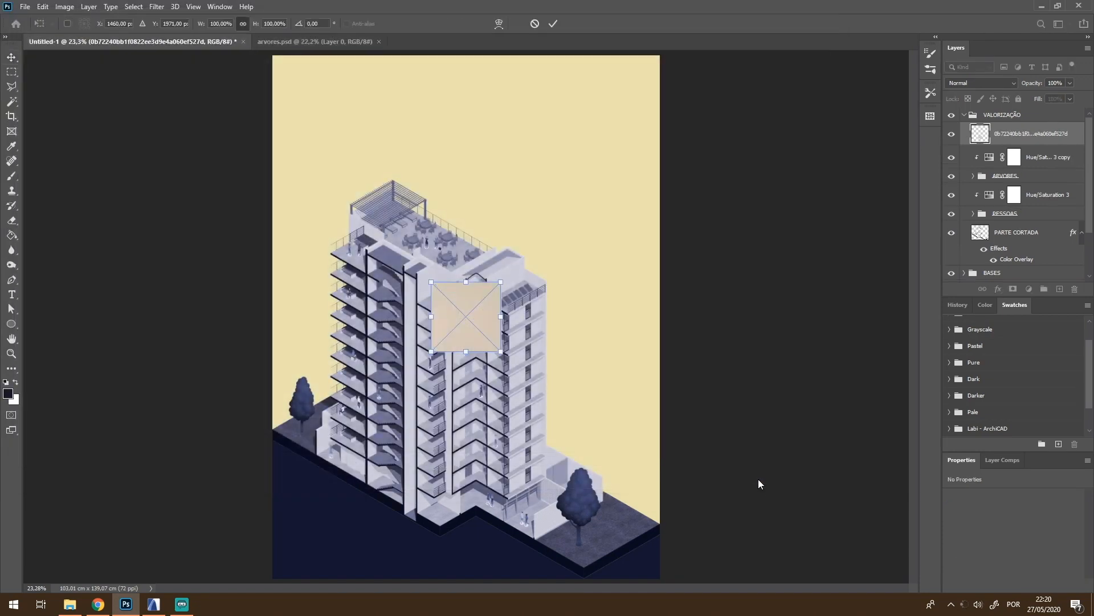
scroll(484, 322, "up", 5)
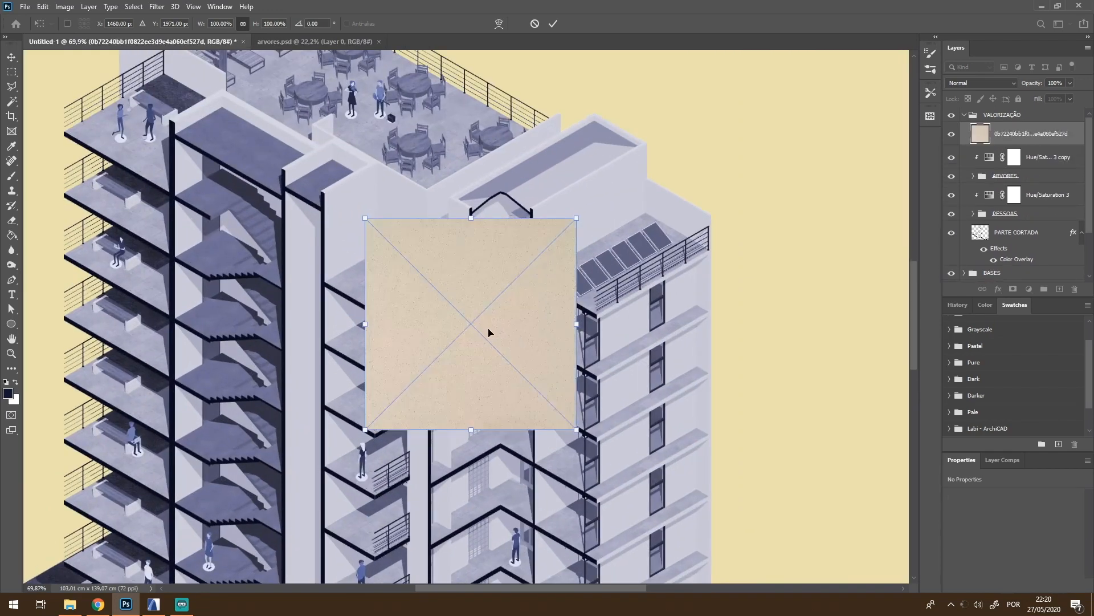
scroll(490, 330, "down", 5)
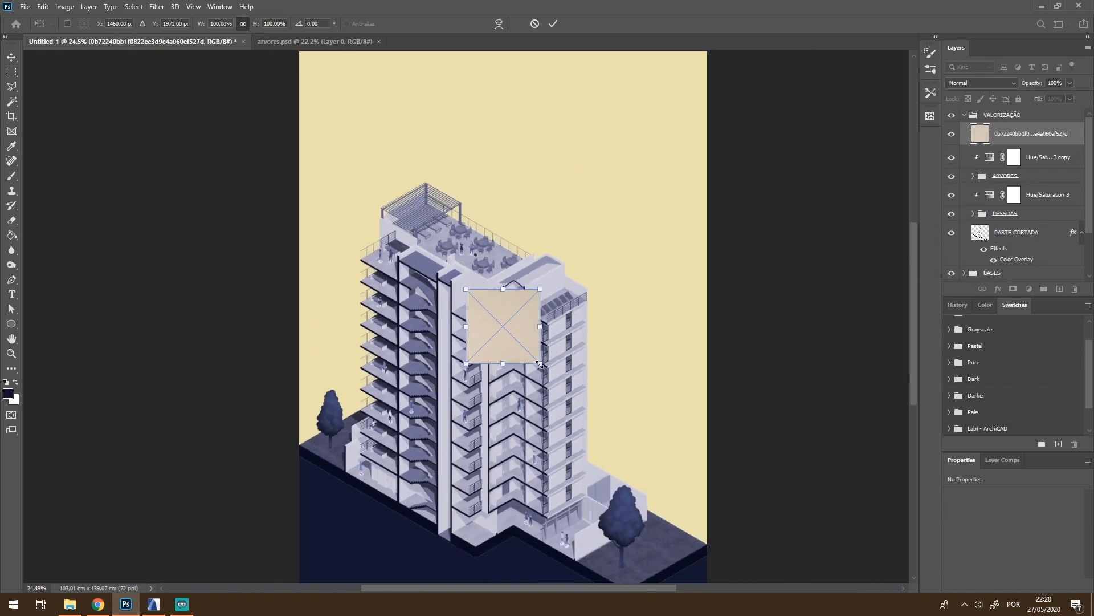
Enlarge and stretch the paper texture to about 137.79 × 139.49 cm so that it covers the whole canvas
left_click_drag(538, 363, 735, 541)
left_click_drag(473, 293, 241, 65)
scroll(439, 281, "down", 3)
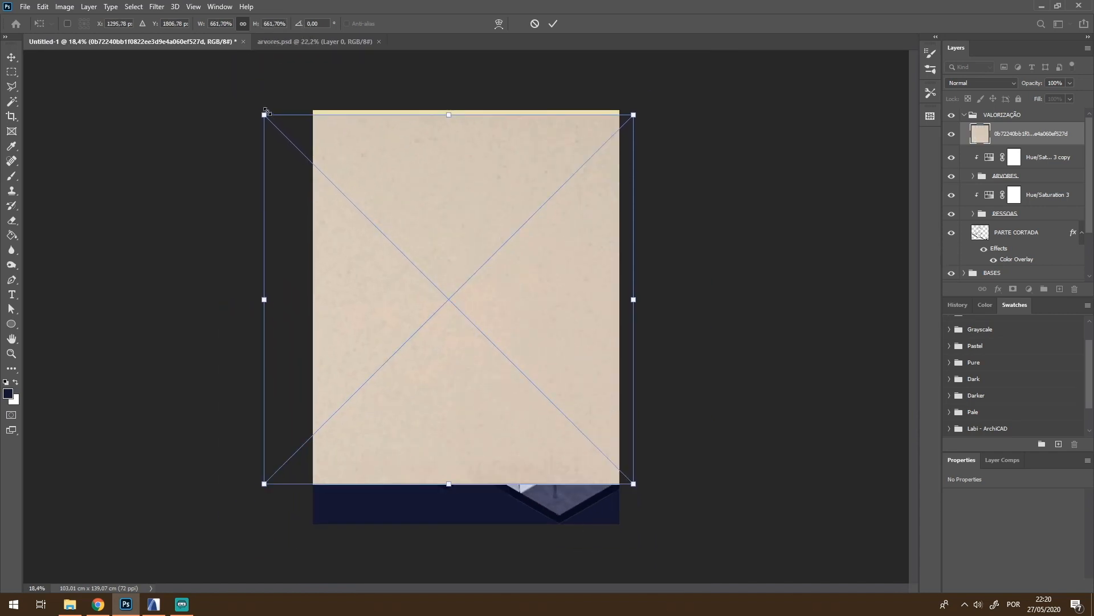
key("Return")
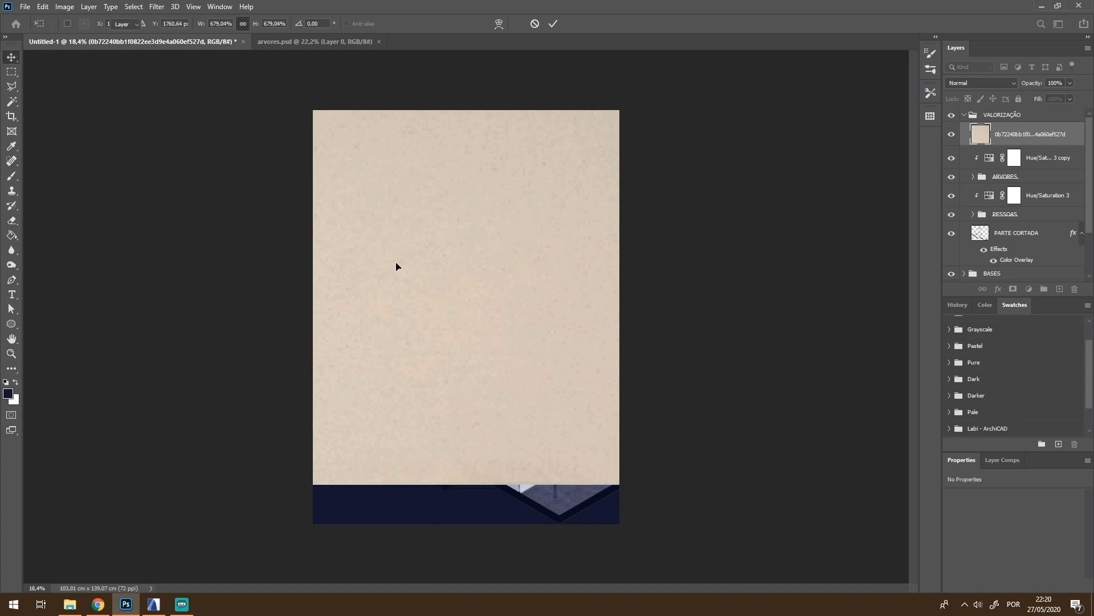
left_click_drag(500, 283, 512, 287)
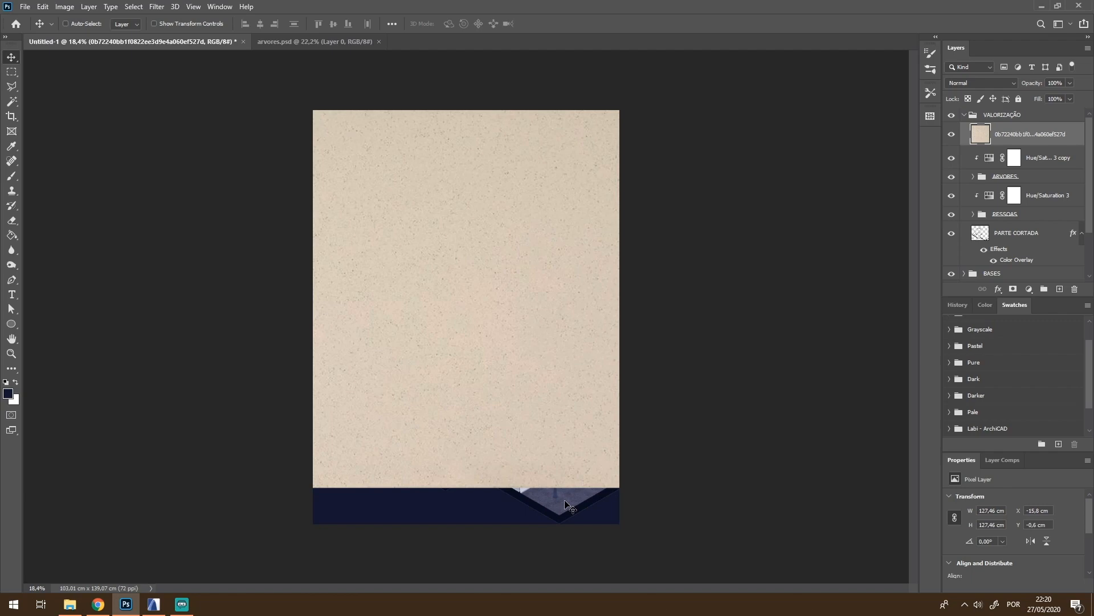
key("ctrl+t")
left_click_drag(645, 487, 676, 523)
key("Return")
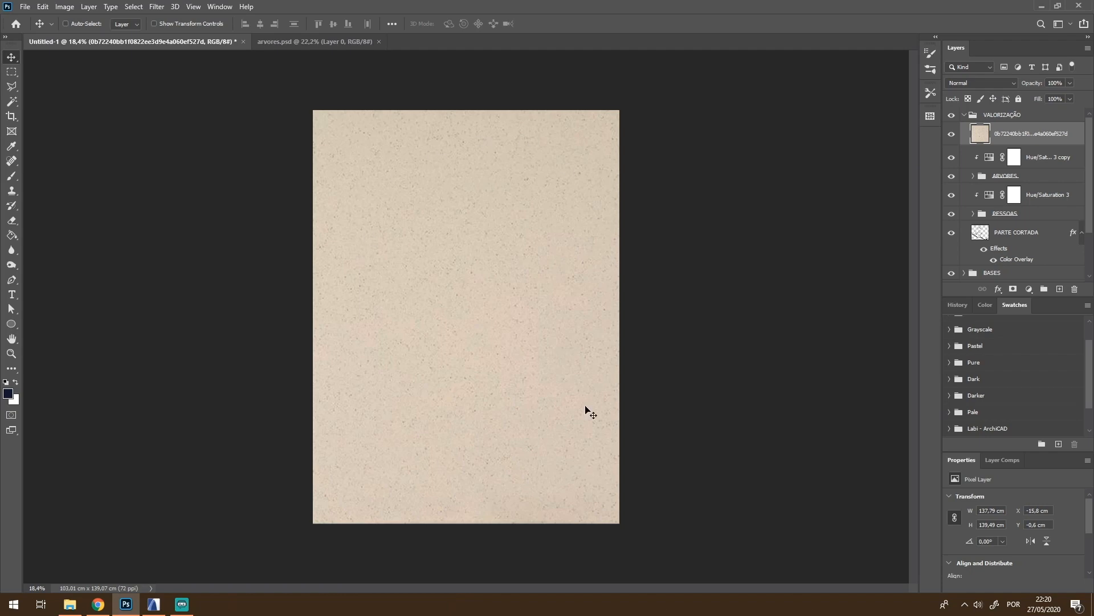
Set the paper texture layer's blending mode to Multiply and its opacity to 71%
left_click(986, 85)
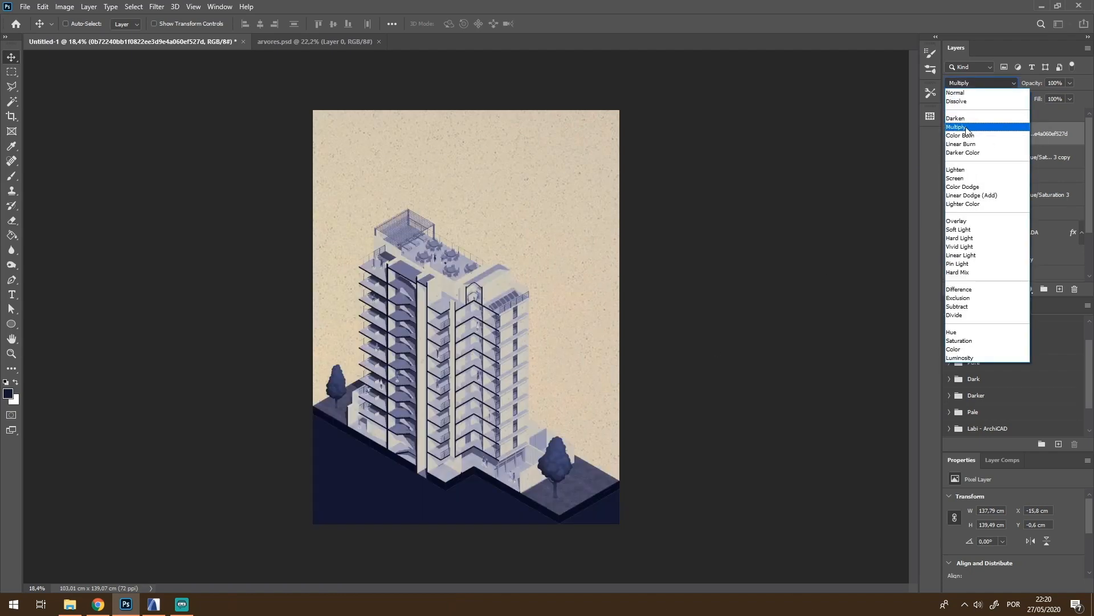
left_click(968, 130)
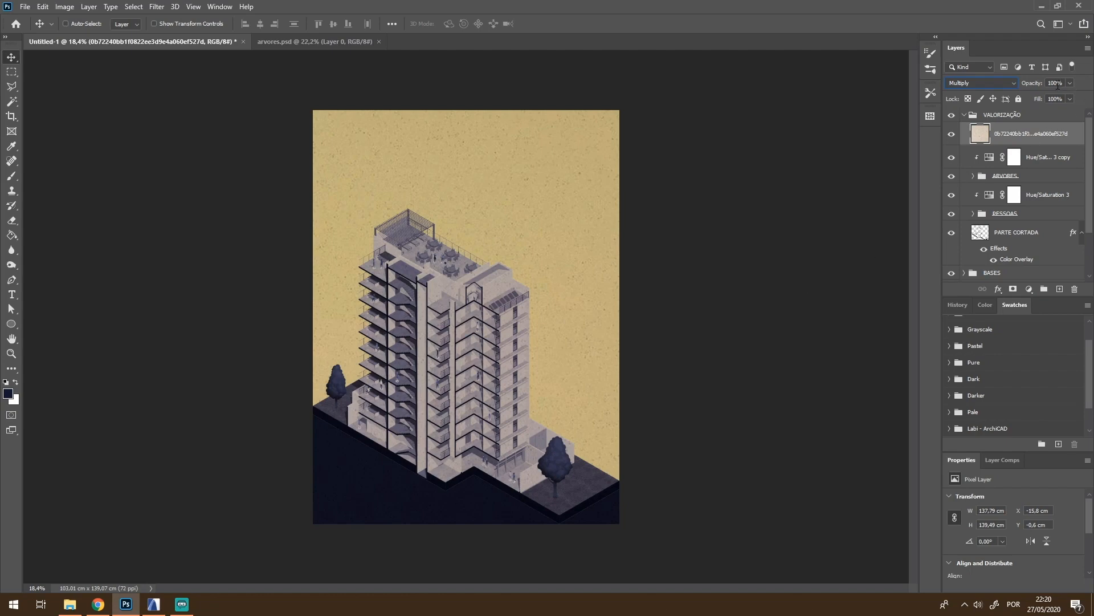
left_click_drag(1036, 85, 1026, 85)
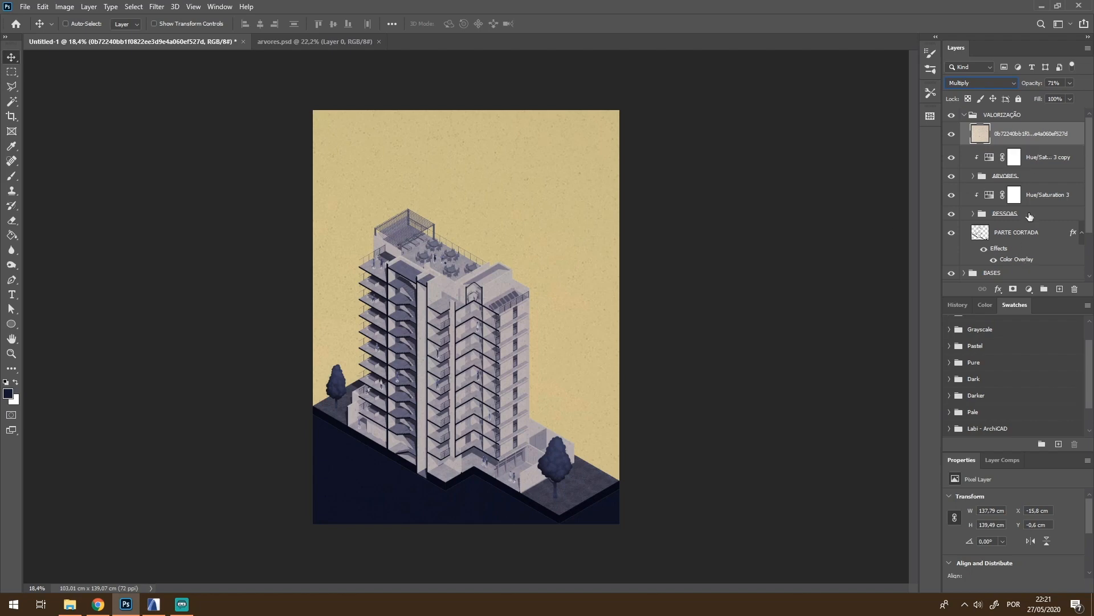
Move the paper texture layer down into the FUNDO group, directly above the CÉU layer
left_click_drag(1038, 136, 1035, 181)
scroll(1035, 176, "down", 1)
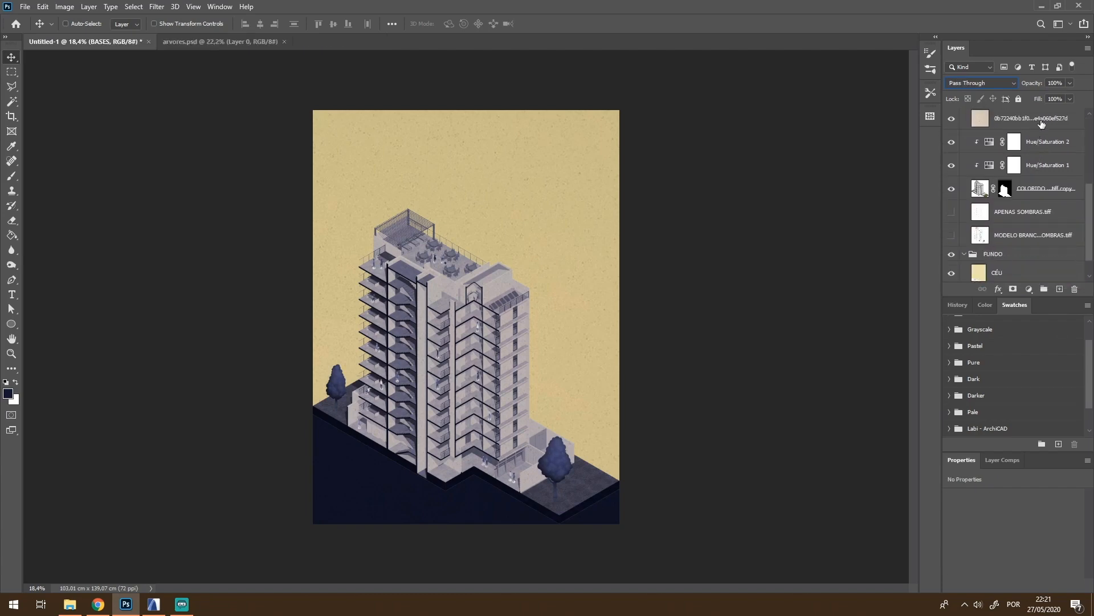
left_click_drag(1042, 122, 1039, 262)
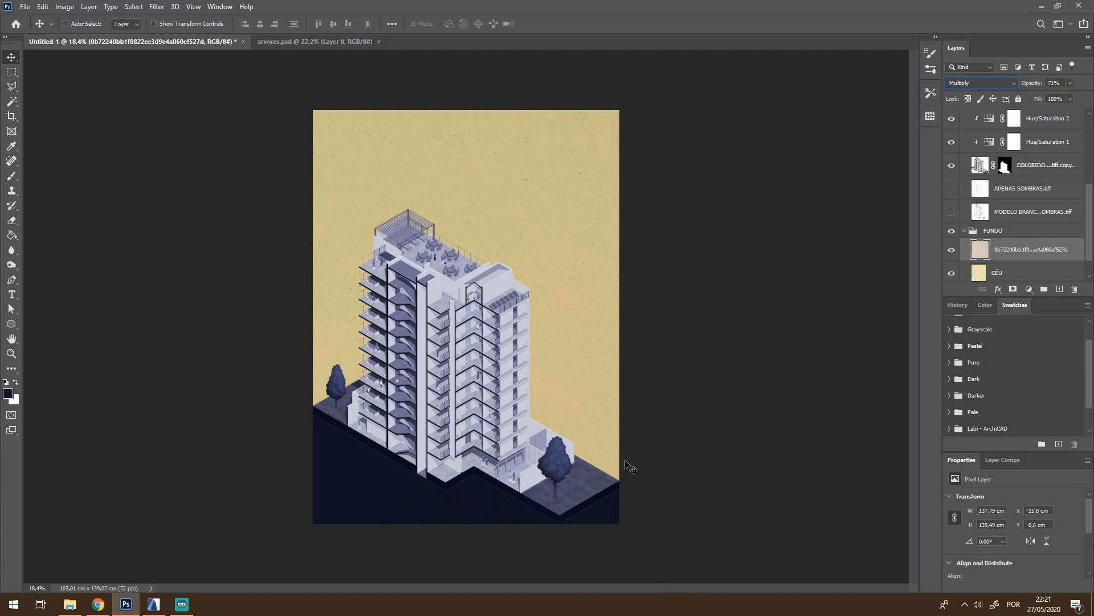
Create a layer mask from the outline of the CÉU layer and move that mask onto the paper texture layer
scroll(1038, 260, "down", 2)
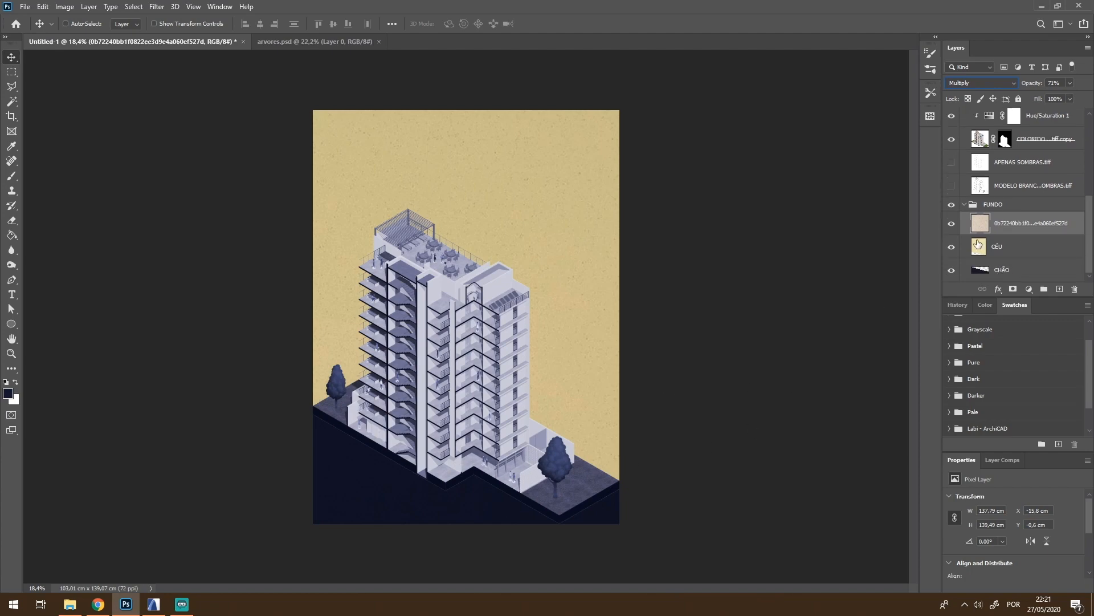
left_click(978, 247)
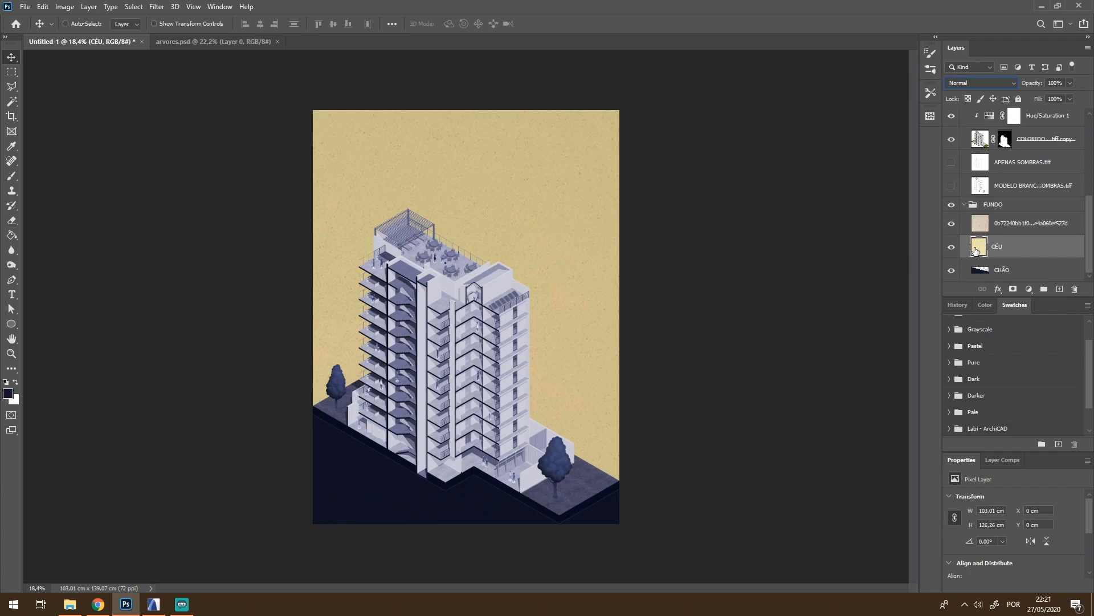
key("ctrl")
left_click(978, 249, "ctrl")
left_click(1014, 290)
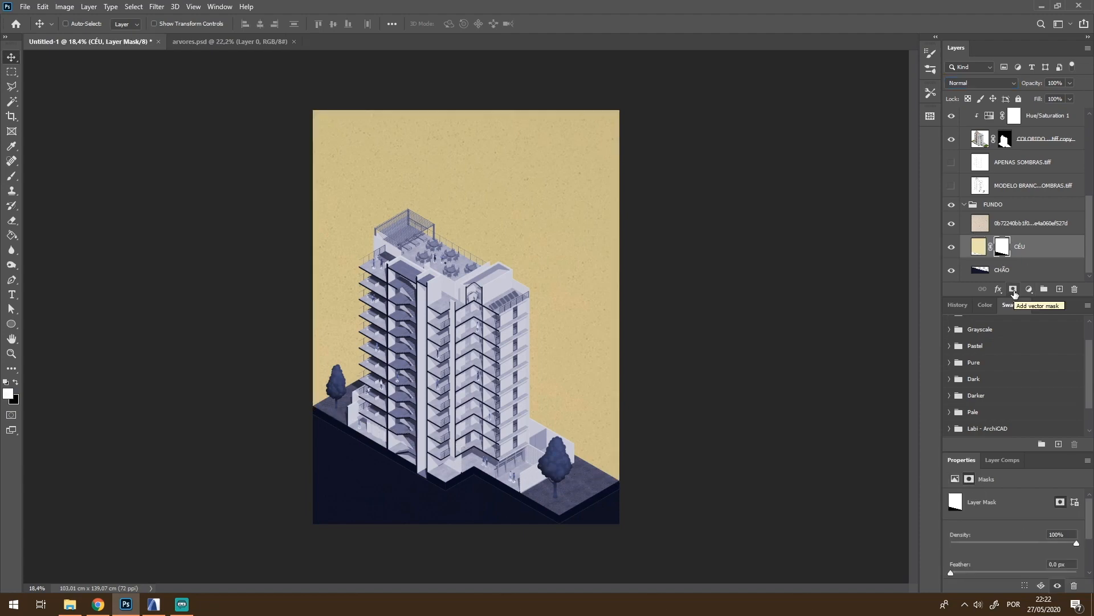
left_click_drag(1014, 258, 1002, 222)
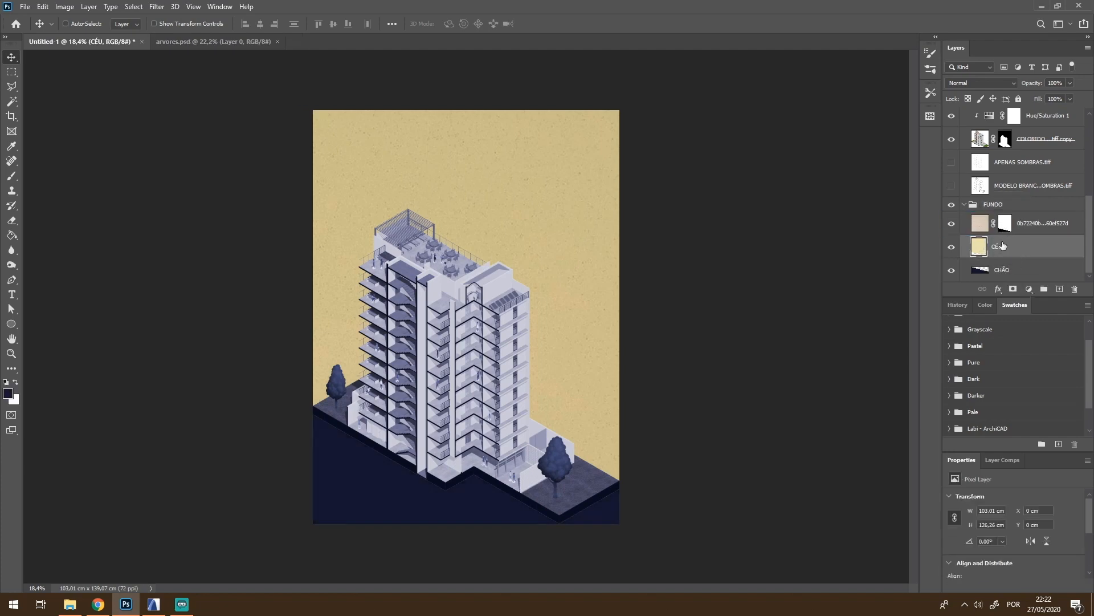
Hide the FUNDO group and the Hue/Saturation 1 and Hue/Saturation 2 adjustments to view the building in its original colours
left_click(951, 225)
left_click(951, 204)
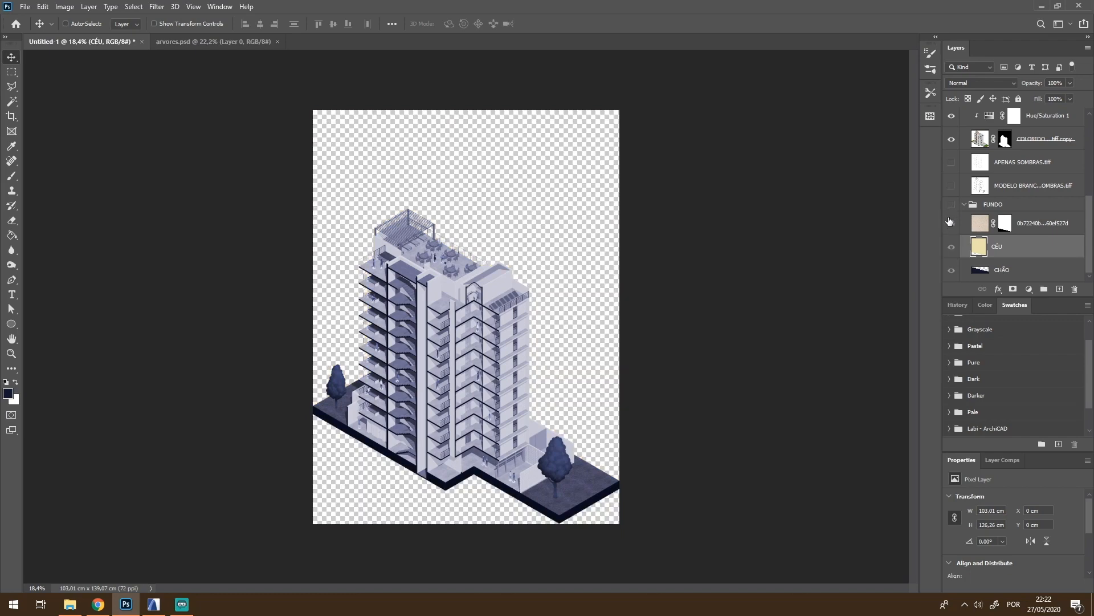
scroll(952, 217, "up", 2)
scroll(955, 209, "up", 1)
left_click(951, 201)
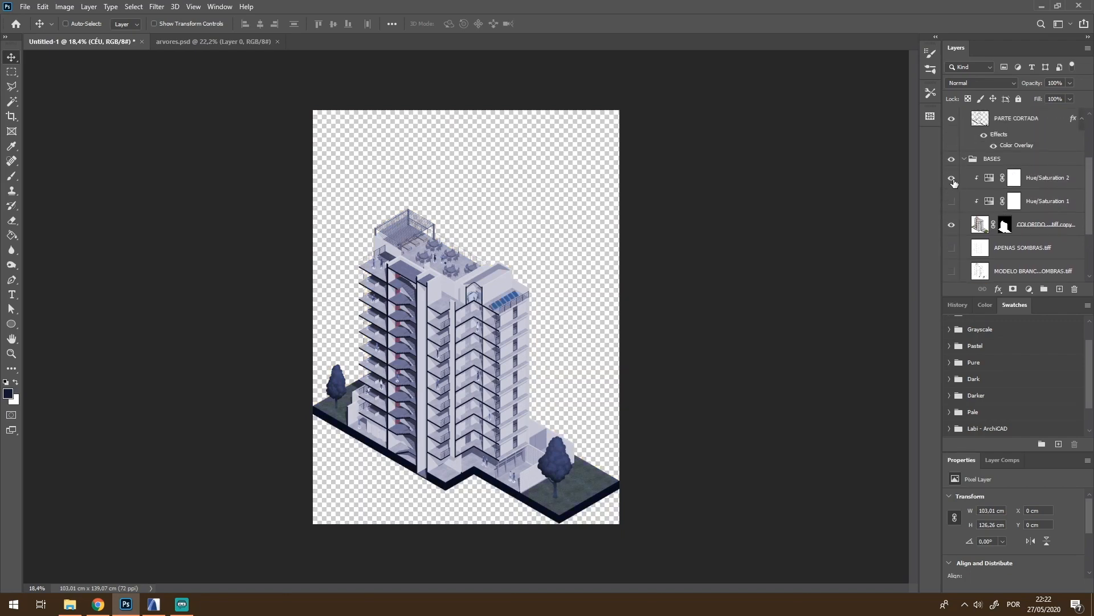
left_click(951, 179)
Hide the VALORIZAÇÃO group with its trees, people and cut section, and collapse the group
scroll(957, 159, "up", 1)
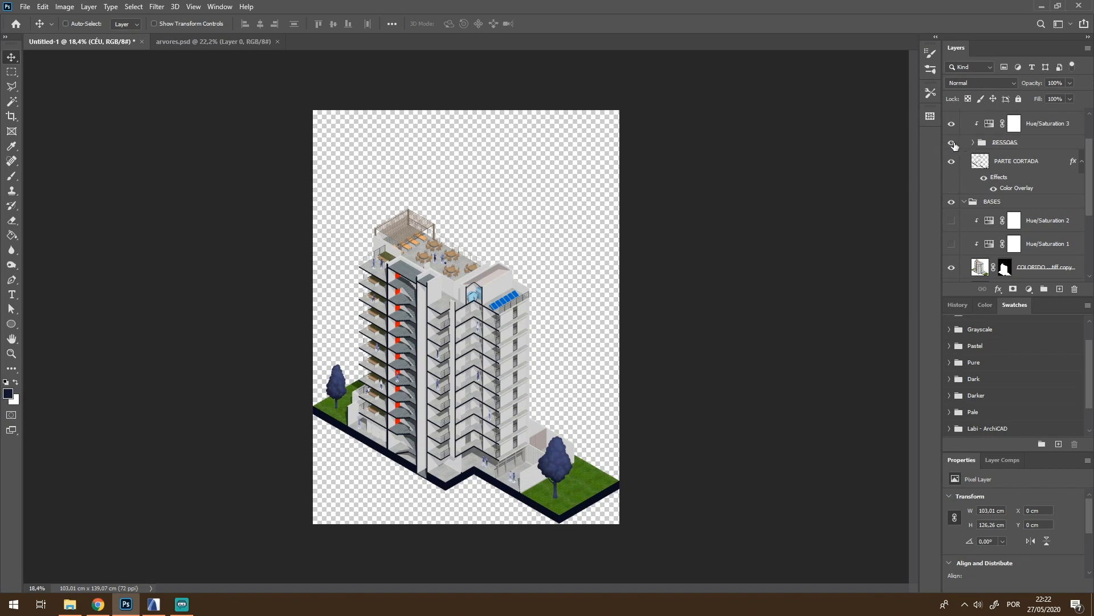
left_click_drag(955, 146, 951, 162)
scroll(960, 154, "up", 2)
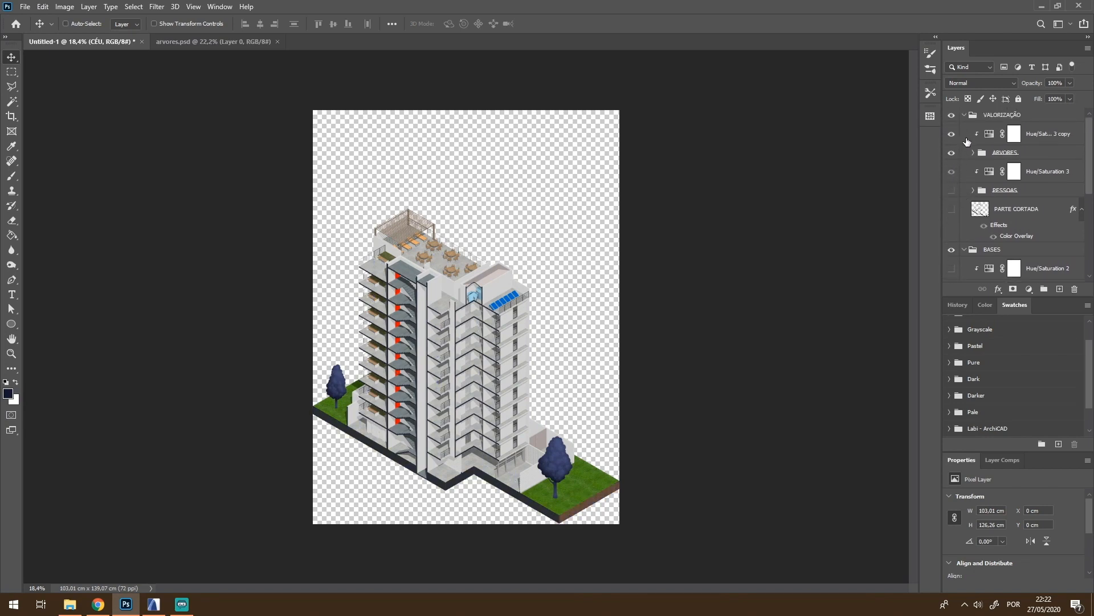
left_click(951, 209)
left_click_drag(953, 191, 959, 133)
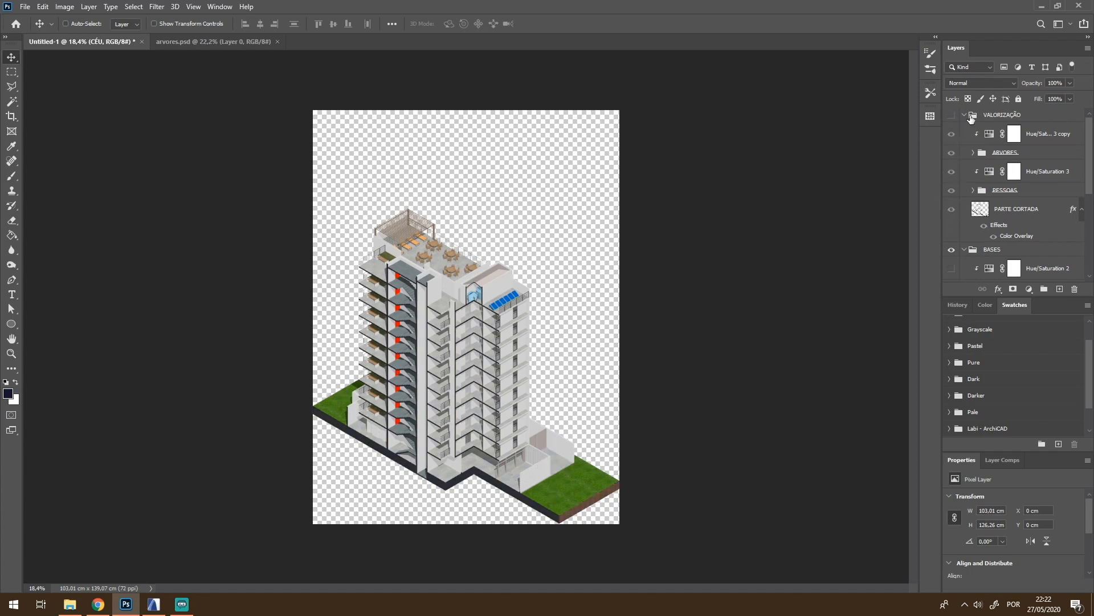
left_click(964, 114)
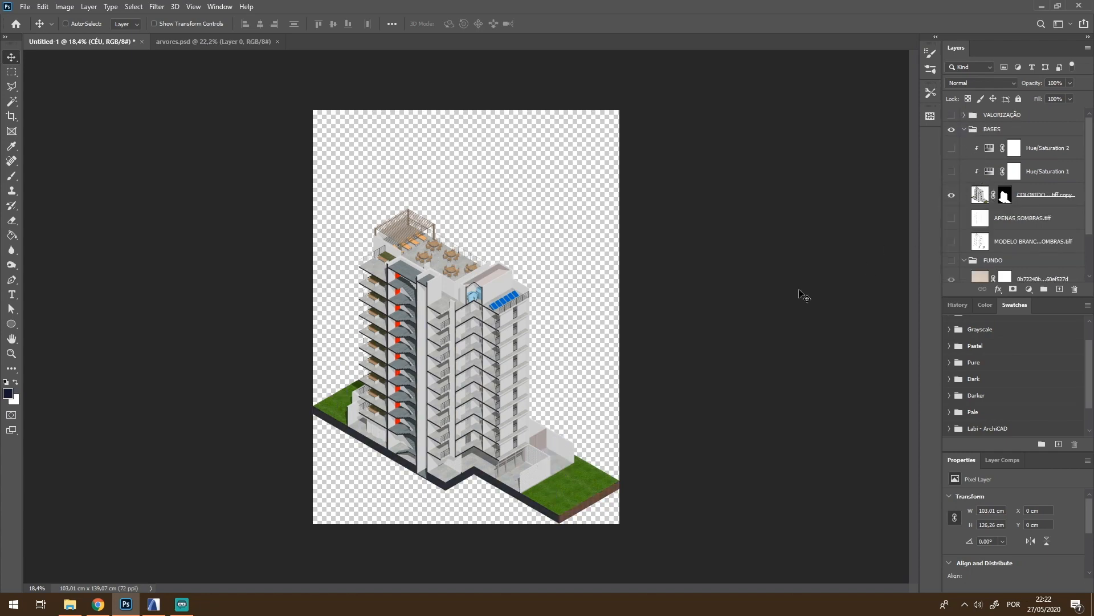
Show the FUNDO group, the Hue/Saturation 1 and 2 adjustments and the VALORIZAÇÃO group again to compare with the plain export
scroll(559, 325, "down", 2)
scroll(414, 346, "up", 3)
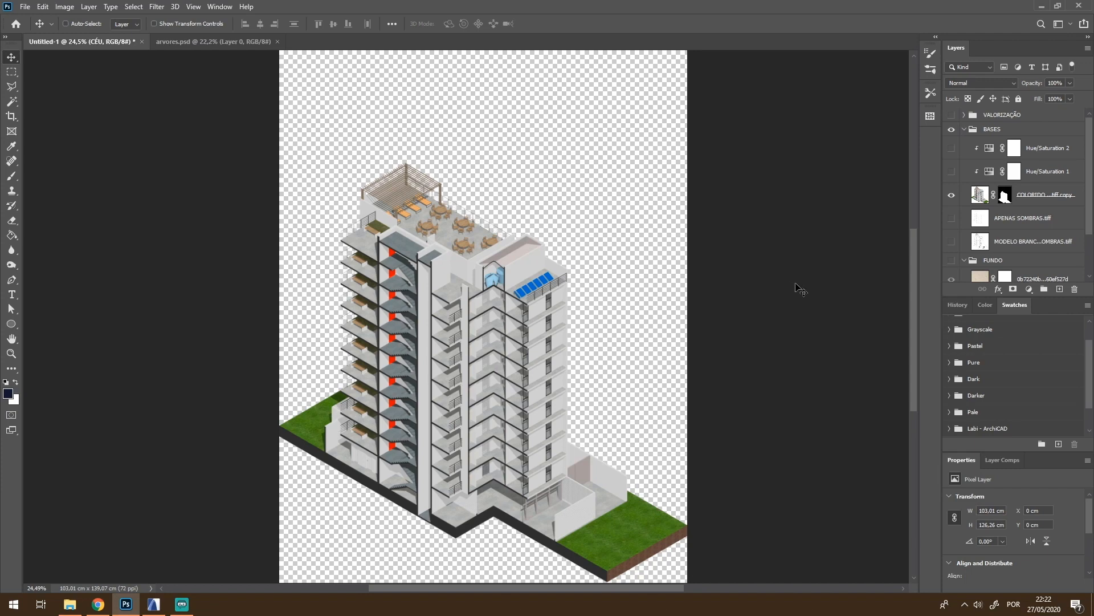
scroll(977, 246, "down", 2)
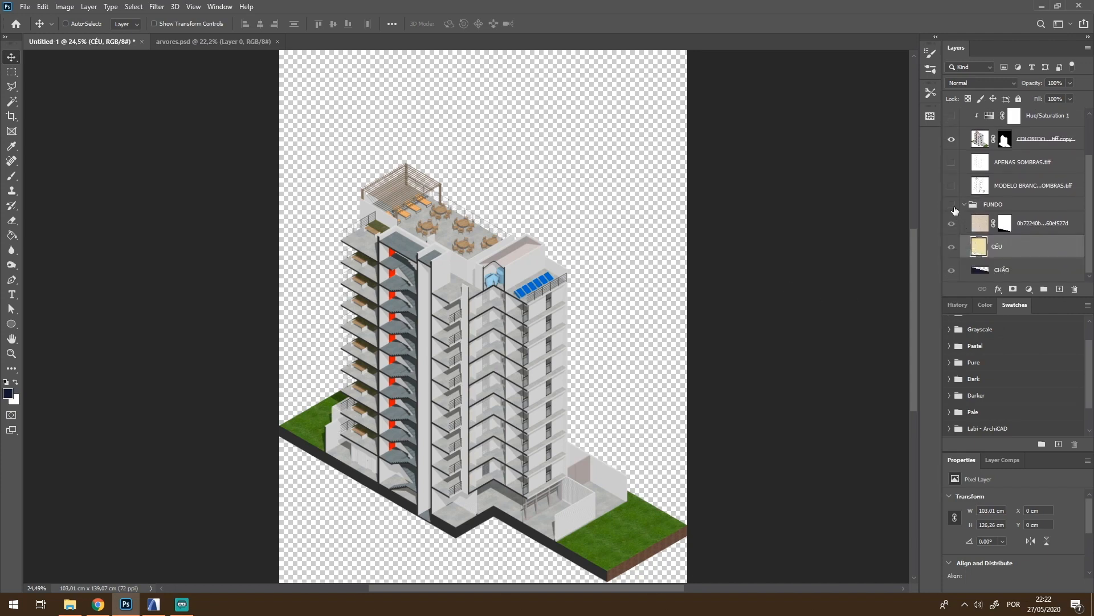
left_click(951, 205)
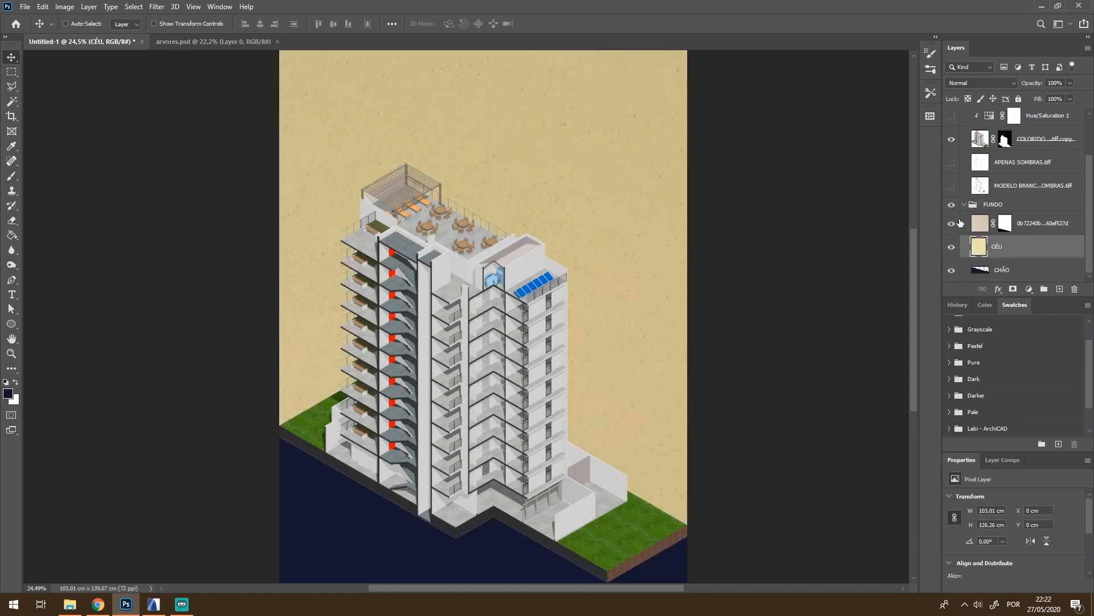
scroll(960, 228, "up", 2)
scroll(964, 239, "up", 1)
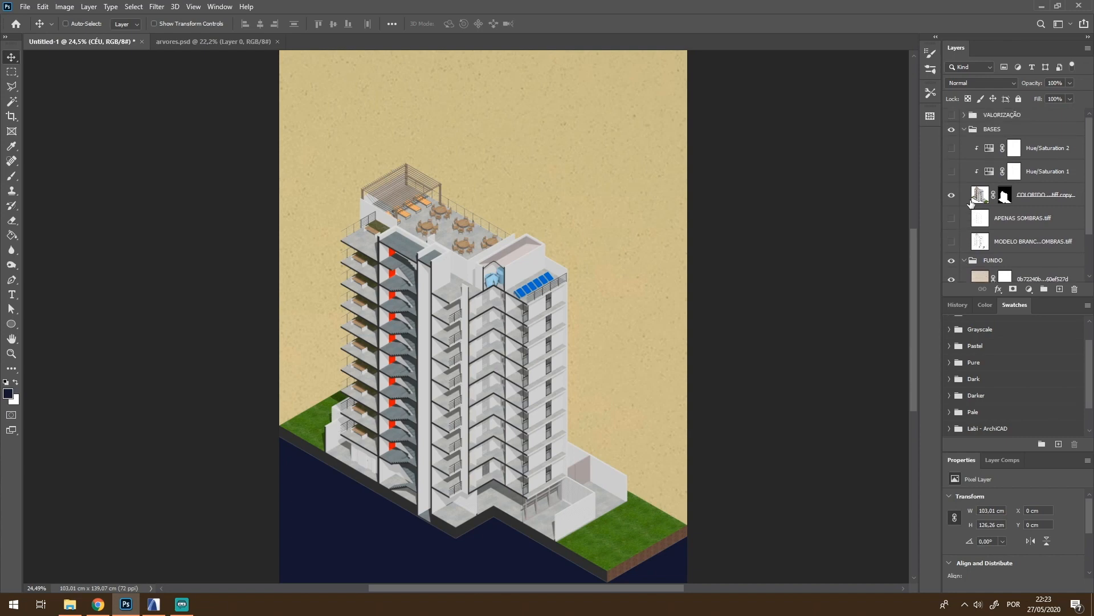
left_click(951, 173)
left_click(950, 158)
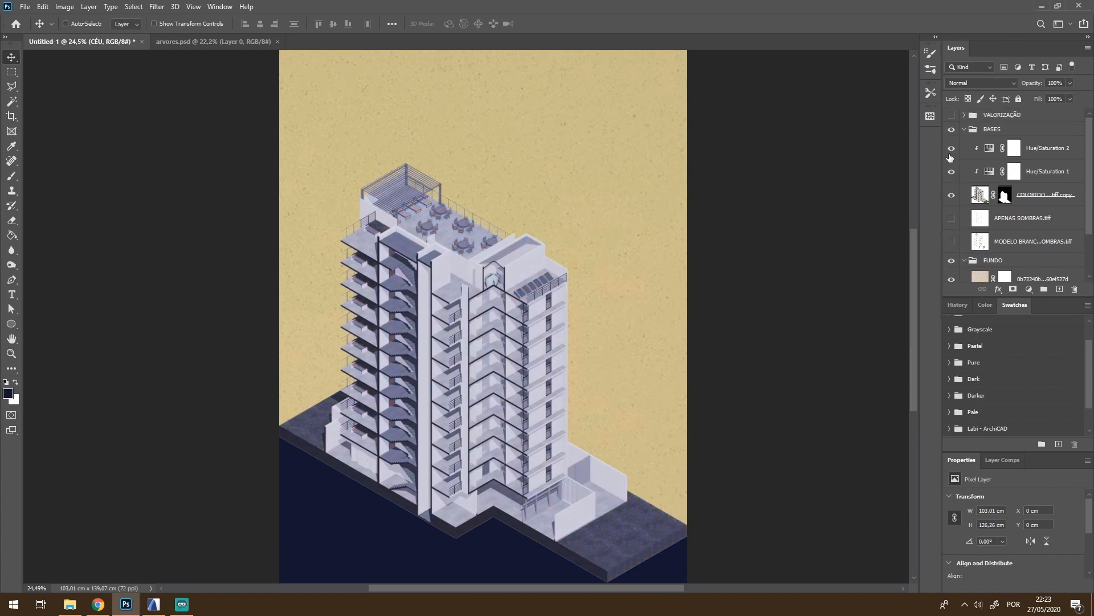
left_click(951, 116)
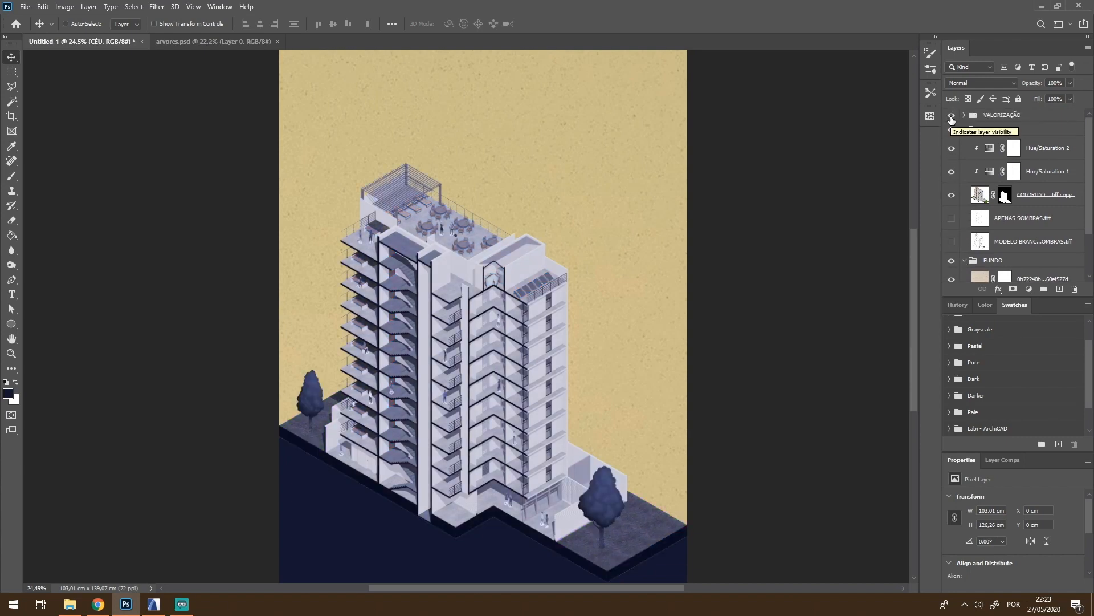